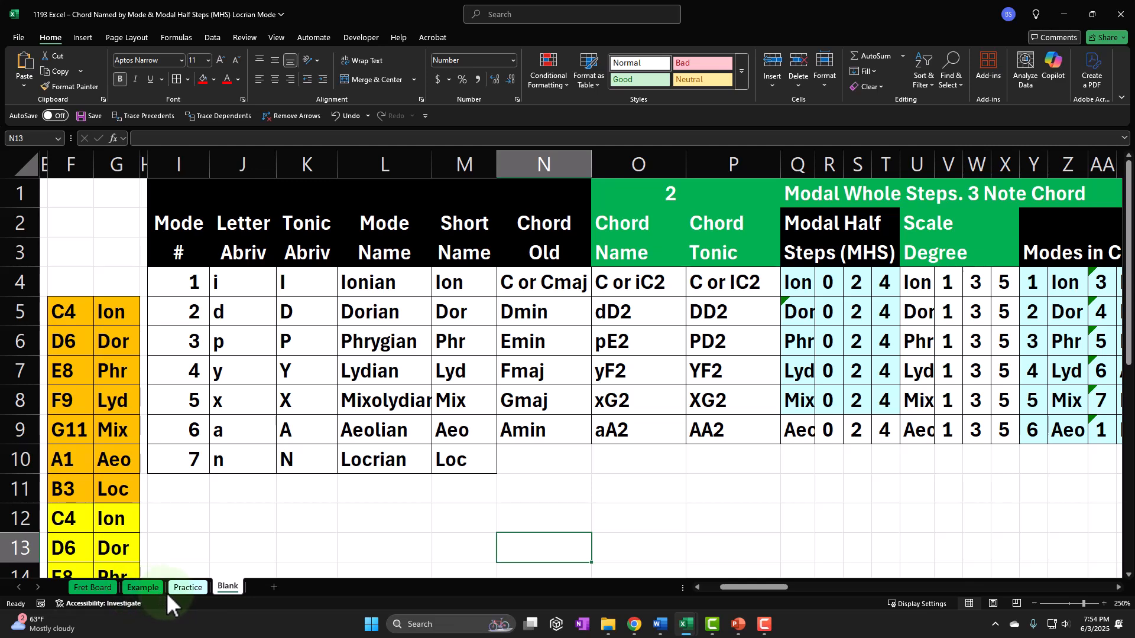
- Look through the Fret Board, Example, Practice and Blank sheets, ending at the Locrian row's empty chord cells on Blank
{"action": "left_click", "coordinate": [101, 589]}
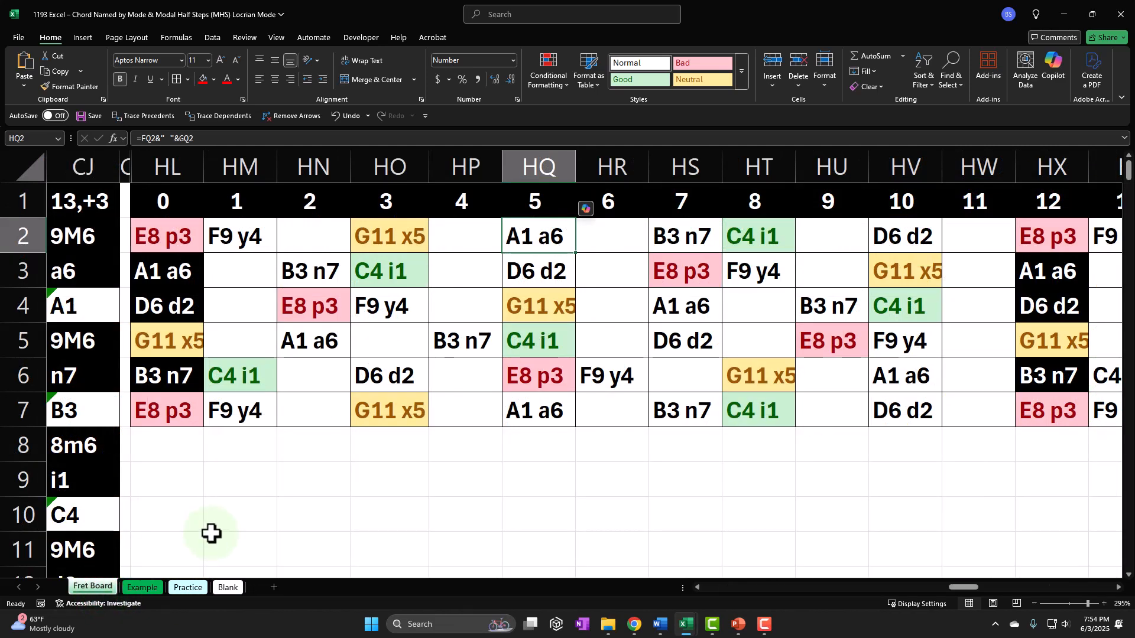
{"action": "left_click", "coordinate": [143, 586]}
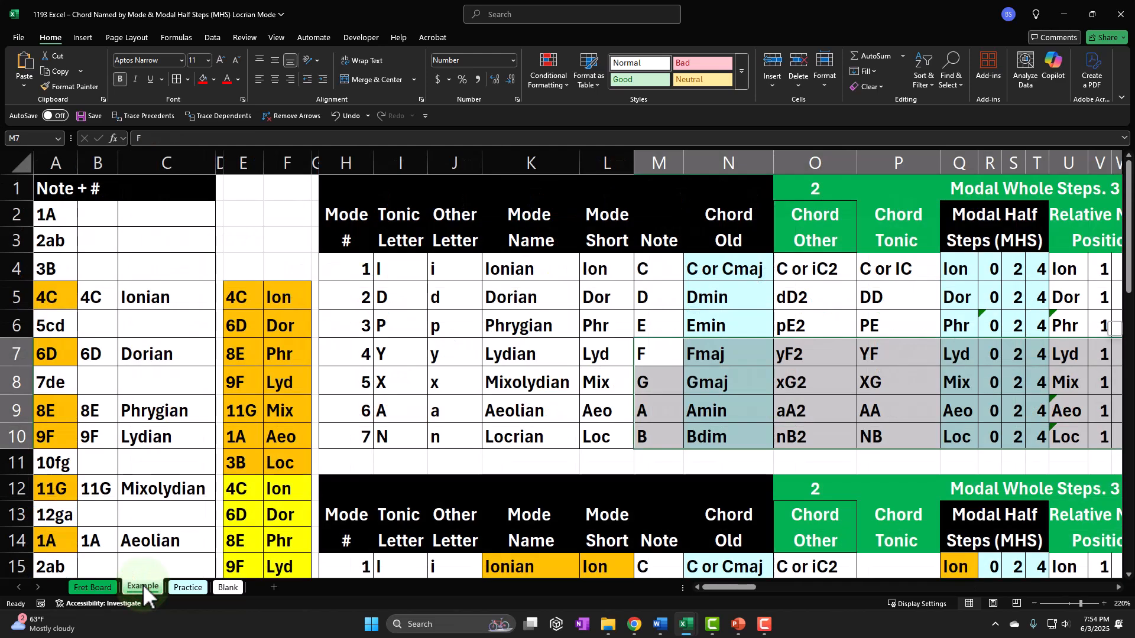
{"action": "left_click", "coordinate": [411, 470]}
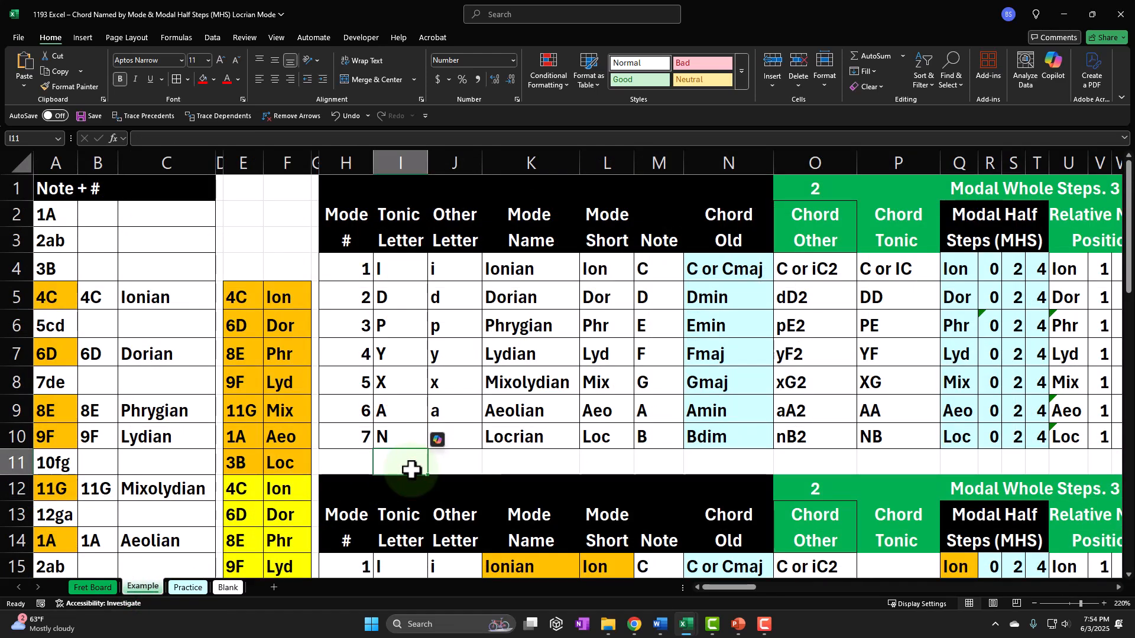
{"action": "left_click", "coordinate": [187, 587]}
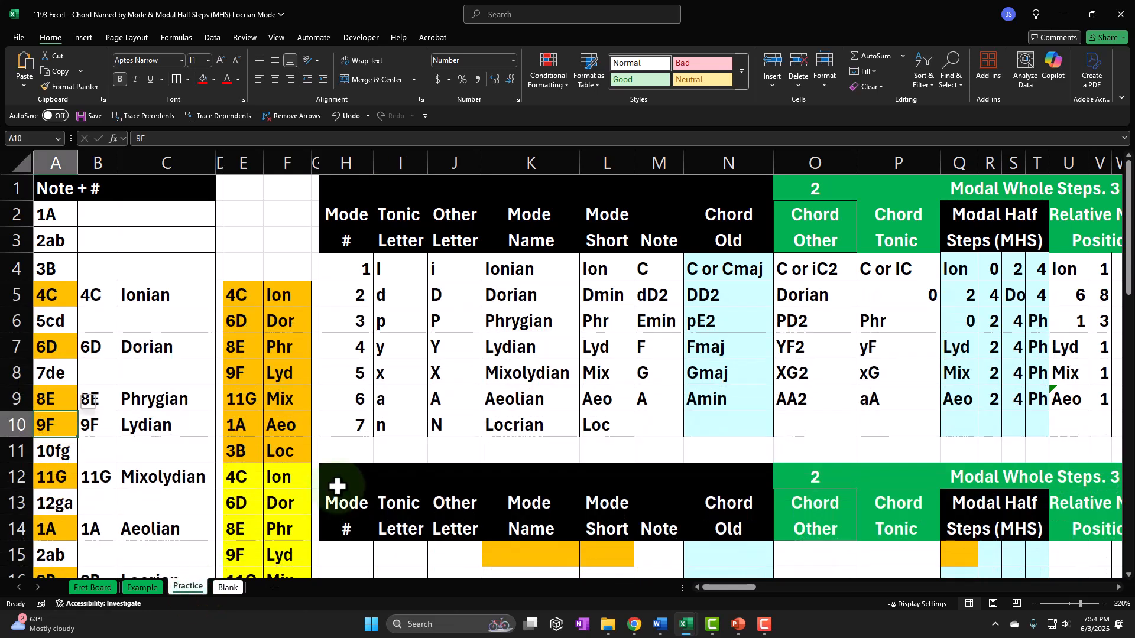
{"action": "left_click_drag", "start_coordinate": [646, 428], "coordinate": [818, 417]}
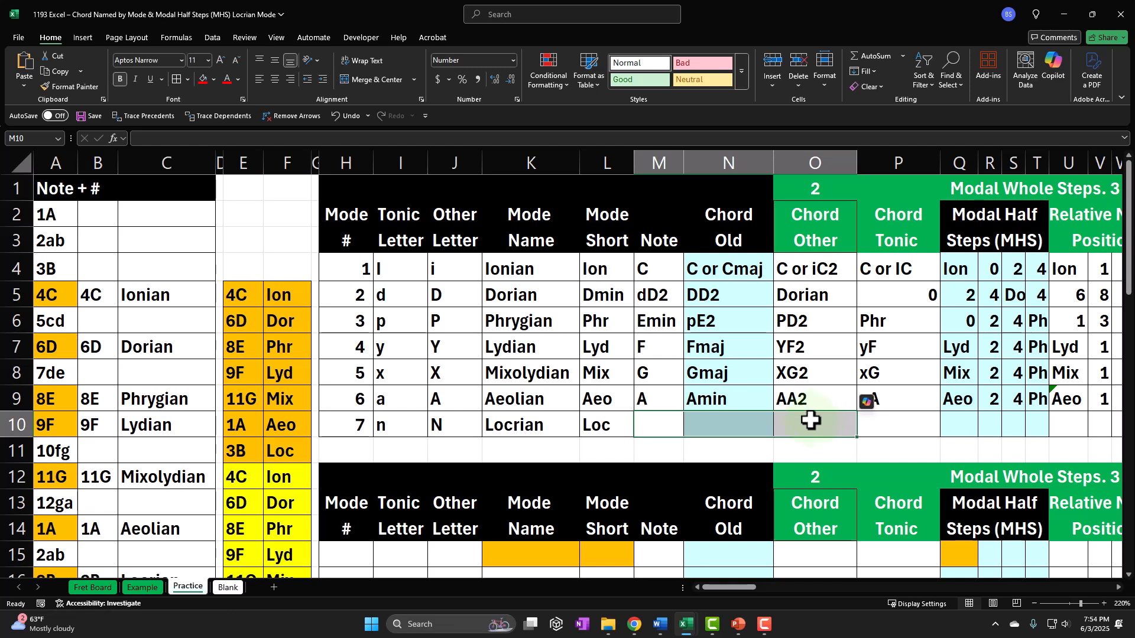
{"action": "left_click", "coordinate": [232, 588]}
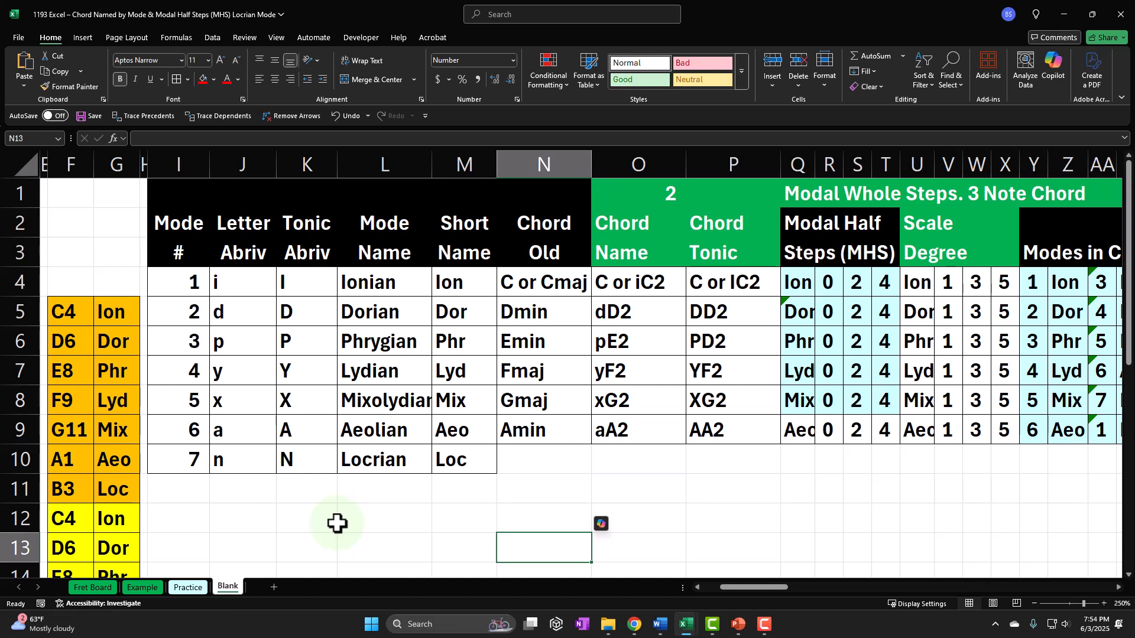
{"action": "left_click", "coordinate": [540, 464]}
{"action": "left_click_drag", "start_coordinate": [540, 464], "coordinate": [771, 510]}
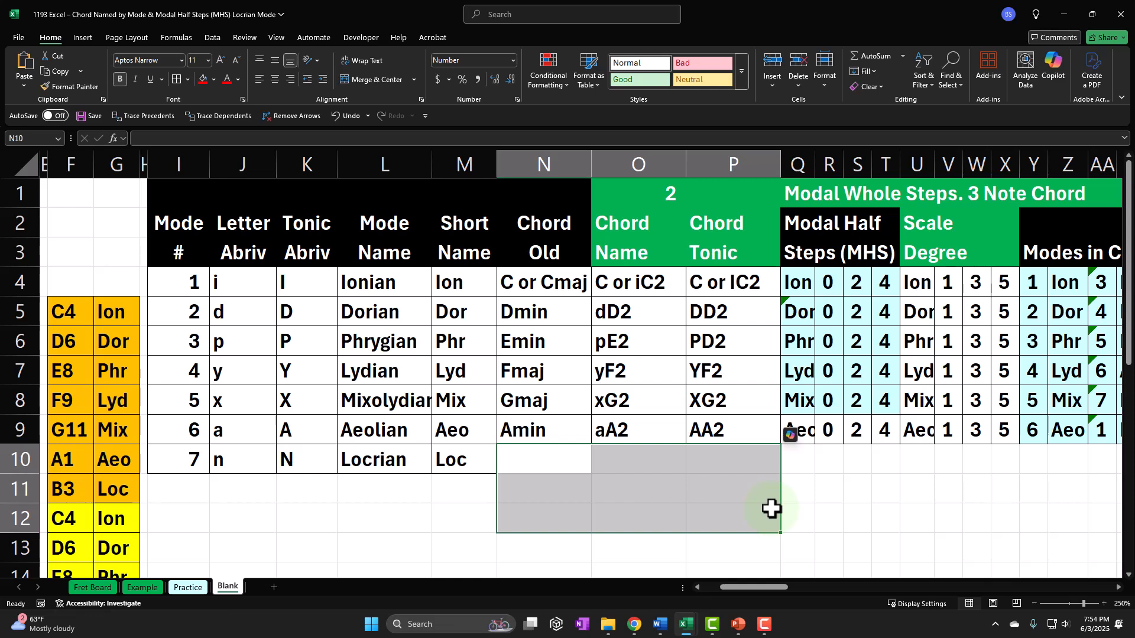
{"action": "left_click", "coordinate": [385, 530]}
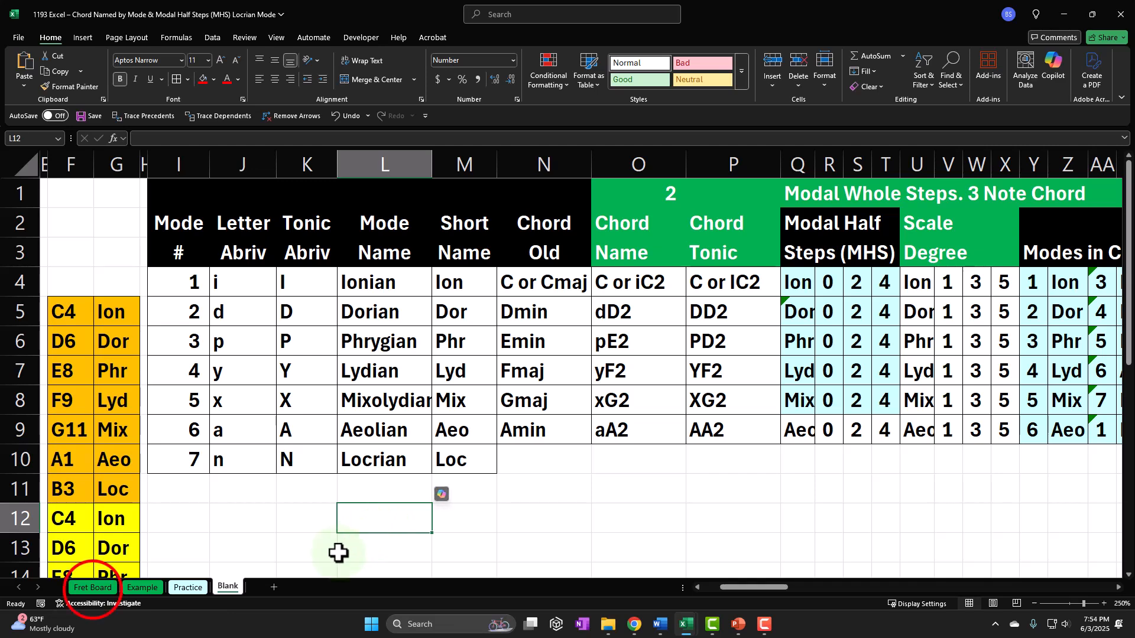
- Examine the note grid for frets 0 to 12 on the Fret Board sheet, including the blank cells under fret 6
{"action": "left_click", "coordinate": [93, 588]}
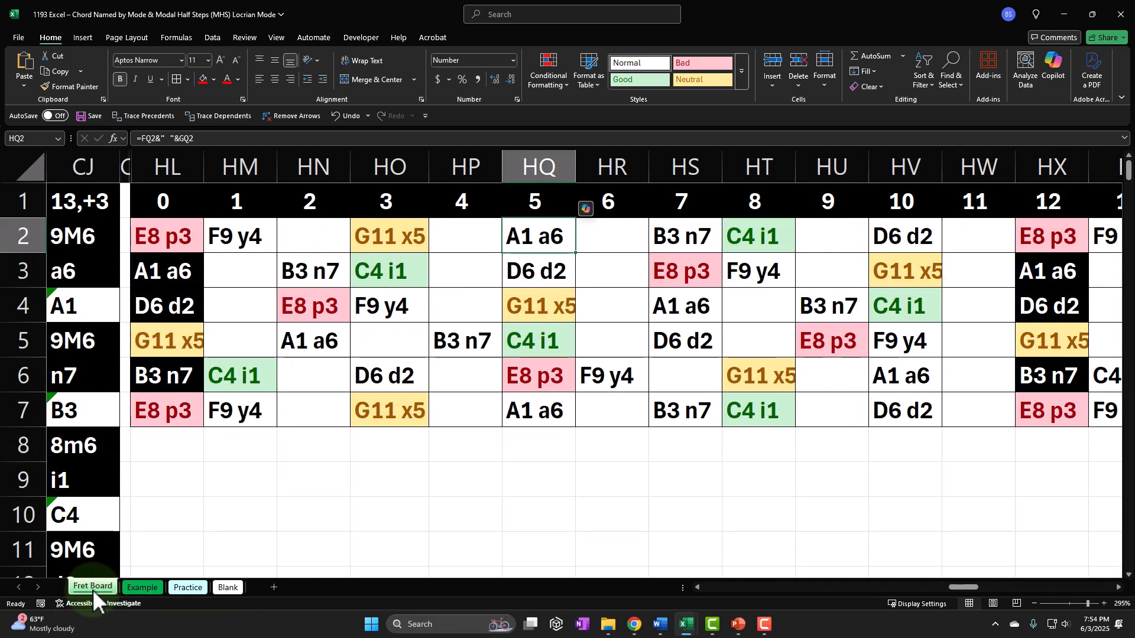
{"action": "left_click", "coordinate": [368, 493]}
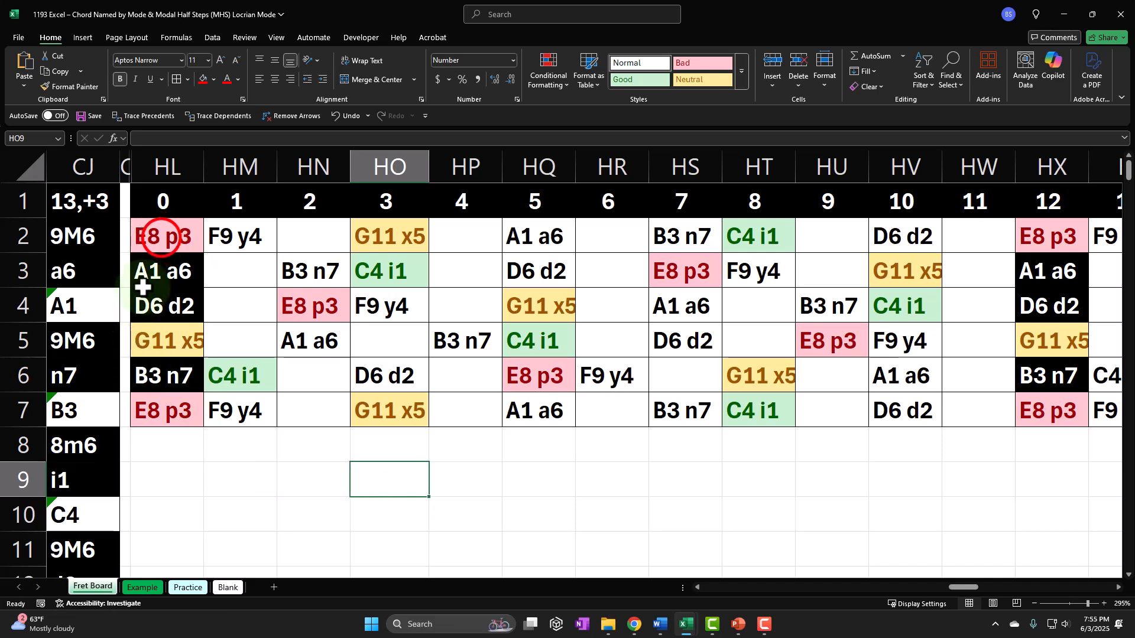
{"action": "left_click_drag", "start_coordinate": [159, 240], "coordinate": [1047, 402]}
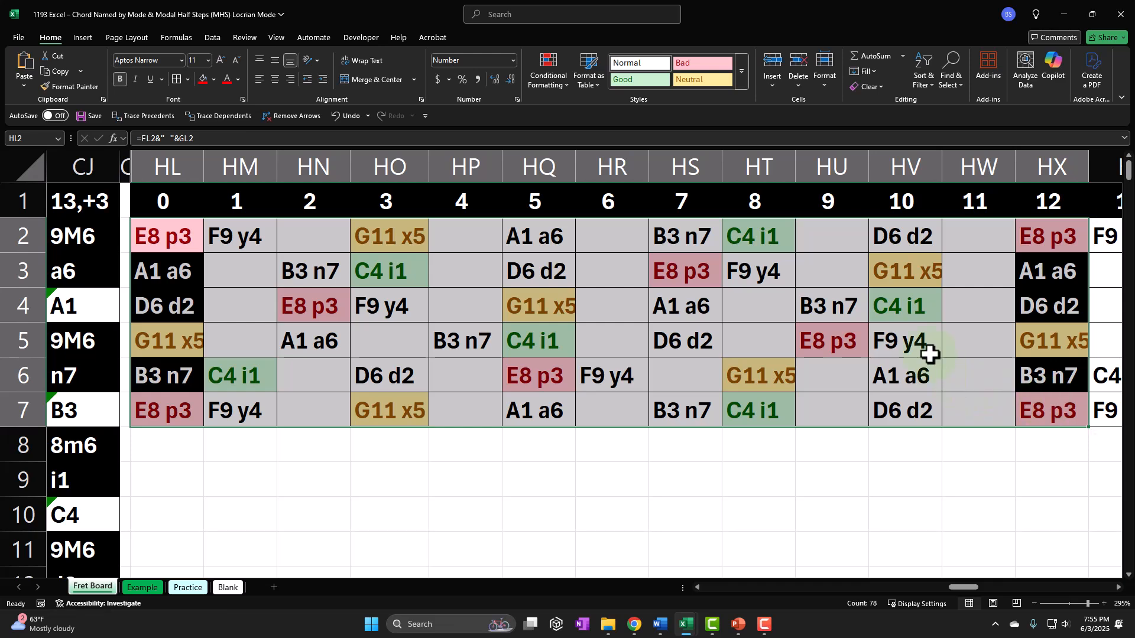
{"action": "left_click", "coordinate": [614, 250]}
{"action": "left_click_drag", "start_coordinate": [615, 249], "coordinate": [606, 331]}
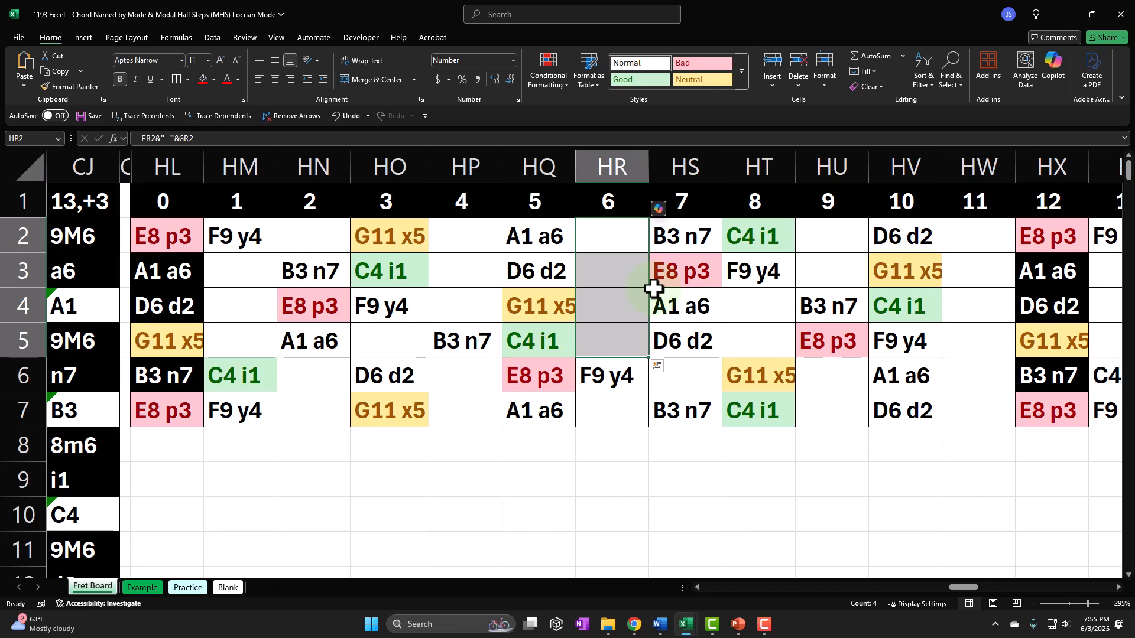
{"action": "left_click_drag", "start_coordinate": [188, 236], "coordinate": [946, 395]}
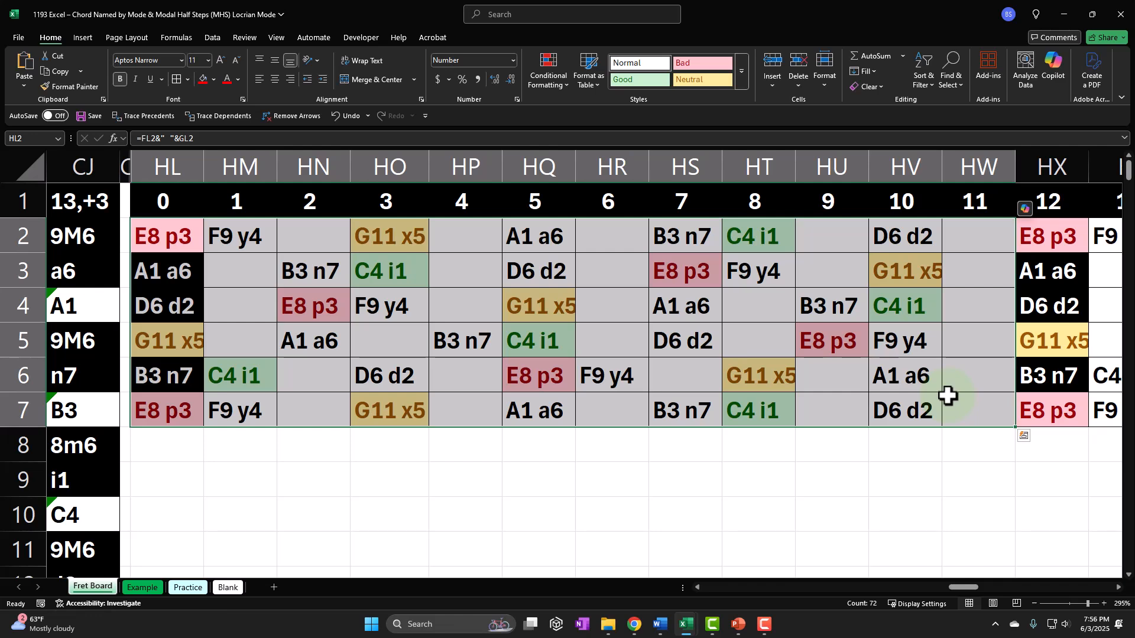
- Examine where the C4, E8 and G11 notes of the C chord lie on the fretboard grid
{"action": "left_click", "coordinate": [754, 235]}
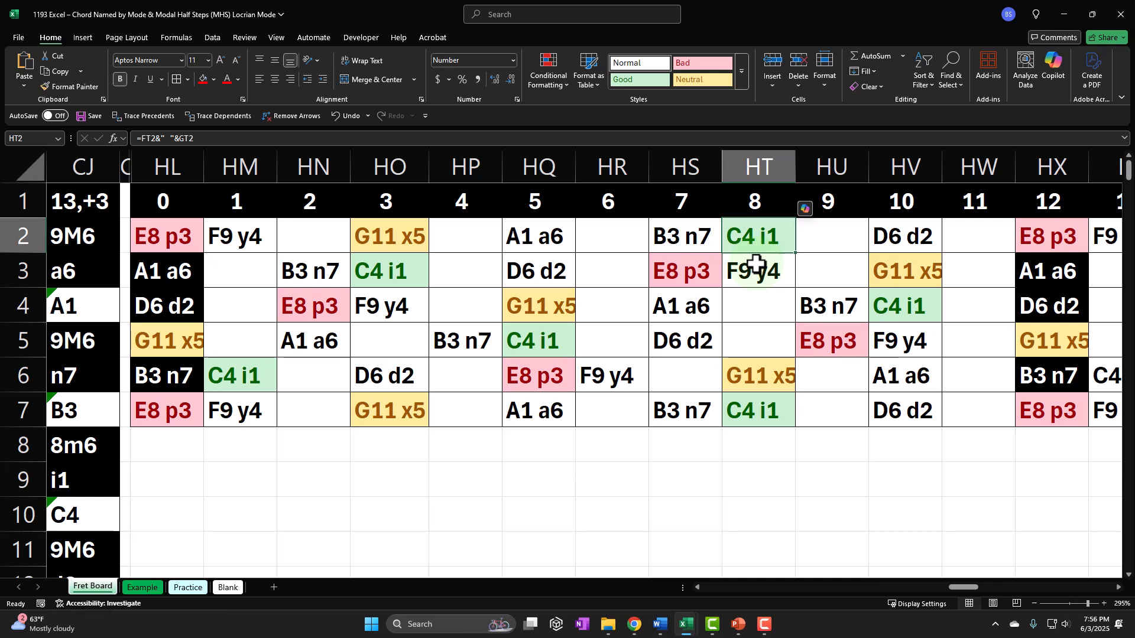
{"action": "left_click", "coordinate": [704, 233], "text": "ctrl"}
{"action": "left_click_drag", "start_coordinate": [722, 248], "coordinate": [732, 263]}
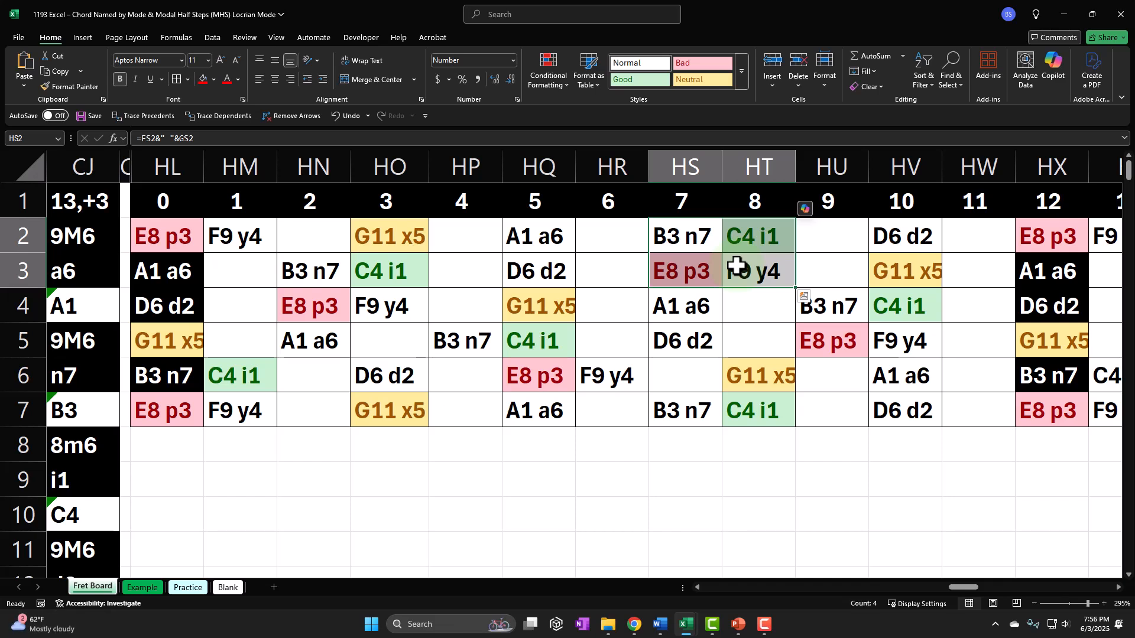
{"action": "left_click", "coordinate": [762, 237]}
{"action": "left_click", "coordinate": [700, 266]}
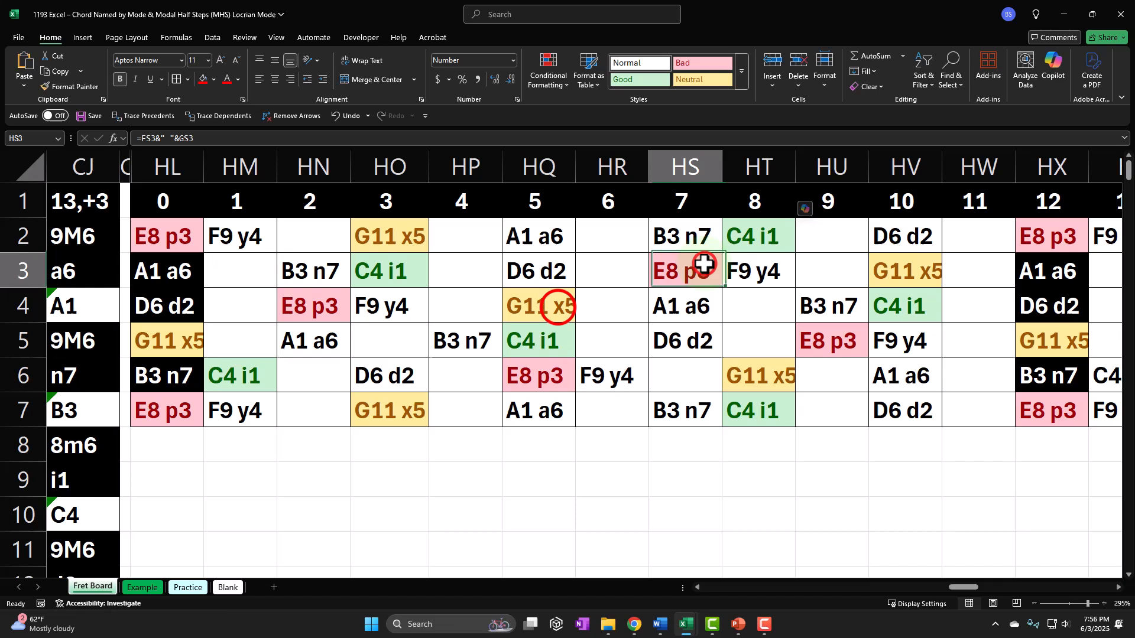
{"action": "left_click", "coordinate": [558, 306]}
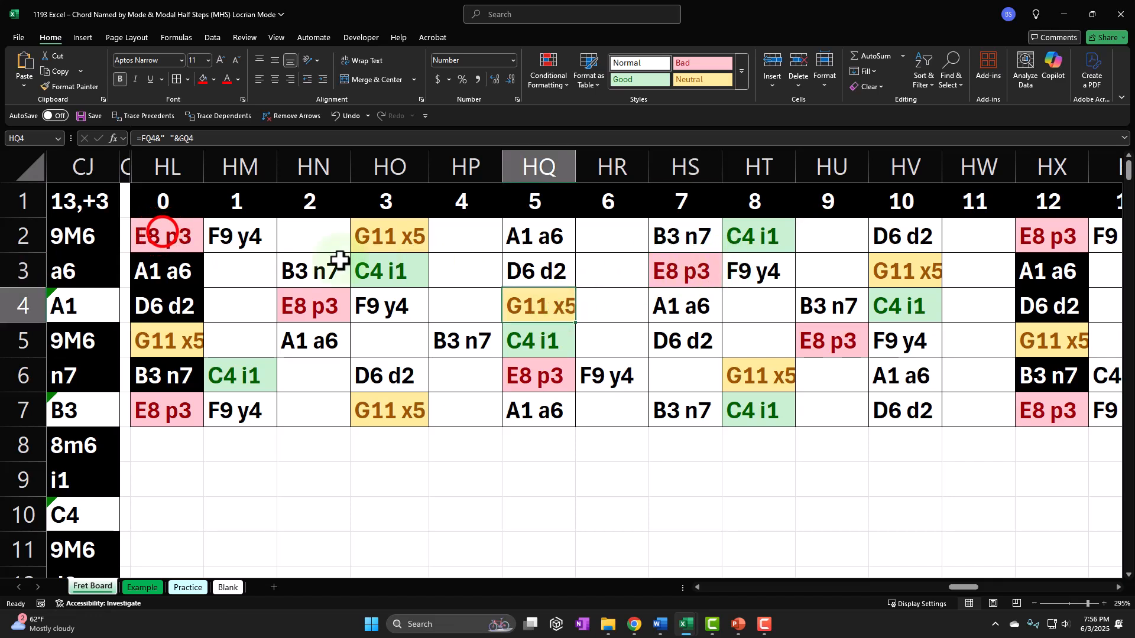
{"action": "left_click_drag", "start_coordinate": [159, 235], "coordinate": [930, 398]}
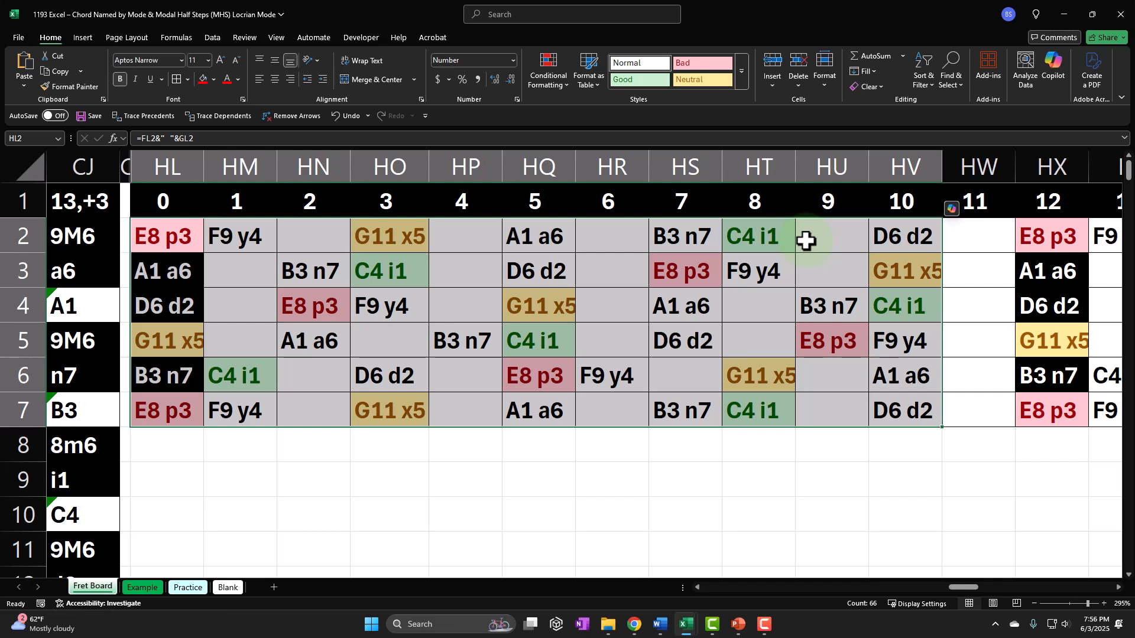
{"action": "left_click", "coordinate": [776, 239]}
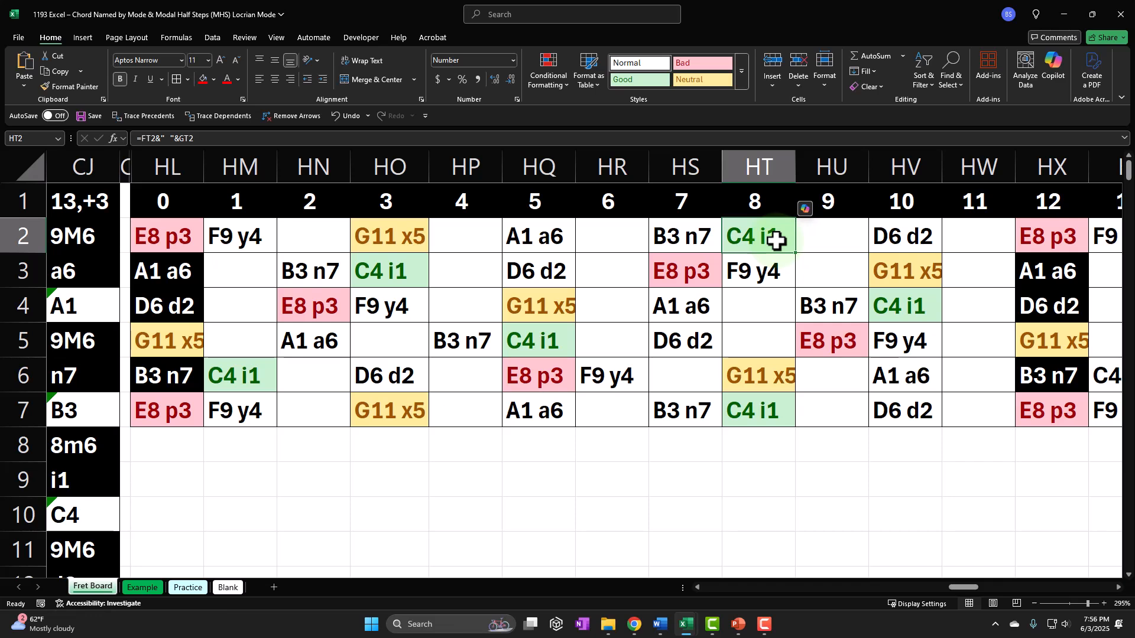
{"action": "left_click_drag", "start_coordinate": [178, 238], "coordinate": [739, 422]}
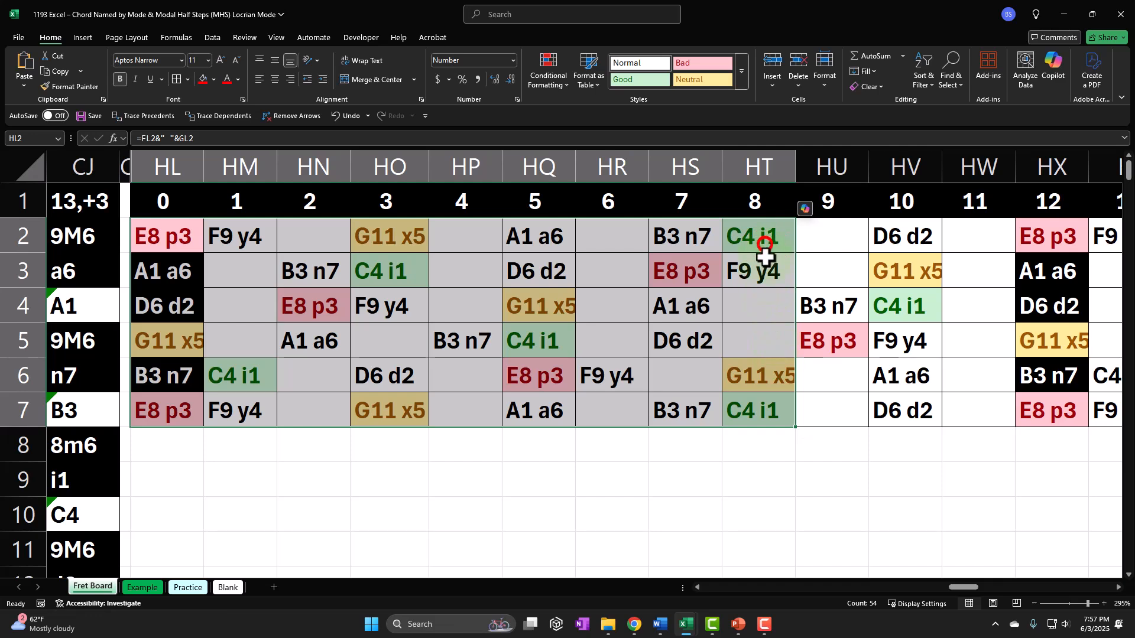
{"action": "left_click", "coordinate": [764, 240]}
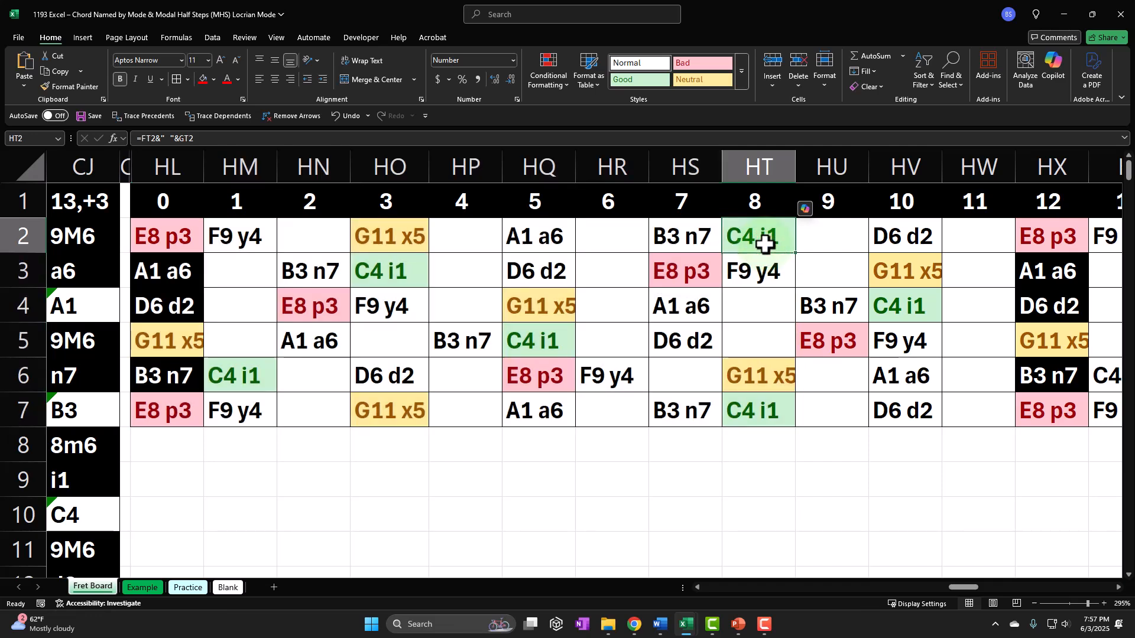
{"action": "left_click", "coordinate": [531, 307]}
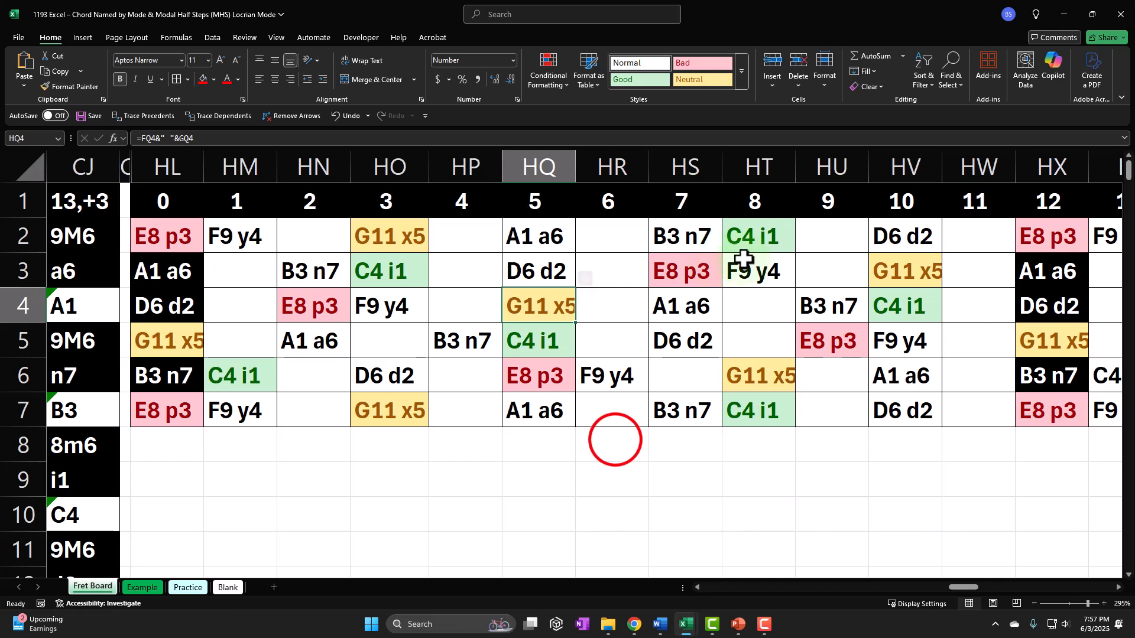
{"action": "left_click", "coordinate": [615, 440]}
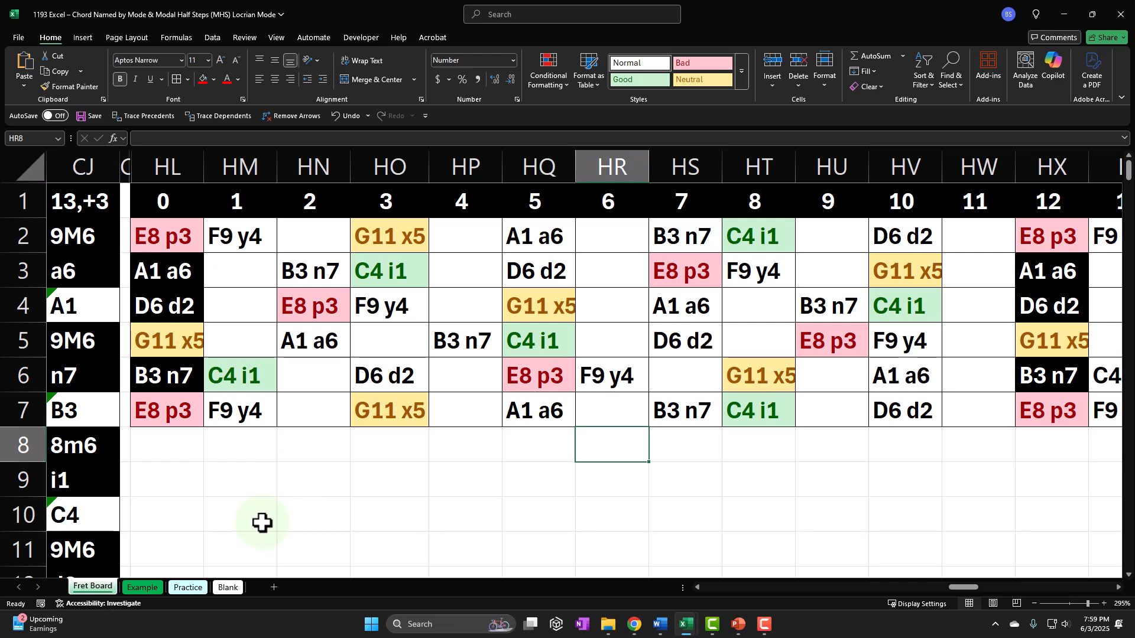
- On the Blank sheet, review the mode rows in groups: Ionian, Lydian and Mixolydian; Dorian, Phrygian and Aeolian; and Locrian alone
{"action": "left_click", "coordinate": [242, 586]}
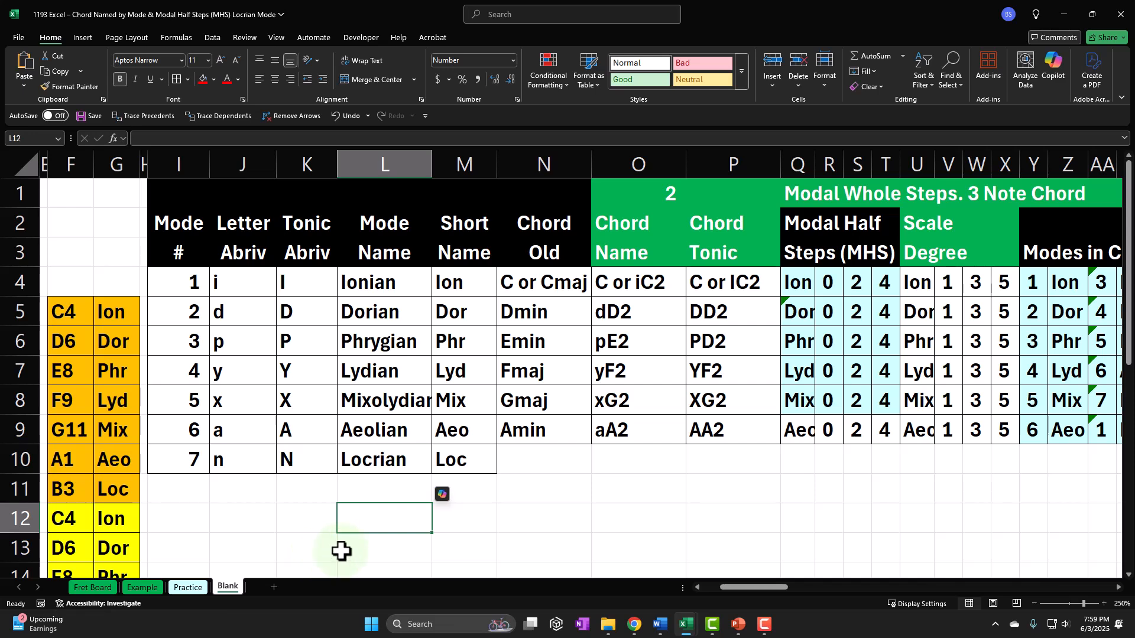
{"action": "left_click_drag", "start_coordinate": [192, 284], "coordinate": [412, 285]}
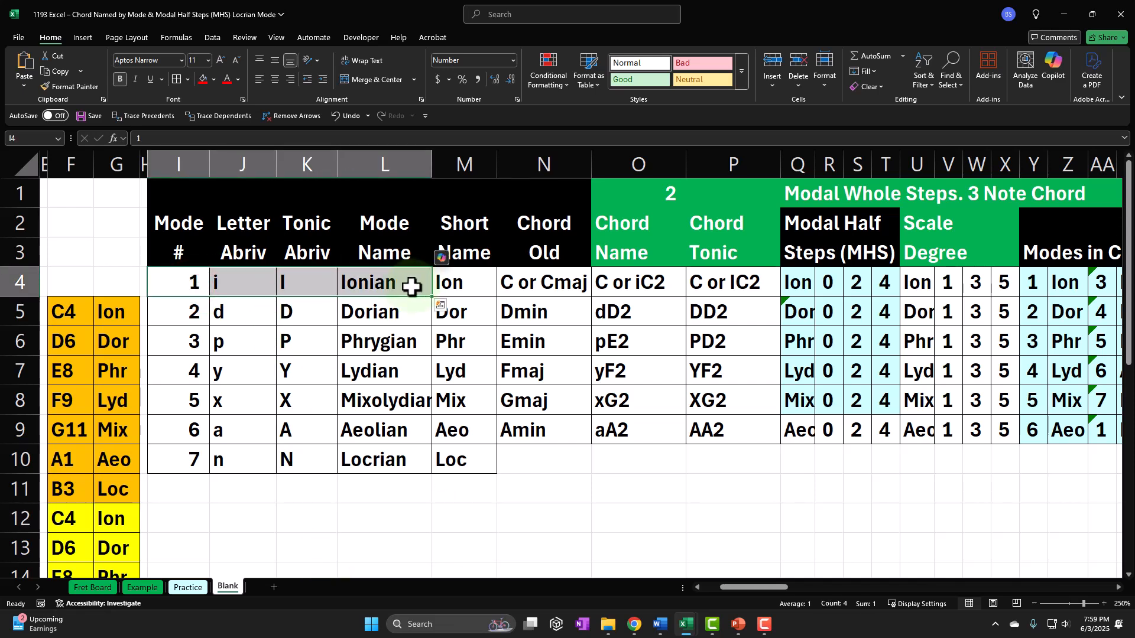
{"action": "left_click_drag", "start_coordinate": [190, 369], "coordinate": [360, 399]}
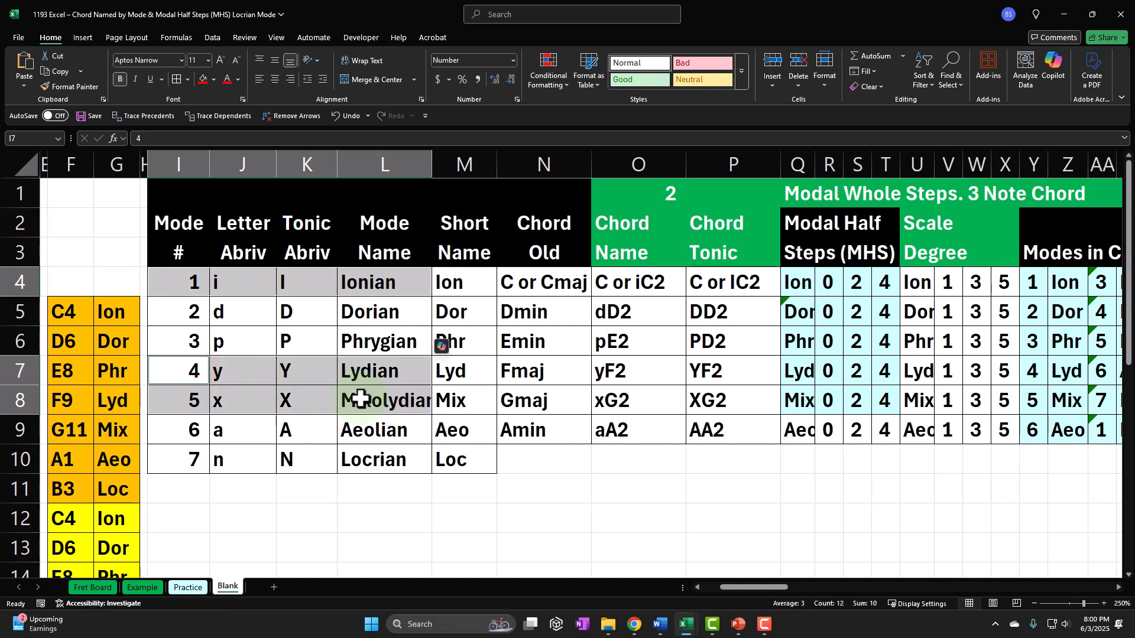
{"action": "left_click_drag", "start_coordinate": [201, 311], "coordinate": [384, 339]}
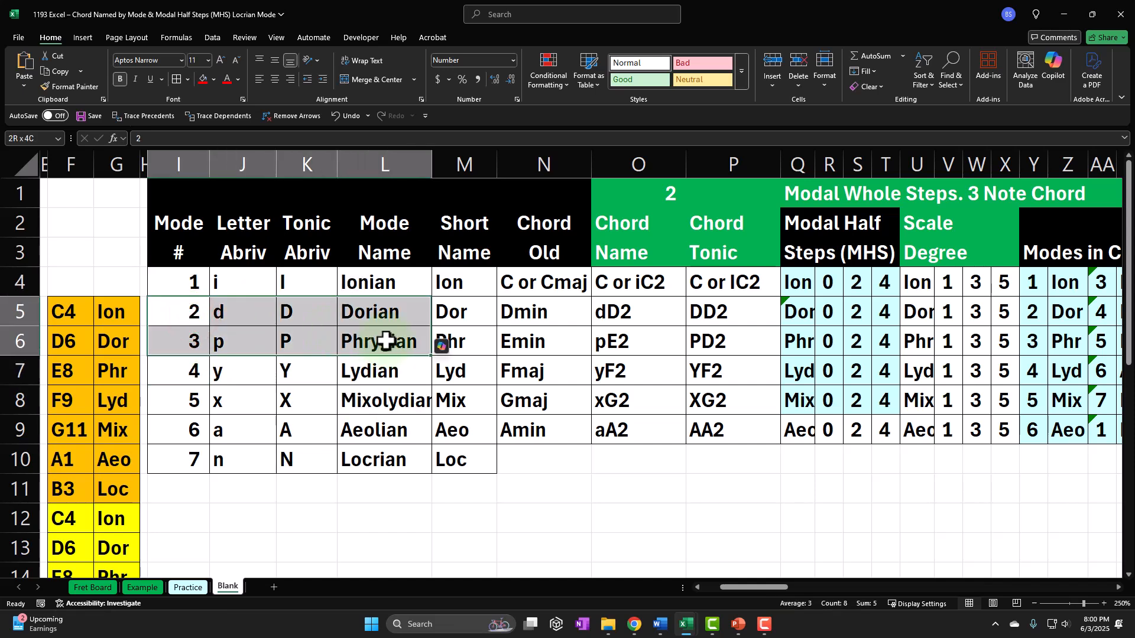
{"action": "left_click_drag", "start_coordinate": [193, 430], "coordinate": [365, 427]}
{"action": "left_click_drag", "start_coordinate": [190, 463], "coordinate": [448, 463]}
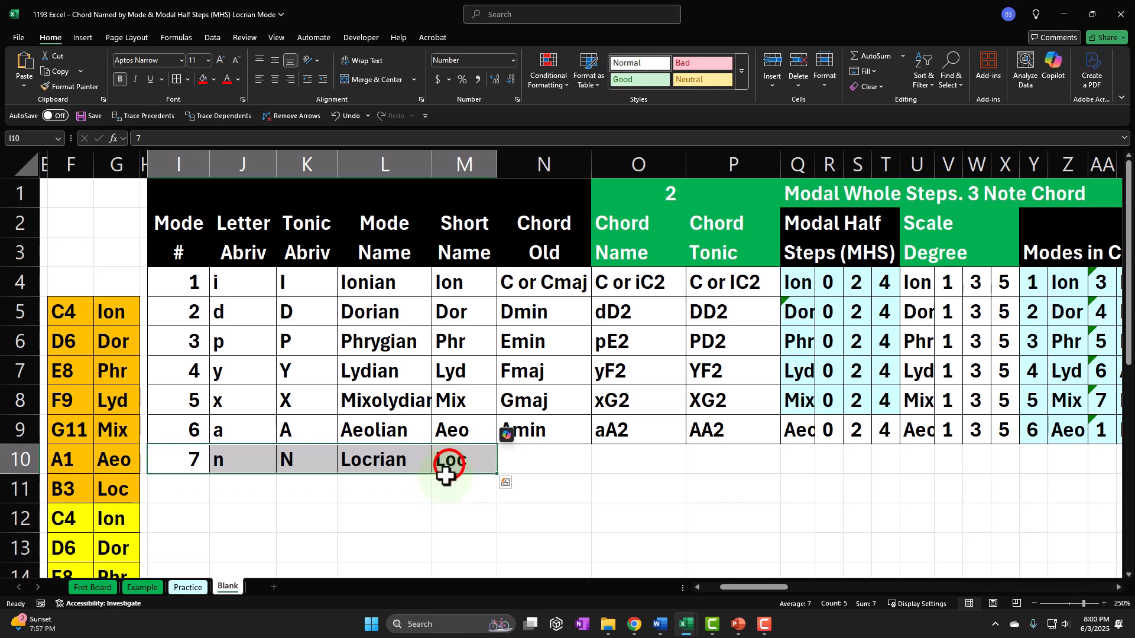
- Enter Bdim as the Locrian mode's Chord Old name in cell N10
{"action": "left_click", "coordinate": [449, 463]}
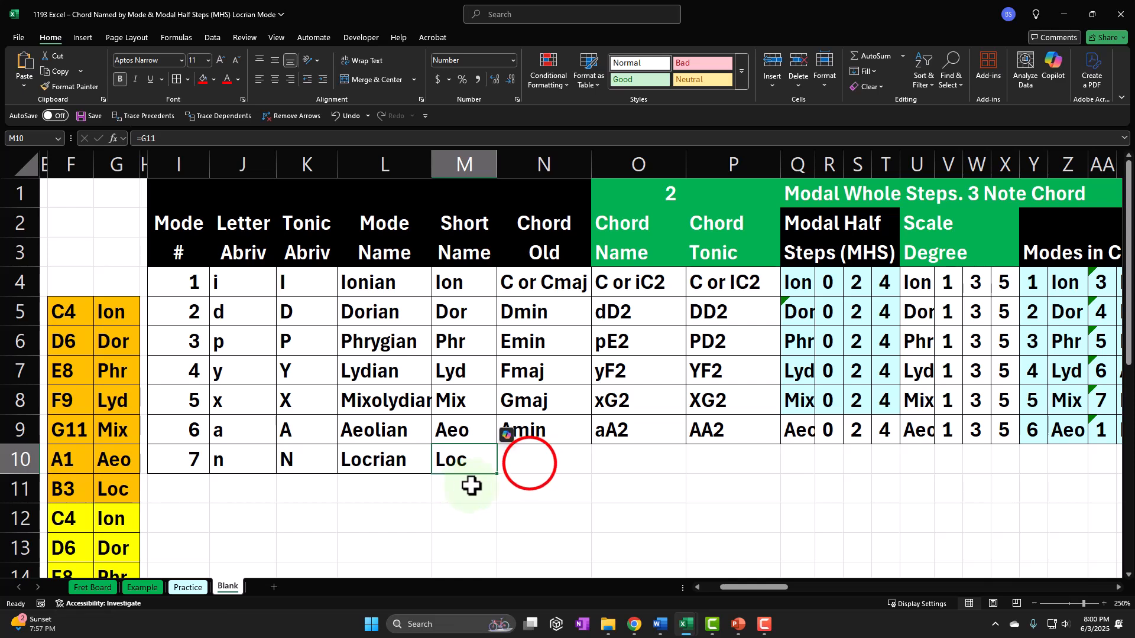
{"action": "left_click", "coordinate": [528, 464]}
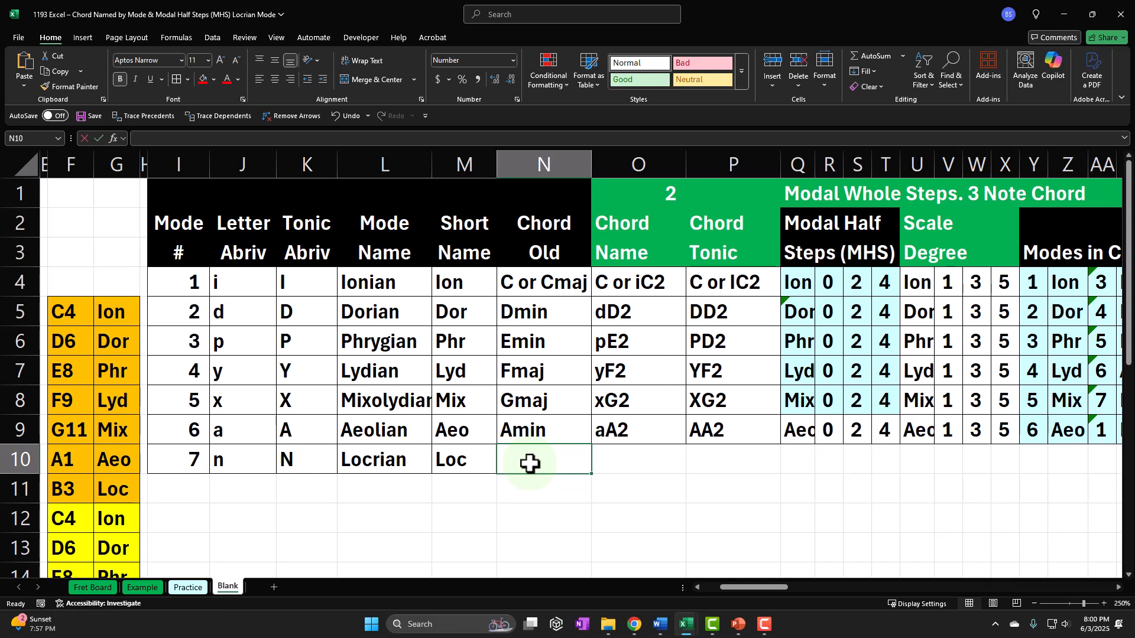
{"action": "type", "text": "Bdim"}
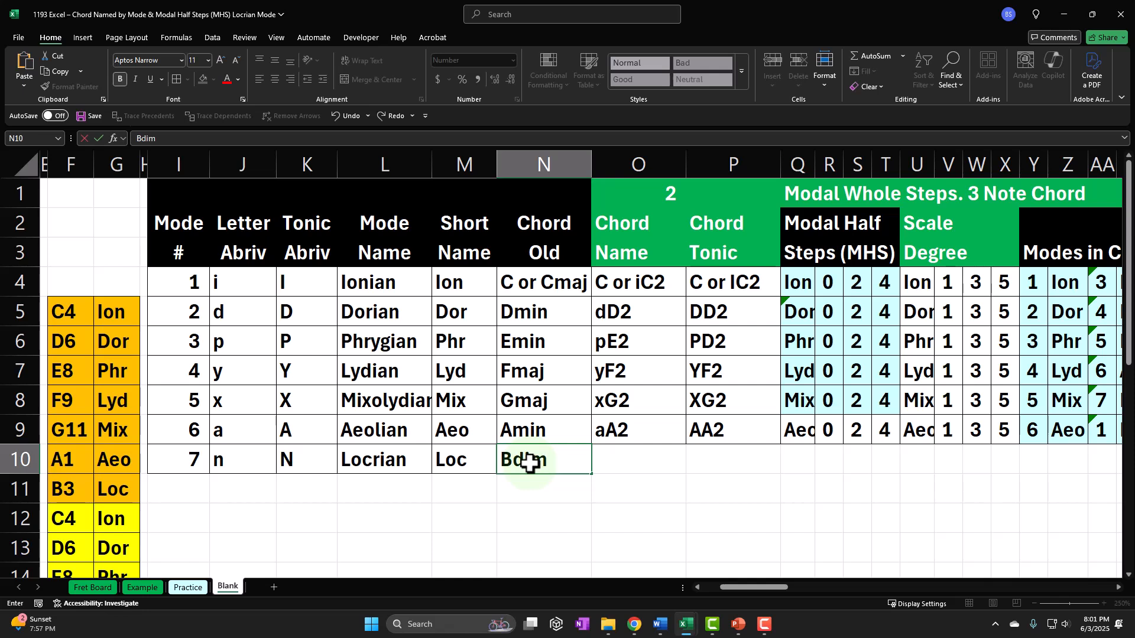
{"action": "key", "text": "Return"}
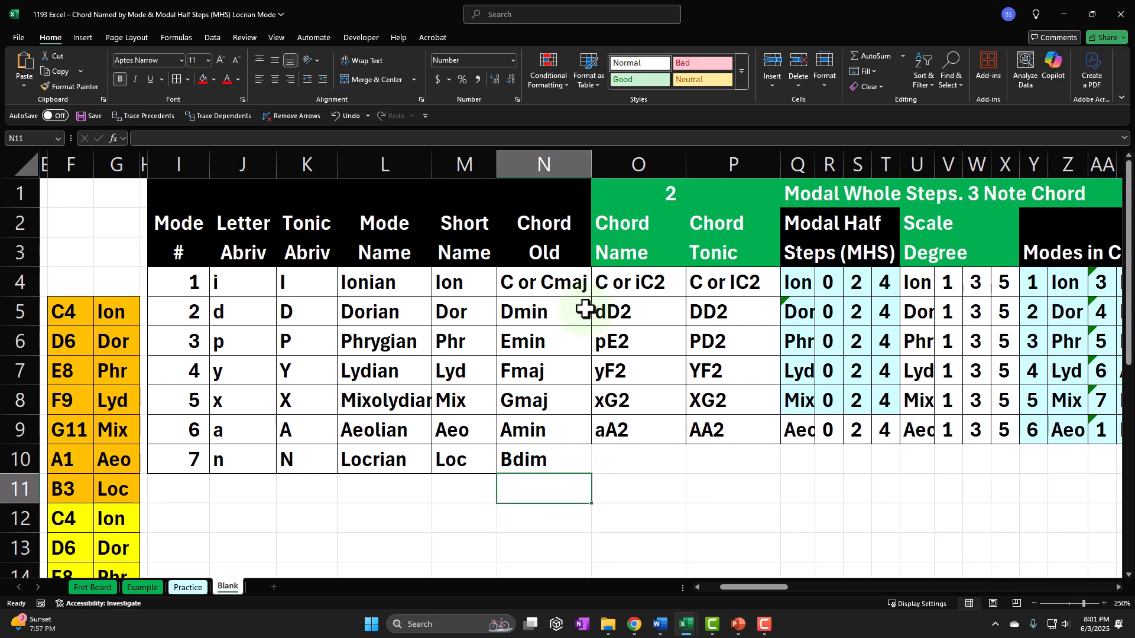
- Compare the old chord names of the major modes in N4, N7 and N8 with the minor ones in N5 and N6
{"action": "left_click", "coordinate": [558, 286]}
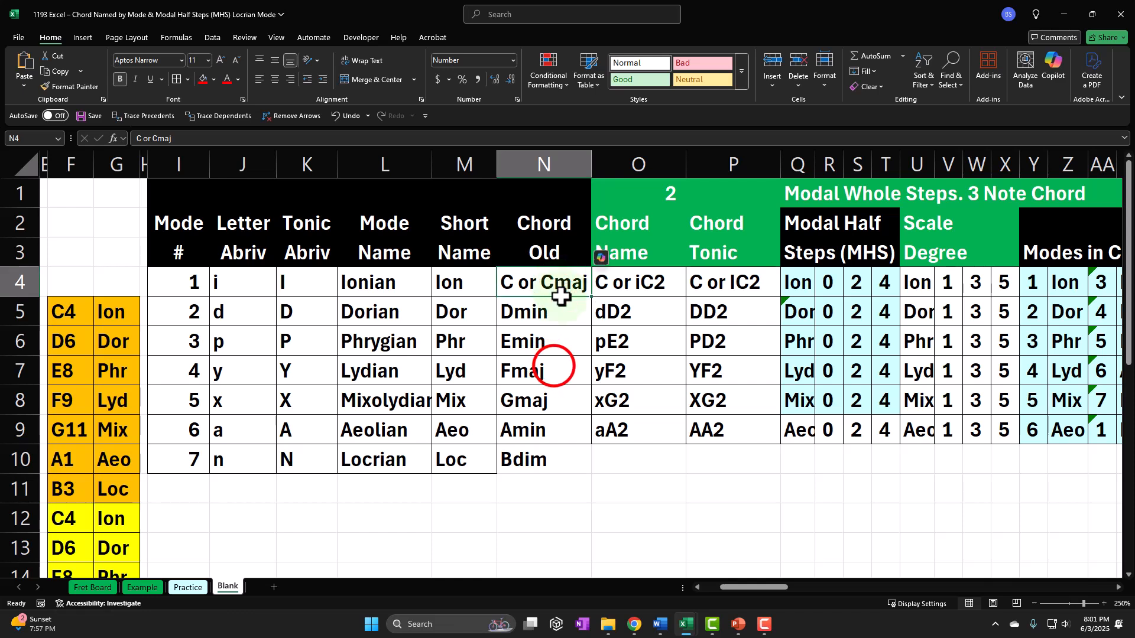
{"action": "left_click", "coordinate": [550, 369], "text": "ctrl"}
{"action": "left_click", "coordinate": [550, 400], "text": "ctrl"}
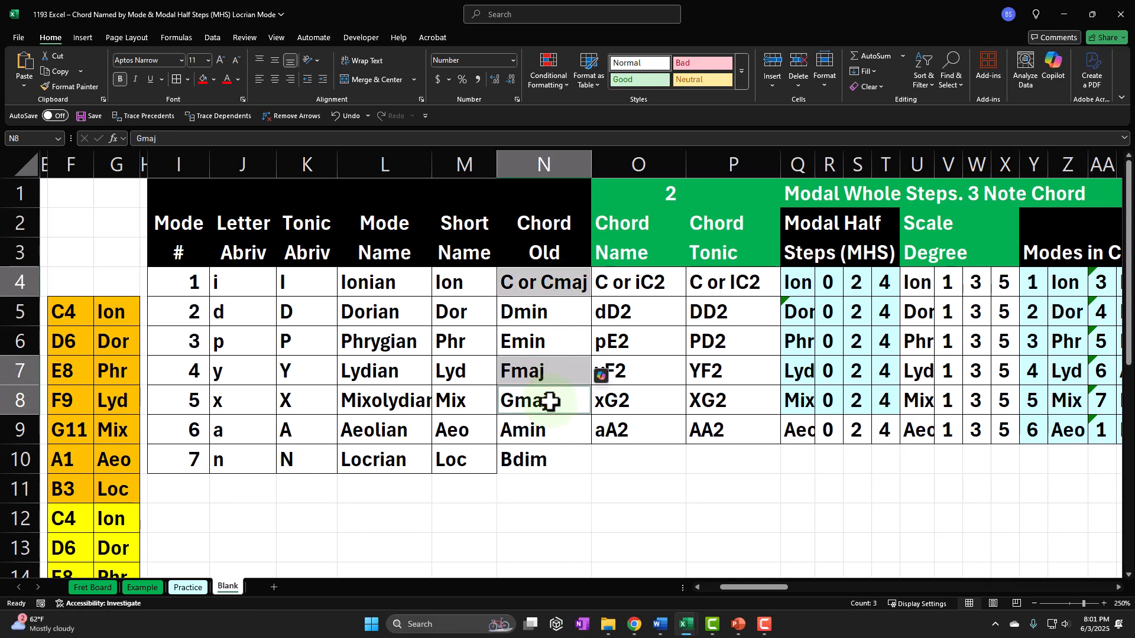
{"action": "left_click", "coordinate": [534, 313]}
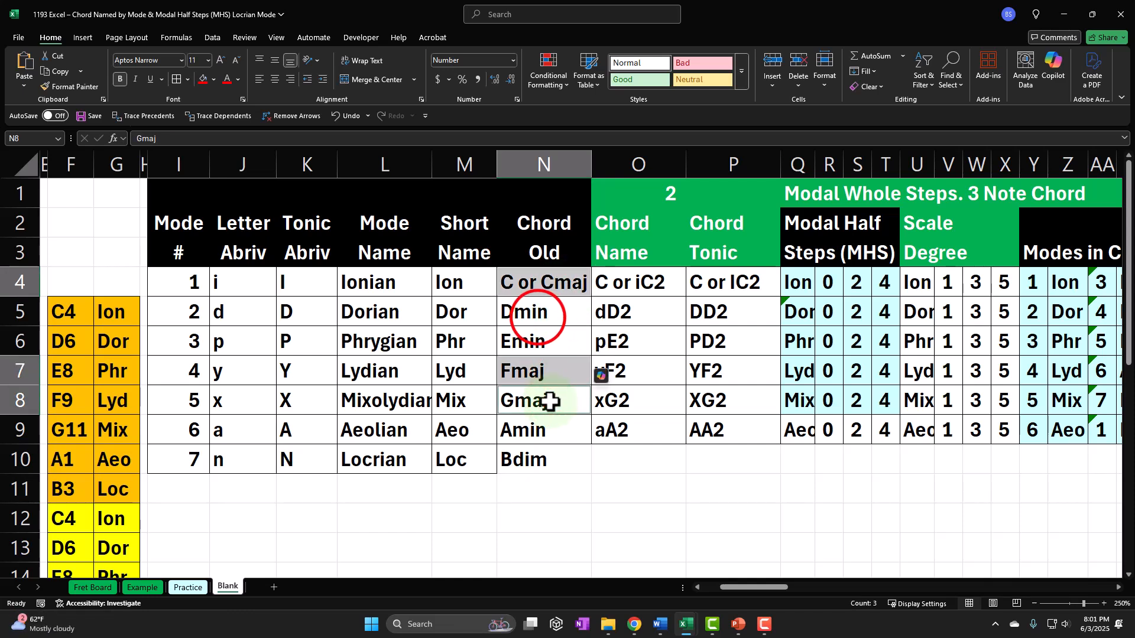
{"action": "left_click", "coordinate": [532, 335], "text": "ctrl"}
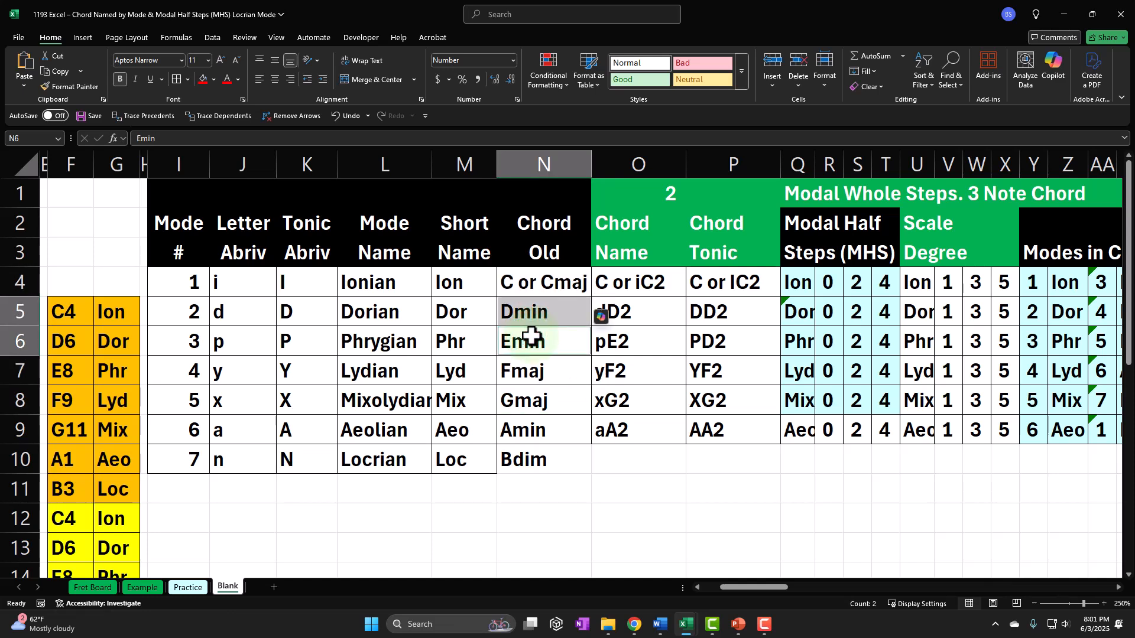
- Examine the old names in the 4 Note Chords section, particularly the Mixolydian chord in cell AE8
{"action": "left_click", "coordinate": [793, 370]}
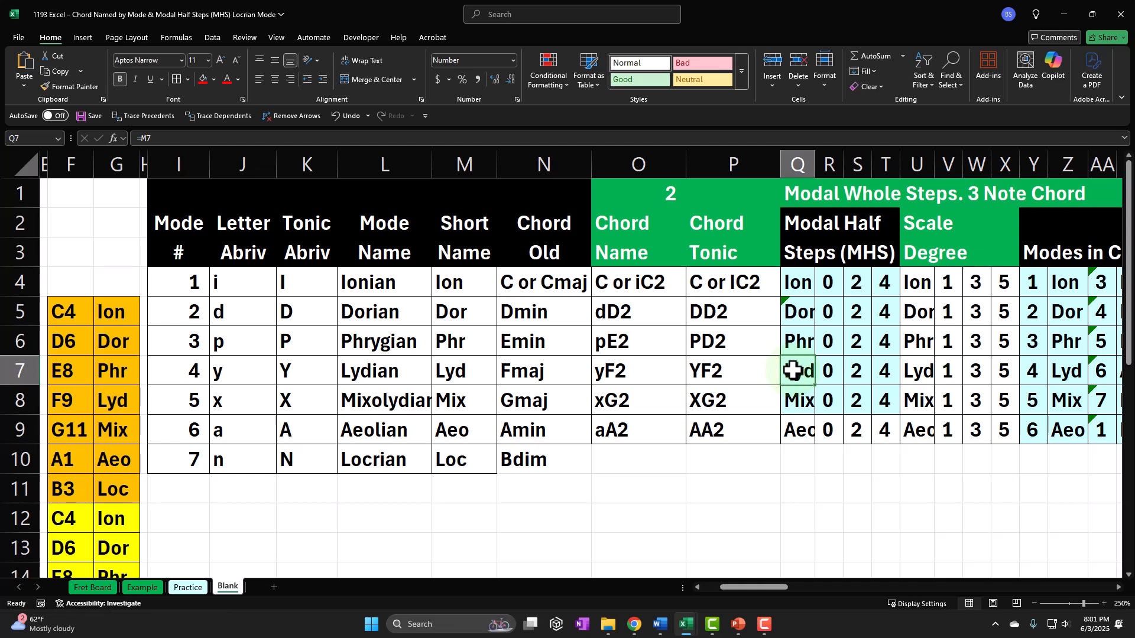
{"action": "key", "text": "Right"}
{"action": "key", "text": "Right"}
{"action": "key", "text": "Right"}
{"action": "key", "text": "Right"}
{"action": "key", "text": "Right"}
{"action": "key", "text": "Right"}
{"action": "key", "text": "Right"}
{"action": "key", "text": "Right"}
{"action": "key", "text": "Right"}
{"action": "key", "text": "Right"}
{"action": "key", "text": "Right"}
{"action": "key", "text": "Right"}
{"action": "key", "text": "Right"}
{"action": "key", "text": "Right"}
{"action": "key", "text": "Right"}
{"action": "key", "text": "Right"}
{"action": "key", "text": "Right"}
{"action": "key", "text": "Right"}
{"action": "key", "text": "Right"}
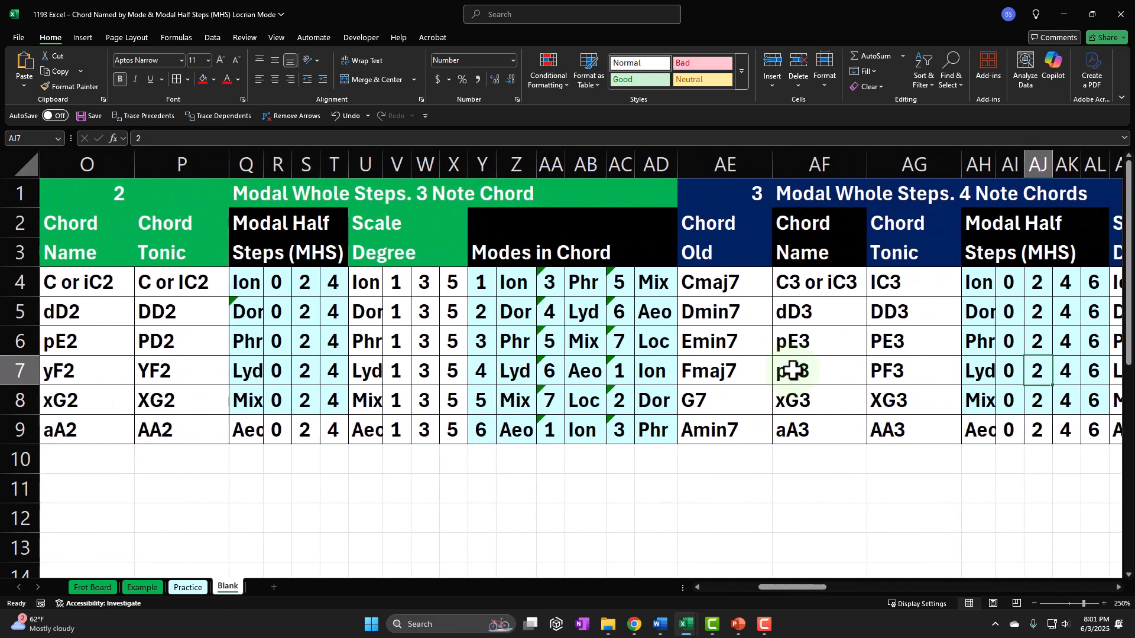
{"action": "left_click", "coordinate": [740, 399]}
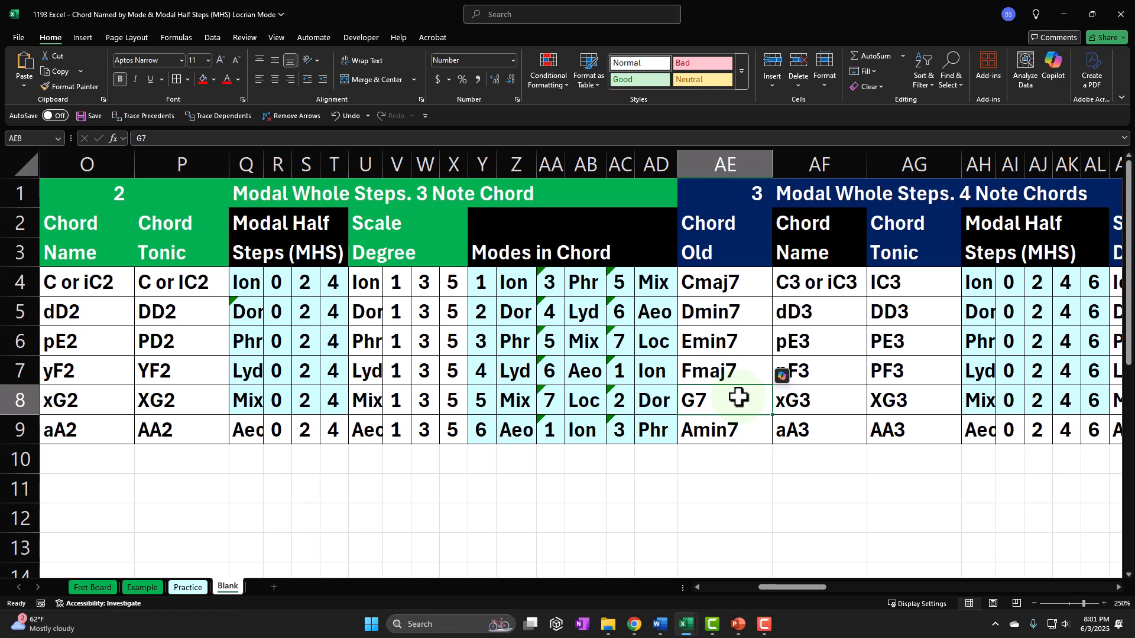
- Trace the Locrian chord's notes B3, D6 and F9 with their modes in F11:G11, F13:G13 and F15:G15
{"action": "key", "text": "Left"}
{"action": "key", "text": "Left"}
{"action": "key", "text": "Left"}
{"action": "key", "text": "Left"}
{"action": "key", "text": "Left"}
{"action": "key", "text": "Left"}
{"action": "key", "text": "Left"}
{"action": "key", "text": "Left"}
{"action": "key", "text": "Left"}
{"action": "key", "text": "Left"}
{"action": "key", "text": "Left"}
{"action": "key", "text": "Left"}
{"action": "key", "text": "Left"}
{"action": "key", "text": "Left"}
{"action": "key", "text": "Left"}
{"action": "key", "text": "Left"}
{"action": "key", "text": "Left"}
{"action": "key", "text": "Left"}
{"action": "key", "text": "Left"}
{"action": "key", "text": "Left"}
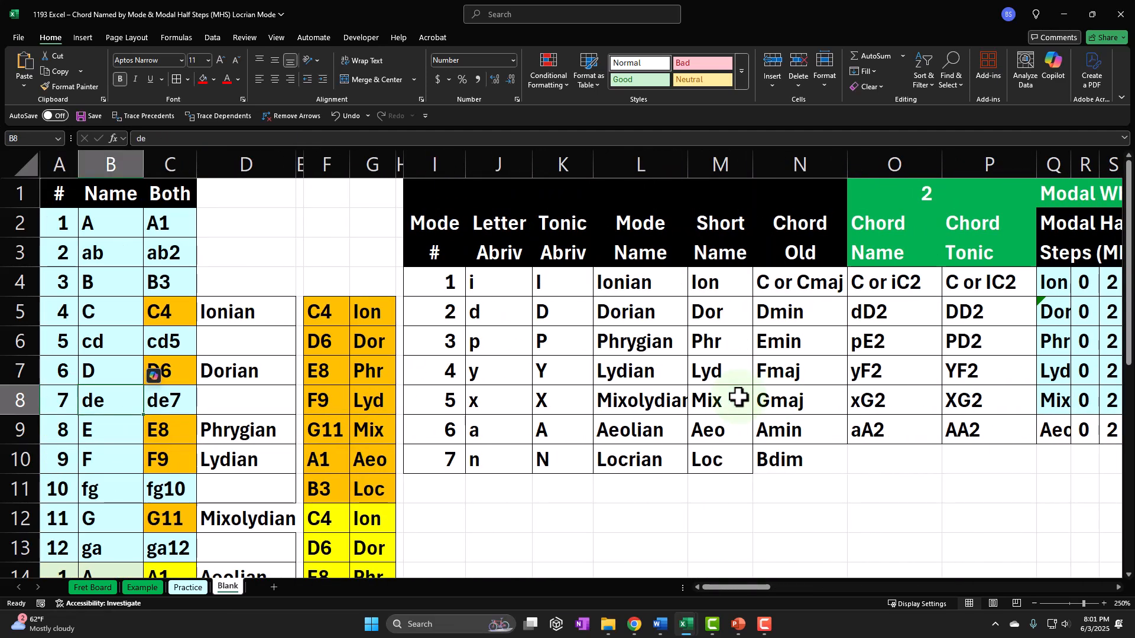
{"action": "left_click", "coordinate": [770, 462]}
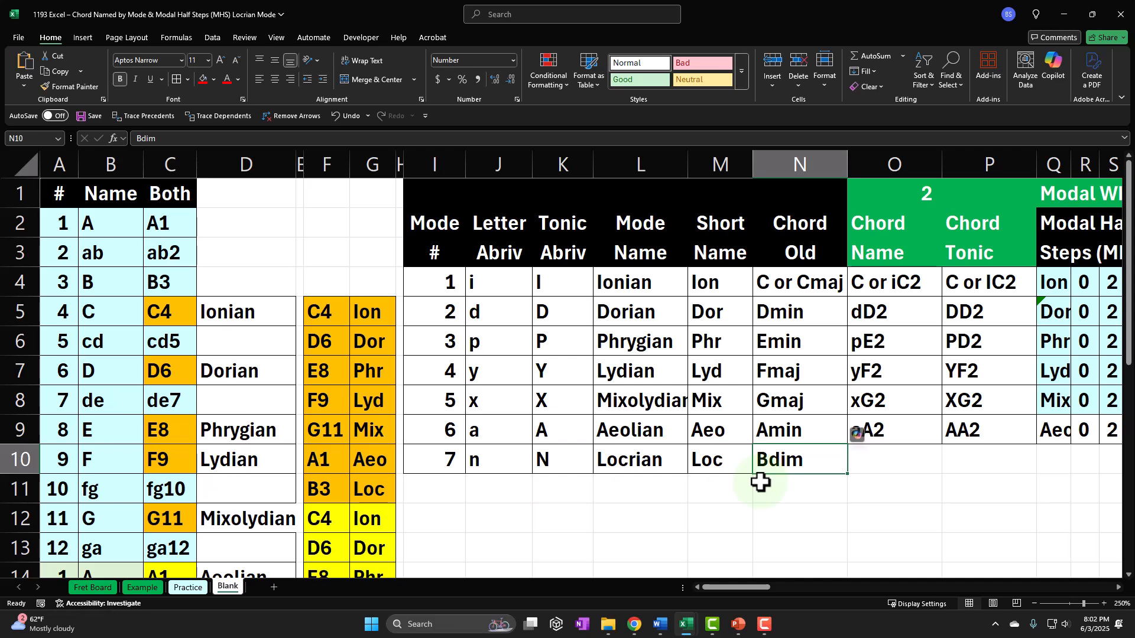
{"action": "scroll", "coordinate": [650, 434], "scroll_direction": "down", "scroll_amount": 1}
{"action": "scroll", "coordinate": [650, 434], "scroll_direction": "down", "scroll_amount": 1}
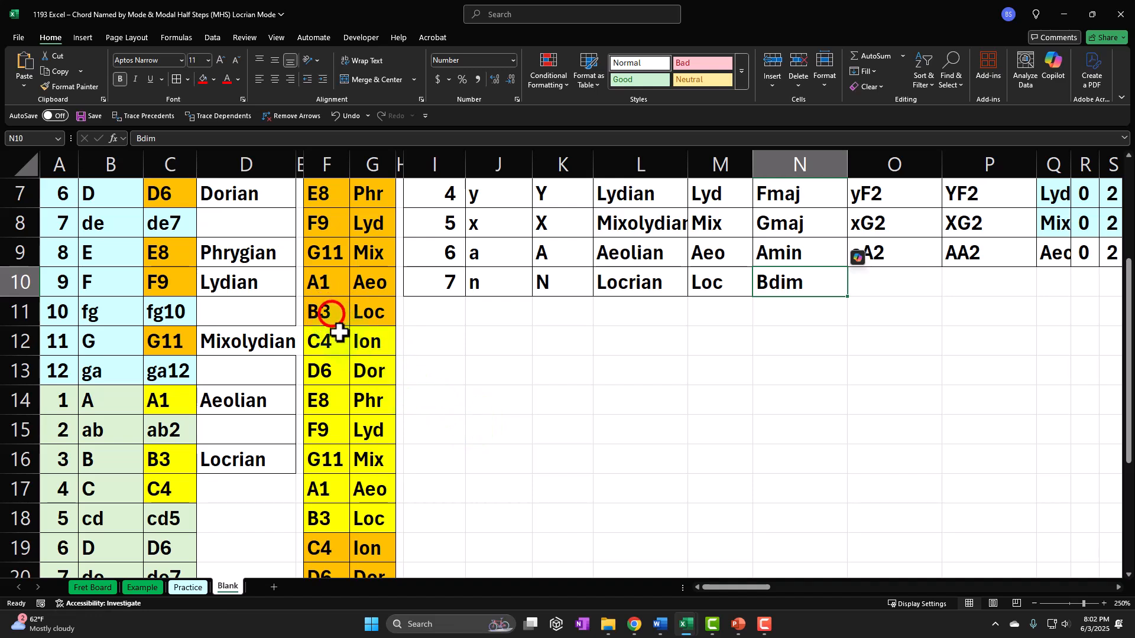
{"action": "left_click_drag", "start_coordinate": [329, 312], "coordinate": [361, 314]}
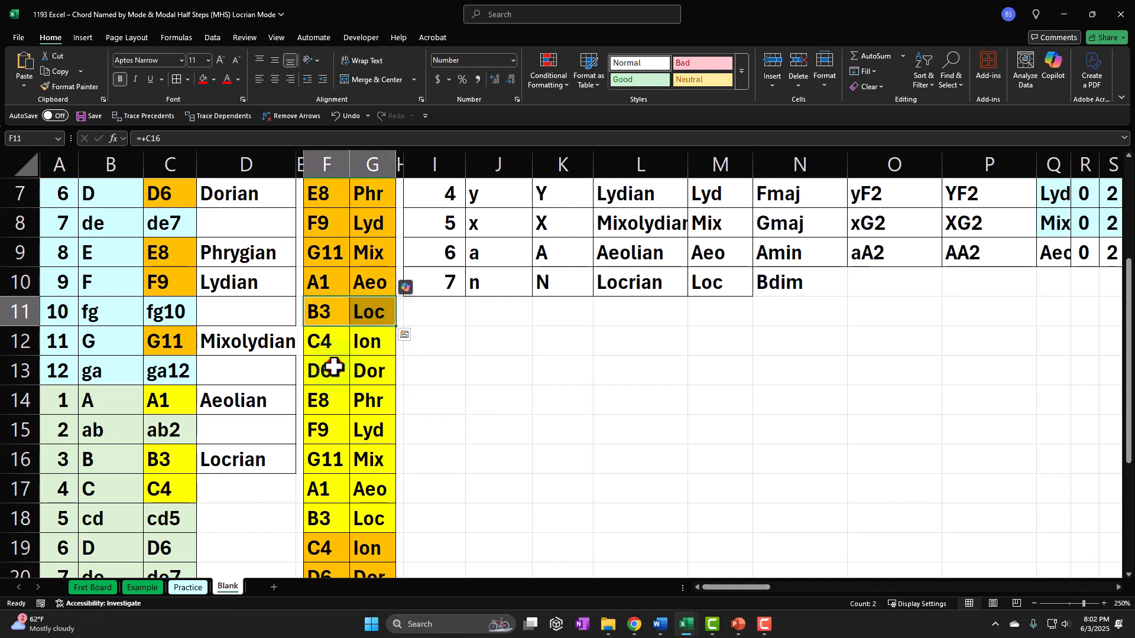
{"action": "left_click_drag", "start_coordinate": [332, 367], "coordinate": [372, 370]}
{"action": "left_click_drag", "start_coordinate": [345, 423], "coordinate": [355, 433]}
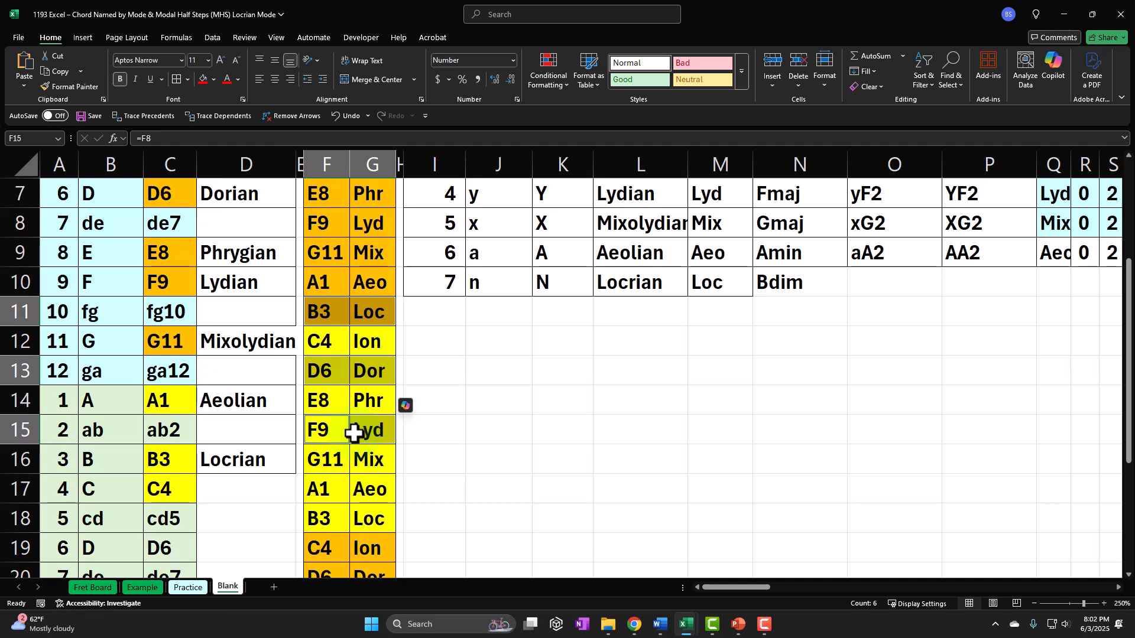
- Enter nB2 as the Locrian mode's Chord Name in cell O10
{"action": "scroll", "coordinate": [706, 452], "scroll_direction": "up", "scroll_amount": 2}
{"action": "left_click", "coordinate": [908, 458]}
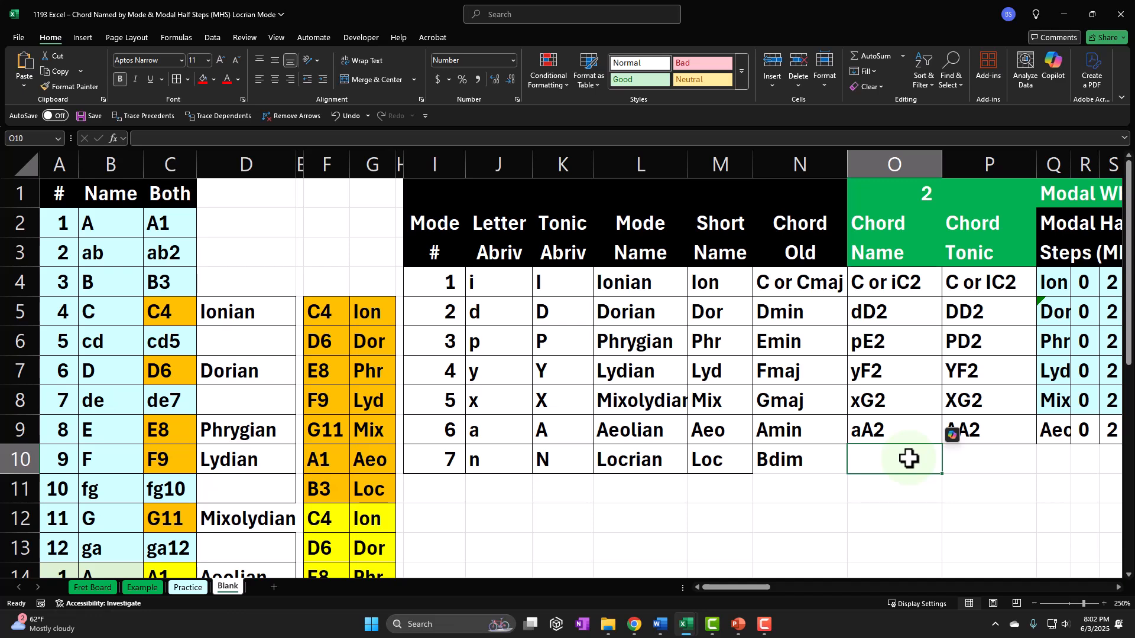
{"action": "type", "text": "nB2"}
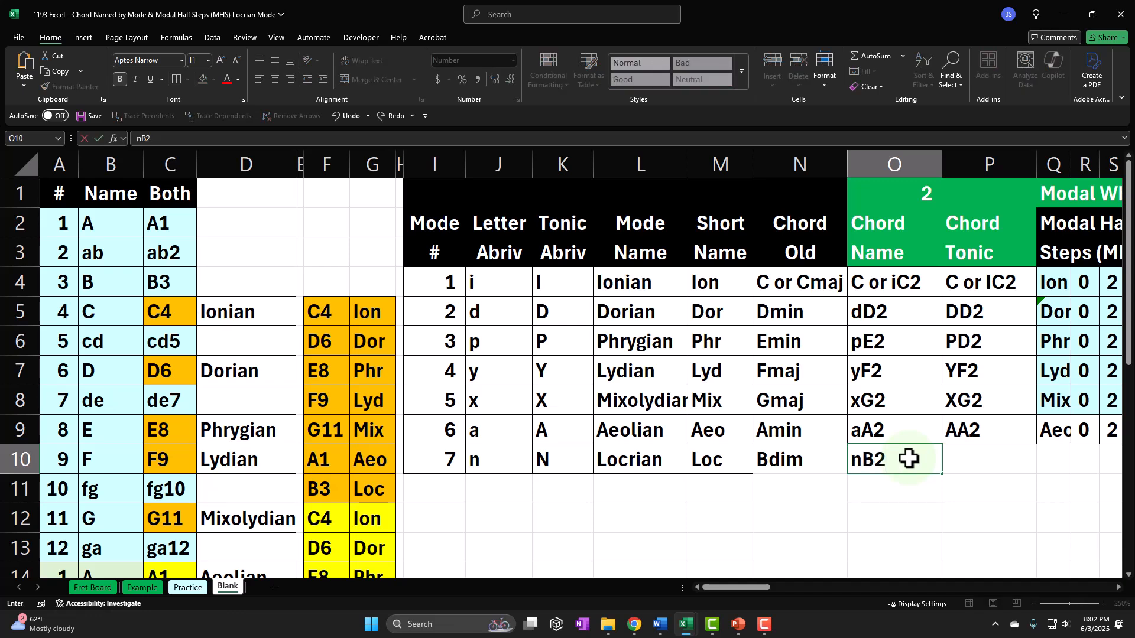
{"action": "key", "text": "Return"}
{"action": "left_click", "coordinate": [908, 458]}
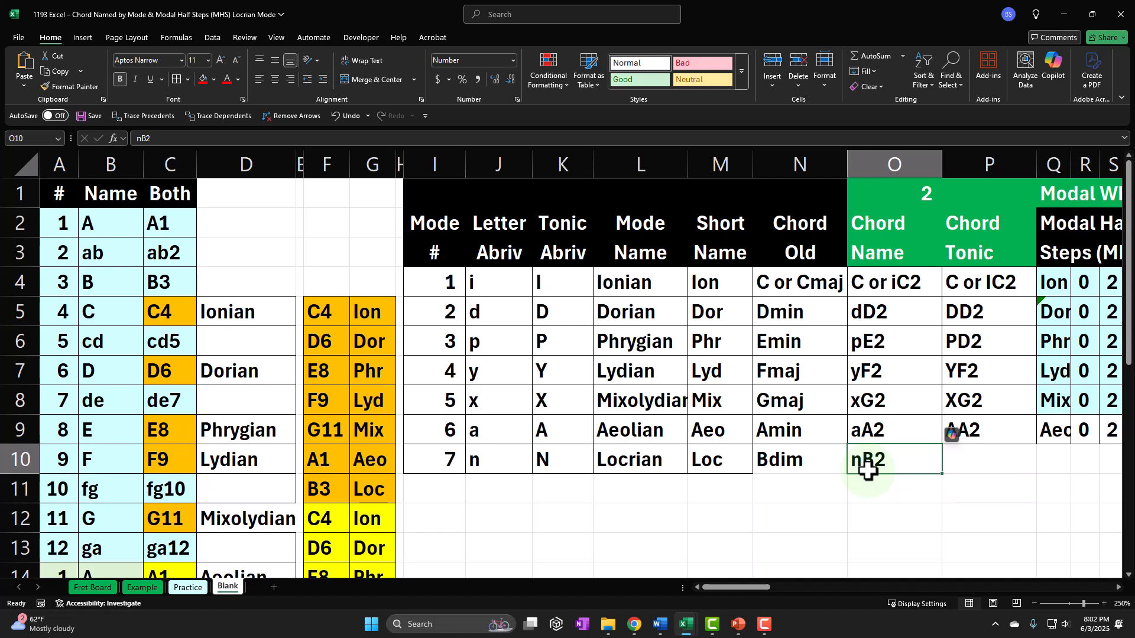
- Enter NB2 as the Locrian mode's Chord Tonic in cell P10
{"action": "key", "text": "Right"}
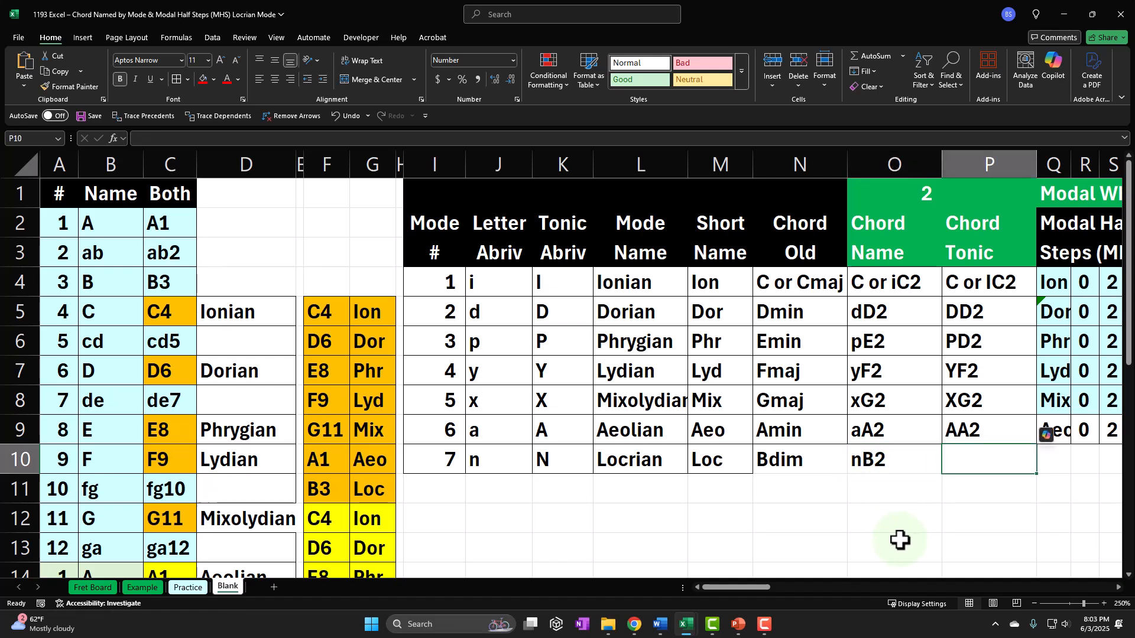
{"action": "type", "text": "NB"}
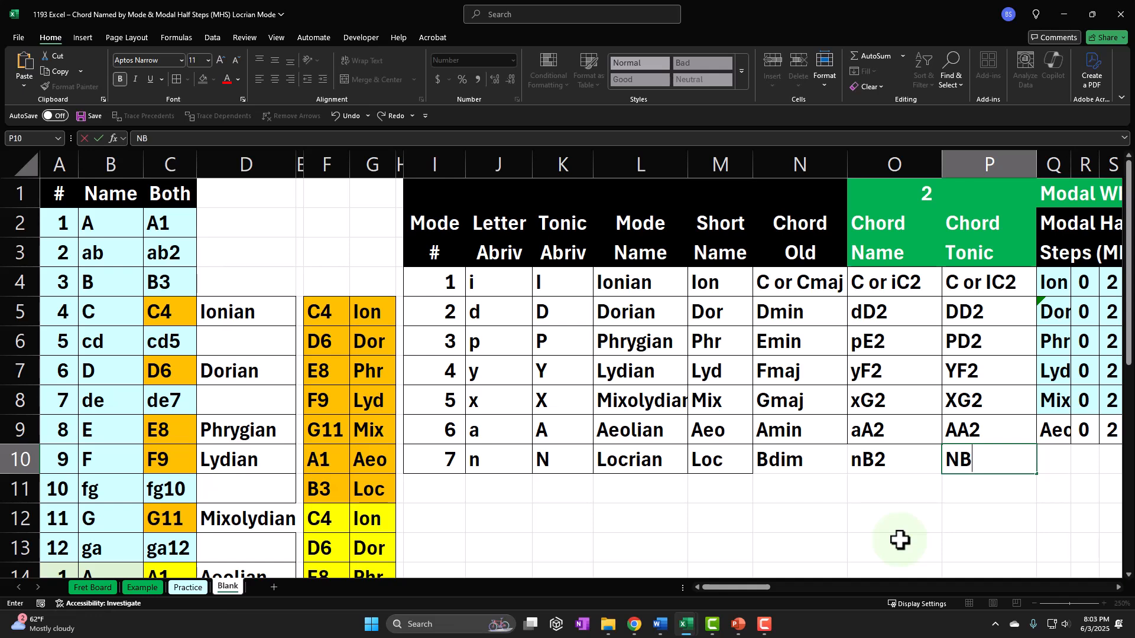
{"action": "type", "text": "2"}
{"action": "key", "text": "Return"}
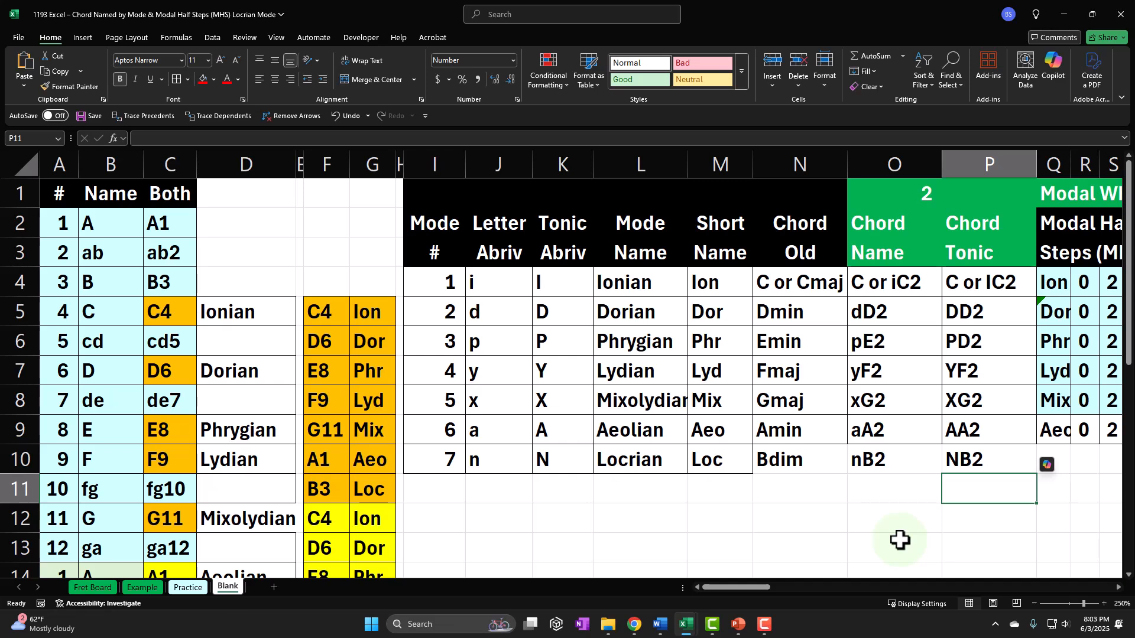
- Fill Q10 under Modal Half Steps with a formula referencing the Locrian short name in M10
{"action": "key", "text": "Up"}
{"action": "key", "text": "Right"}
{"action": "key", "text": "Right"}
{"action": "key", "text": "Right"}
{"action": "key", "text": "Right"}
{"action": "key", "text": "Right"}
{"action": "key", "text": "Right"}
{"action": "key", "text": "Right"}
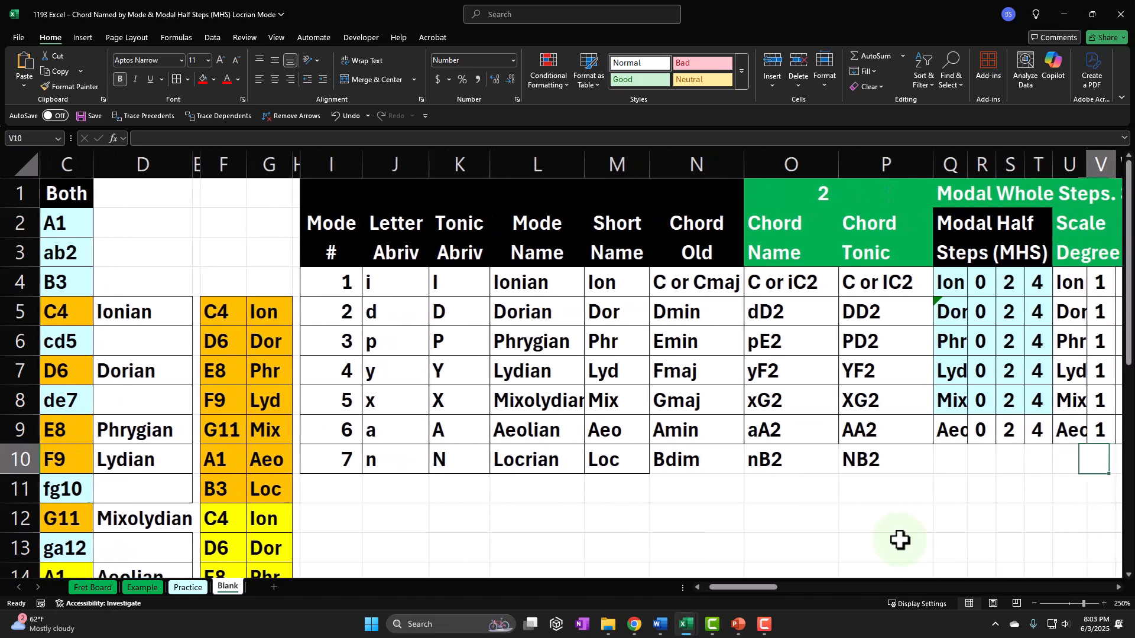
{"action": "key", "text": "Left"}
{"action": "key", "text": "Left"}
{"action": "key", "text": "Left"}
{"action": "key", "text": "Left"}
{"action": "key", "text": "Left"}
{"action": "key", "text": "Left"}
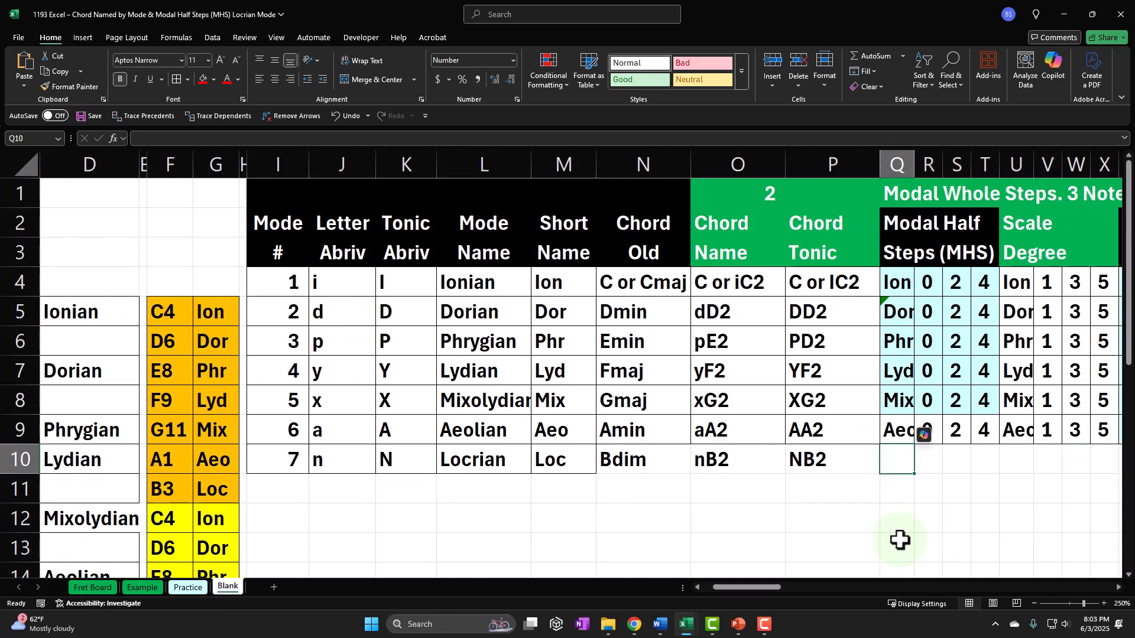
{"action": "type", "text": "="}
{"action": "key", "text": "Left"}
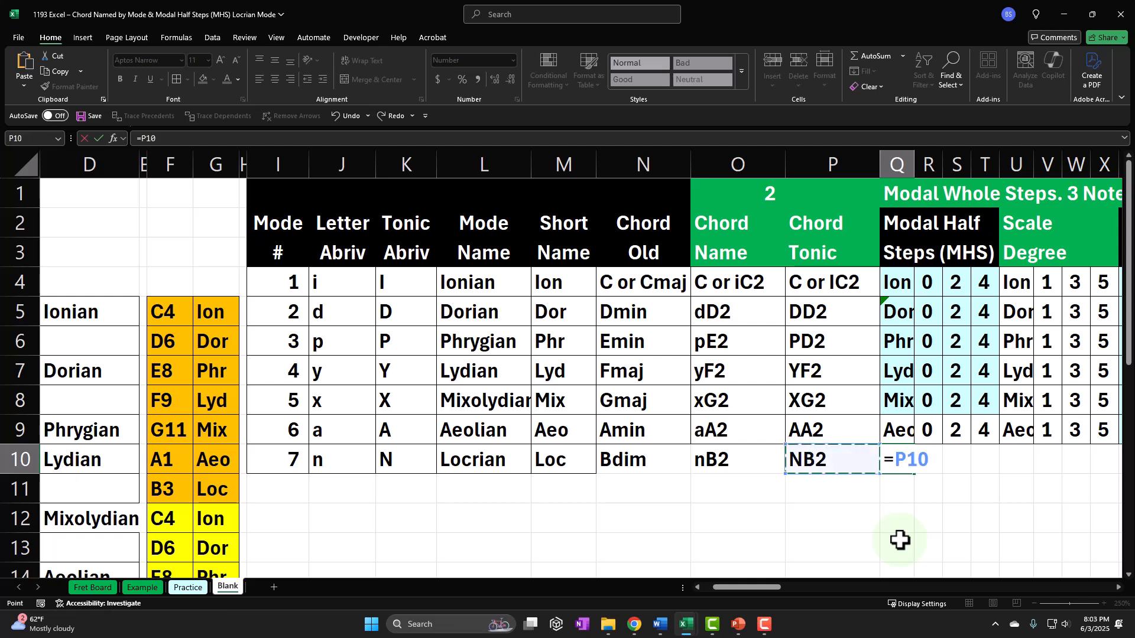
{"action": "key", "text": "Left"}
{"action": "key", "text": "Left"}
{"action": "key", "text": "Left"}
{"action": "key", "text": "Tab"}
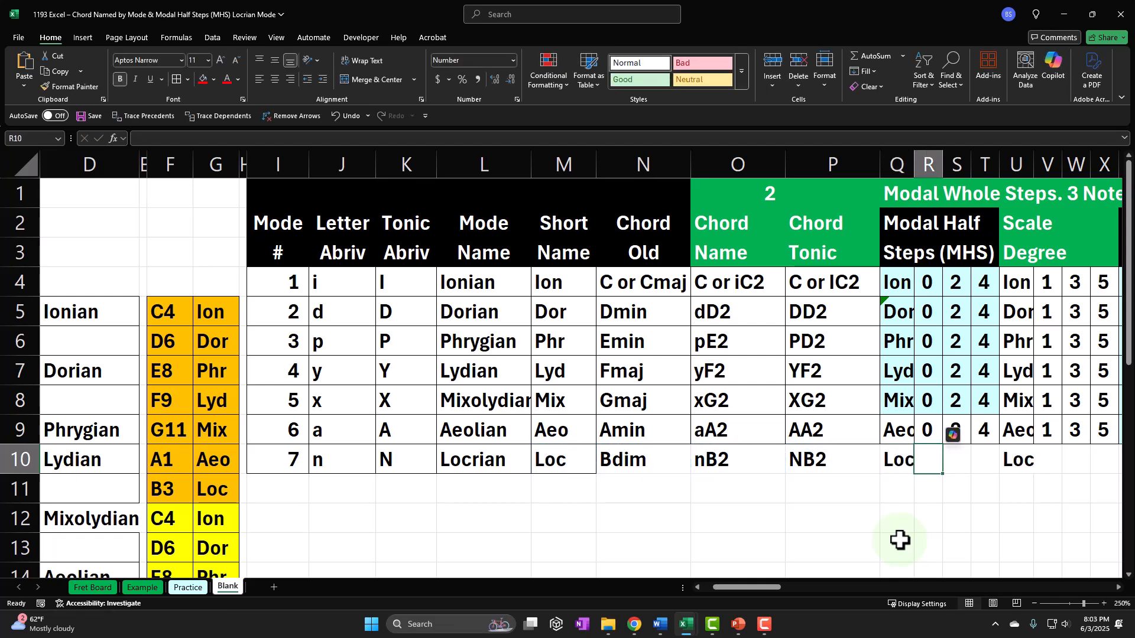
- Enter the Locrian modal half steps 0, 2 and 4 in R10:T10, and clear the automatically filled cell U10
{"action": "type", "text": "0"}
{"action": "key", "text": "Tab"}
{"action": "type", "text": "2"}
{"action": "key", "text": "Tab"}
{"action": "type", "text": "4"}
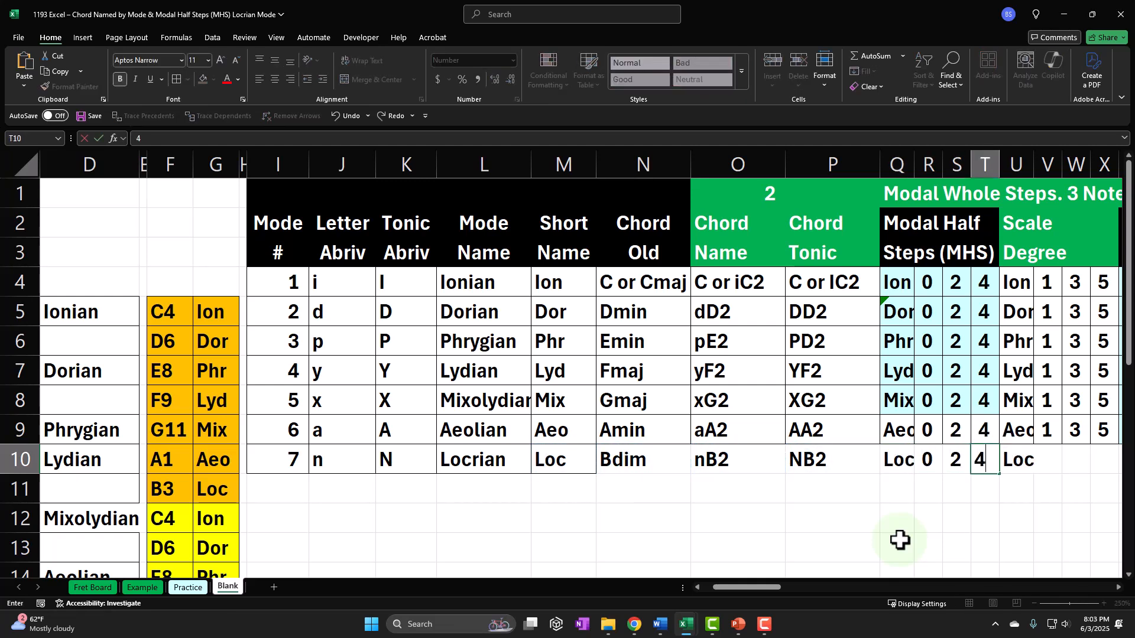
{"action": "key", "text": "Tab"}
{"action": "key", "text": "Delete"}
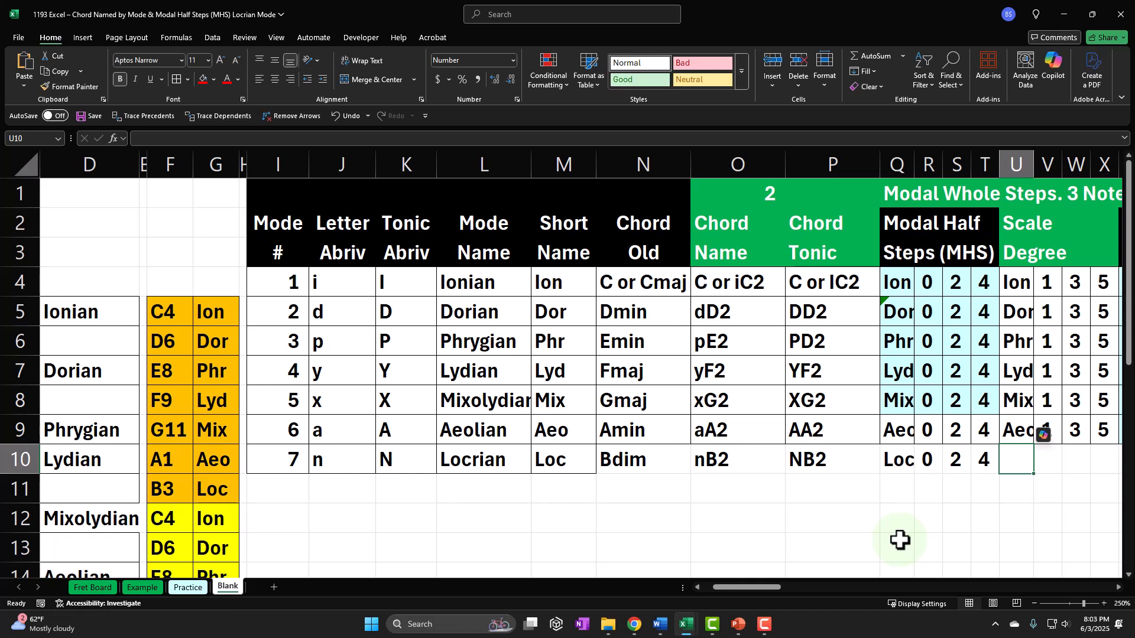
- Review the Locrian modal half steps in R10:T10 and the cells still empty further along row 10
{"action": "left_click", "coordinate": [932, 463]}
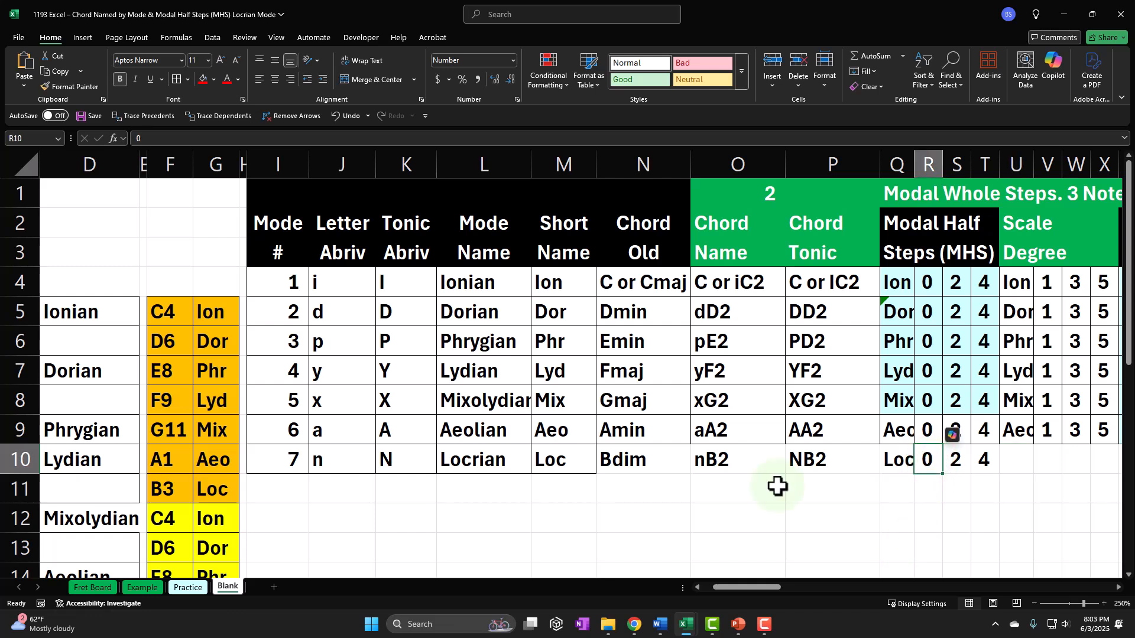
{"action": "left_click", "coordinate": [959, 462]}
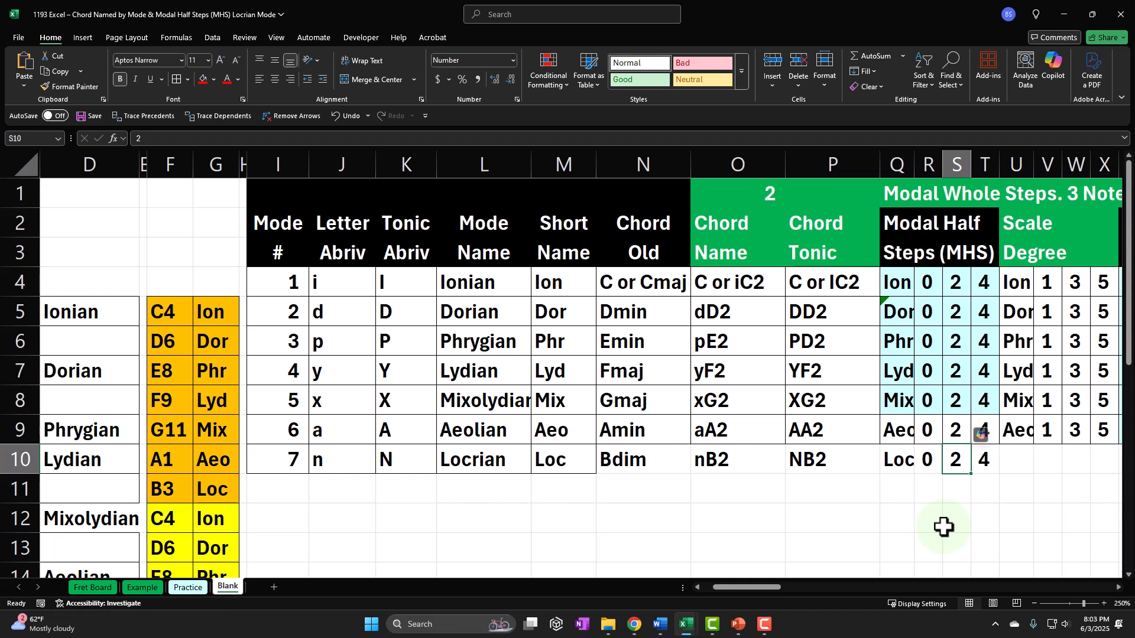
{"action": "key", "text": "Right"}
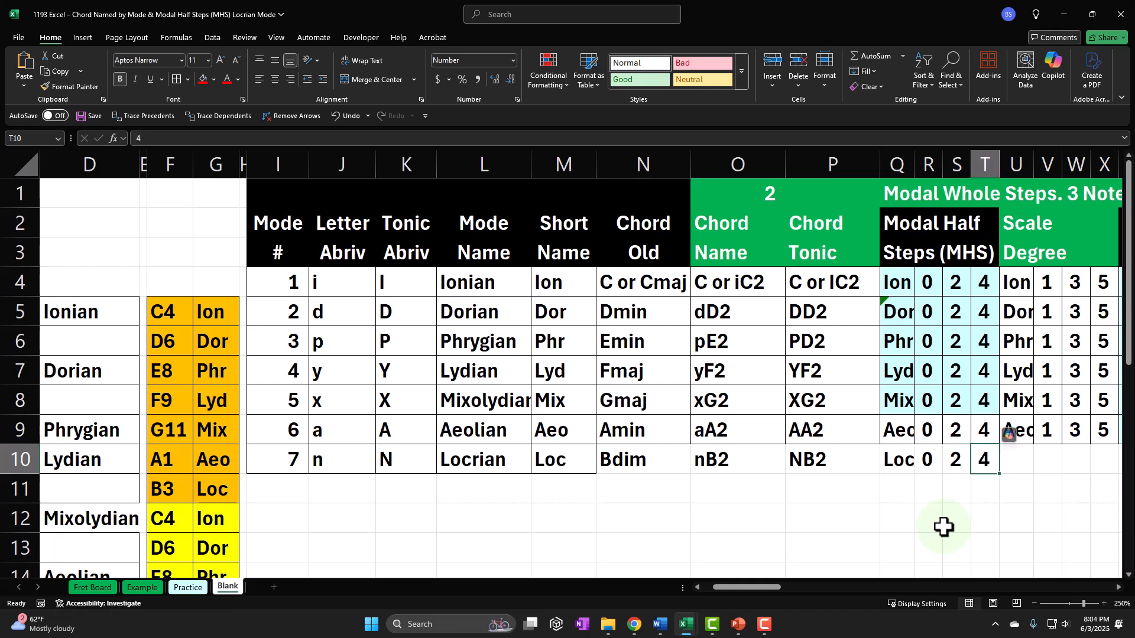
{"action": "key", "text": "Left"}
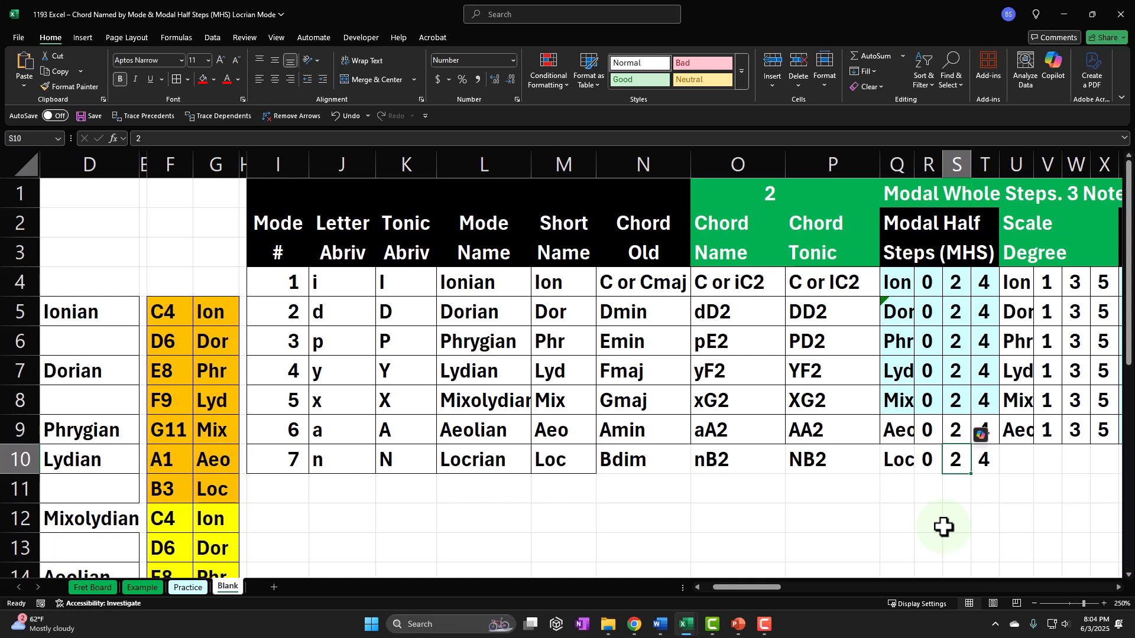
{"action": "key", "text": "Right"}
{"action": "key", "text": "Right"}
{"action": "key", "text": "Right"}
{"action": "key", "text": "Right"}
{"action": "key", "text": "Right"}
{"action": "key", "text": "Right"}
{"action": "key", "text": "Right"}
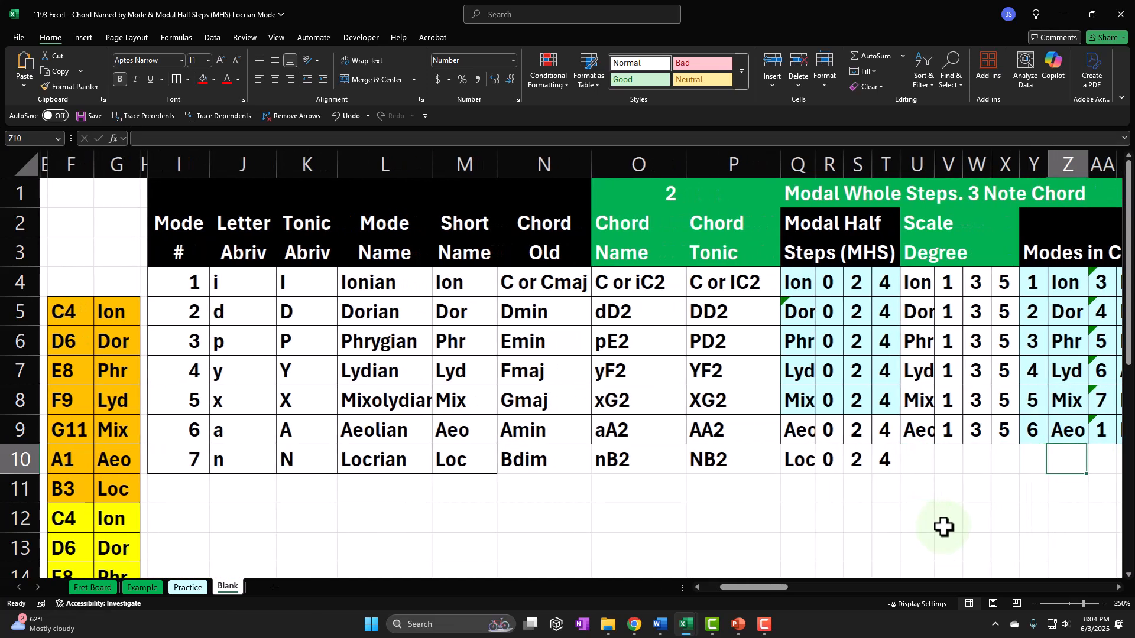
- Fill U10 under Scale Degree with a formula referencing the Locrian abbreviation in Q10
{"action": "key", "text": "Left"}
{"action": "key", "text": "Left"}
{"action": "key", "text": "Left"}
{"action": "key", "text": "Left"}
{"action": "key", "text": "Left"}
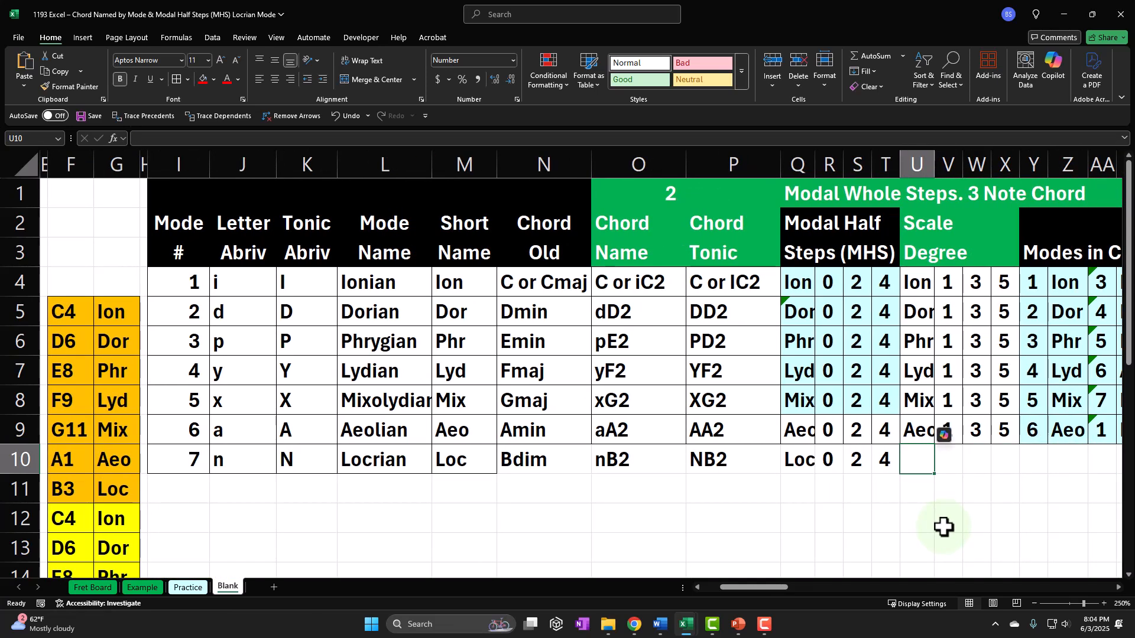
{"action": "type", "text": "="}
{"action": "key", "text": "Left"}
{"action": "key", "text": "Left"}
{"action": "key", "text": "Left"}
{"action": "key", "text": "Left"}
{"action": "key", "text": "Tab"}
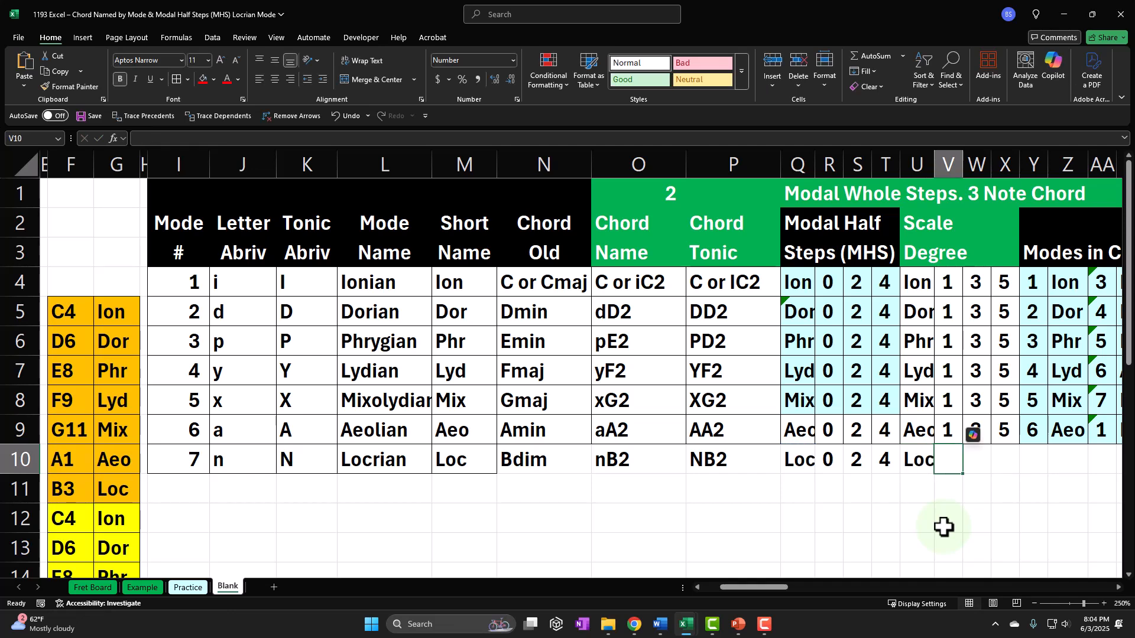
- Enter 1 as the Locrian row's first scale degree in cell V10
{"action": "type", "text": "="}
{"action": "key", "text": "BackSpace"}
{"action": "type", "text": "1"}
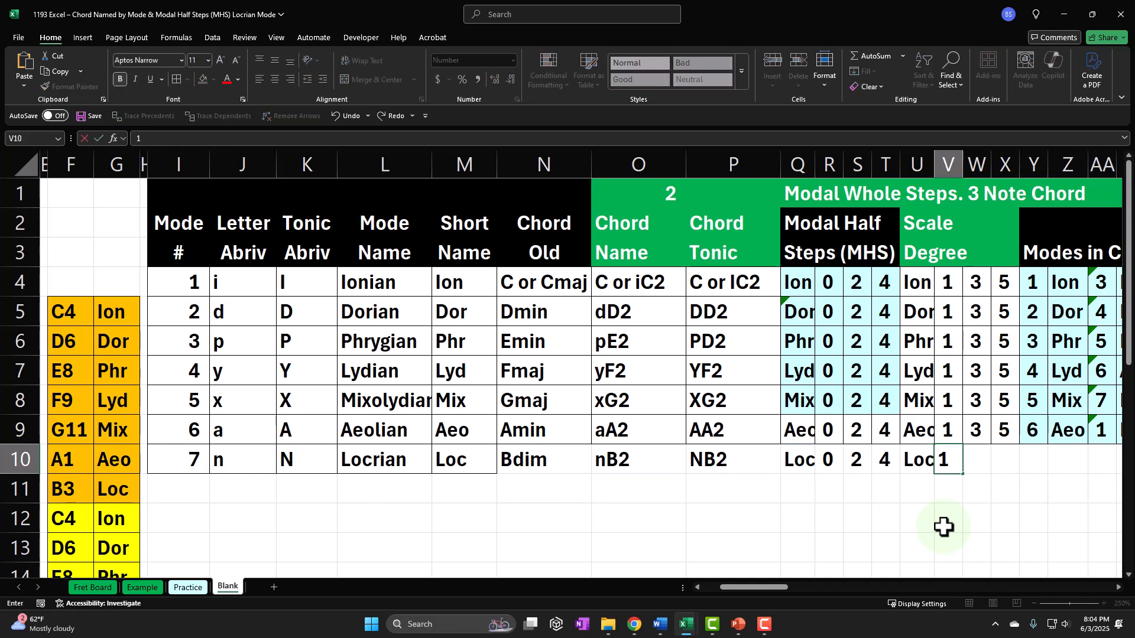
{"action": "key", "text": "Tab"}
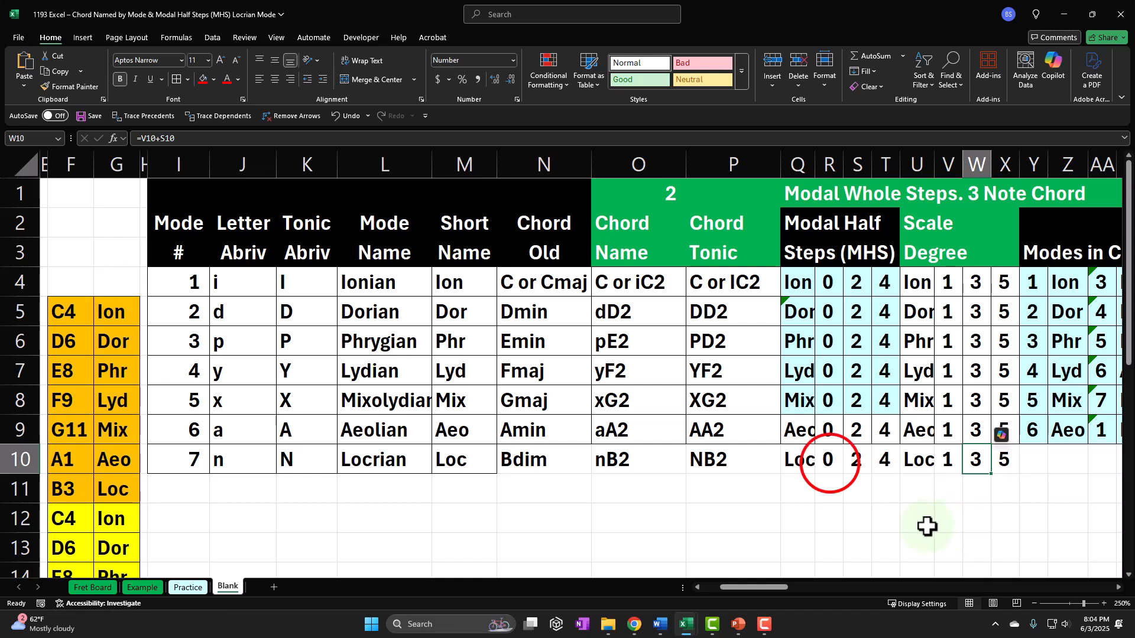
- Compare the Locrian modal half steps in R10:T10 with the scale degrees in V10:X10
{"action": "left_click", "coordinate": [830, 462]}
{"action": "left_click_drag", "start_coordinate": [830, 462], "coordinate": [878, 460]}
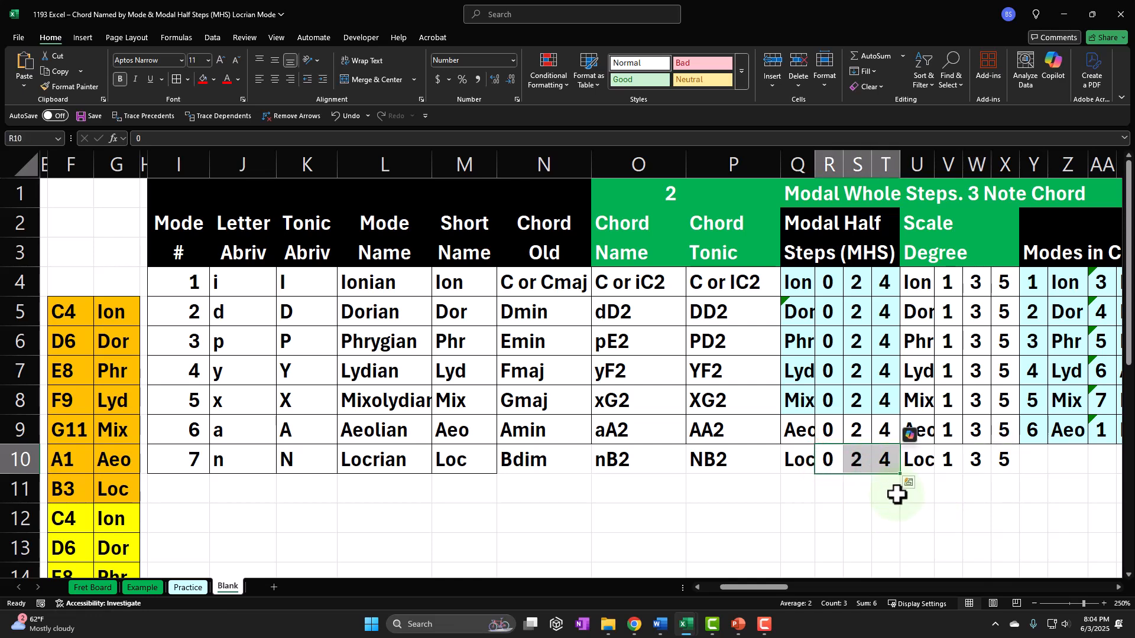
{"action": "left_click_drag", "start_coordinate": [946, 467], "coordinate": [1003, 461]}
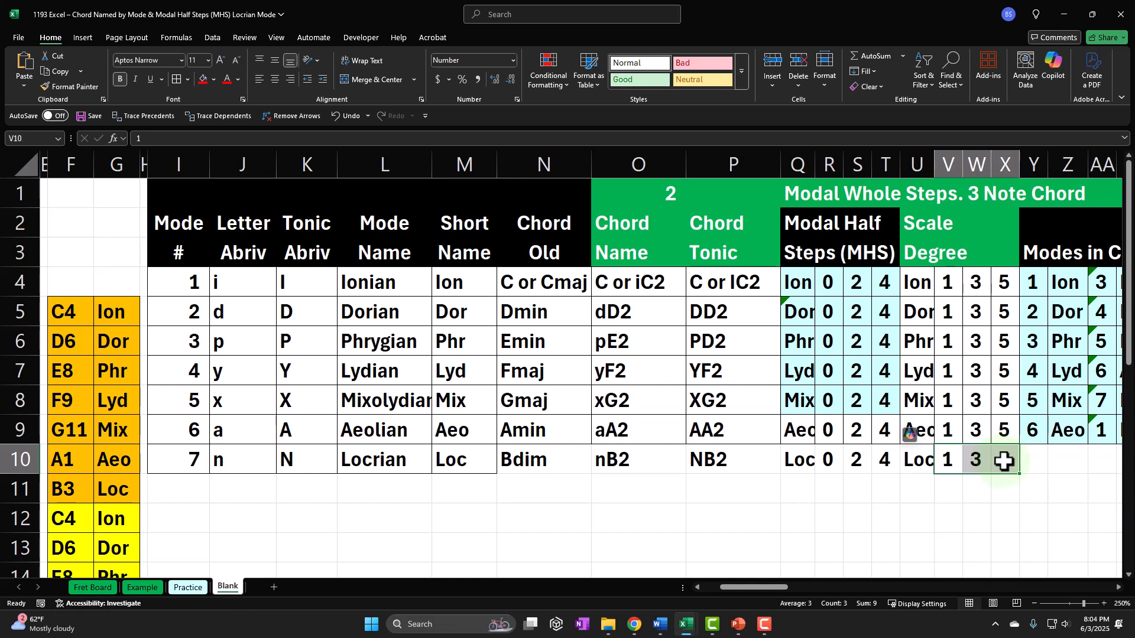
{"action": "left_click", "coordinate": [972, 490]}
{"action": "key", "text": "Right"}
{"action": "key", "text": "Right"}
{"action": "key", "text": "Right"}
{"action": "key", "text": "Right"}
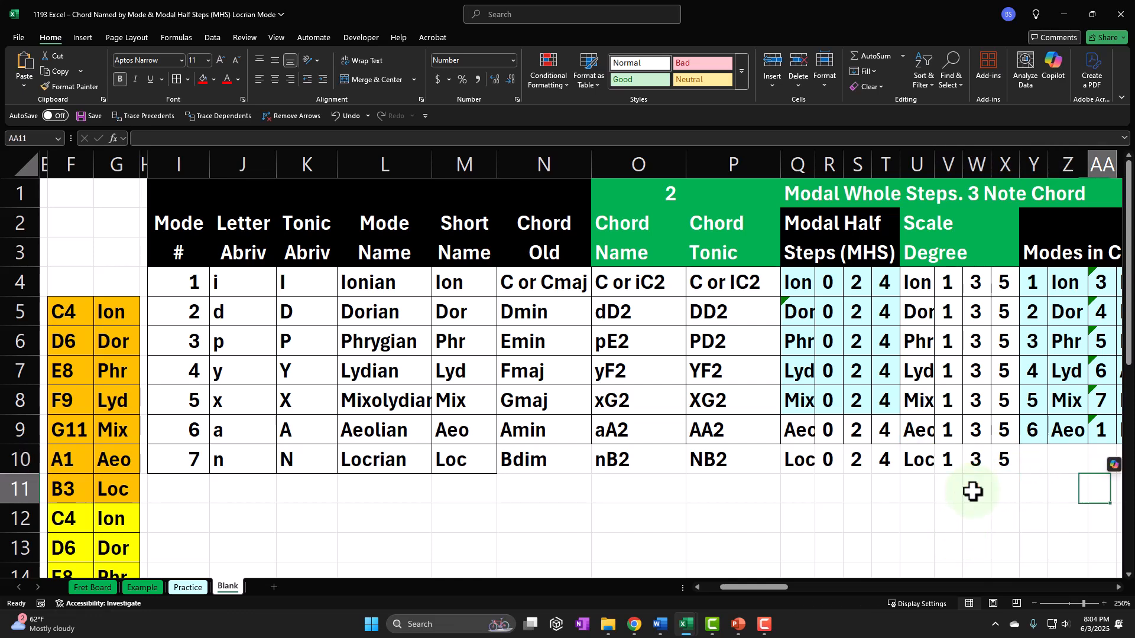
{"action": "key", "text": "Left"}
{"action": "key", "text": "Left"}
{"action": "key", "text": "Left"}
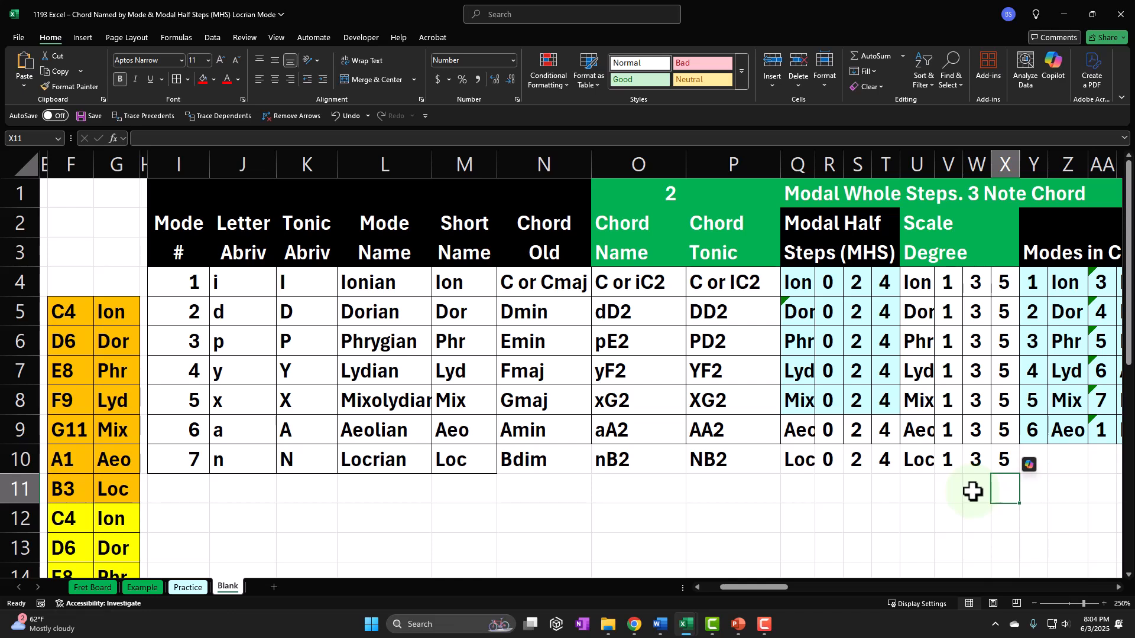
{"action": "left_click", "coordinate": [194, 456]}
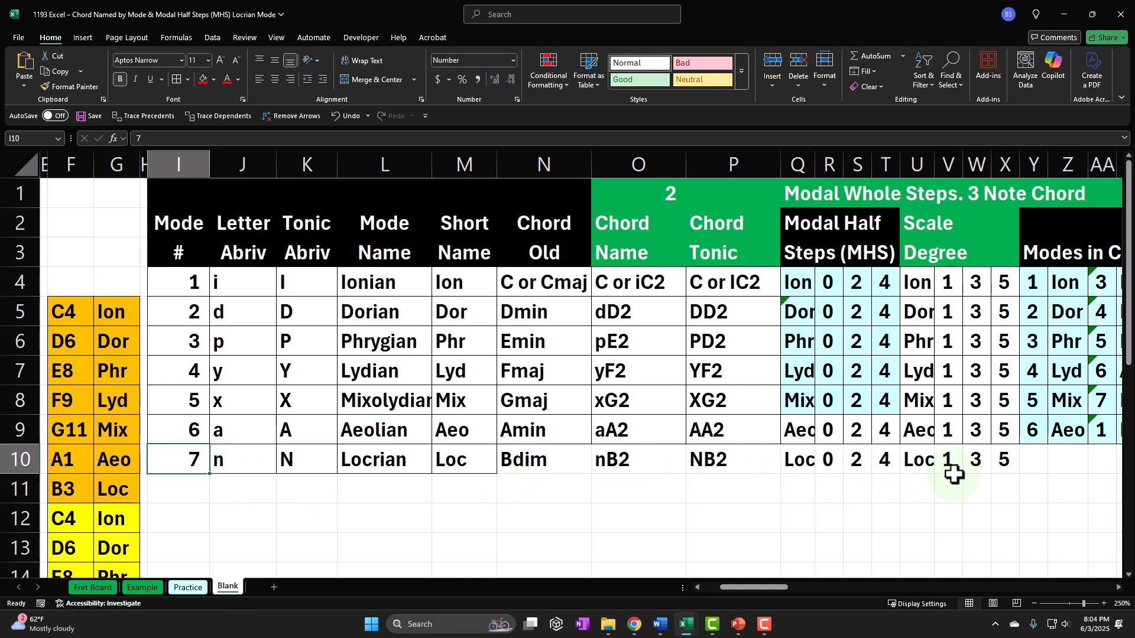
- Add borders and the recently used light cyan fill to the Aeolian and Locrian modal half steps in Q9:T10
{"action": "left_click_drag", "start_coordinate": [798, 426], "coordinate": [877, 461]}
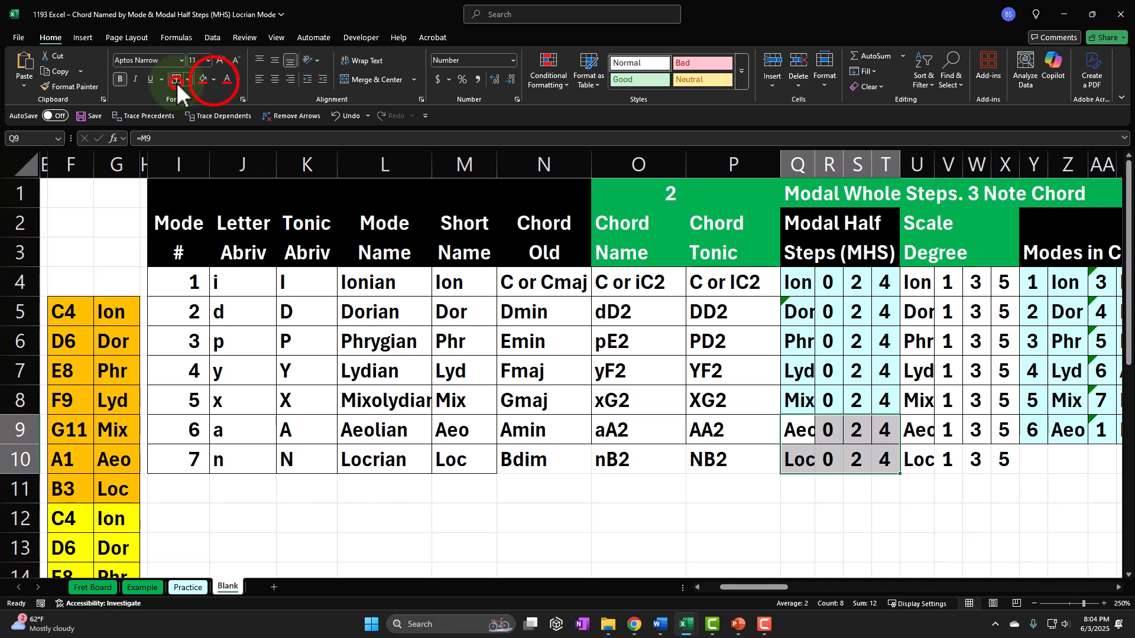
{"action": "left_click", "coordinate": [214, 80]}
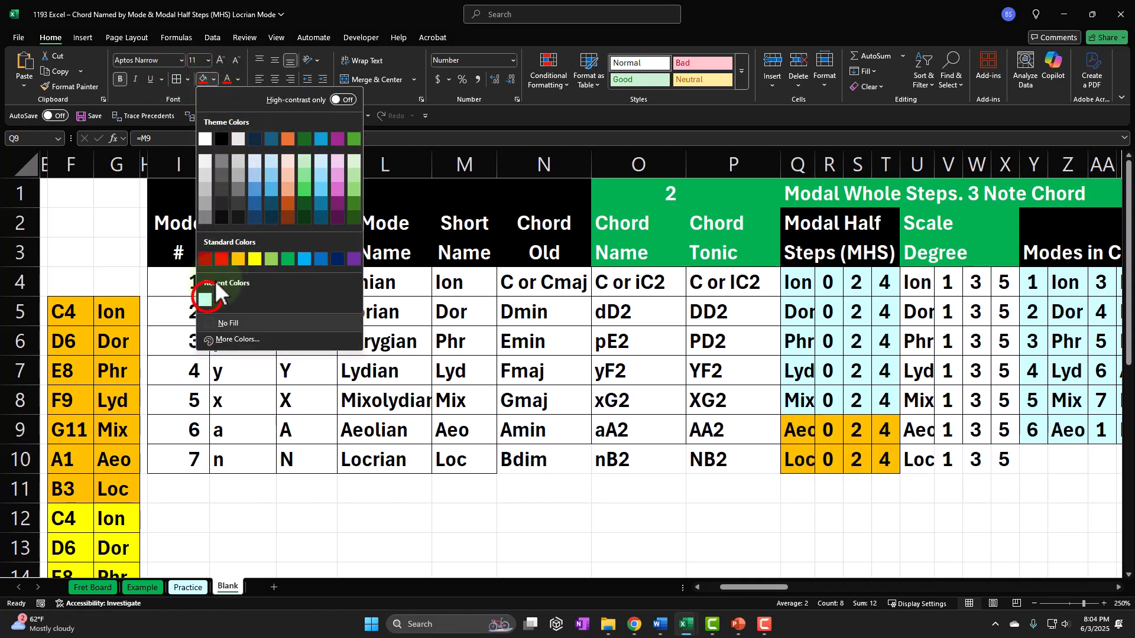
{"action": "left_click", "coordinate": [205, 300]}
{"action": "left_click", "coordinate": [798, 462]}
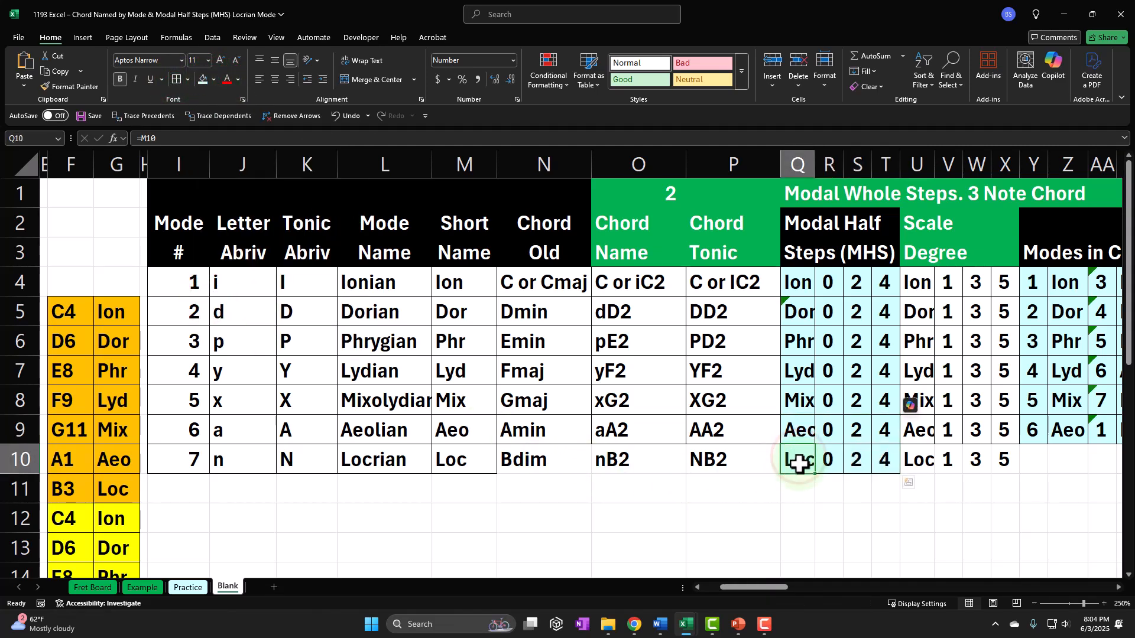
- Fill Y10 under Modes in Chord with a formula referencing the Locrian mode number in I10
{"action": "key", "text": "Right"}
{"action": "key", "text": "Right"}
{"action": "key", "text": "Right"}
{"action": "key", "text": "Right"}
{"action": "key", "text": "Right"}
{"action": "key", "text": "Right"}
{"action": "key", "text": "Right"}
{"action": "key", "text": "Right"}
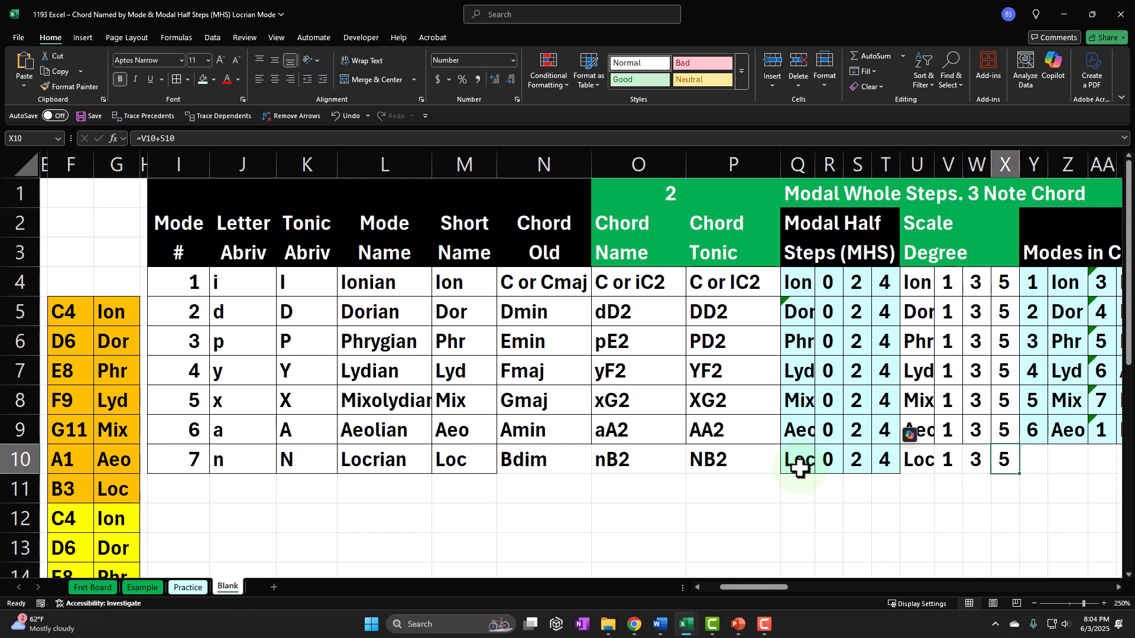
{"action": "type", "text": "="}
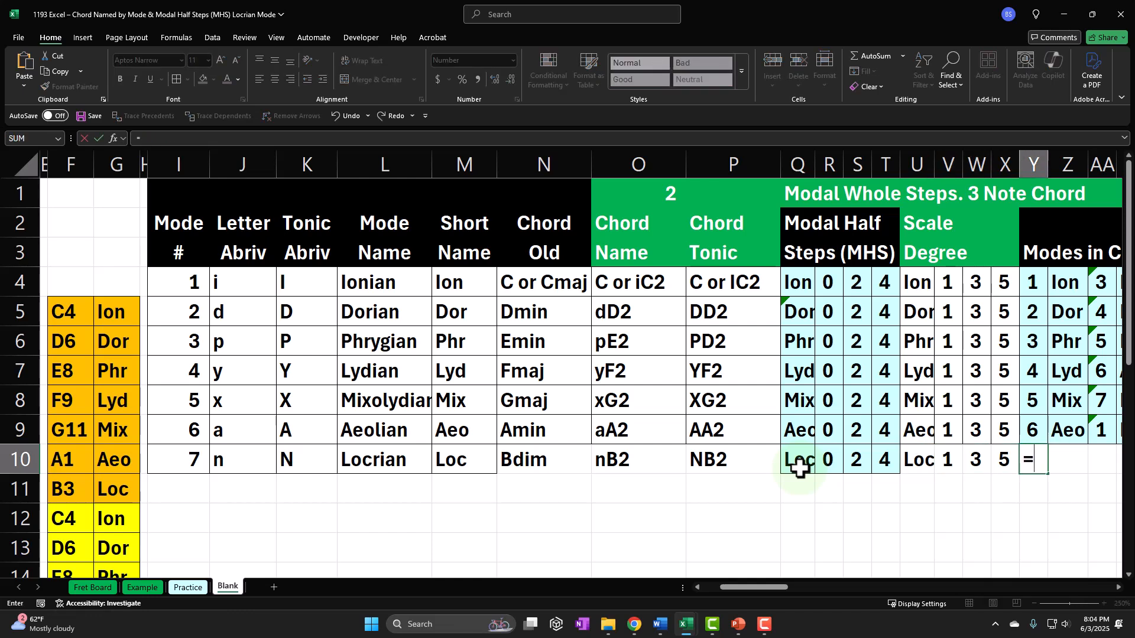
{"action": "key", "text": "Left"}
{"action": "key", "text": "Left"}
{"action": "key", "text": "Left"}
{"action": "key", "text": "Left"}
{"action": "key", "text": "Left"}
{"action": "key", "text": "Left"}
{"action": "key", "text": "Left"}
{"action": "key", "text": "Left"}
{"action": "key", "text": "Left"}
{"action": "key", "text": "Left"}
{"action": "key", "text": "Left"}
{"action": "key", "text": "Left"}
{"action": "key", "text": "Left"}
{"action": "key", "text": "Left"}
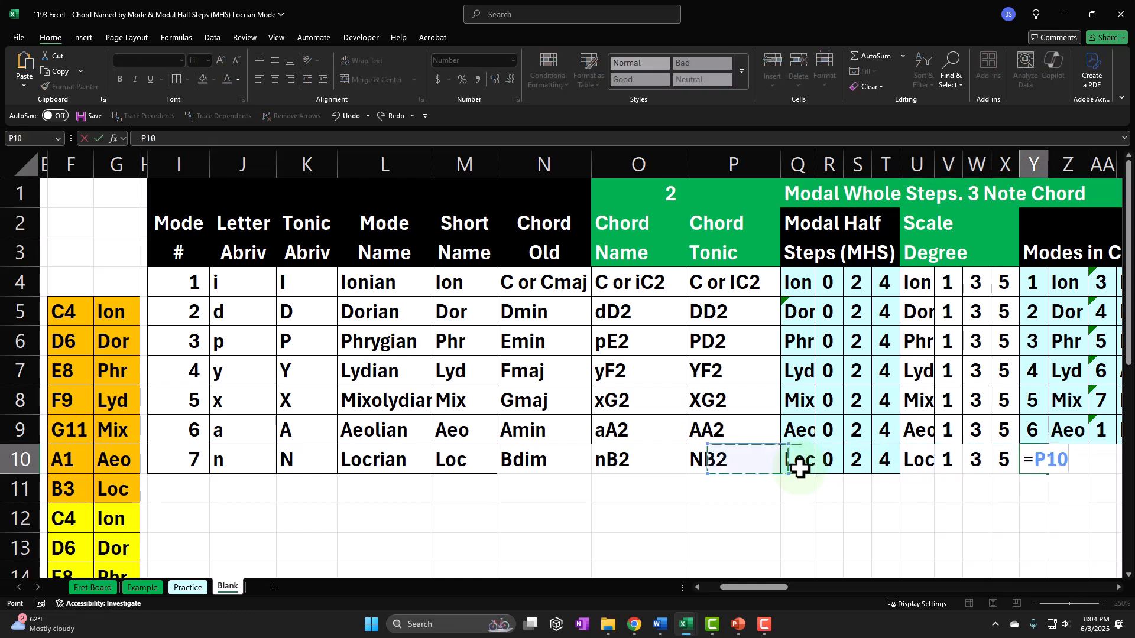
{"action": "key", "text": "Left"}
{"action": "key", "text": "Left"}
{"action": "key", "text": "Left"}
{"action": "key", "text": "Right"}
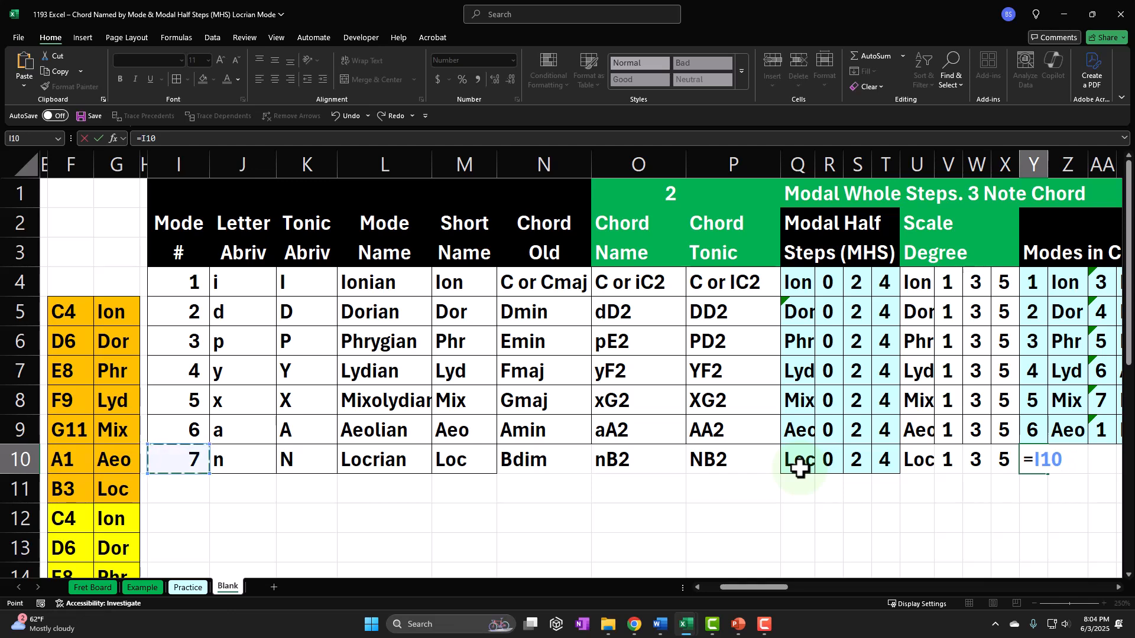
{"action": "key", "text": "Tab"}
- Clear the mode name from cell Z10 in the Locrian row
{"action": "key", "text": "Right"}
{"action": "key", "text": "Right"}
{"action": "key", "text": "Right"}
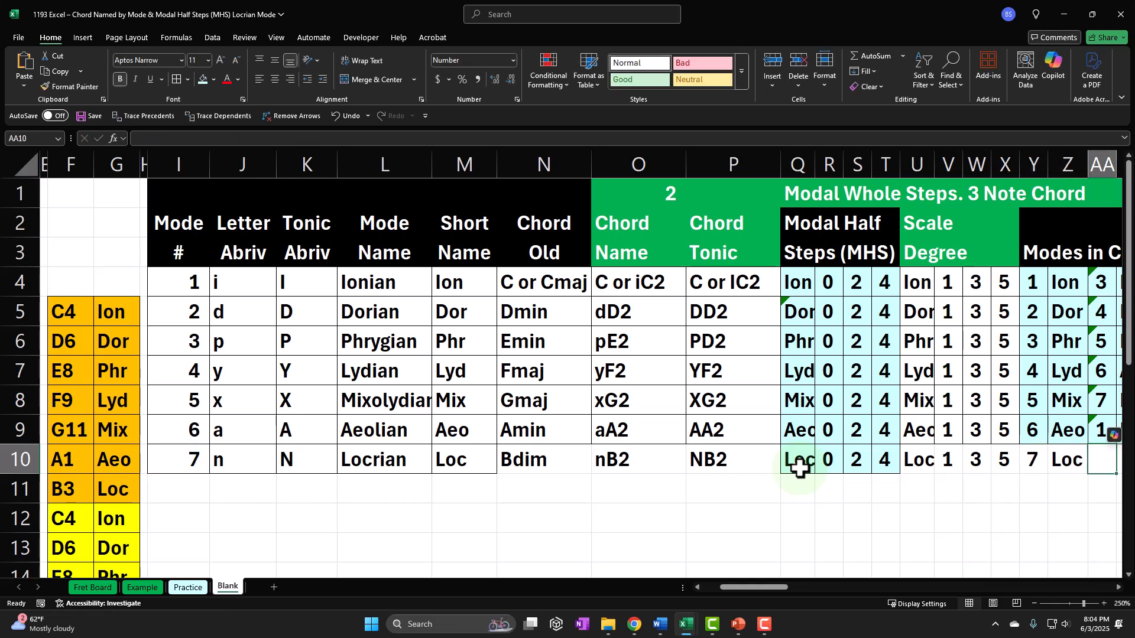
{"action": "key", "text": "Right"}
{"action": "key", "text": "Right"}
{"action": "key", "text": "Left"}
{"action": "key", "text": "Left"}
{"action": "key", "text": "Left"}
{"action": "key", "text": "Left"}
{"action": "key", "text": "Left"}
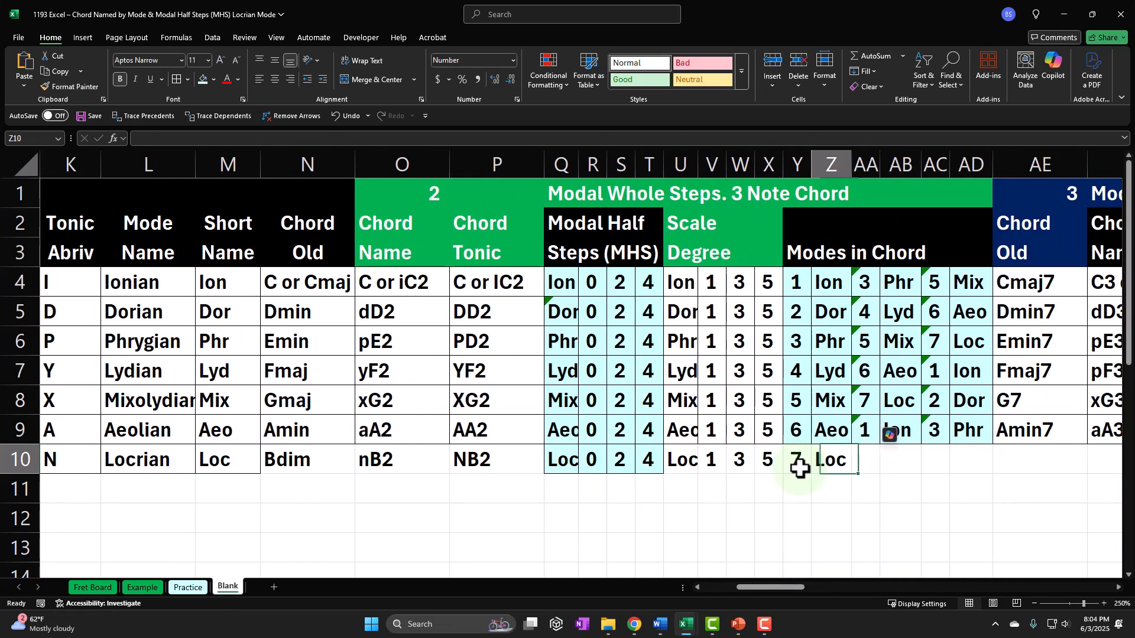
{"action": "key", "text": "Delete"}
- Enter =Y10+2-7 in AA10 as the Locrian row's second mode number under Modes in Chord
{"action": "key", "text": "Right"}
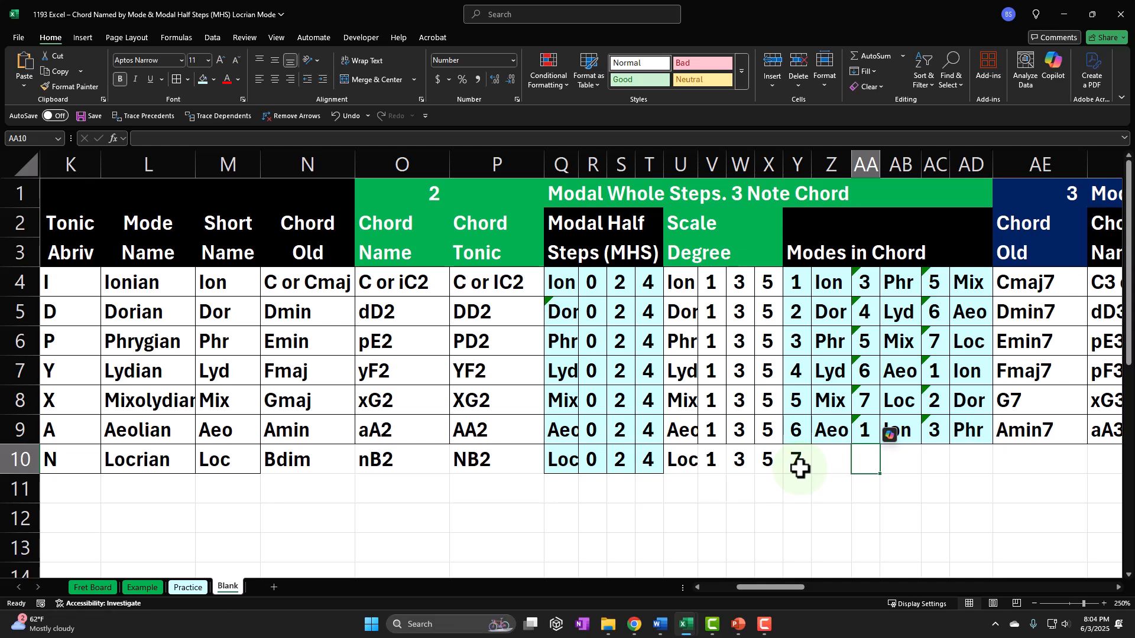
{"action": "type", "text": "=="}
{"action": "left_click", "coordinate": [800, 468]}
{"action": "type", "text": "+2-"}
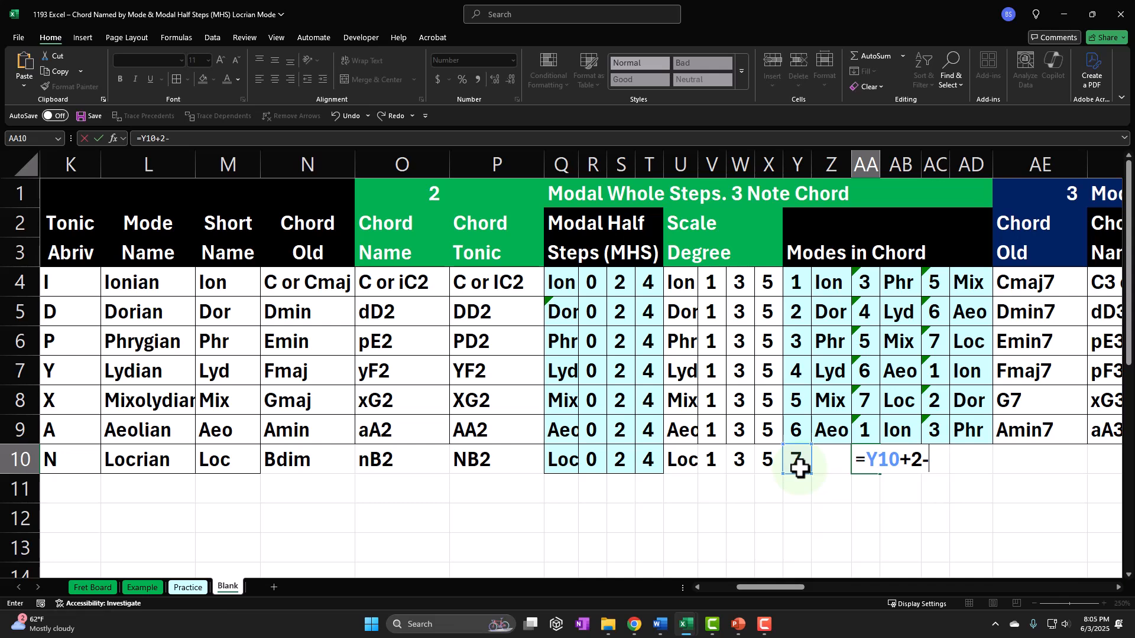
{"action": "key", "text": "Return"}
{"action": "key", "text": "Up"}
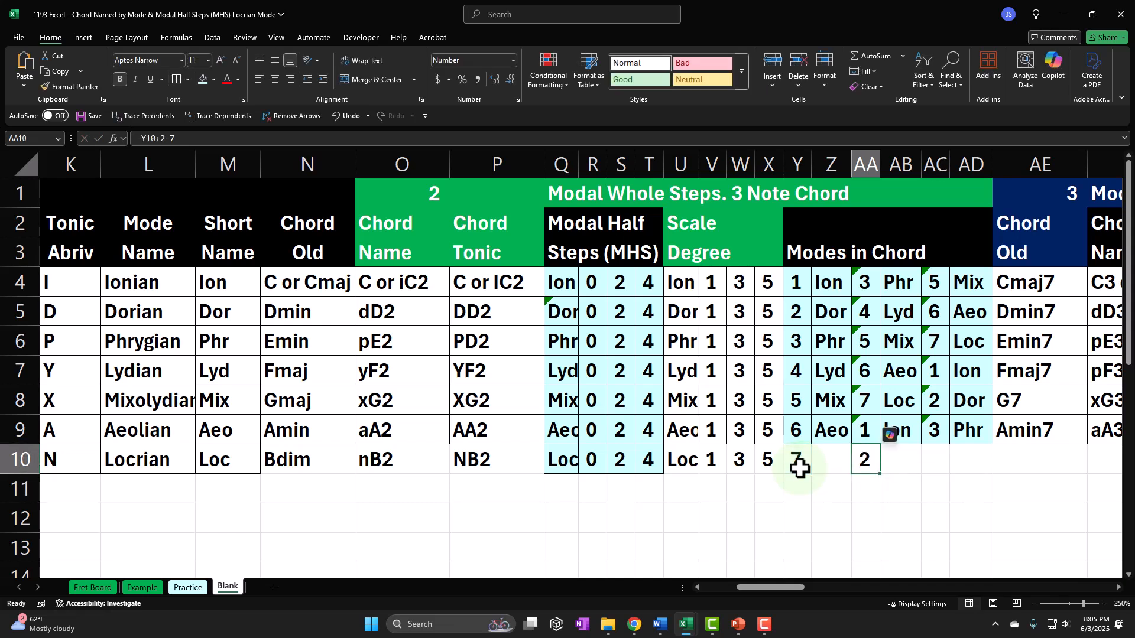
- Enter =AA10+2 in AC10 as the Locrian row's third mode number under Modes in Chord
{"action": "left_click", "coordinate": [796, 462]}
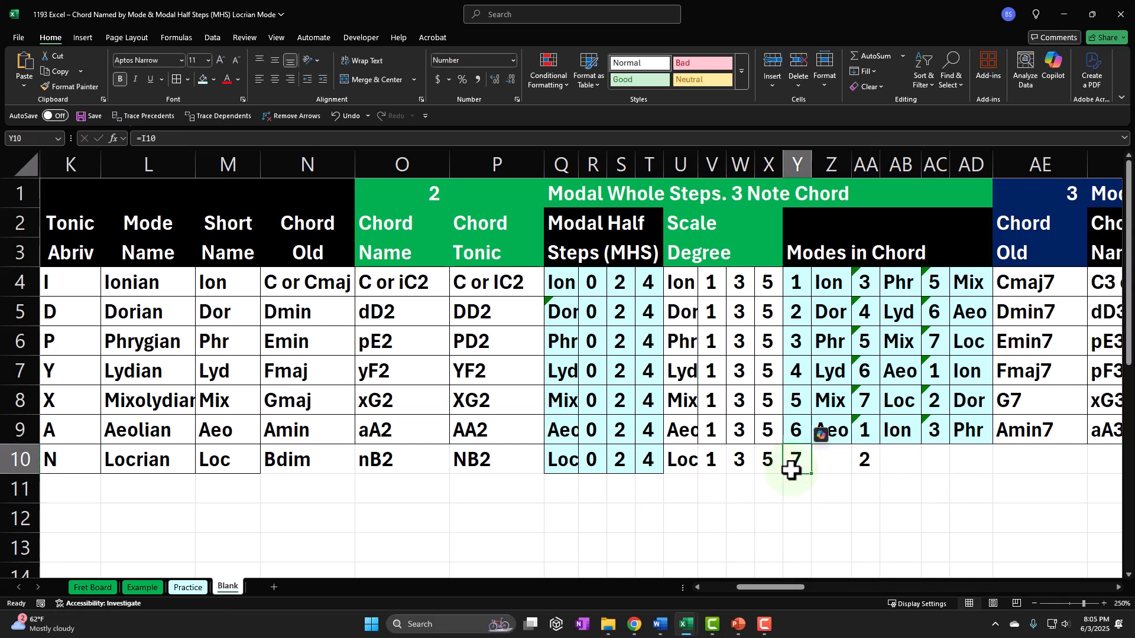
{"action": "key", "text": "Right"}
{"action": "key", "text": "Right"}
{"action": "key", "text": "Right"}
{"action": "key", "text": "Right"}
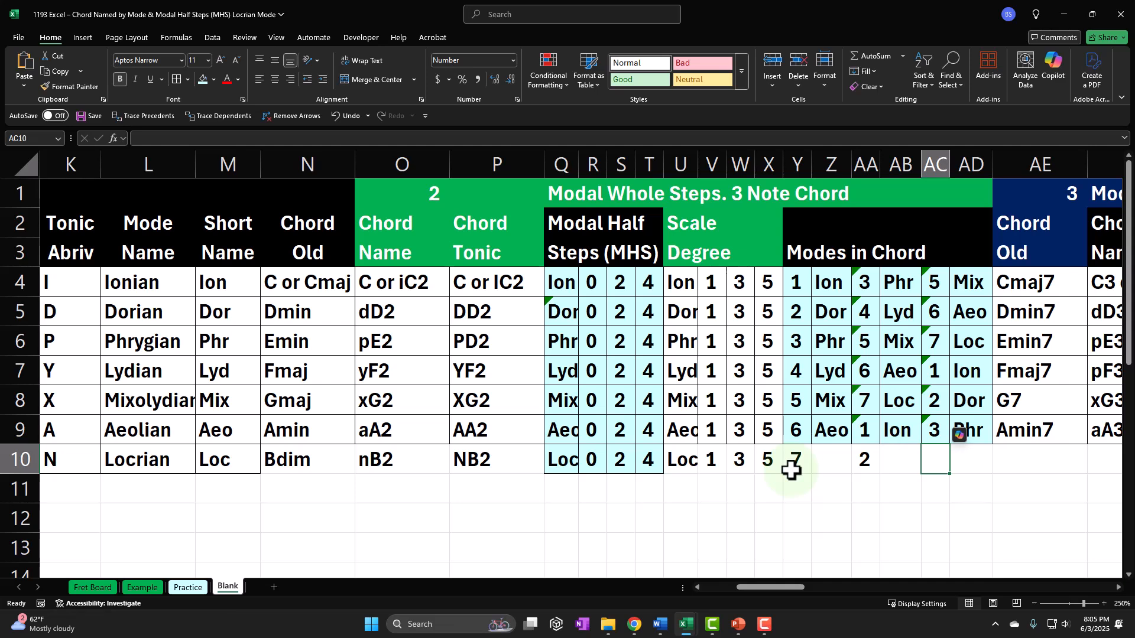
{"action": "type", "text": "="}
{"action": "key", "text": "Left"}
{"action": "key", "text": "Down"}
{"action": "key", "text": "Left"}
{"action": "key", "text": "Up"}
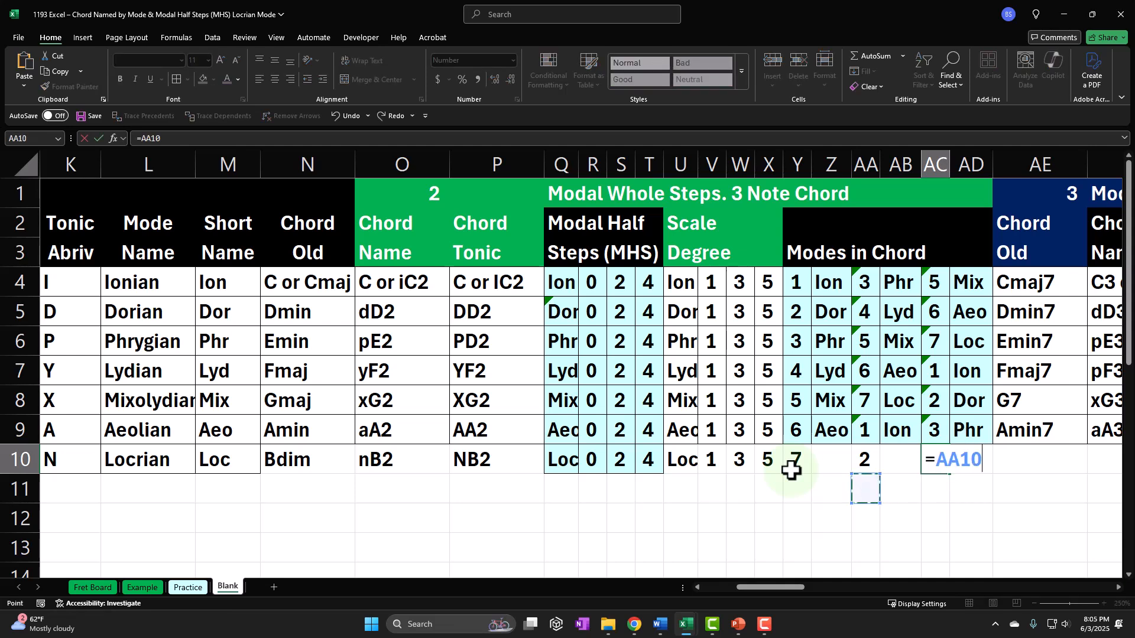
{"action": "type", "text": "+2"}
{"action": "key", "text": "Return"}
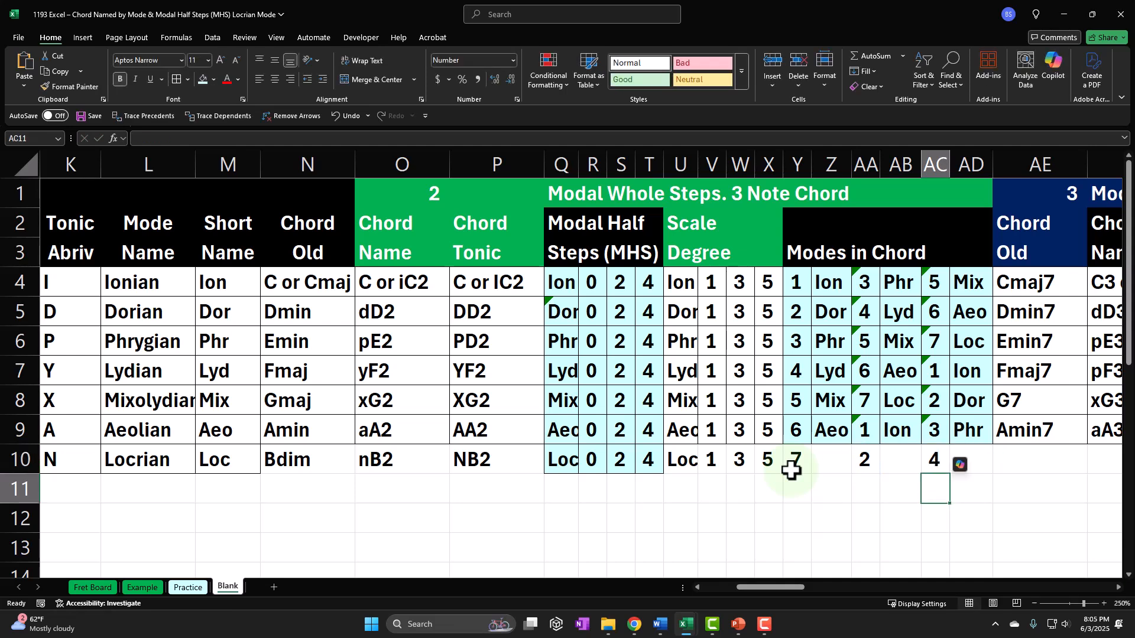
- Copy the XLOOKUP mode name formula from Z9 into Z10, AB10 and AD10 of the Locrian row
{"action": "key", "text": "Right"}
{"action": "key", "text": "Right"}
{"action": "key", "text": "Right"}
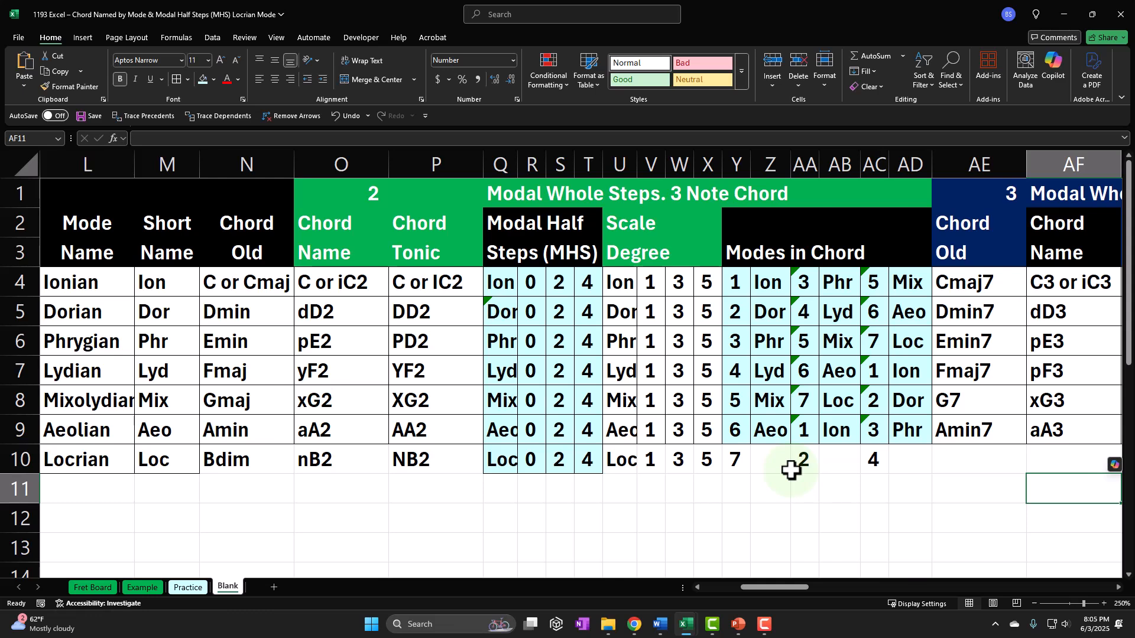
{"action": "left_click", "coordinate": [770, 436]}
{"action": "key", "text": "ctrl+c"}
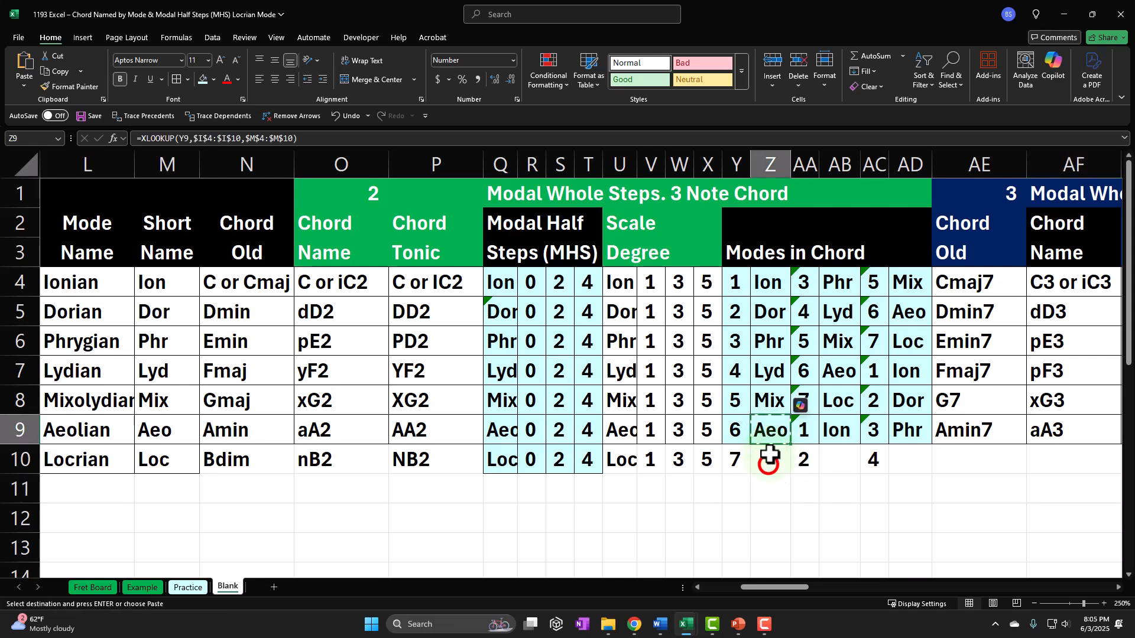
{"action": "left_click", "coordinate": [768, 465]}
{"action": "key", "text": "ctrl+v"}
{"action": "left_click", "coordinate": [842, 463]}
{"action": "key", "text": "ctrl+v"}
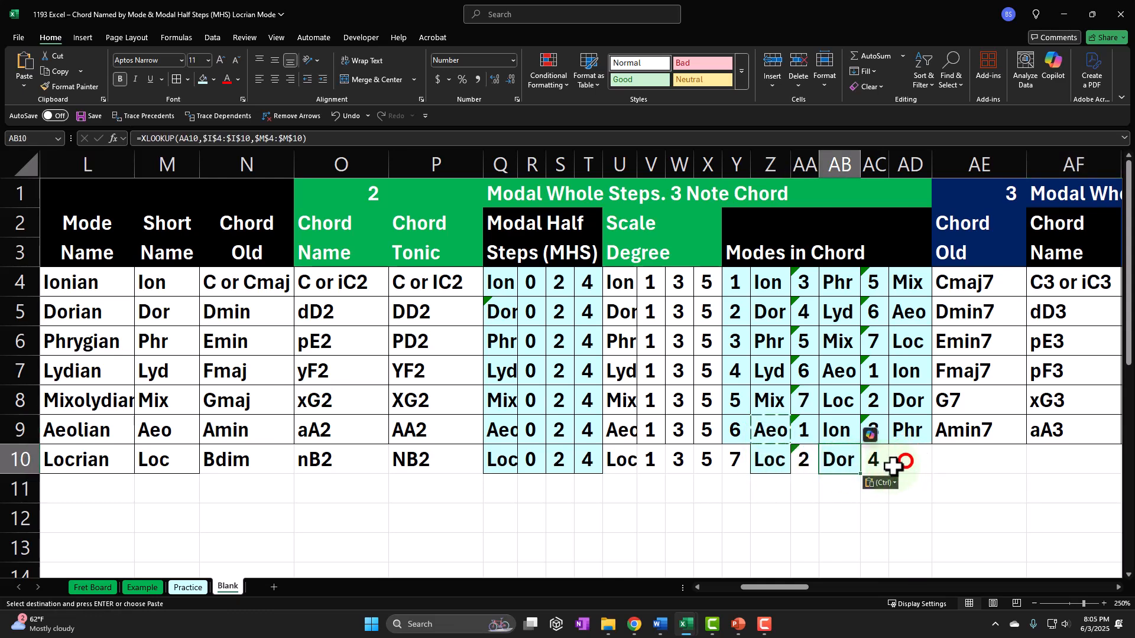
{"action": "left_click", "coordinate": [906, 462]}
{"action": "key", "text": "ctrl+v"}
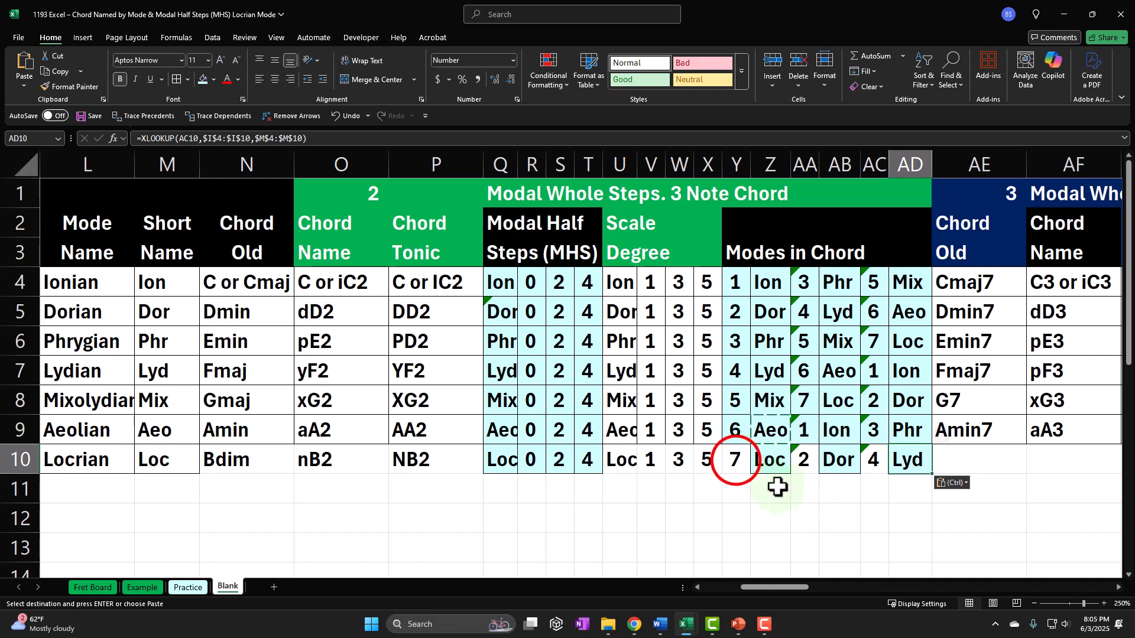
- Add borders and the light cyan fill to the Locrian modes in chord in Y10:AD10
{"action": "left_click_drag", "start_coordinate": [736, 461], "coordinate": [882, 460]}
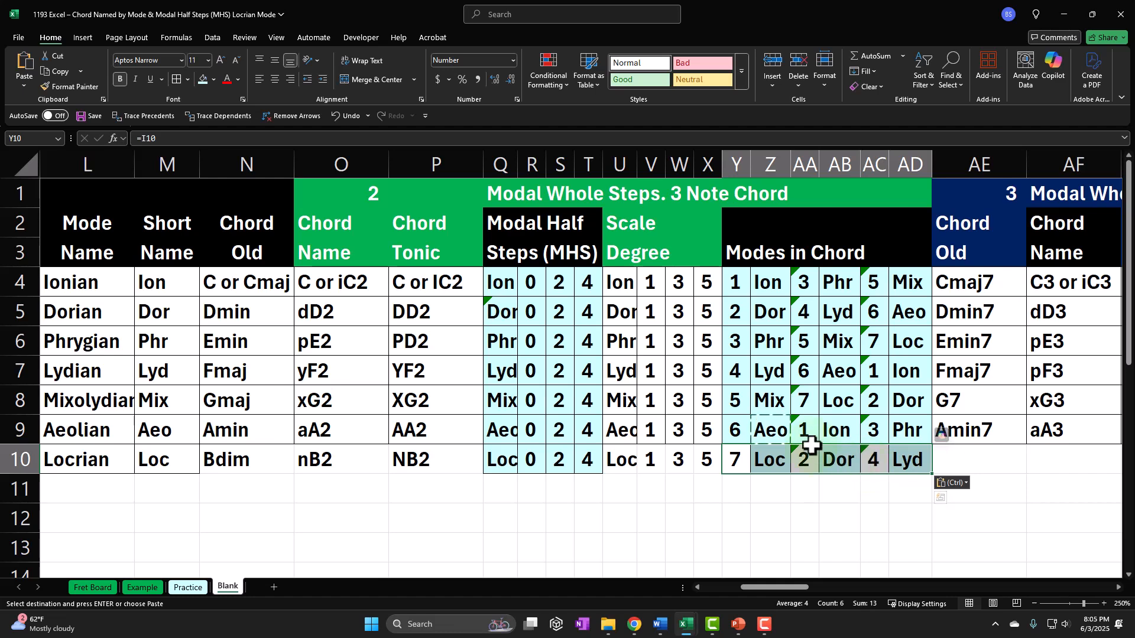
{"action": "left_click", "coordinate": [175, 78]}
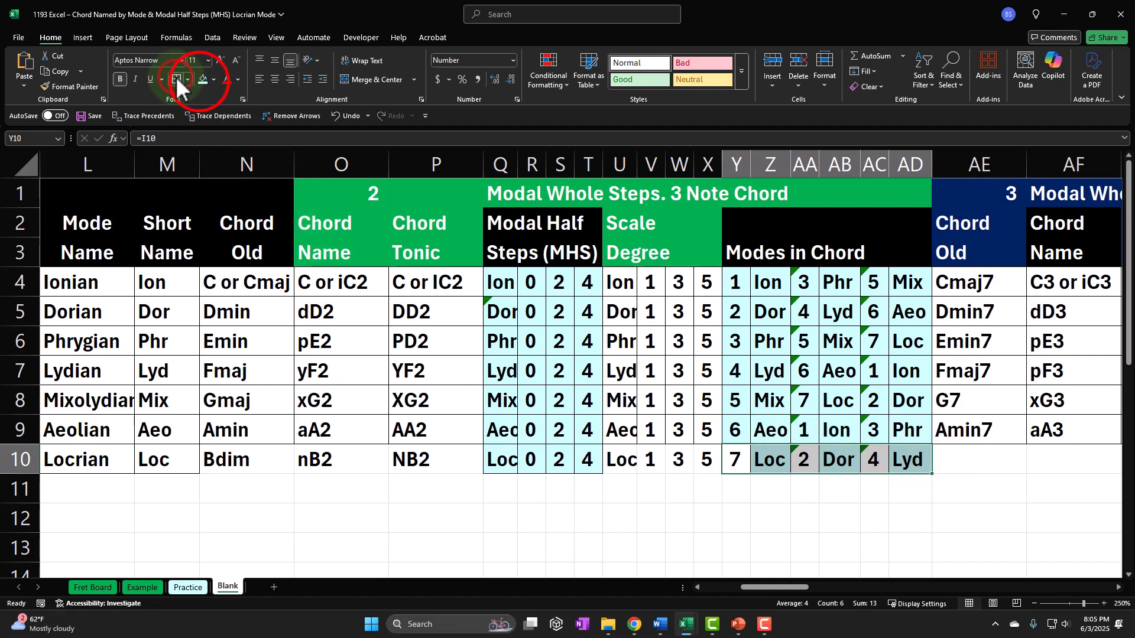
{"action": "left_click", "coordinate": [203, 79]}
{"action": "left_click", "coordinate": [735, 466]}
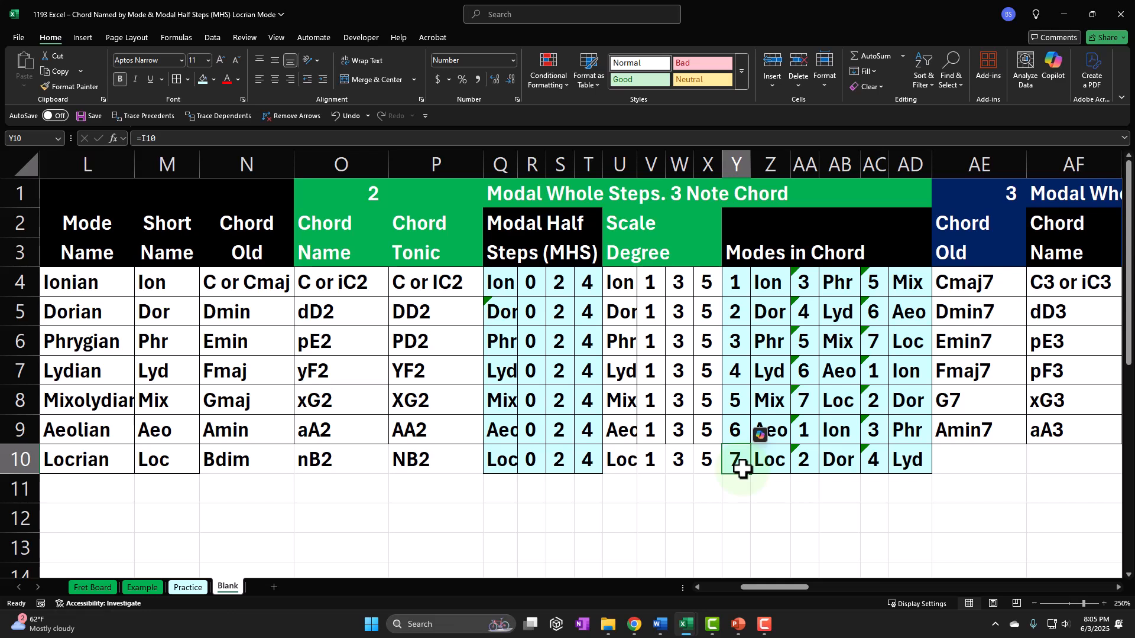
- Apply borders and the light cyan fill to the Aeolian modal half steps in AH9:AL9 of the 4 Note Chords section
{"action": "key", "text": "Right"}
{"action": "key", "text": "Right"}
{"action": "key", "text": "Right"}
{"action": "key", "text": "Right"}
{"action": "key", "text": "Right"}
{"action": "key", "text": "Right"}
{"action": "key", "text": "Right"}
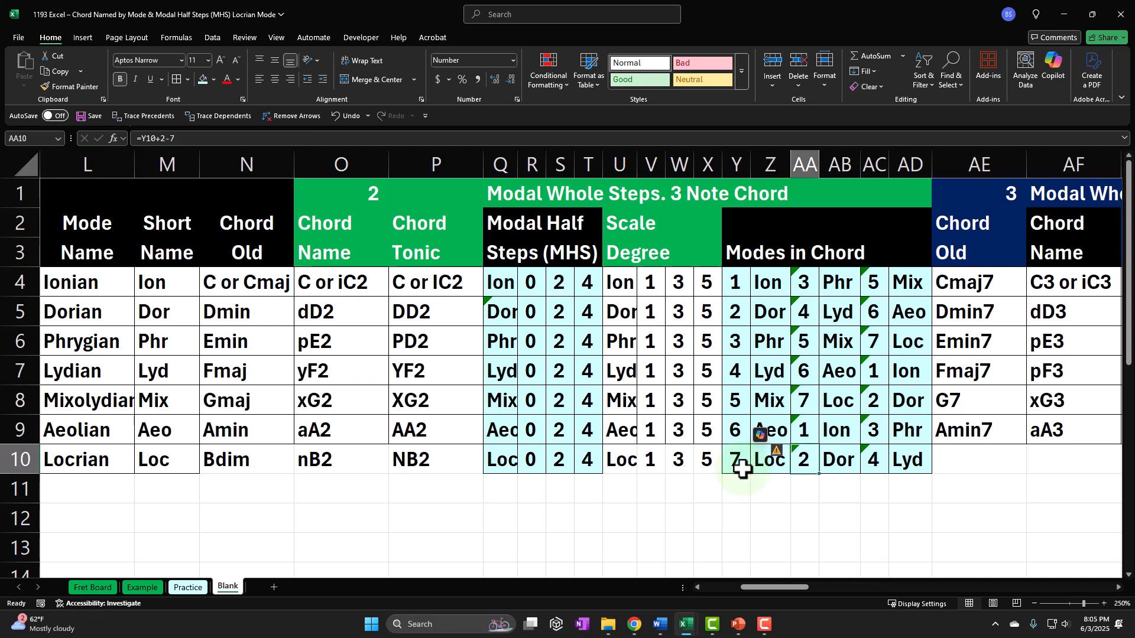
{"action": "key", "text": "Right"}
{"action": "key", "text": "Right"}
{"action": "key", "text": "Right"}
{"action": "key", "text": "Right"}
{"action": "key", "text": "Right"}
{"action": "key", "text": "Right"}
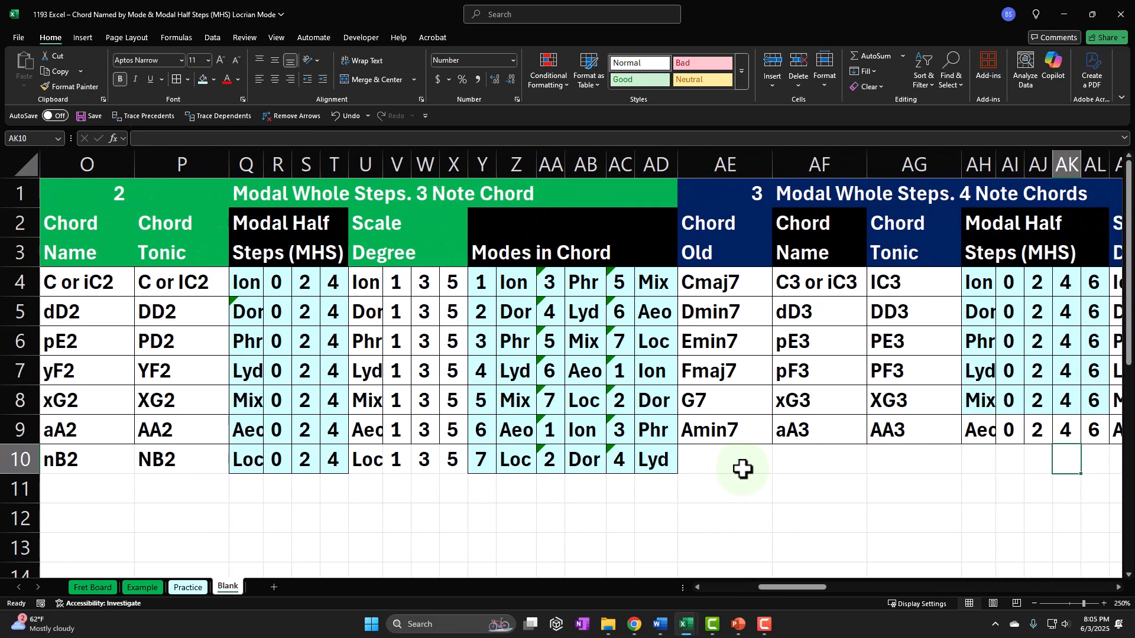
{"action": "key", "text": "Right"}
{"action": "key", "text": "Right"}
{"action": "key", "text": "Right"}
{"action": "key", "text": "Right"}
{"action": "key", "text": "Right"}
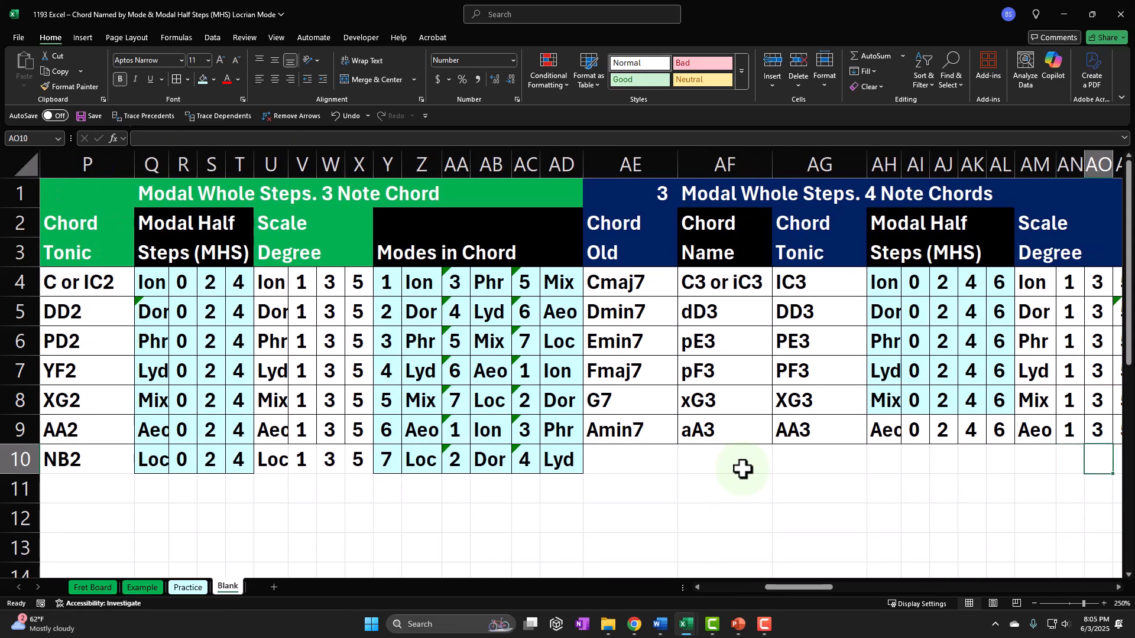
{"action": "left_click_drag", "start_coordinate": [798, 426], "coordinate": [905, 430]}
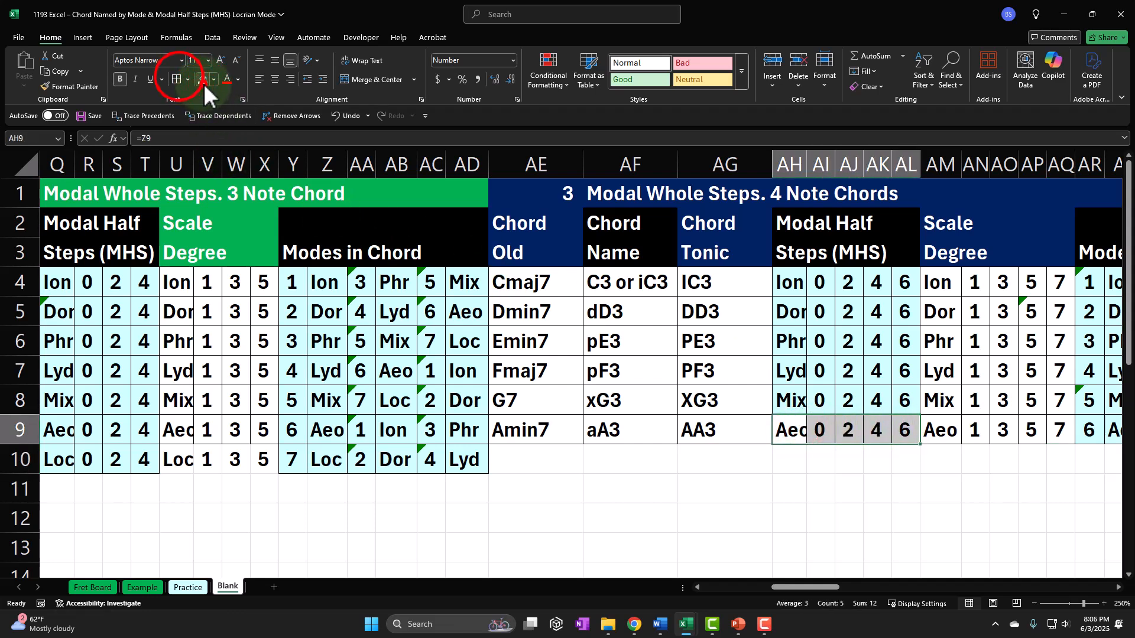
- Paste Bø7 into AE10 as the Locrian row's old four-note chord name and compare it with the names in AE4:AE9
{"action": "left_click", "coordinate": [545, 467]}
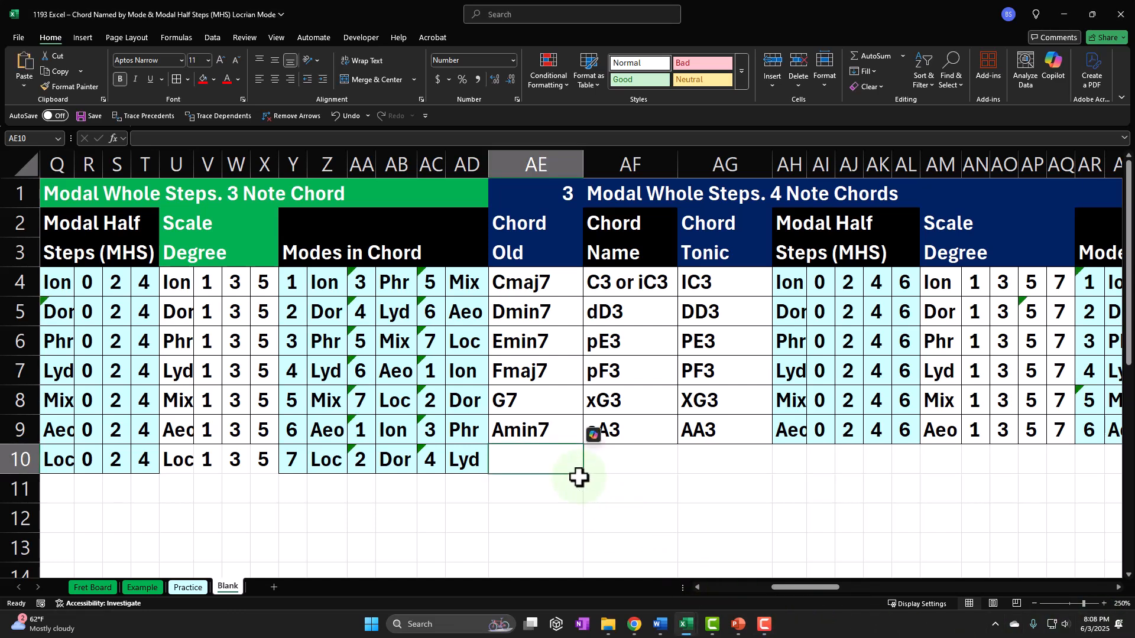
{"action": "key", "text": "ctrl+v"}
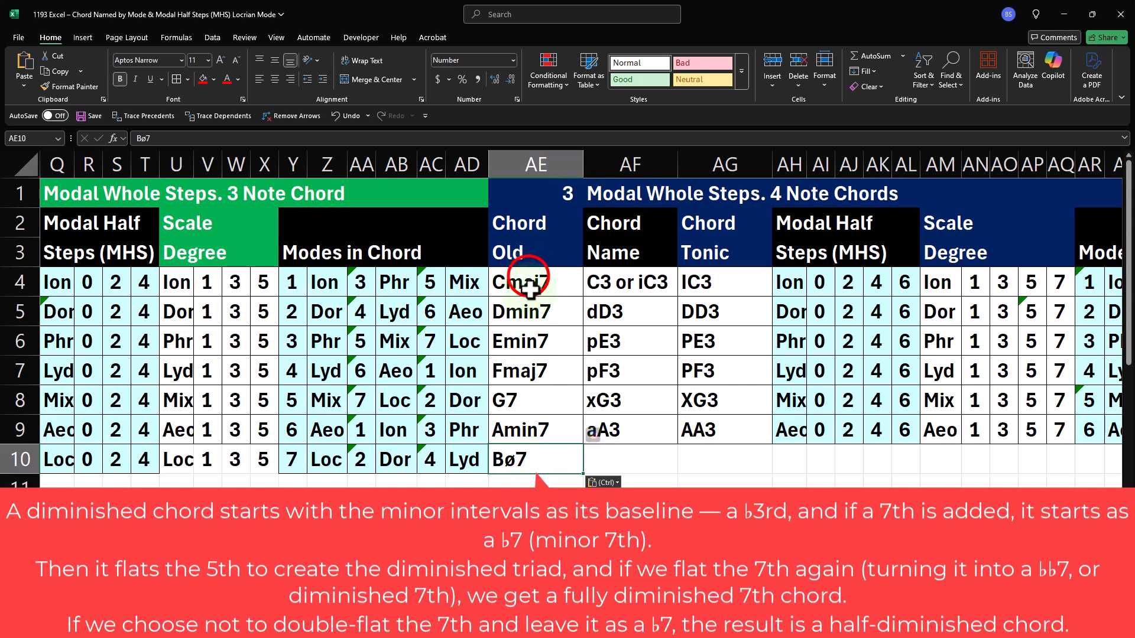
{"action": "left_click_drag", "start_coordinate": [526, 283], "coordinate": [515, 423]}
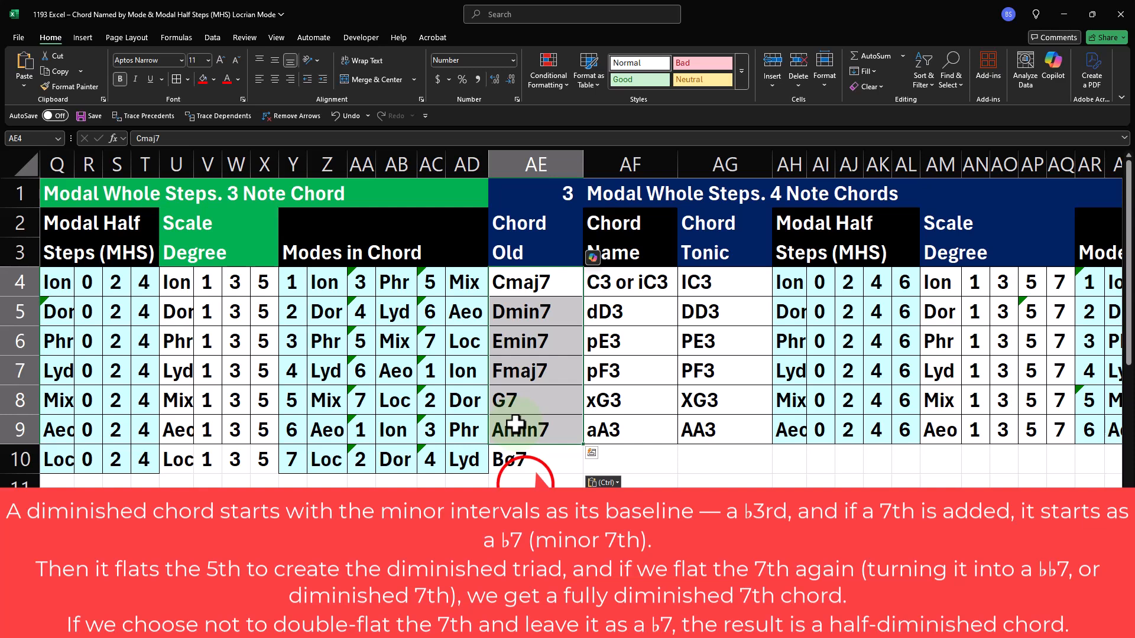
{"action": "left_click", "coordinate": [525, 482]}
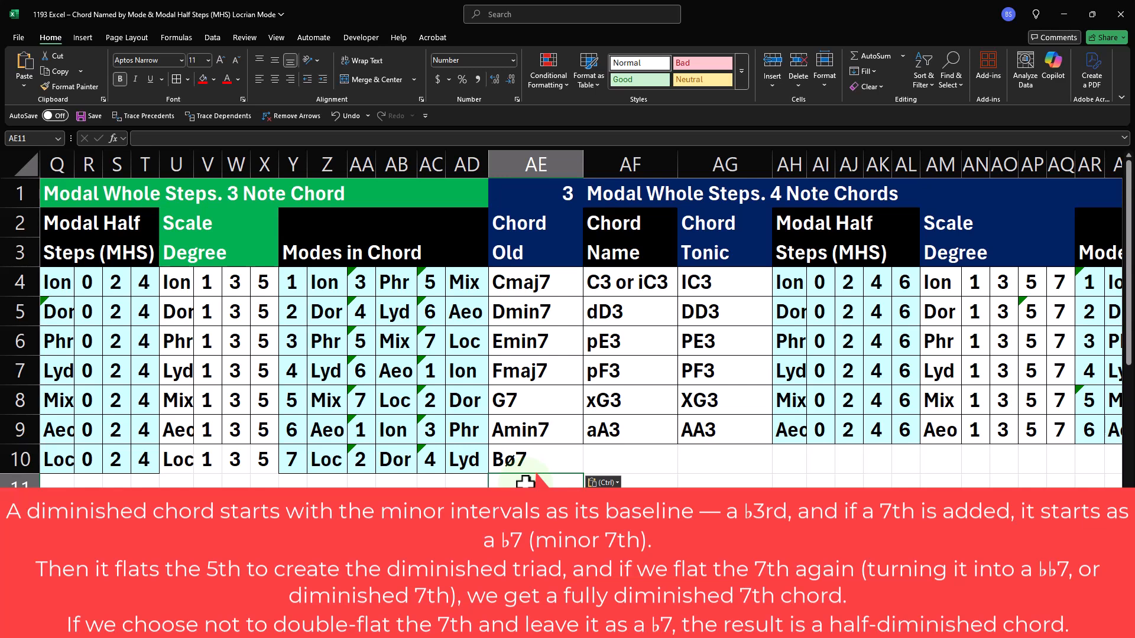
{"action": "key", "text": "Up"}
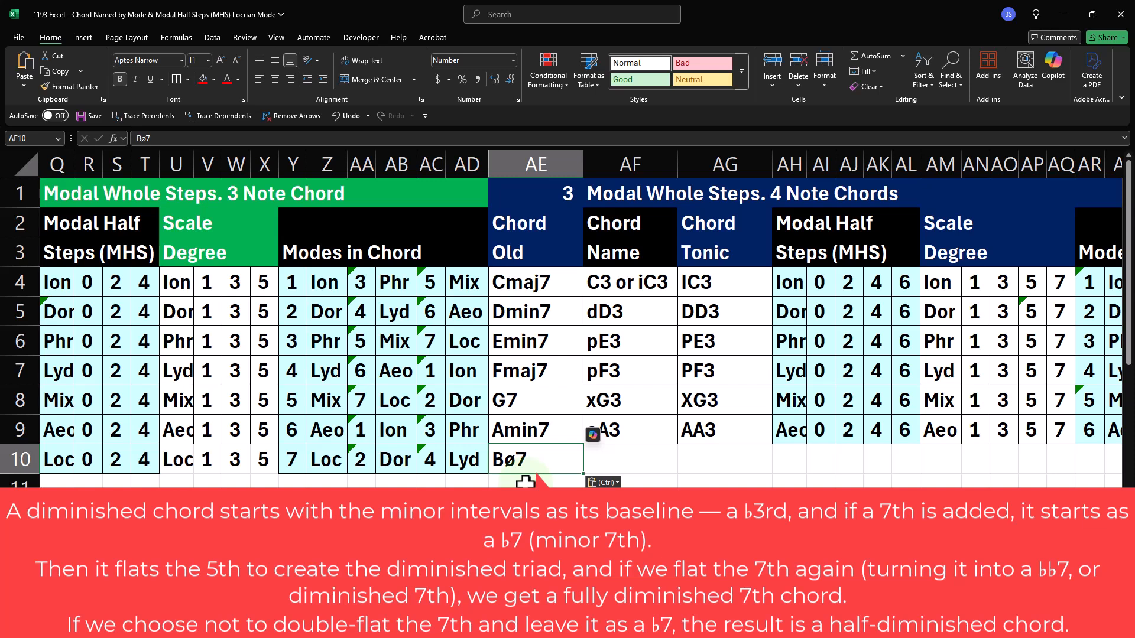
- Enter nB3 in AF10 as the Locrian row's four-note chord name and NB3 in AG10 as its chord tonic
{"action": "key", "text": "Right"}
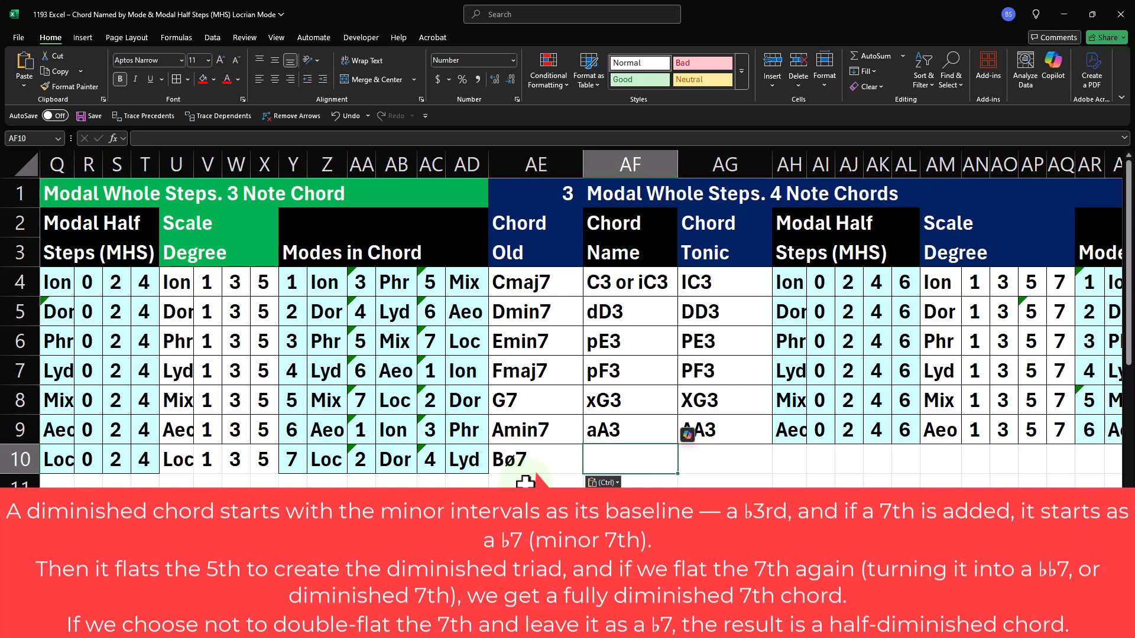
{"action": "type", "text": "nB"}
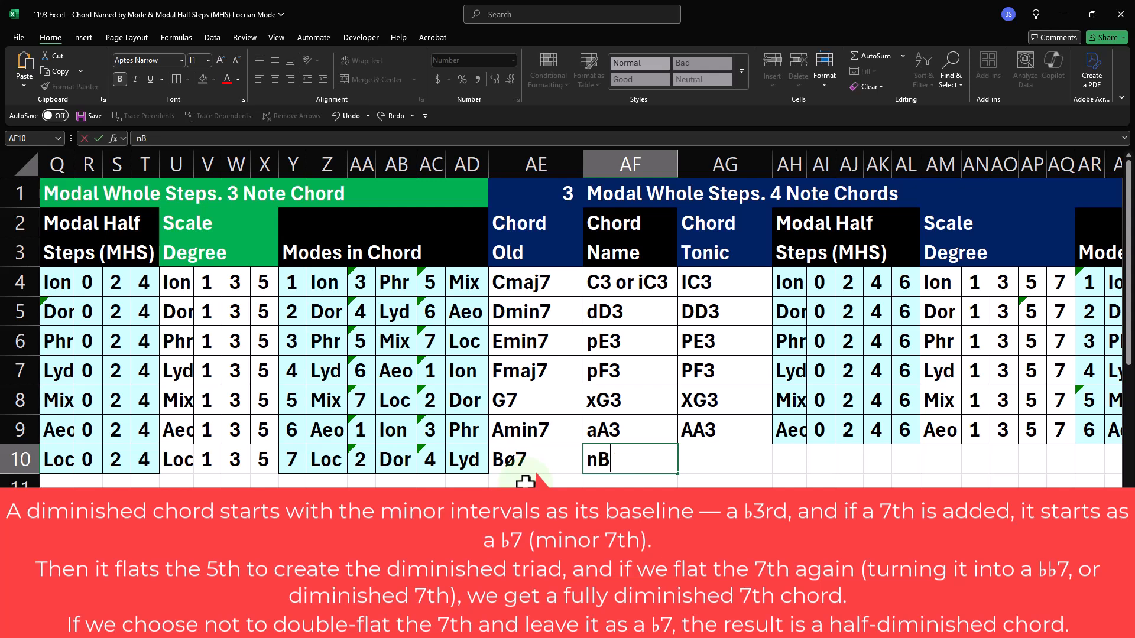
{"action": "type", "text": "3"}
{"action": "key", "text": "Return"}
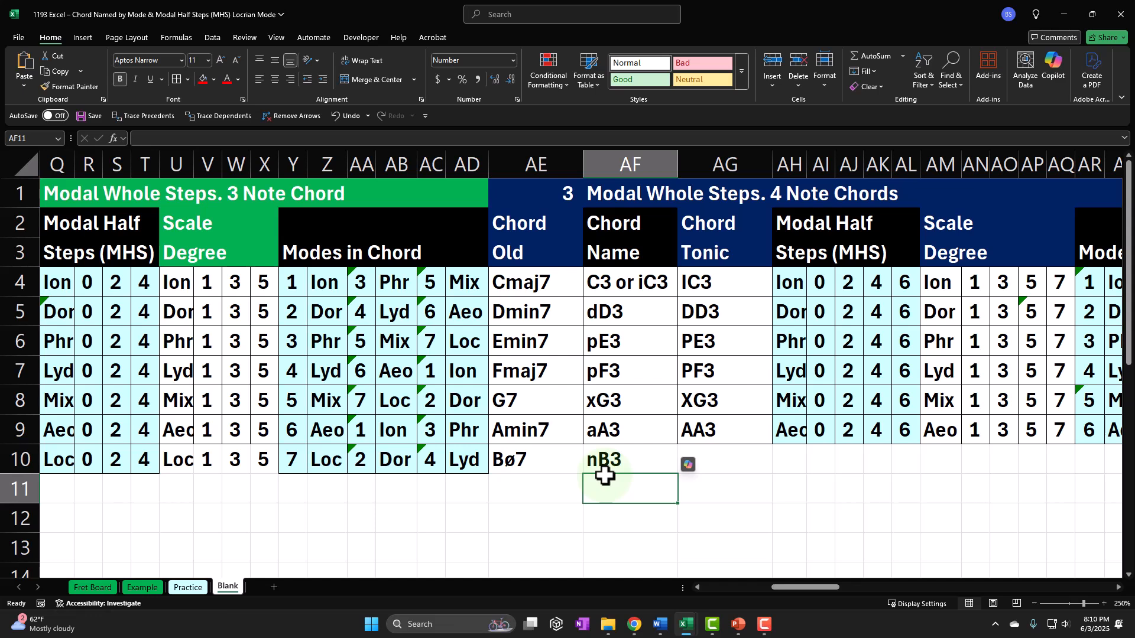
{"action": "key", "text": "Up"}
{"action": "key", "text": "Left"}
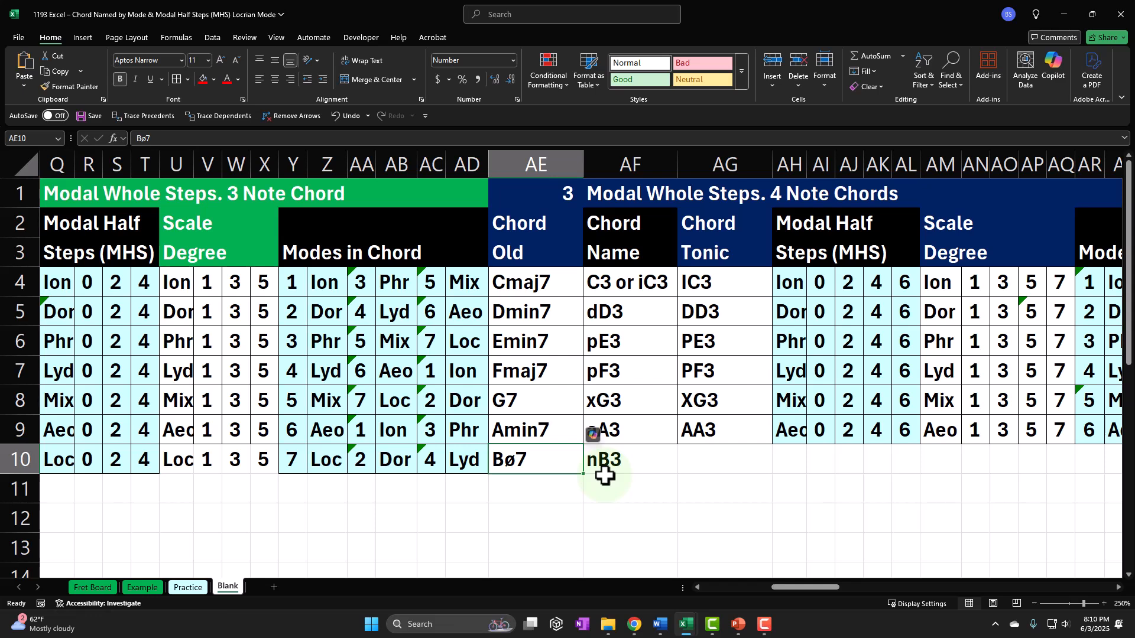
{"action": "key", "text": "Right"}
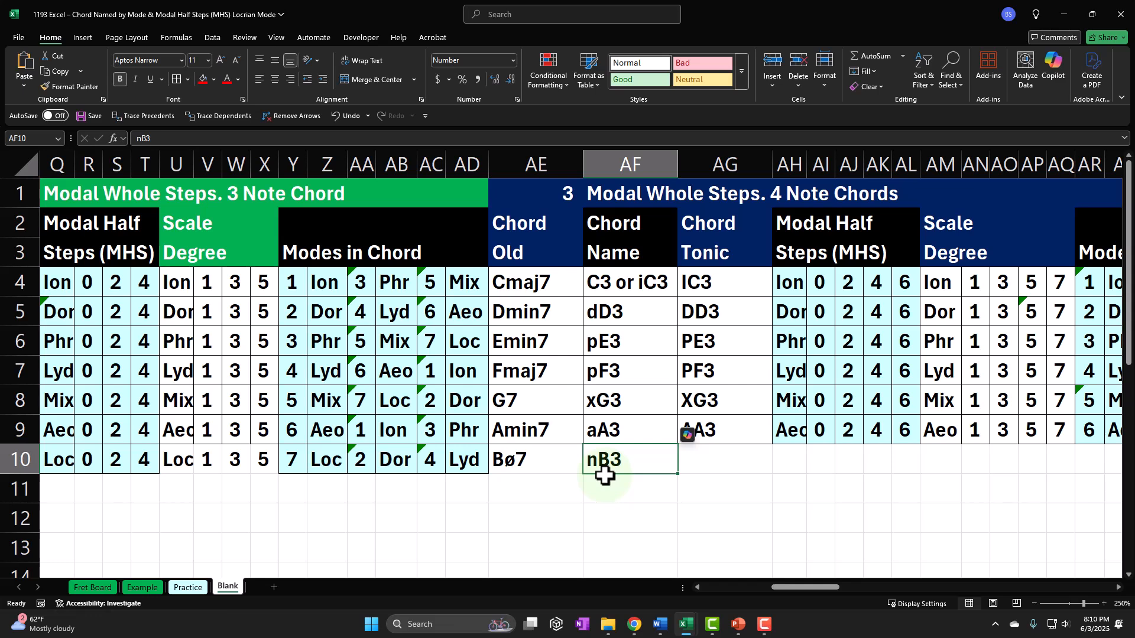
{"action": "key", "text": "Right"}
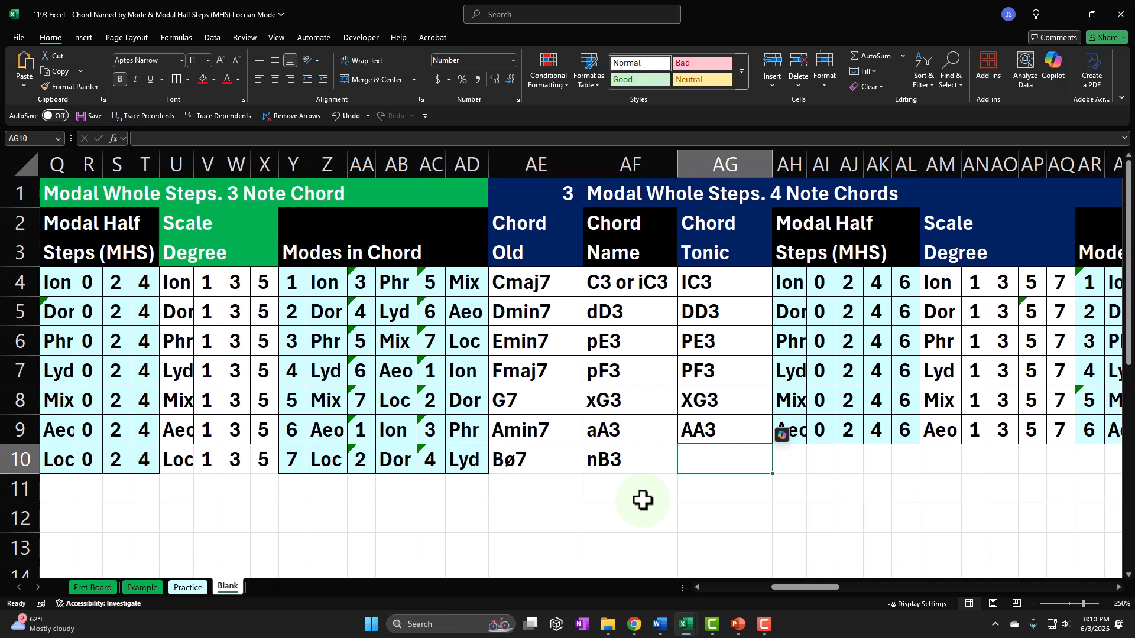
{"action": "type", "text": "NB3"}
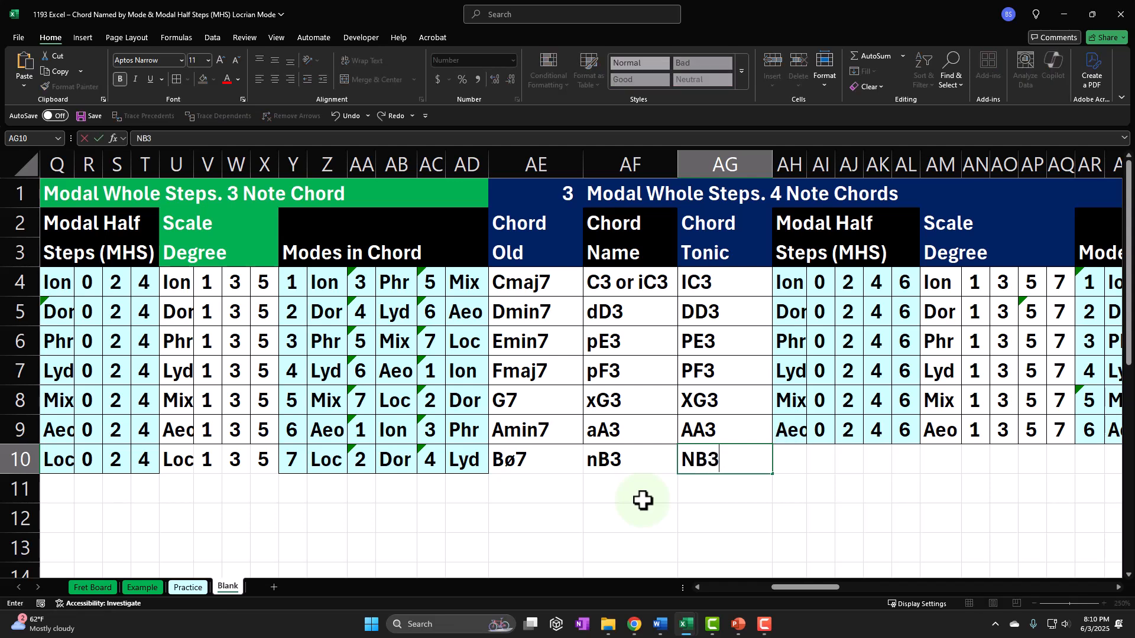
{"action": "key", "text": "Return"}
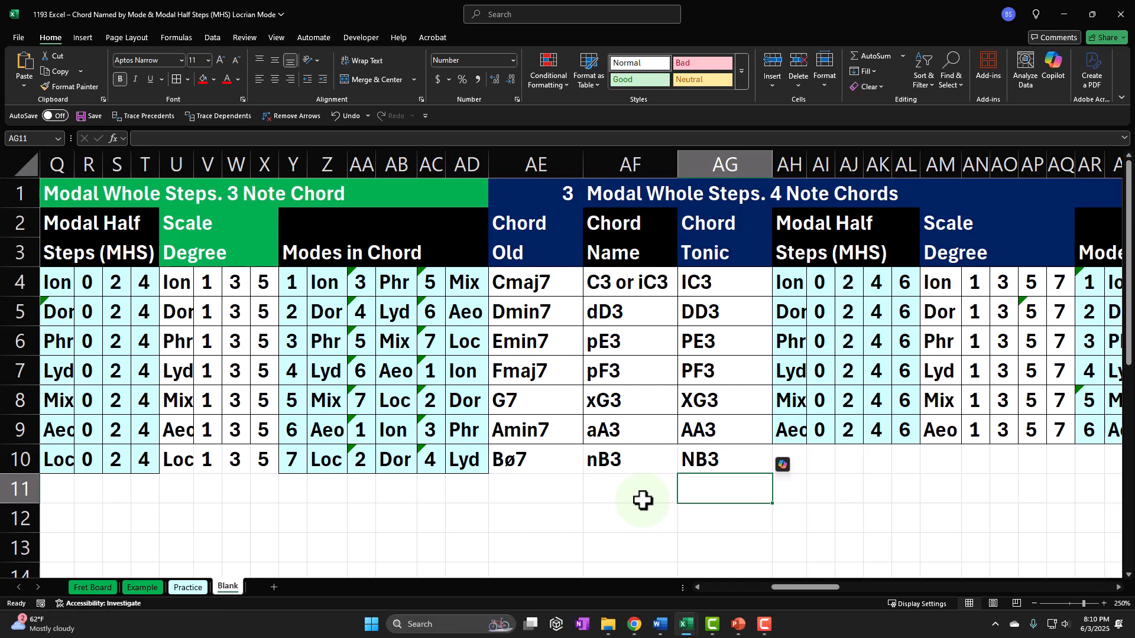
- Trace the four Locrian chord tones by highlighting every other entry of the note list in columns F:G, starting from B3 Loc
{"action": "key", "text": "Left"}
{"action": "key", "text": "Left"}
{"action": "key", "text": "Left"}
{"action": "key", "text": "Left"}
{"action": "key", "text": "Left"}
{"action": "key", "text": "Left"}
{"action": "key", "text": "Left"}
{"action": "key", "text": "Left"}
{"action": "key", "text": "Left"}
{"action": "key", "text": "Left"}
{"action": "key", "text": "Left"}
{"action": "key", "text": "Left"}
{"action": "key", "text": "Left"}
{"action": "key", "text": "Left"}
{"action": "key", "text": "Left"}
{"action": "key", "text": "Left"}
{"action": "key", "text": "Left"}
{"action": "key", "text": "Left"}
{"action": "key", "text": "Left"}
{"action": "key", "text": "Left"}
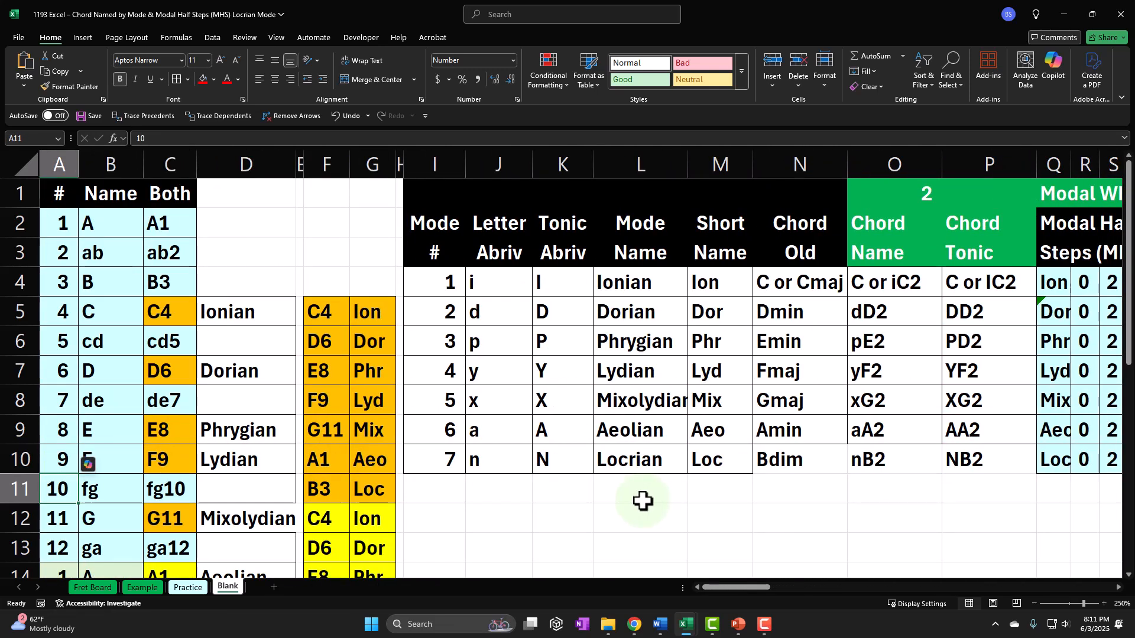
{"action": "scroll", "coordinate": [642, 500], "scroll_direction": "down", "scroll_amount": 1}
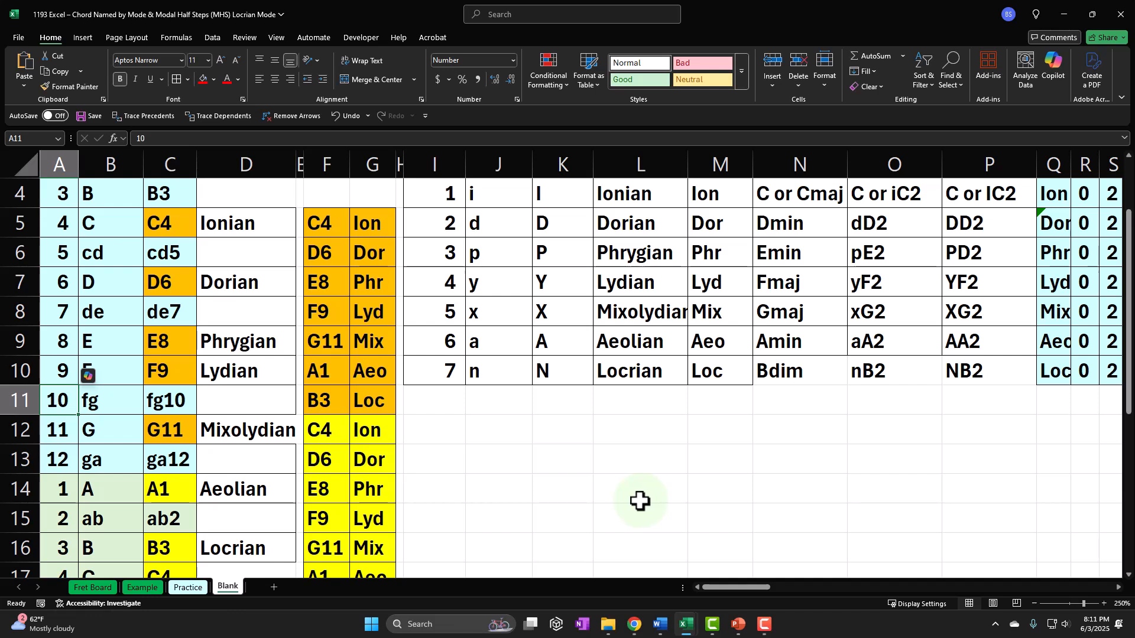
{"action": "left_click_drag", "start_coordinate": [340, 407], "coordinate": [373, 400]}
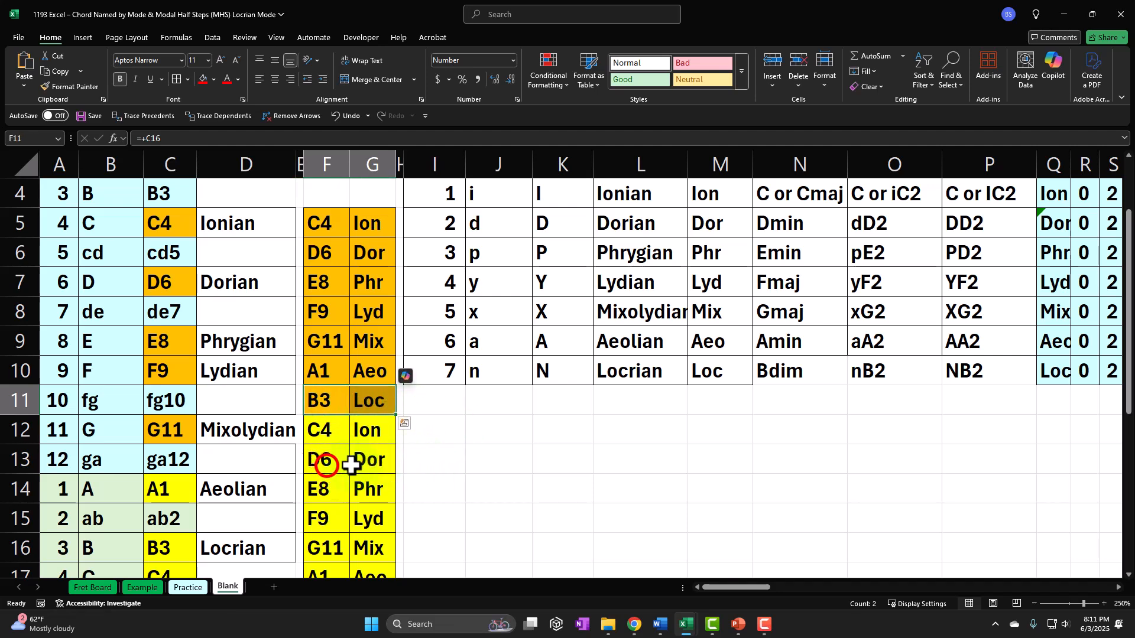
{"action": "left_click_drag", "start_coordinate": [327, 464], "coordinate": [358, 464]}
{"action": "left_click_drag", "start_coordinate": [343, 519], "coordinate": [368, 517]}
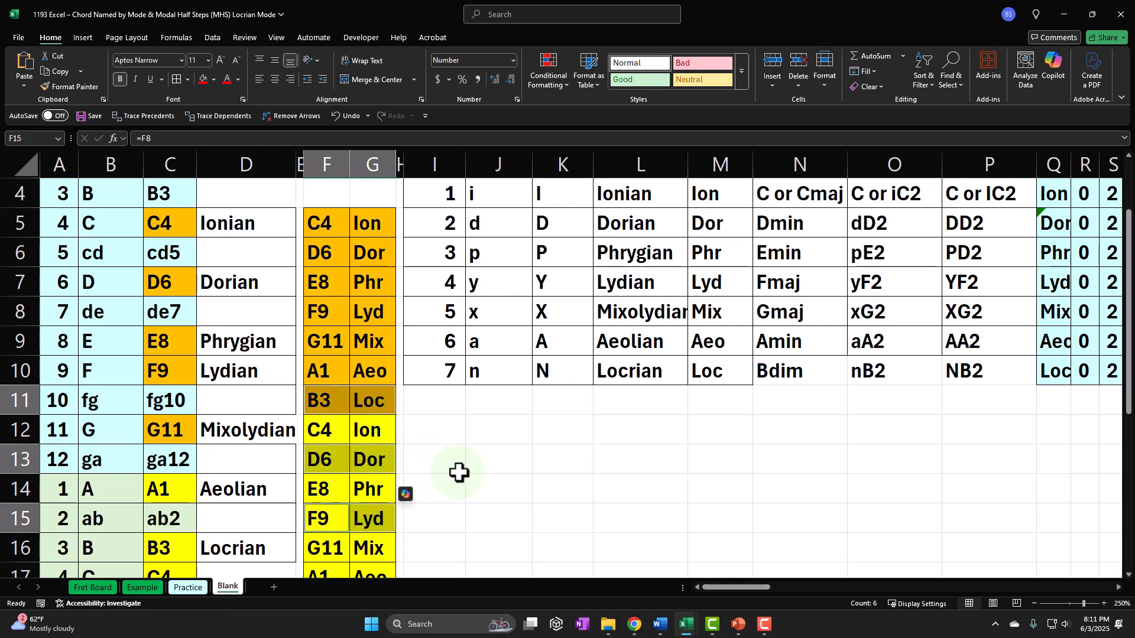
{"action": "scroll", "coordinate": [459, 471], "scroll_direction": "down", "scroll_amount": 2}
{"action": "left_click_drag", "start_coordinate": [337, 400], "coordinate": [362, 400]}
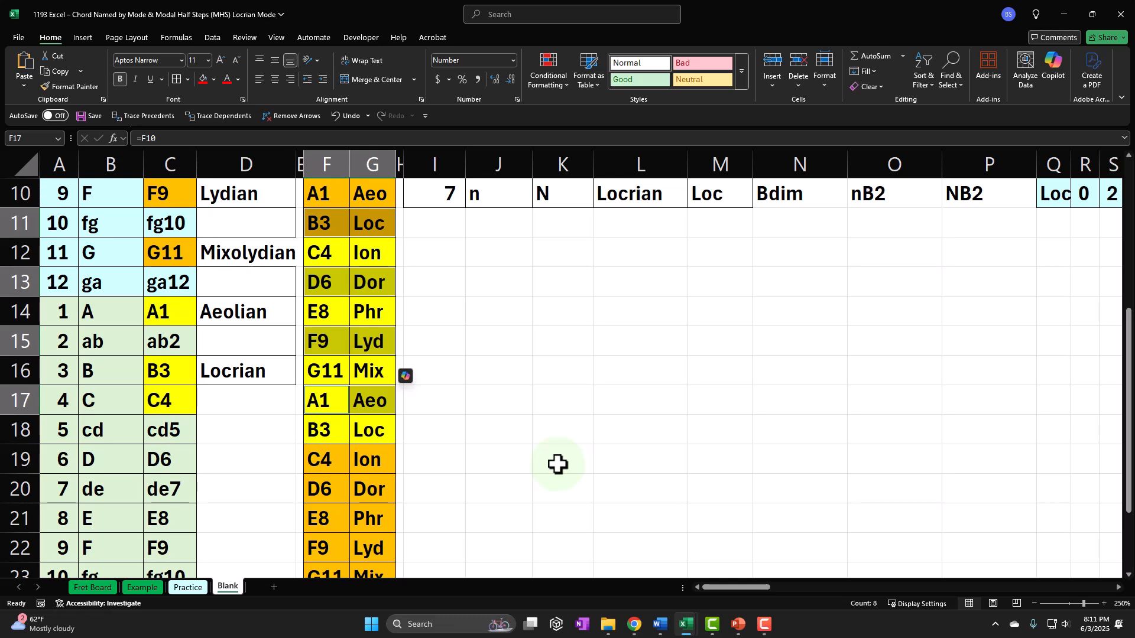
{"action": "scroll", "coordinate": [556, 465], "scroll_direction": "up", "scroll_amount": 3}
- Link AH10 in the four-note chords' Modal Half Steps section to the Locrian short name in Z10
{"action": "left_click", "coordinate": [734, 458]}
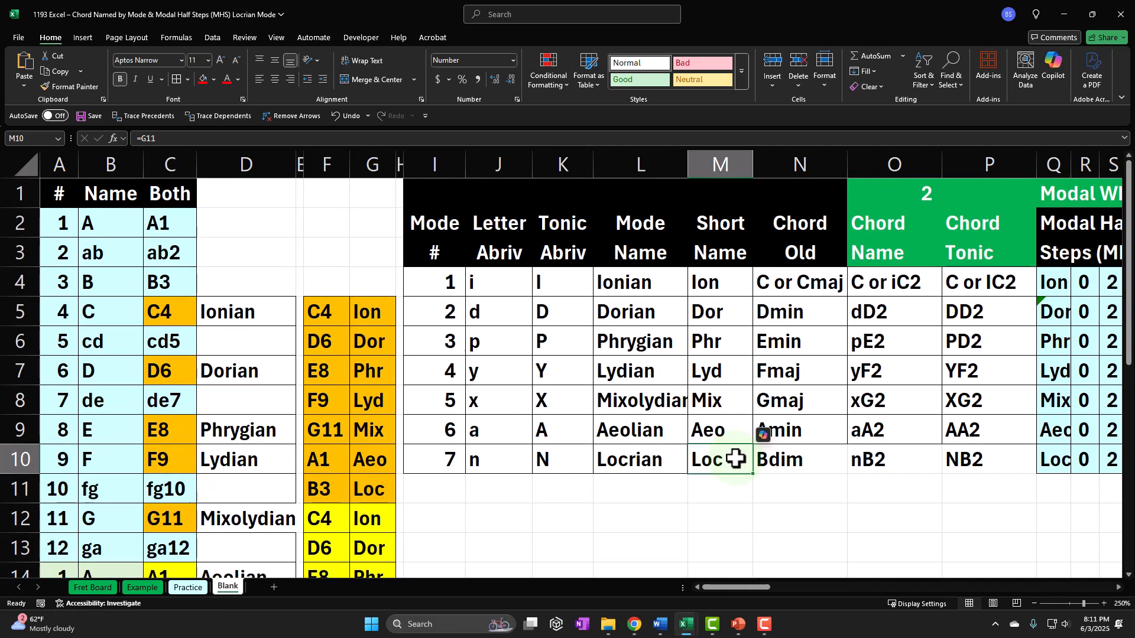
{"action": "key", "text": "Right"}
{"action": "key", "text": "Right"}
{"action": "key", "text": "Right"}
{"action": "key", "text": "Right"}
{"action": "key", "text": "Right"}
{"action": "key", "text": "Right"}
{"action": "key", "text": "Right"}
{"action": "key", "text": "Right"}
{"action": "key", "text": "Right"}
{"action": "key", "text": "Right"}
{"action": "key", "text": "Right"}
{"action": "key", "text": "Right"}
{"action": "key", "text": "Right"}
{"action": "key", "text": "Right"}
{"action": "key", "text": "Right"}
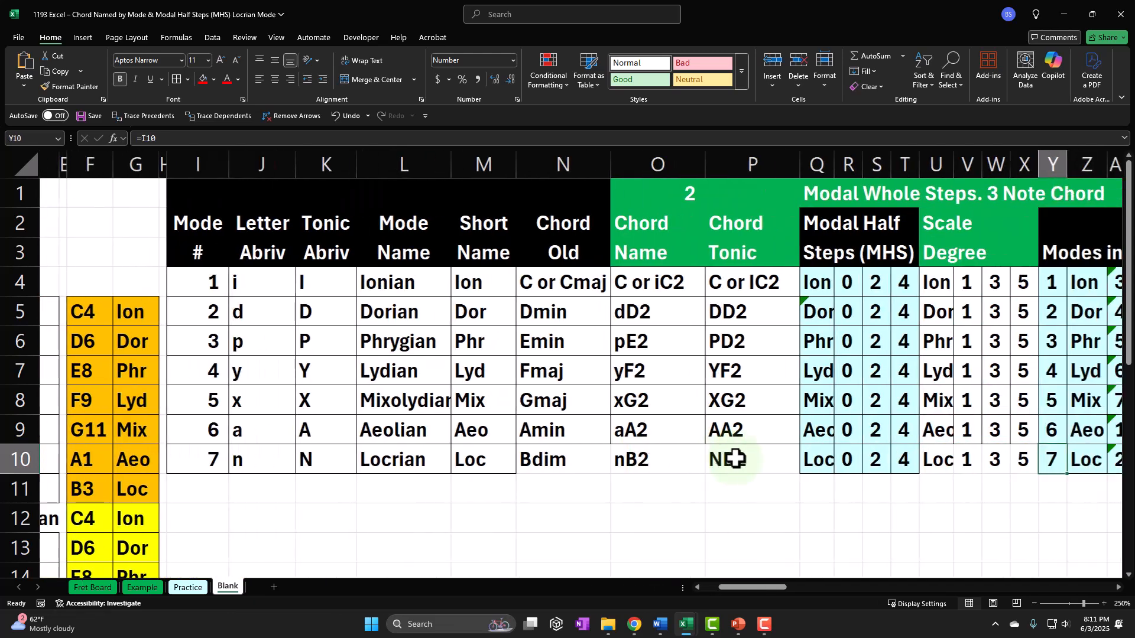
{"action": "key", "text": "Right"}
{"action": "key", "text": "Right"}
{"action": "key", "text": "Right"}
{"action": "key", "text": "Right"}
{"action": "key", "text": "Right"}
{"action": "key", "text": "Right"}
{"action": "key", "text": "Right"}
{"action": "key", "text": "Right"}
{"action": "key", "text": "Right"}
{"action": "key", "text": "Right"}
{"action": "key", "text": "Right"}
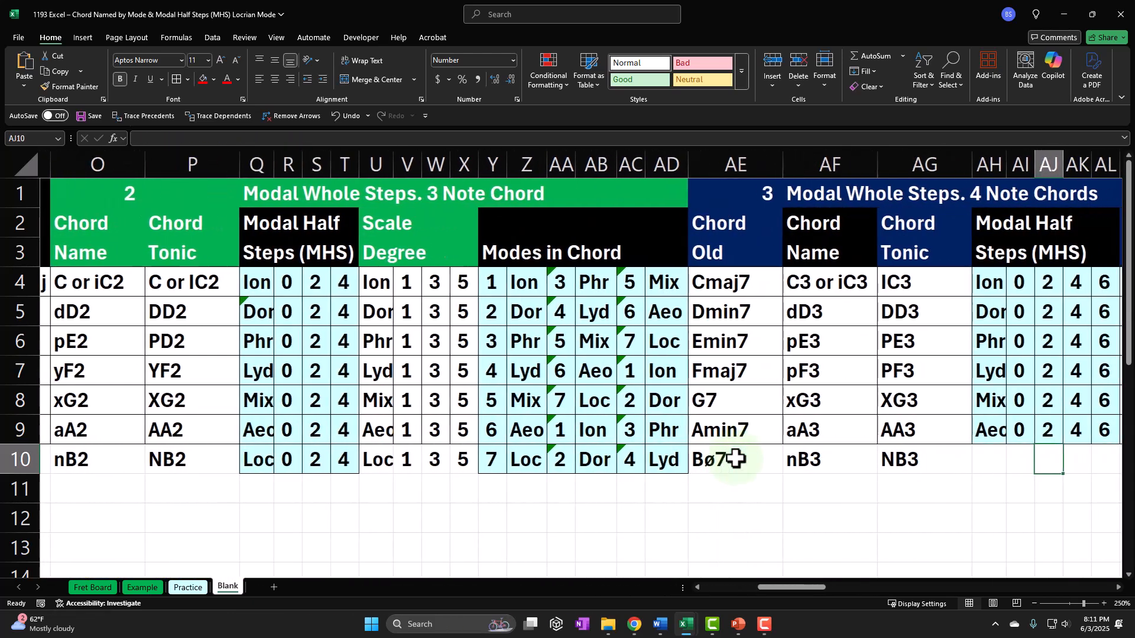
{"action": "key", "text": "Right"}
{"action": "key", "text": "Right"}
{"action": "key", "text": "Right"}
{"action": "key", "text": "Right"}
{"action": "key", "text": "Right"}
{"action": "key", "text": "Right"}
{"action": "key", "text": "Right"}
{"action": "key", "text": "Right"}
{"action": "key", "text": "Right"}
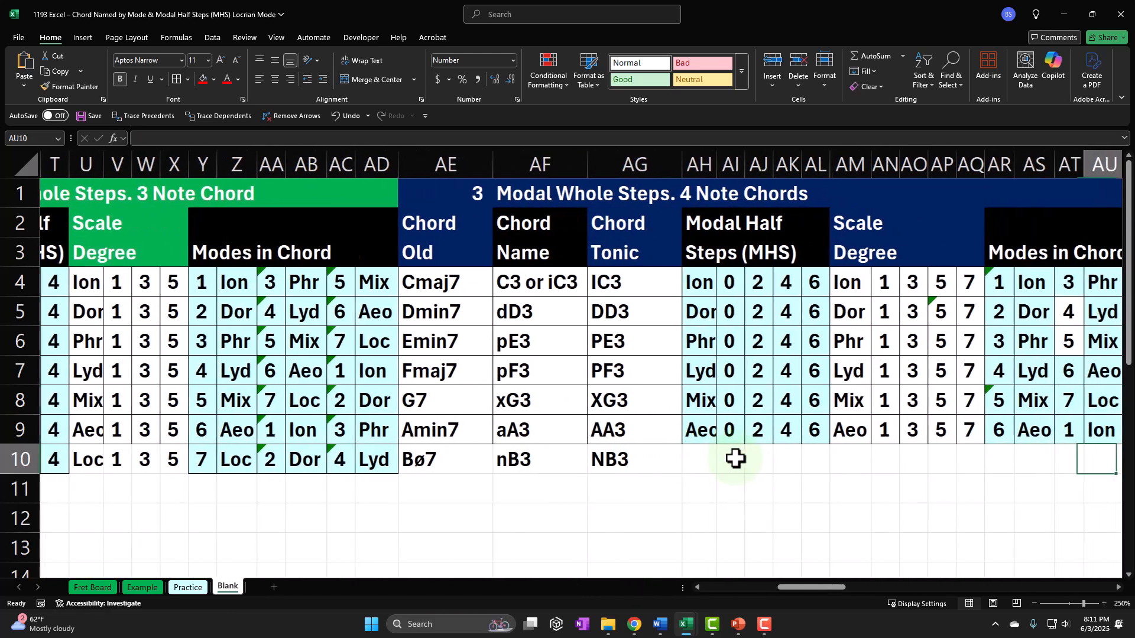
{"action": "key", "text": "Left"}
{"action": "key", "text": "Left"}
{"action": "key", "text": "Left"}
{"action": "key", "text": "Left"}
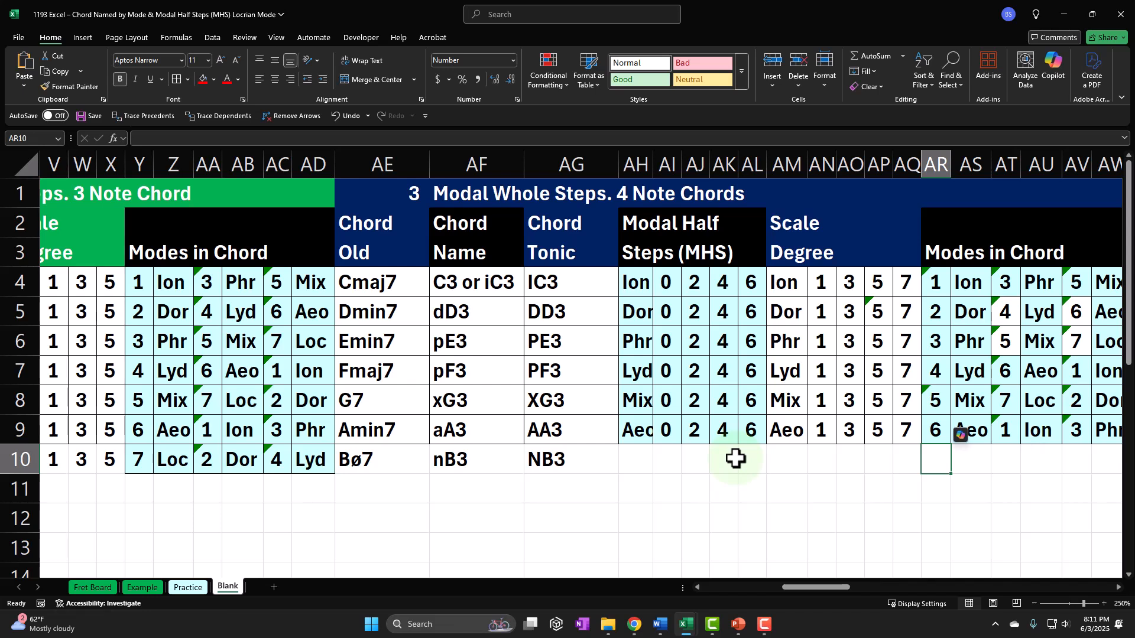
{"action": "key", "text": "Left"}
{"action": "key", "text": "Left"}
{"action": "key", "text": "Left"}
{"action": "key", "text": "Left"}
{"action": "key", "text": "Left"}
{"action": "key", "text": "Left"}
{"action": "key", "text": "Left"}
{"action": "key", "text": "Left"}
{"action": "key", "text": "Left"}
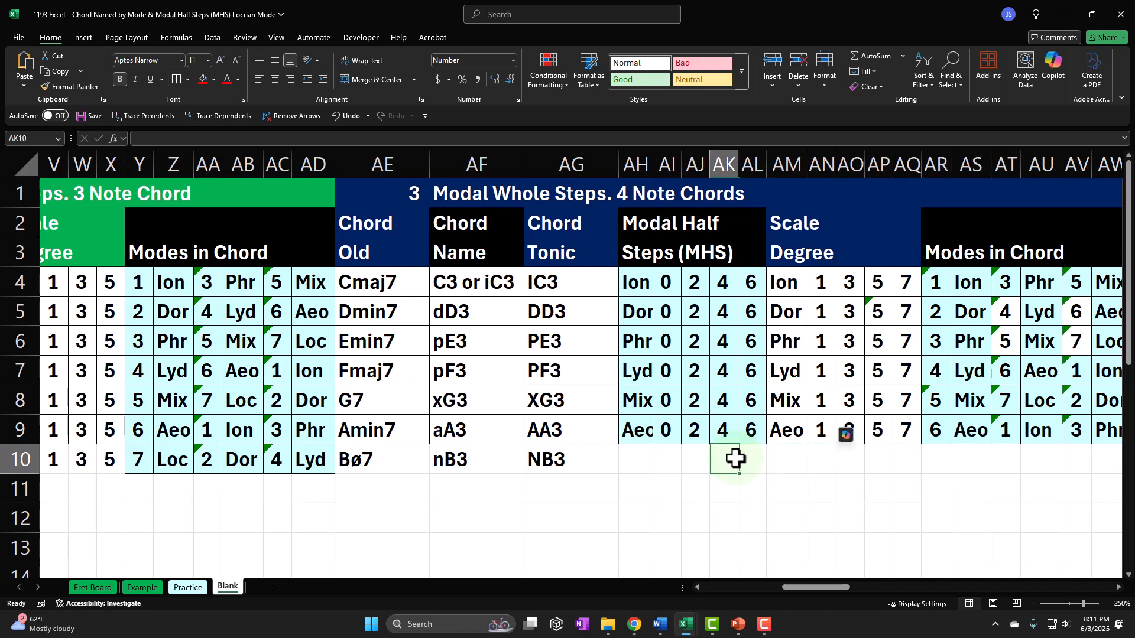
{"action": "key", "text": "Left"}
{"action": "type", "text": "="}
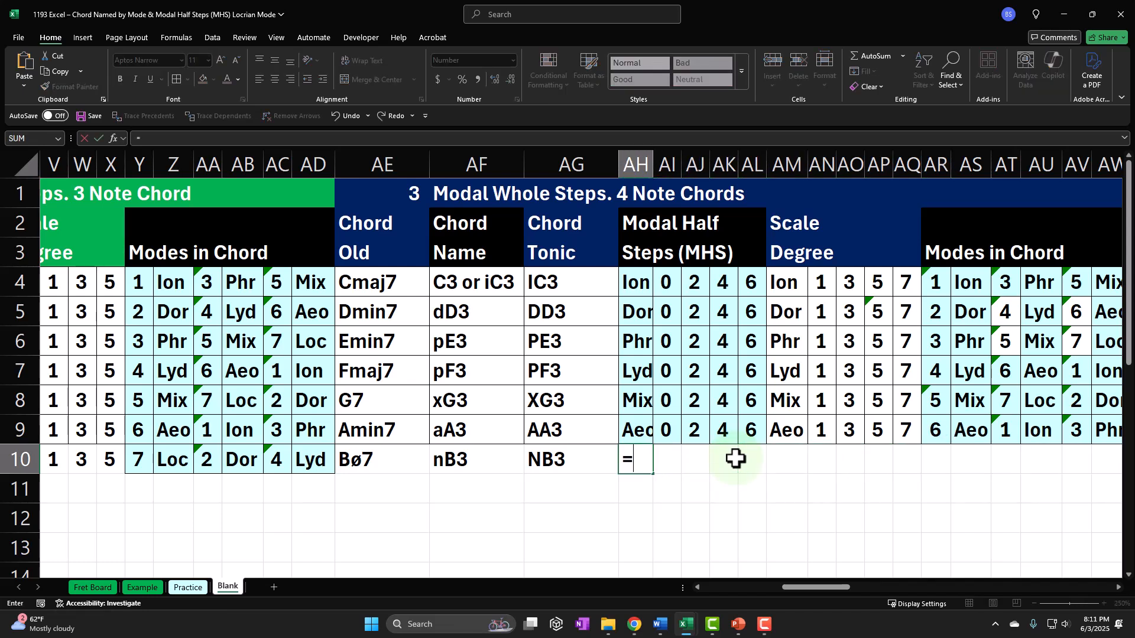
{"action": "key", "text": "Left"}
{"action": "key", "text": "Left"}
{"action": "key", "text": "Left"}
{"action": "key", "text": "Left"}
{"action": "key", "text": "Left"}
{"action": "key", "text": "Left"}
{"action": "key", "text": "Left"}
{"action": "key", "text": "Left"}
{"action": "key", "text": "Left"}
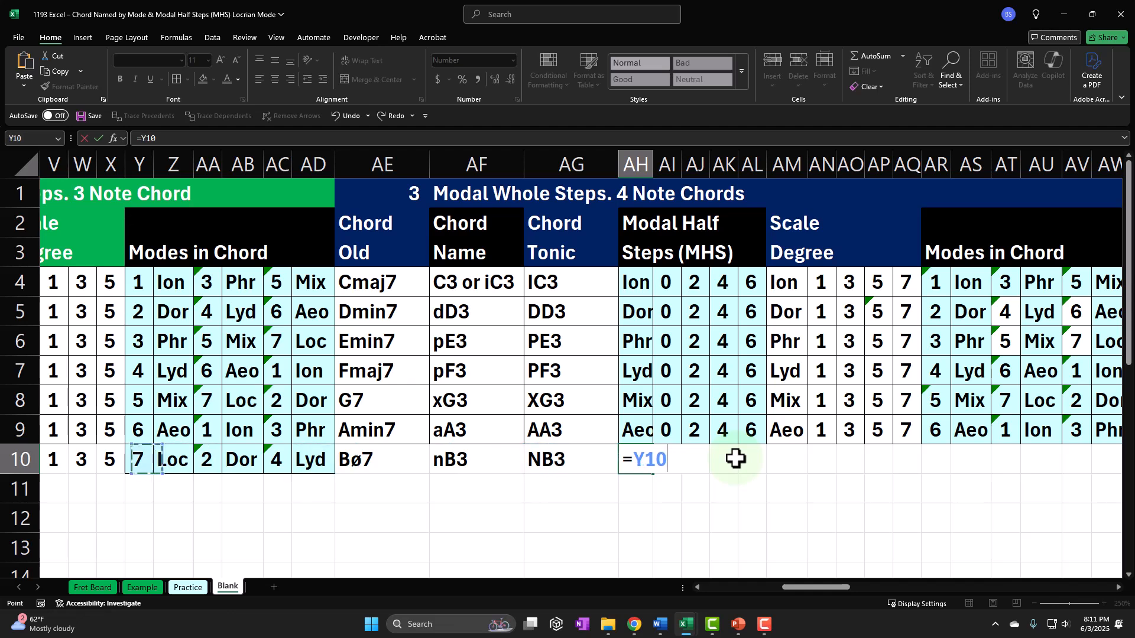
{"action": "key", "text": "Right"}
{"action": "key", "text": "Tab"}
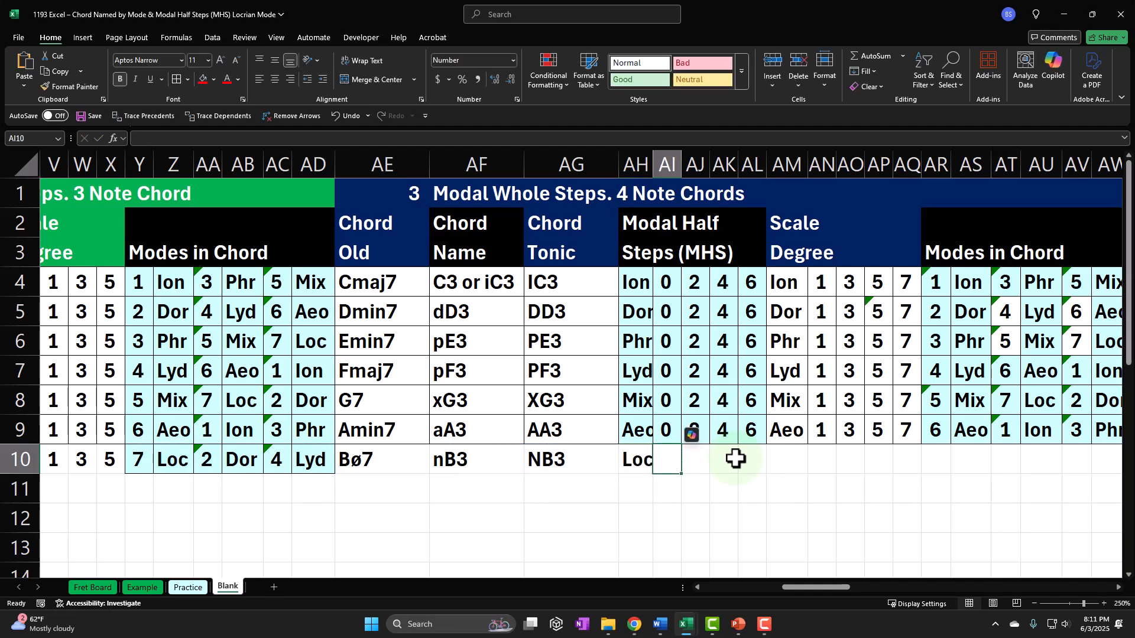
- Enter the Locrian modal half steps 0, 2, 4 and 6 in AI10:AL10
{"action": "type", "text": "0"}
{"action": "key", "text": "Tab"}
{"action": "type", "text": "2"}
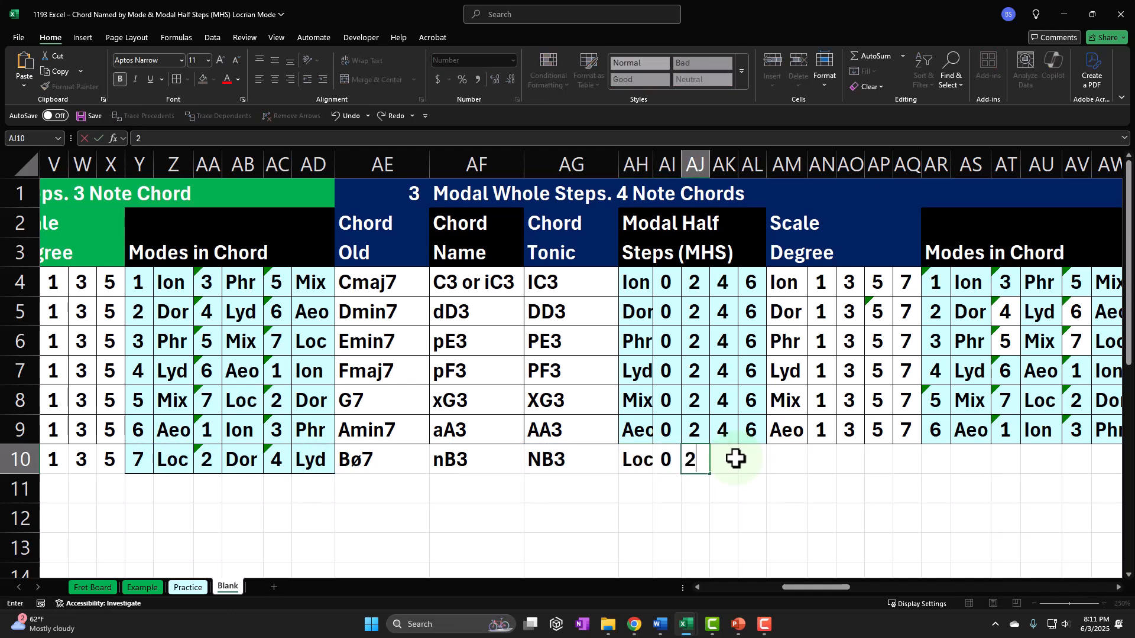
{"action": "key", "text": "Tab"}
{"action": "type", "text": "4"}
{"action": "key", "text": "Tab"}
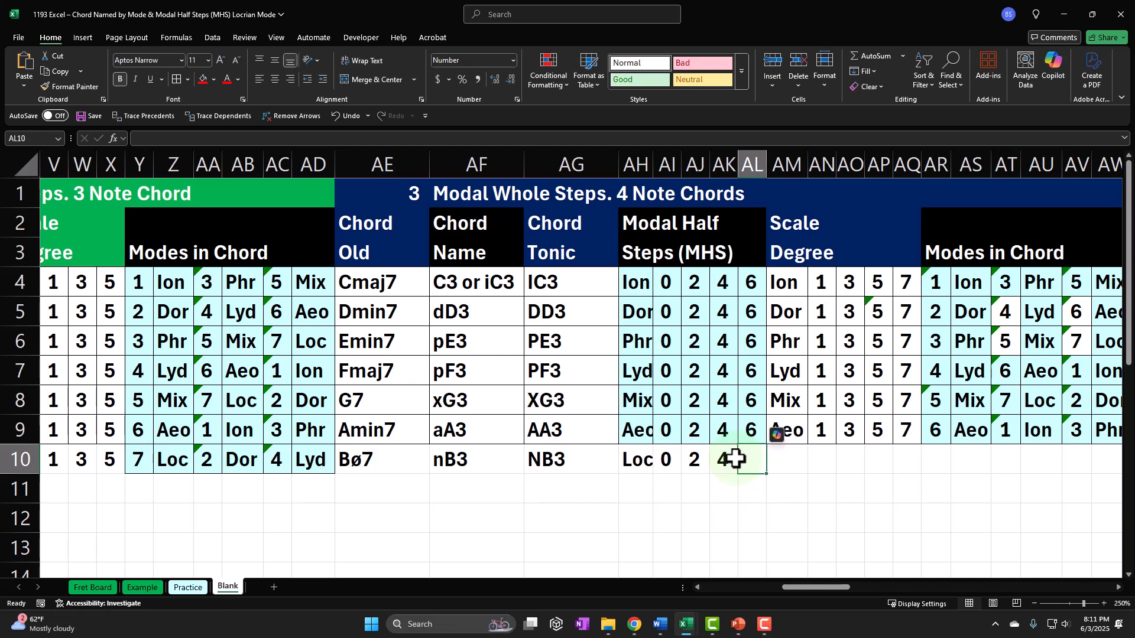
{"action": "type", "text": "6"}
{"action": "key", "text": "Return"}
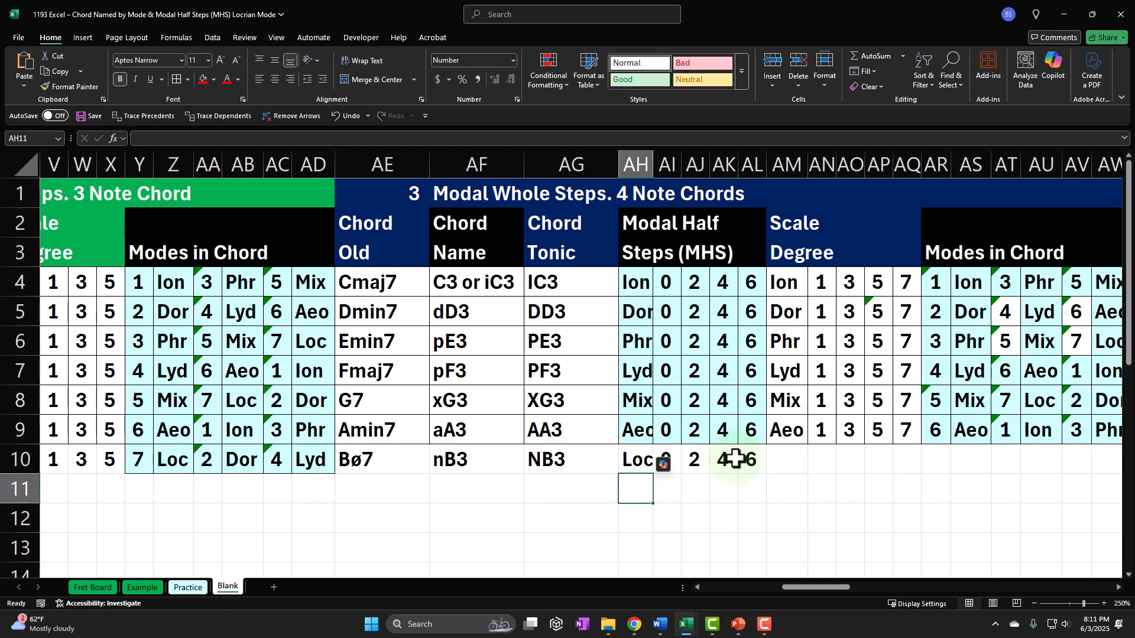
- Link AM10 in the four-note Scale Degree section to the Locrian short name with =AH10
{"action": "key", "text": "Right"}
{"action": "key", "text": "Right"}
{"action": "key", "text": "Right"}
{"action": "key", "text": "Right"}
{"action": "key", "text": "Right"}
{"action": "key", "text": "Up"}
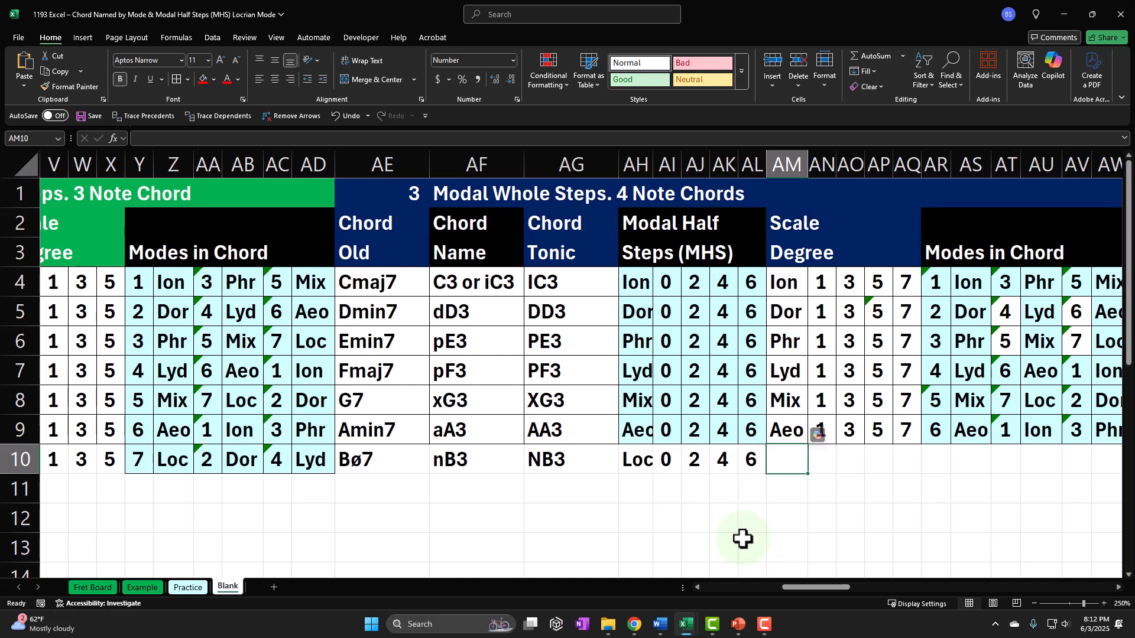
{"action": "type", "text": "="}
{"action": "key", "text": "Left"}
{"action": "key", "text": "Left"}
{"action": "key", "text": "Left"}
{"action": "key", "text": "Left"}
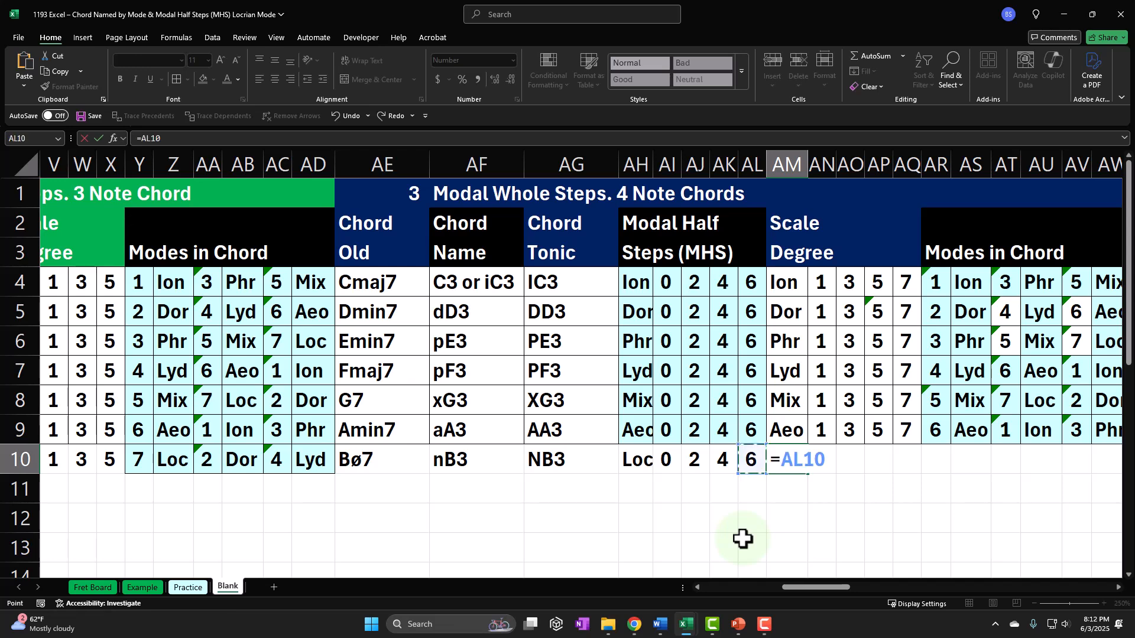
{"action": "key", "text": "Left"}
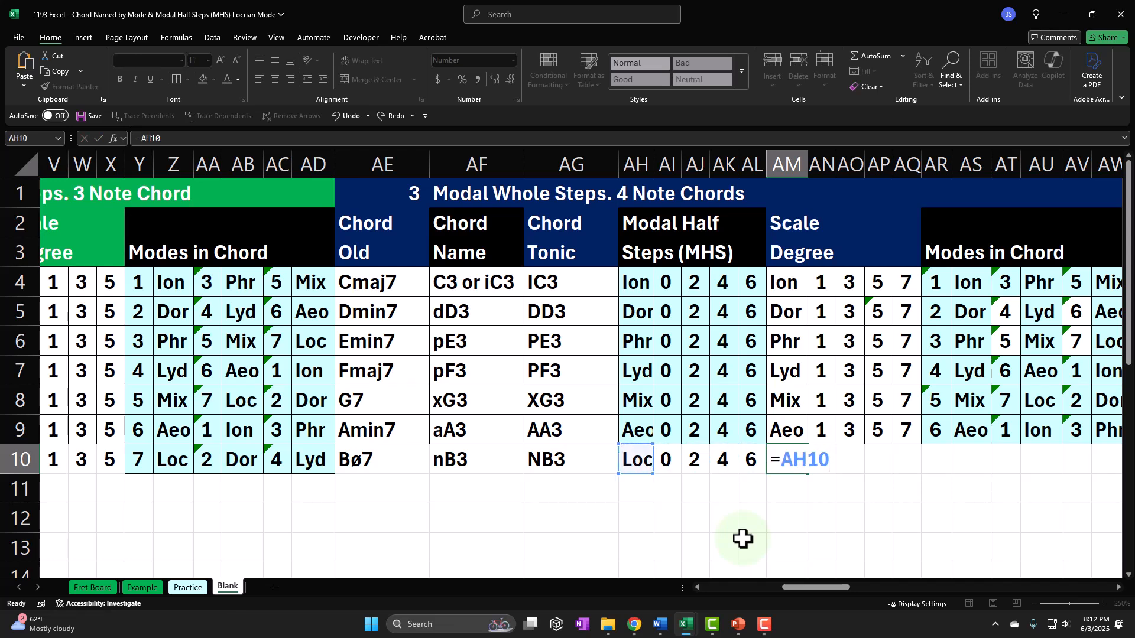
{"action": "key", "text": "Tab"}
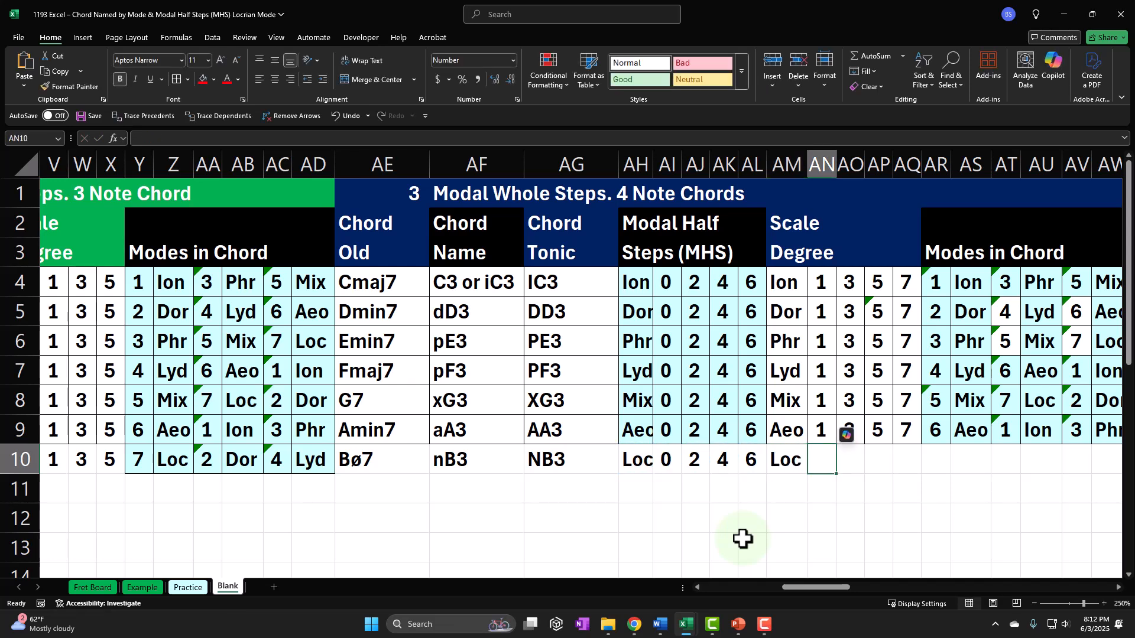
- Enter scale degree 1 in AN10 and fill AO10, AP10 and AQ10 with formulas adding 2 to the preceding cell
{"action": "type", "text": "1"}
{"action": "key", "text": "Tab"}
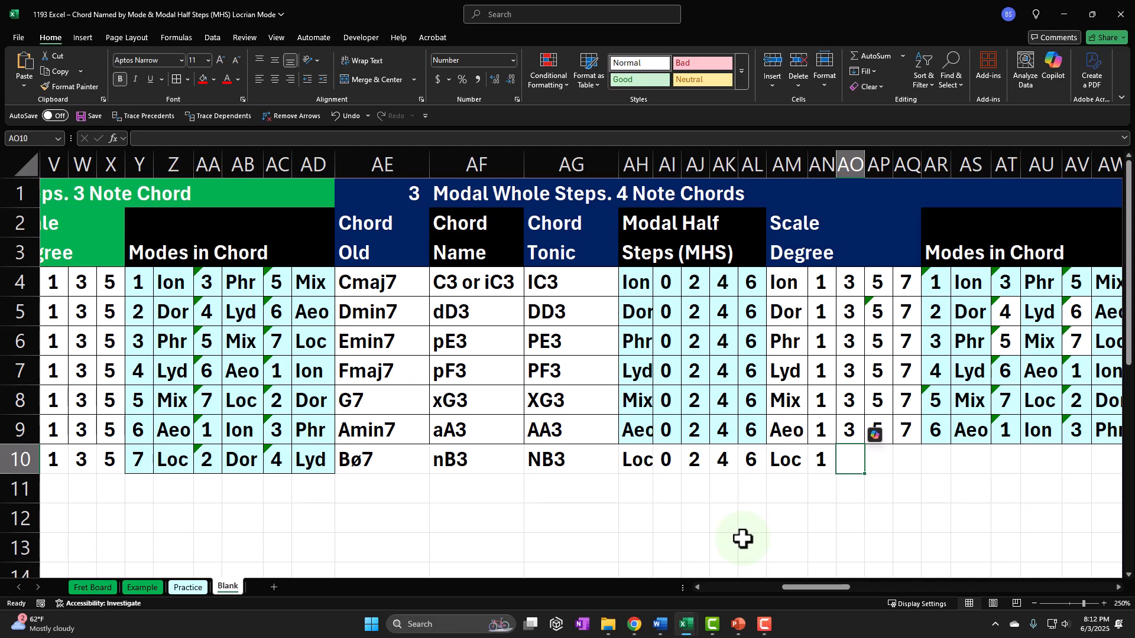
{"action": "type", "text": "="}
{"action": "key", "text": "Left"}
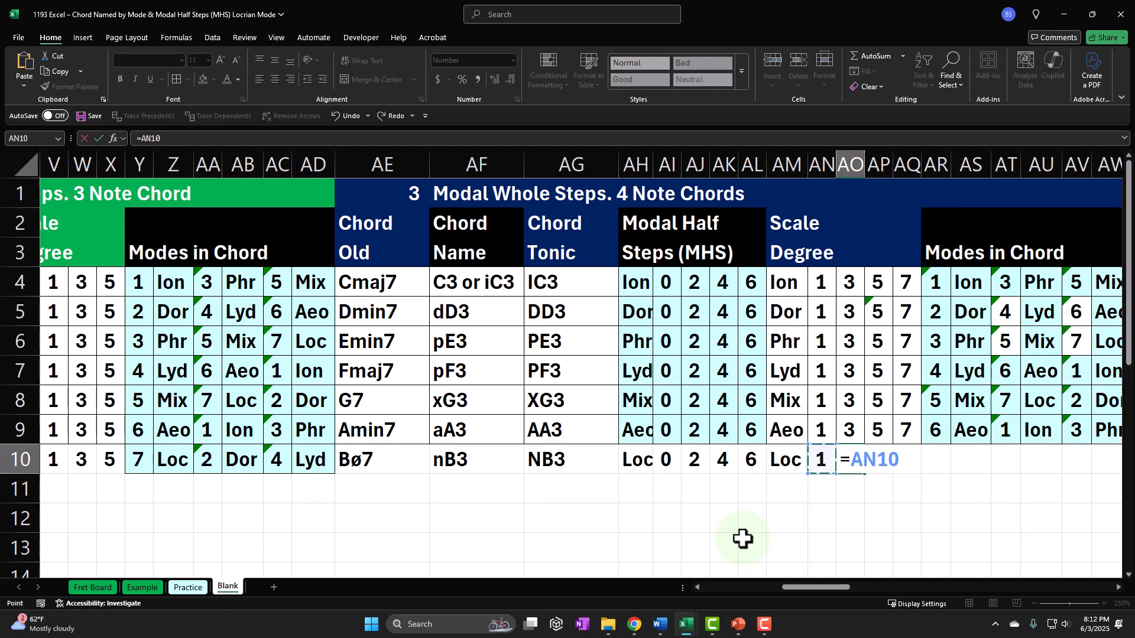
{"action": "type", "text": "+2"}
{"action": "key", "text": "Tab"}
{"action": "type", "text": "+"}
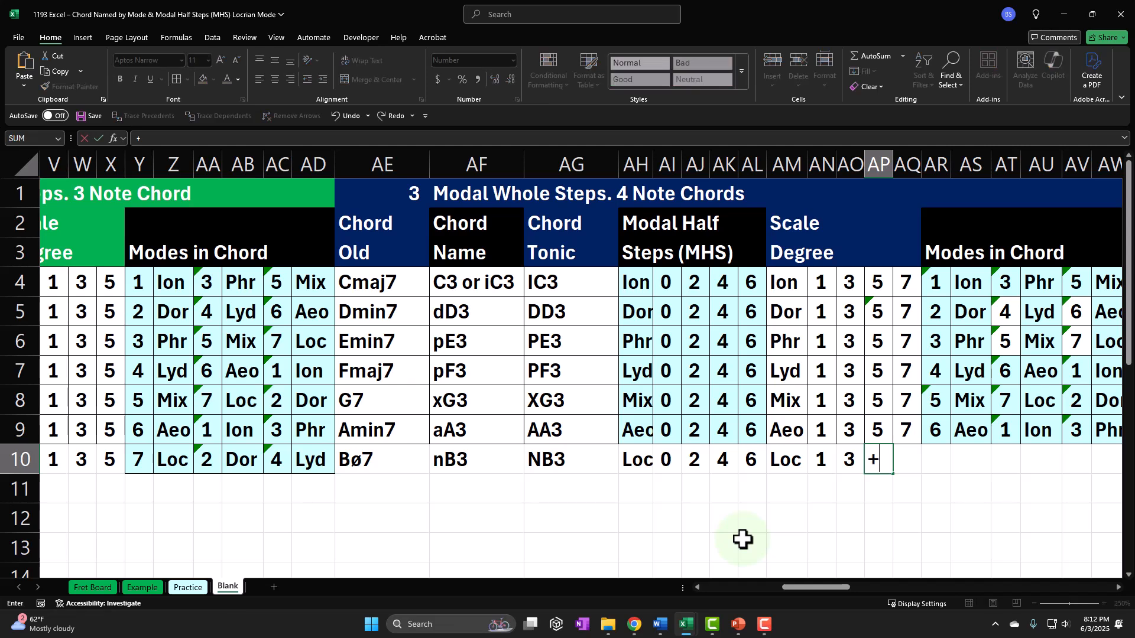
{"action": "key", "text": "Left"}
{"action": "type", "text": "+2"}
{"action": "key", "text": "Tab"}
{"action": "type", "text": "+"}
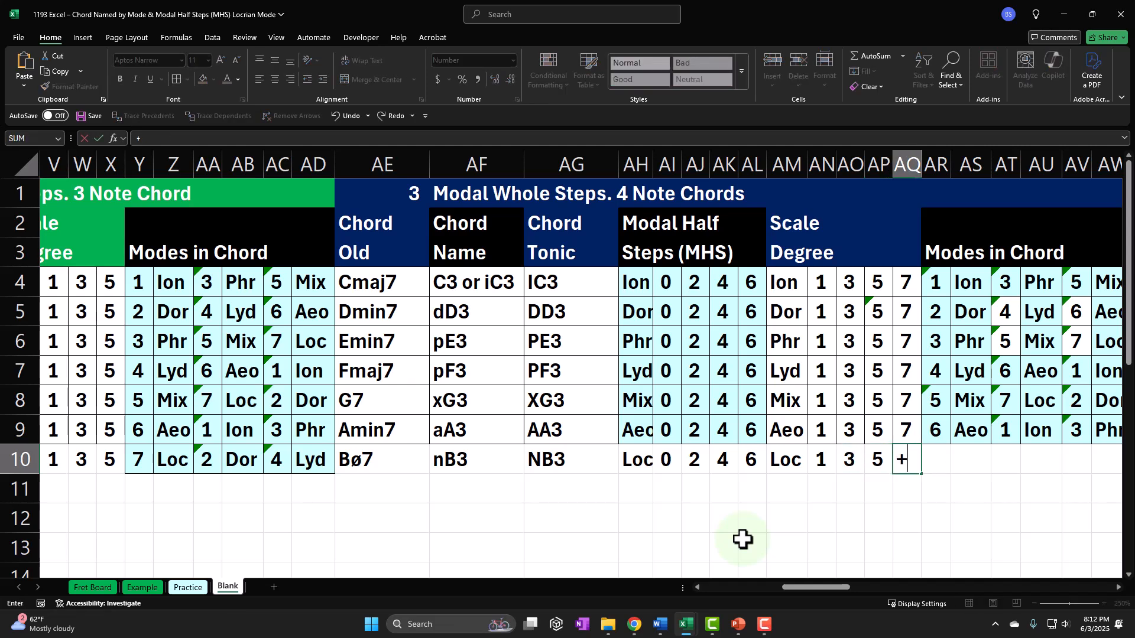
{"action": "key", "text": "Left"}
{"action": "type", "text": "+"}
{"action": "type", "text": "2"}
{"action": "key", "text": "Return"}
{"action": "key", "text": "Up"}
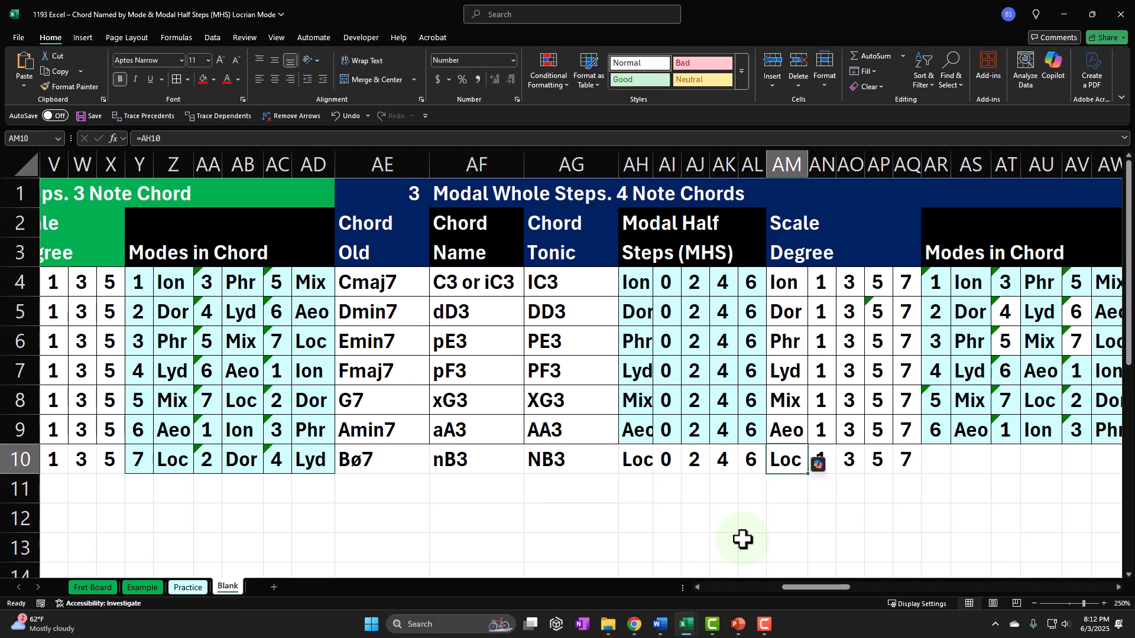
{"action": "key", "text": "Right"}
{"action": "key", "text": "Right"}
{"action": "key", "text": "Right"}
{"action": "key", "text": "Right"}
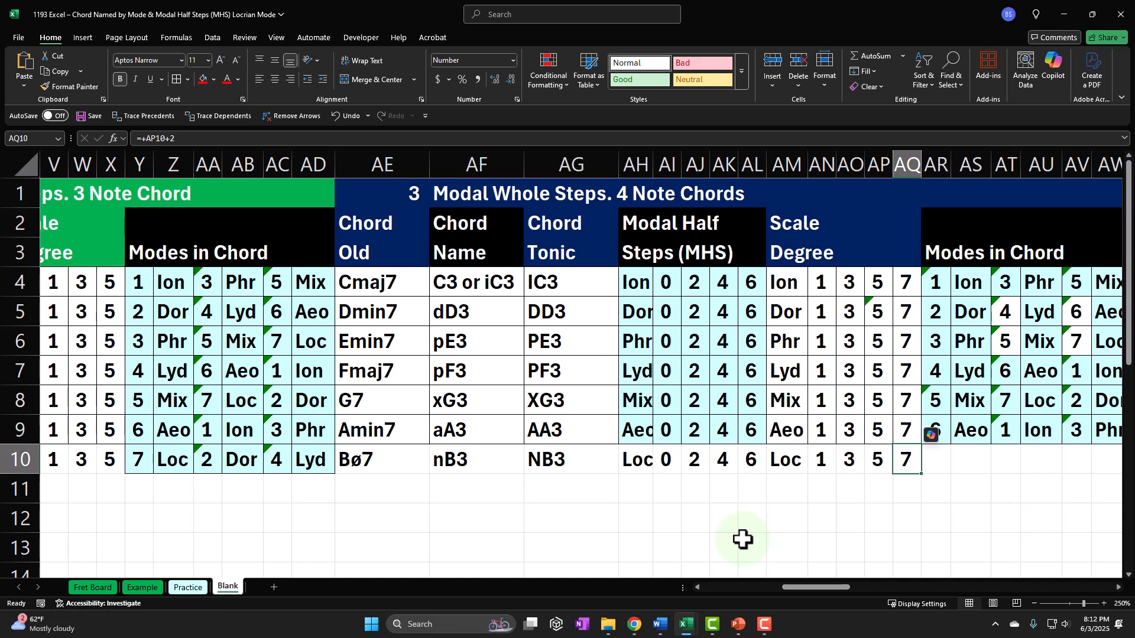
- Apply cell borders and the light blue fill to the Locrian modal half steps in AH10:AL10
{"action": "left_click", "coordinate": [819, 470]}
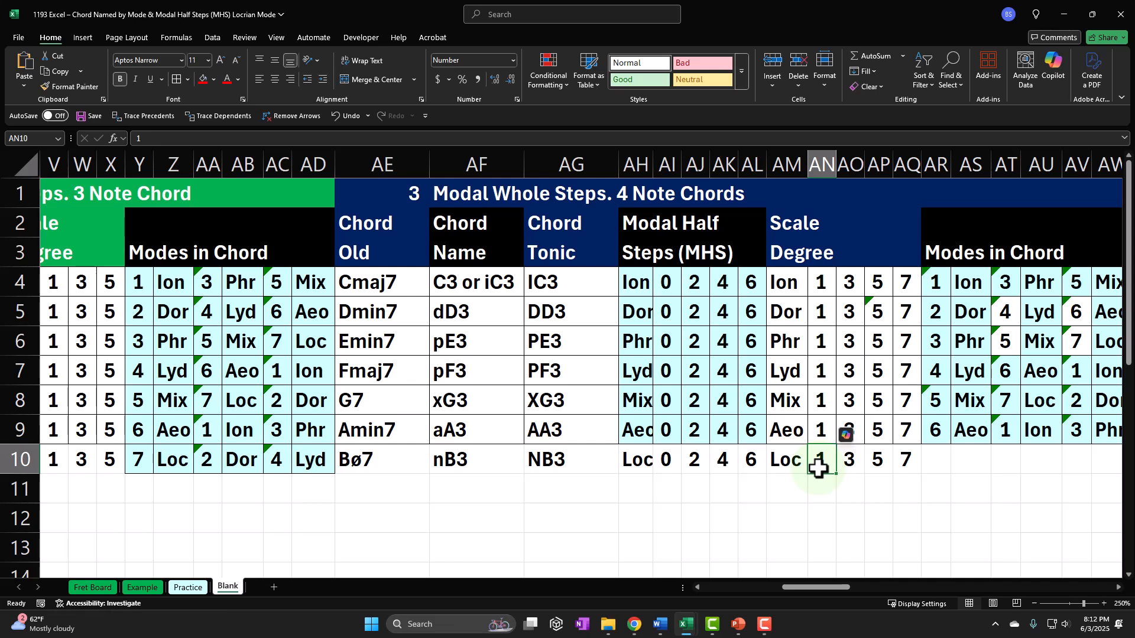
{"action": "left_click", "coordinate": [635, 463]}
{"action": "left_click_drag", "start_coordinate": [636, 463], "coordinate": [746, 469]}
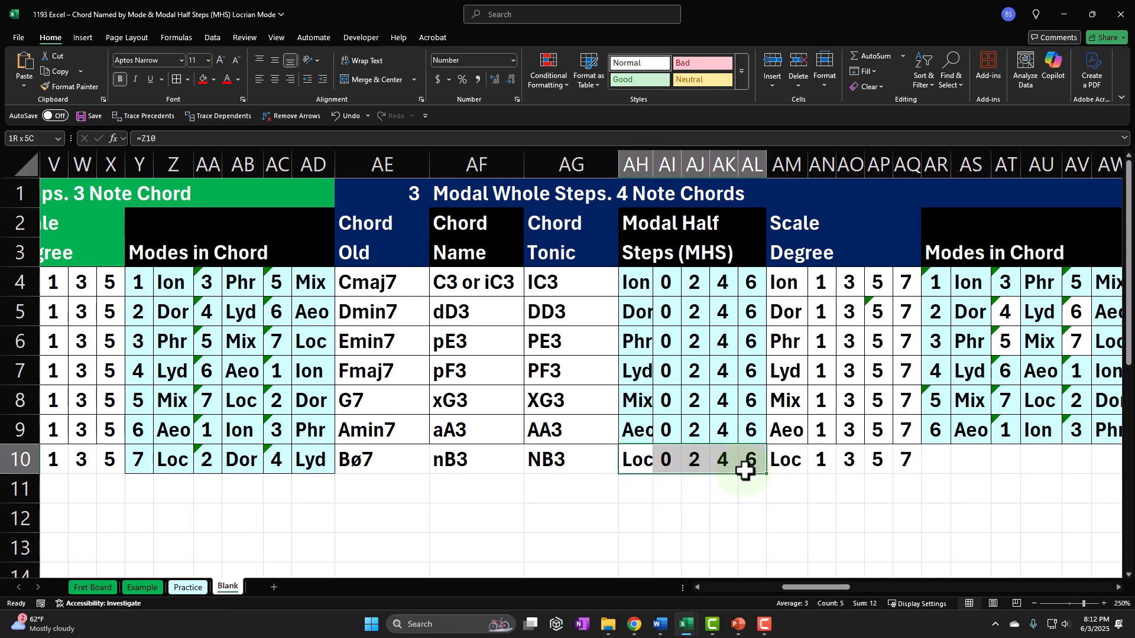
{"action": "left_click", "coordinate": [175, 79]}
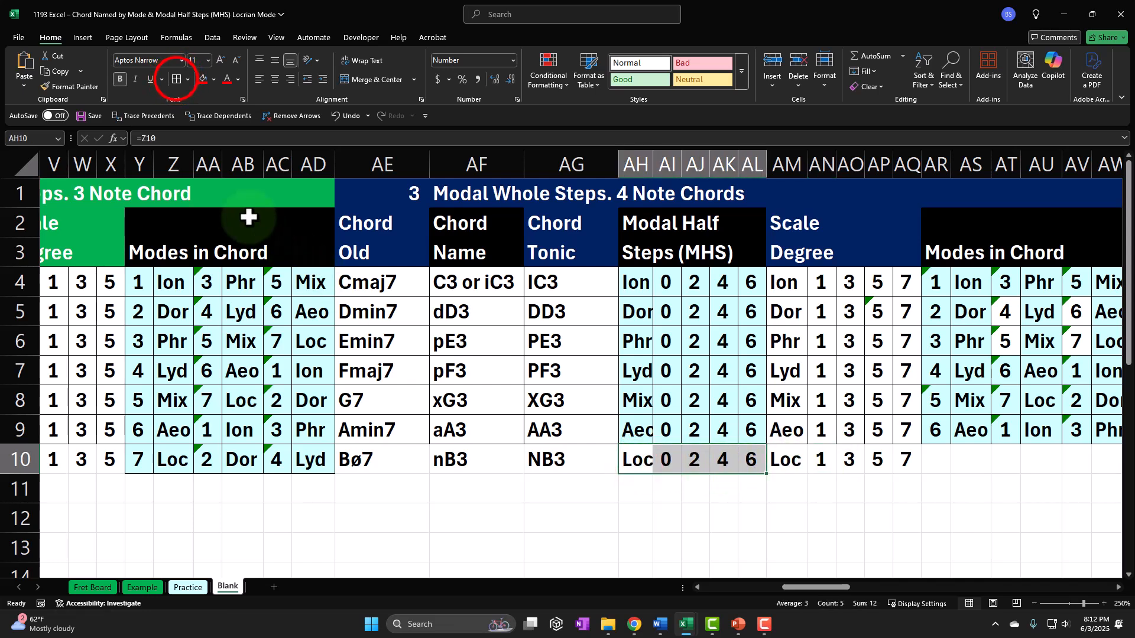
{"action": "left_click", "coordinate": [214, 76]}
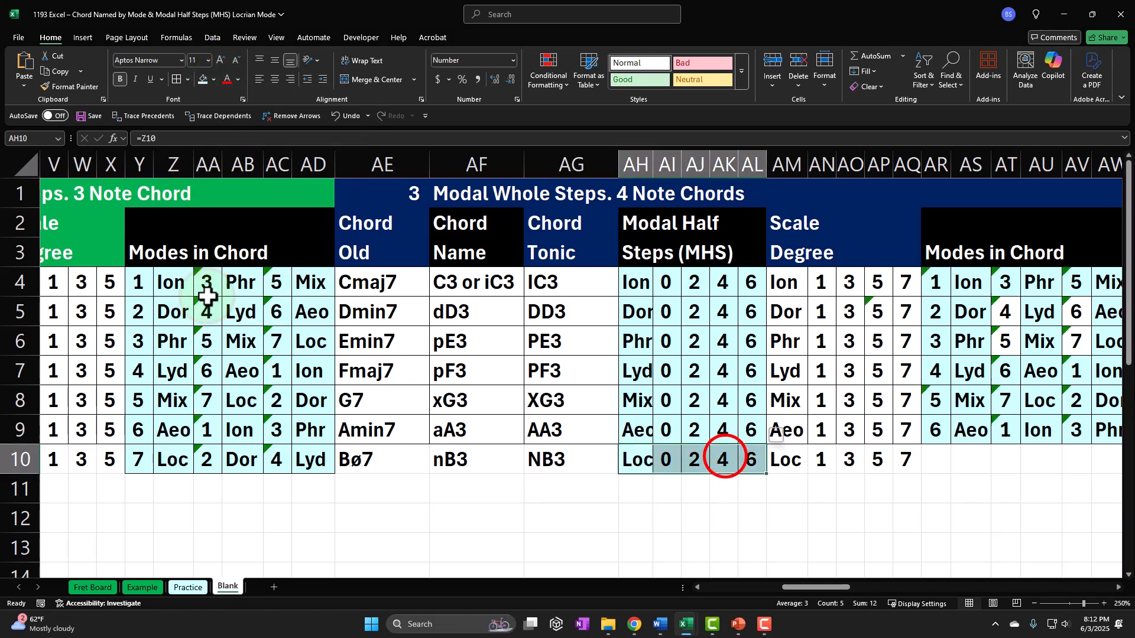
{"action": "left_click", "coordinate": [205, 299]}
- Link AR10 in the four-note Modes in Chord section to the three-note table's Locrian mode number with =Y10
{"action": "left_click", "coordinate": [725, 464]}
{"action": "key", "text": "Right"}
{"action": "key", "text": "Right"}
{"action": "key", "text": "Right"}
{"action": "key", "text": "Right"}
{"action": "key", "text": "Right"}
{"action": "key", "text": "Right"}
{"action": "key", "text": "Right"}
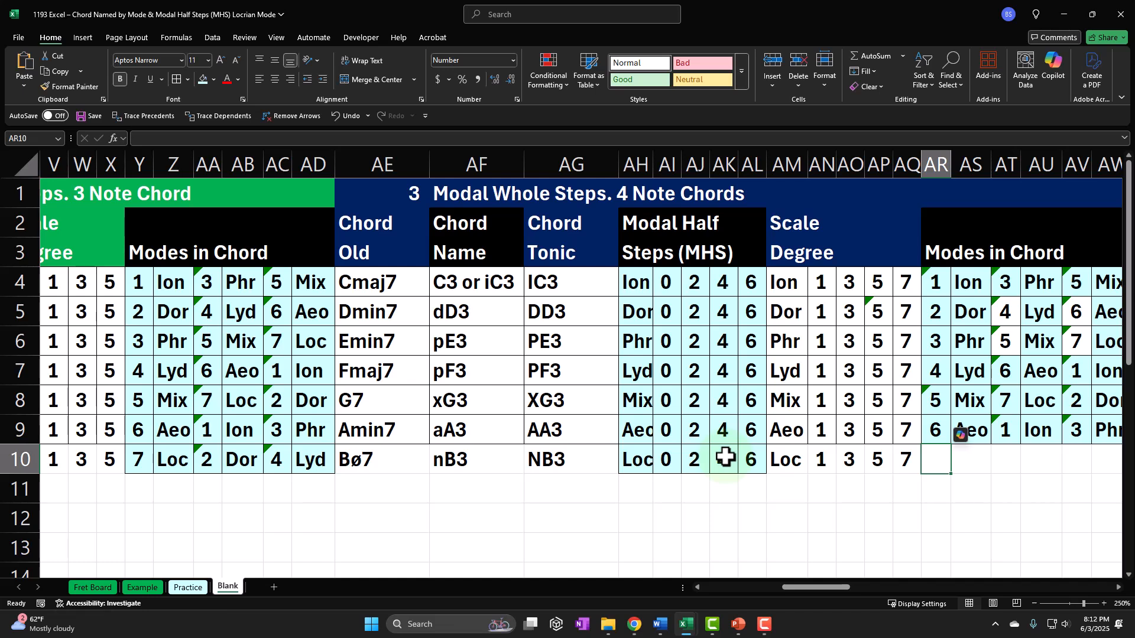
{"action": "type", "text": "="}
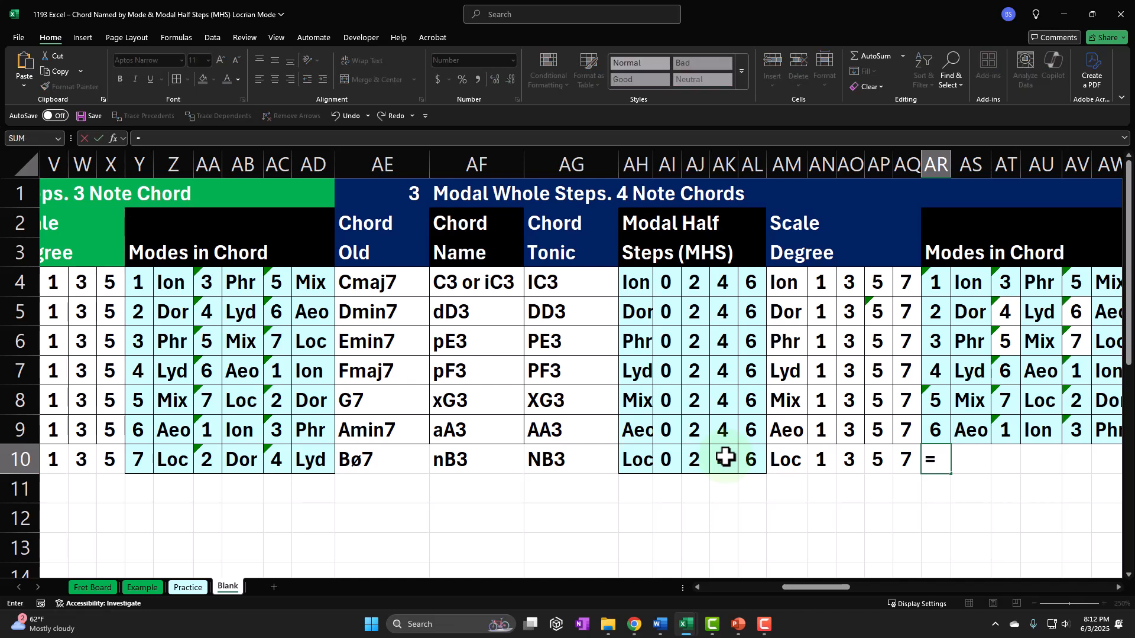
{"action": "key", "text": "Left"}
{"action": "key", "text": "Left"}
{"action": "key", "text": "Left"}
{"action": "key", "text": "Left"}
{"action": "key", "text": "Left"}
{"action": "key", "text": "Left"}
{"action": "key", "text": "Left"}
{"action": "key", "text": "Left"}
{"action": "key", "text": "Left"}
{"action": "key", "text": "Left"}
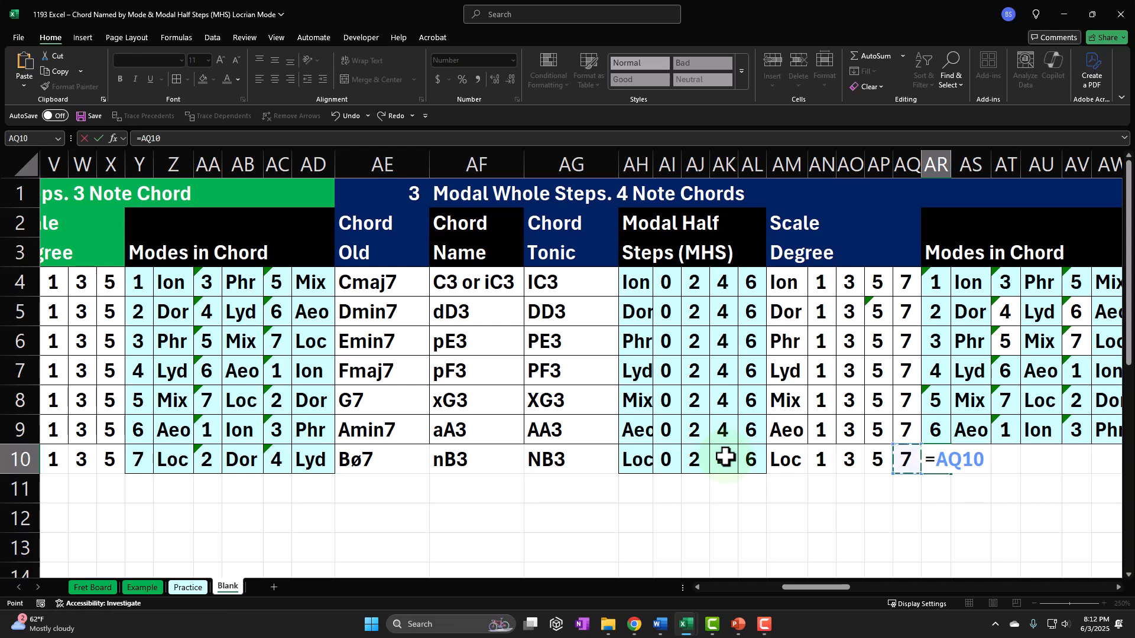
{"action": "key", "text": "Left"}
{"action": "key", "text": "Left"}
{"action": "key", "text": "Left"}
{"action": "key", "text": "Left"}
{"action": "key", "text": "Left"}
{"action": "key", "text": "Left"}
{"action": "key", "text": "Left"}
{"action": "key", "text": "Left"}
{"action": "key", "text": "Left"}
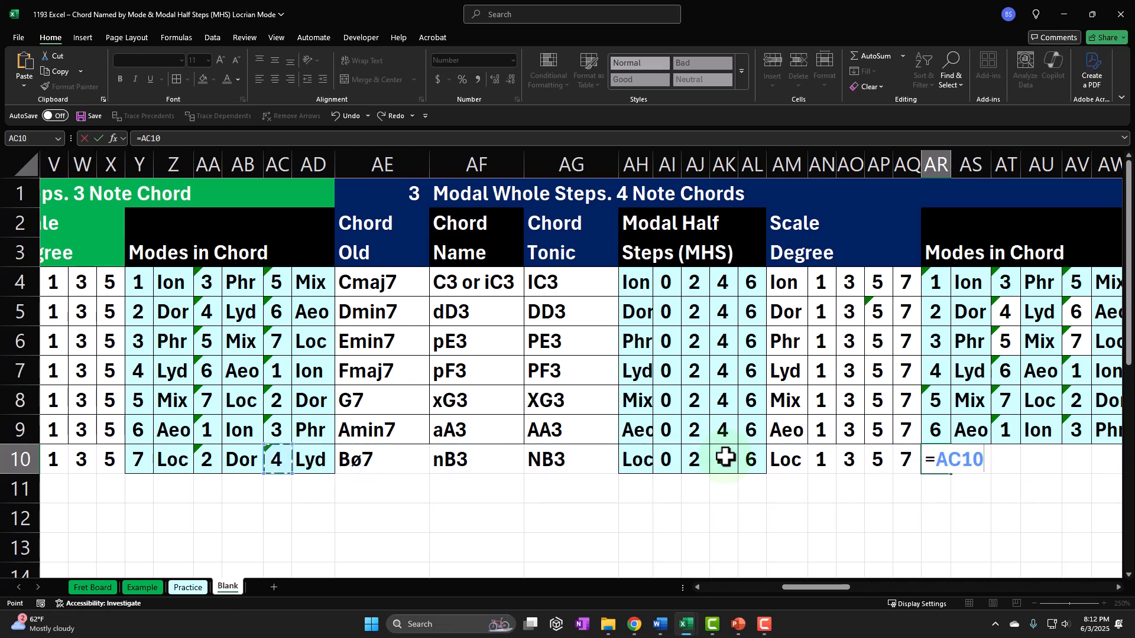
{"action": "key", "text": "Tab"}
- Enter a formula in AT10 that adds 2 to AR10 and subtracts 7
{"action": "key", "text": "Tab"}
{"action": "type", "text": "+"}
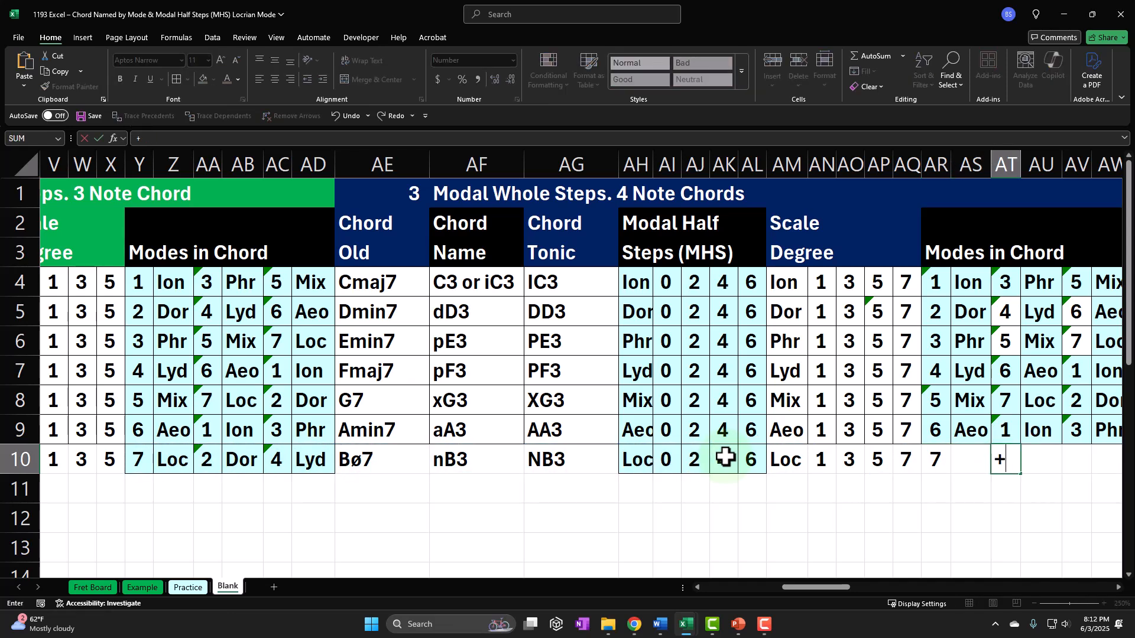
{"action": "key", "text": "Left"}
{"action": "key", "text": "Left"}
{"action": "type", "text": "+2-7"}
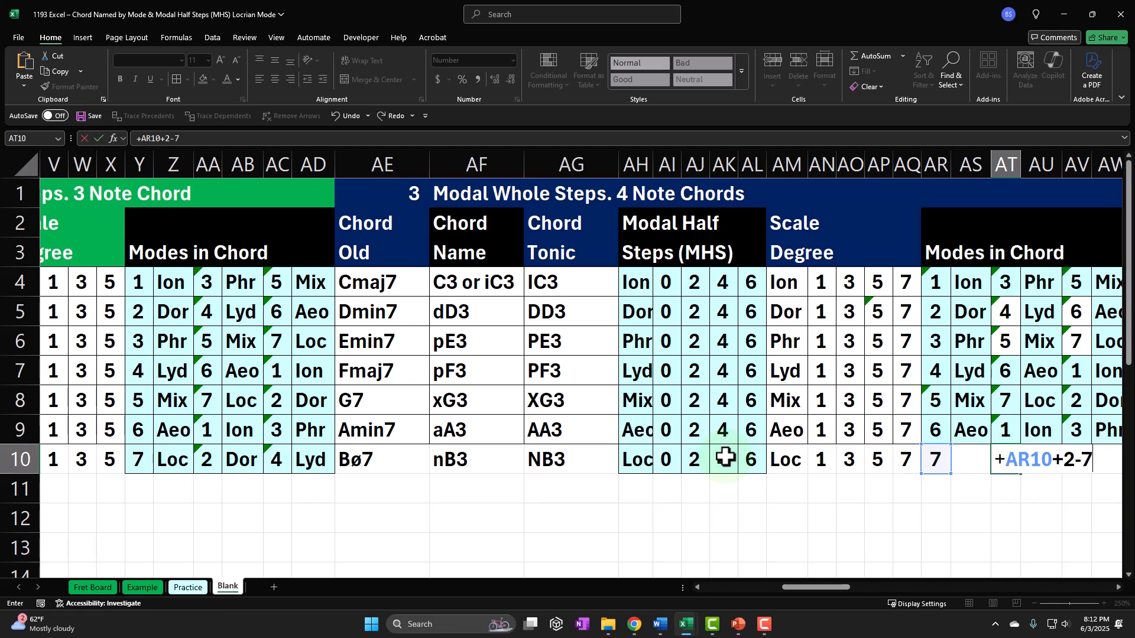
{"action": "key", "text": "Tab"}
- Clear the mode lookup formula from AU10
{"action": "key", "text": "Tab"}
{"action": "key", "text": "Tab"}
{"action": "key", "text": "Tab"}
{"action": "key", "text": "Left"}
{"action": "key", "text": "Left"}
{"action": "key", "text": "Left"}
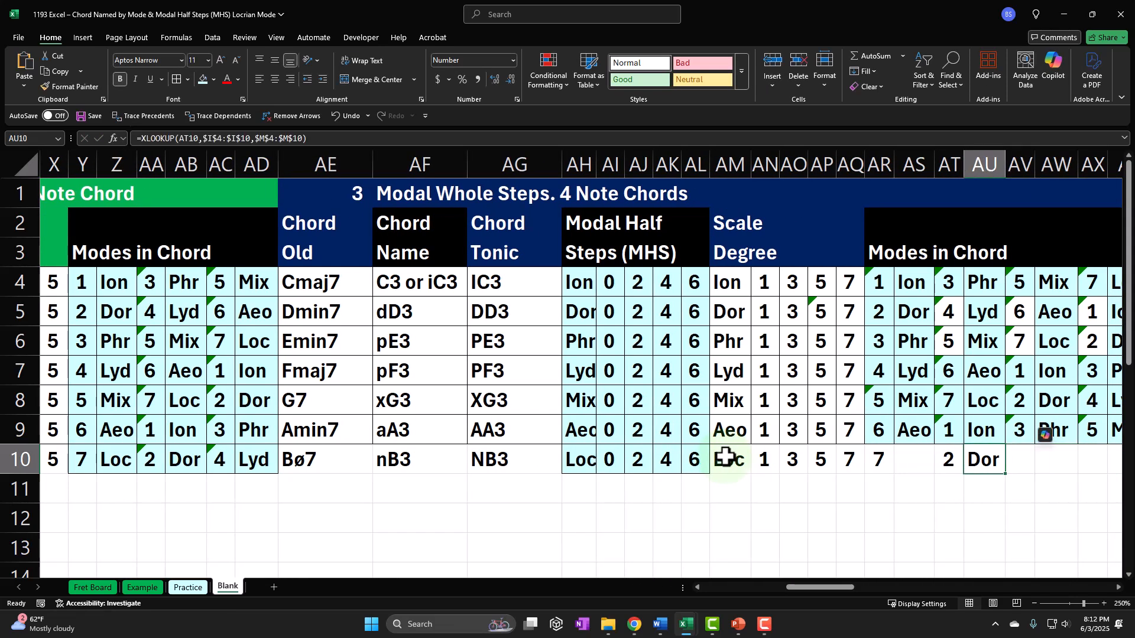
{"action": "key", "text": "Delete"}
- Enter the formula =AT10+2 in AV10 for the third mode number of the Locrian four-note chord
{"action": "key", "text": "Right"}
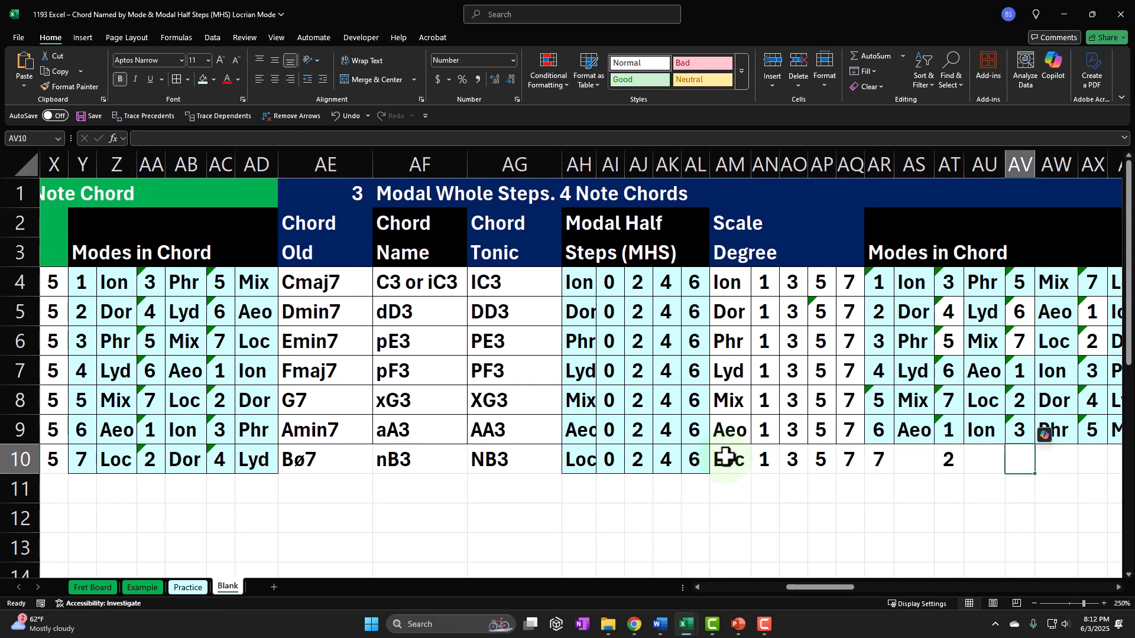
{"action": "type", "text": "="}
{"action": "key", "text": "Left"}
{"action": "key", "text": "Left"}
{"action": "type", "text": "+2-"}
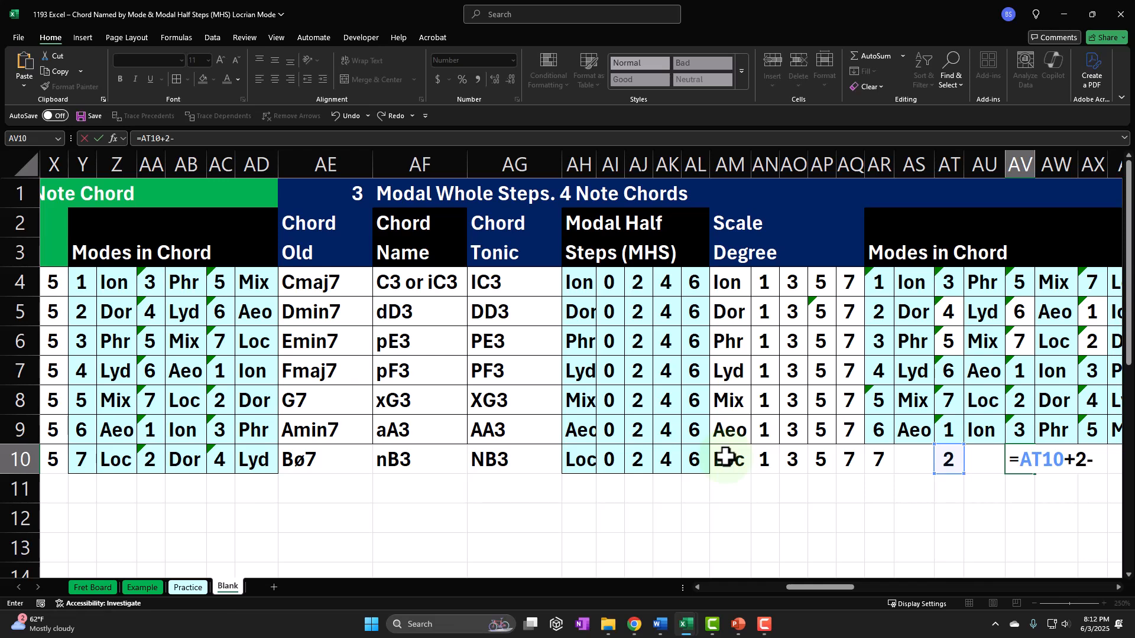
{"action": "type", "text": "7"}
{"action": "key", "text": "Tab"}
{"action": "key", "text": "Tab"}
{"action": "key", "text": "Tab"}
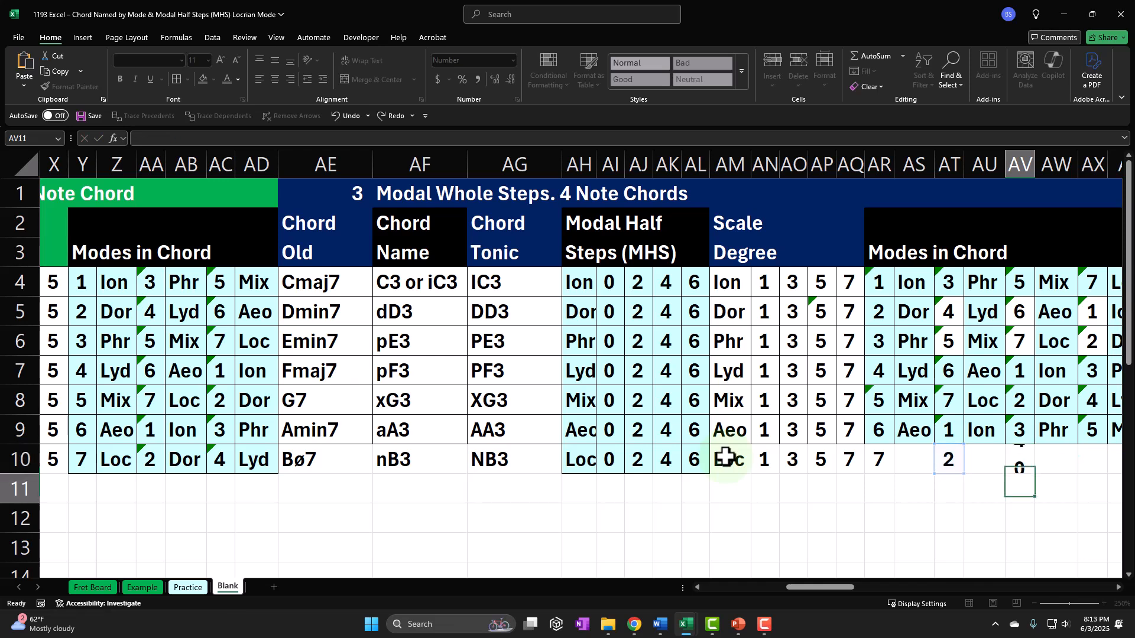
- Enter a formula in AX10 that adds 2 to AV10 for the chord's fourth mode number
{"action": "key", "text": "Left"}
{"action": "type", "text": "="}
{"action": "key", "text": "Left"}
{"action": "key", "text": "Left"}
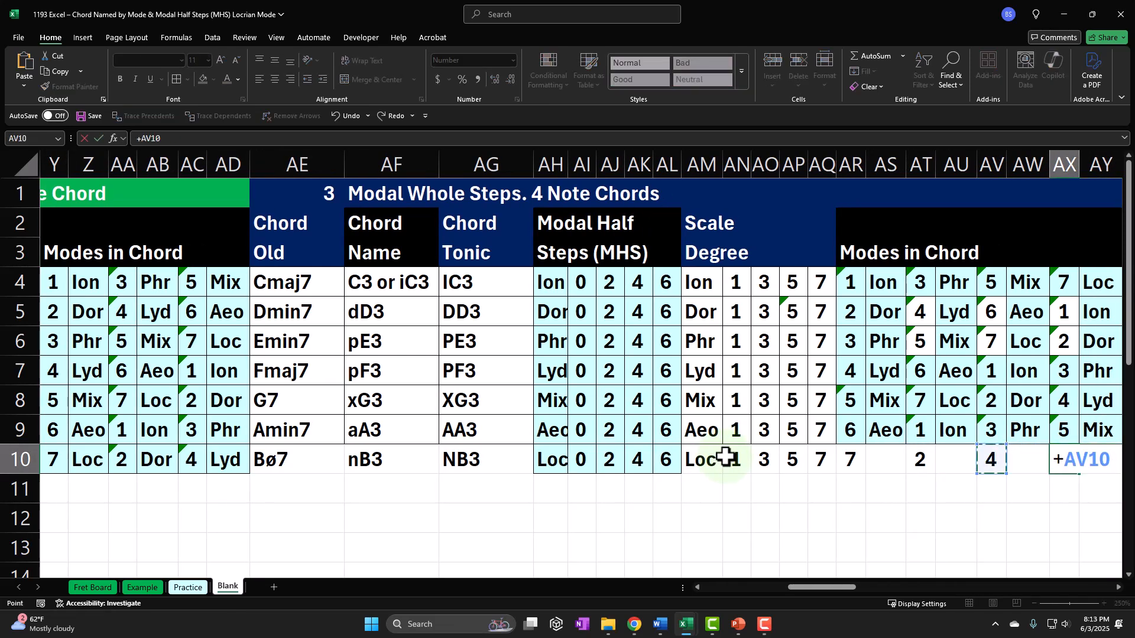
{"action": "type", "text": "+2"}
{"action": "key", "text": "Return"}
{"action": "key", "text": "Right"}
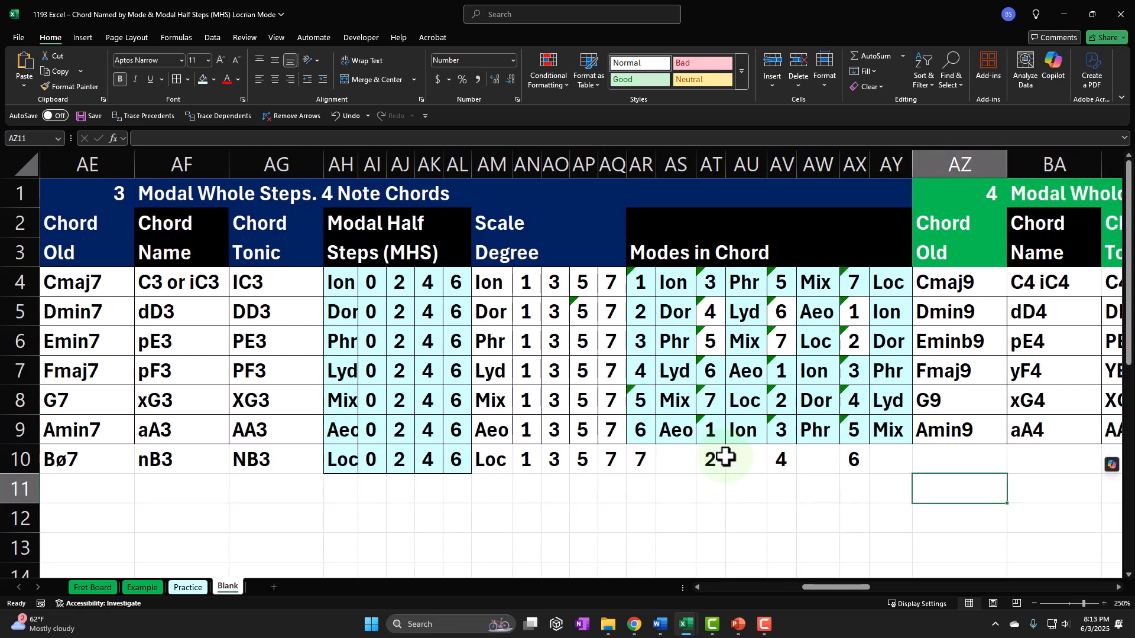
- Review the Locrian mode number formulas across AR10:AX10 in the four-note Modes in Chord section
{"action": "left_click", "coordinate": [647, 458]}
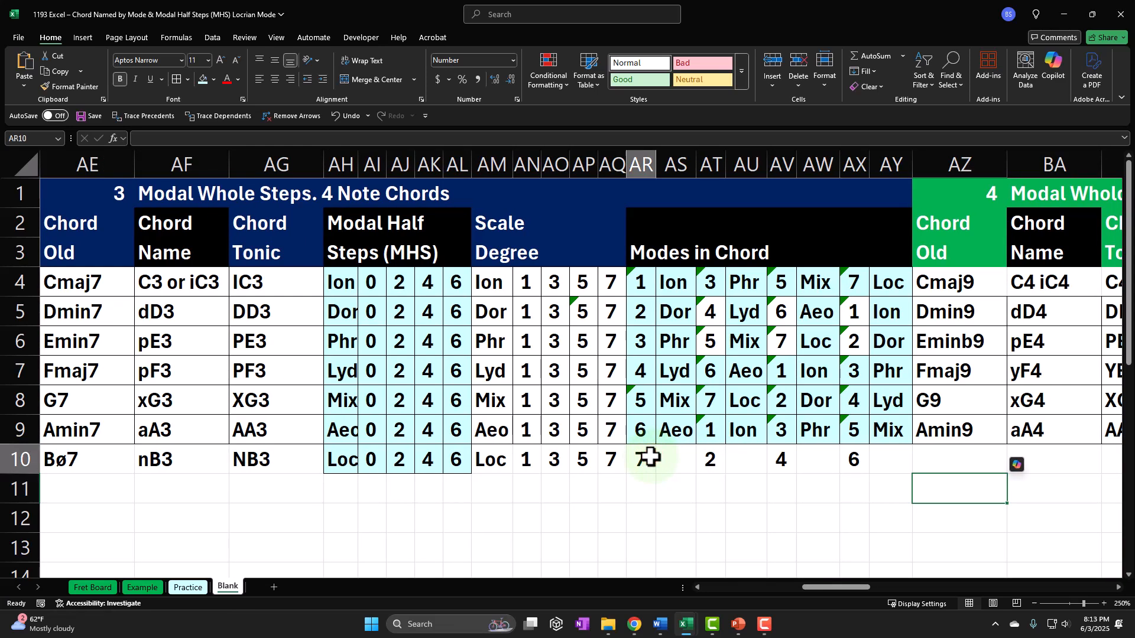
{"action": "key", "text": "Right"}
{"action": "key", "text": "Right"}
{"action": "key", "text": "Right"}
{"action": "key", "text": "Right"}
{"action": "key", "text": "Right"}
{"action": "key", "text": "Right"}
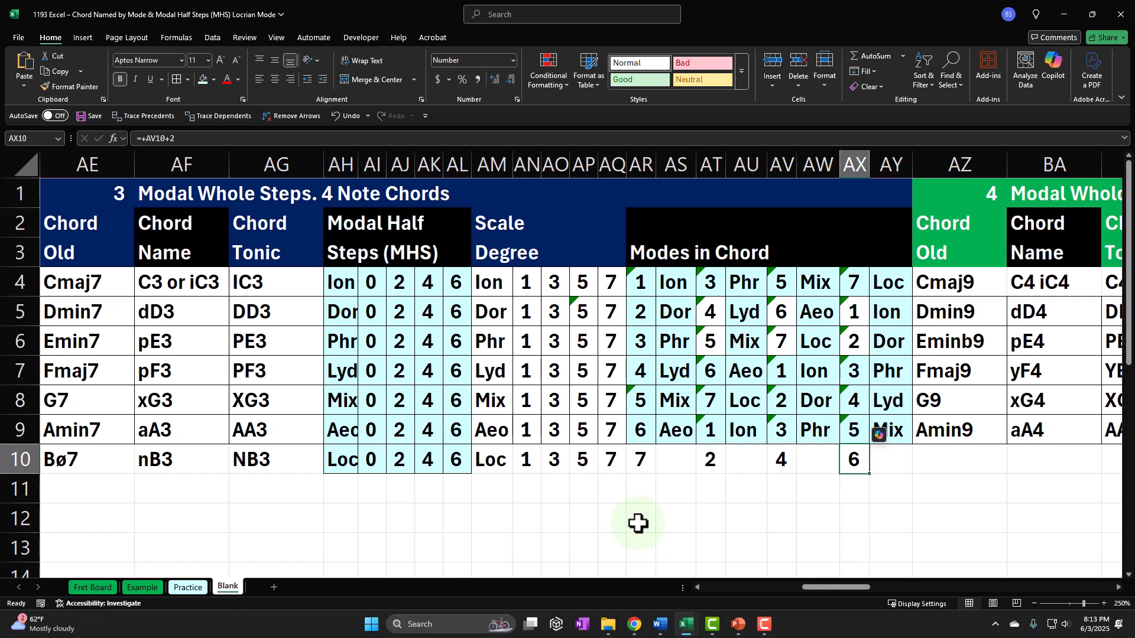
{"action": "key", "text": "Left"}
{"action": "key", "text": "Left"}
{"action": "key", "text": "Left"}
{"action": "key", "text": "Left"}
{"action": "key", "text": "Left"}
{"action": "key", "text": "Left"}
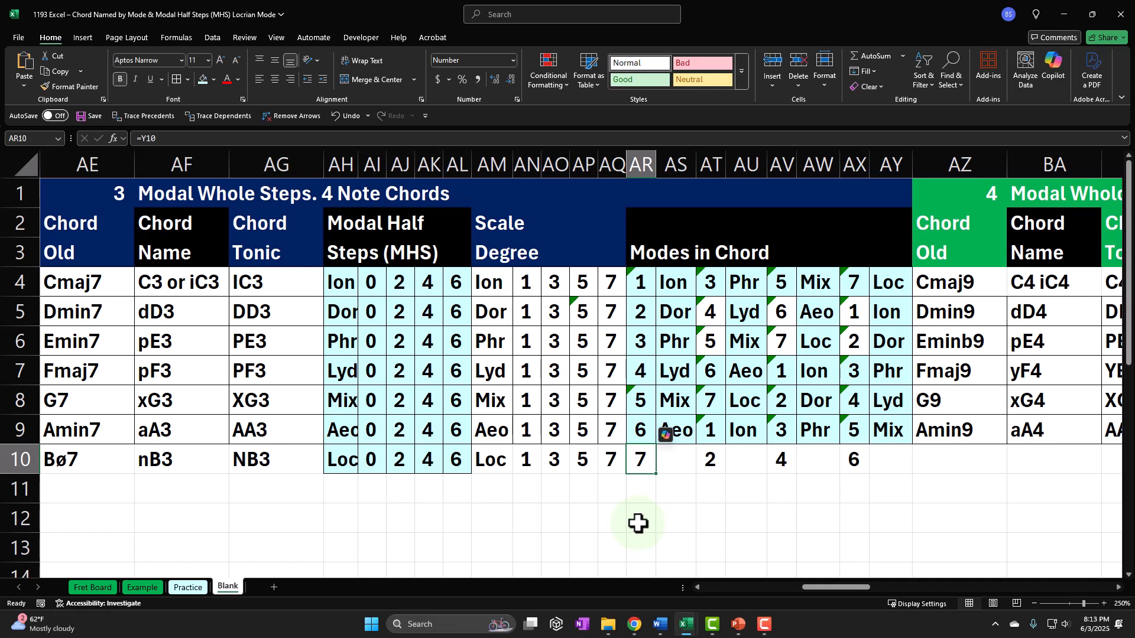
{"action": "key", "text": "Right"}
{"action": "key", "text": "Right"}
{"action": "key", "text": "Right"}
{"action": "key", "text": "Right"}
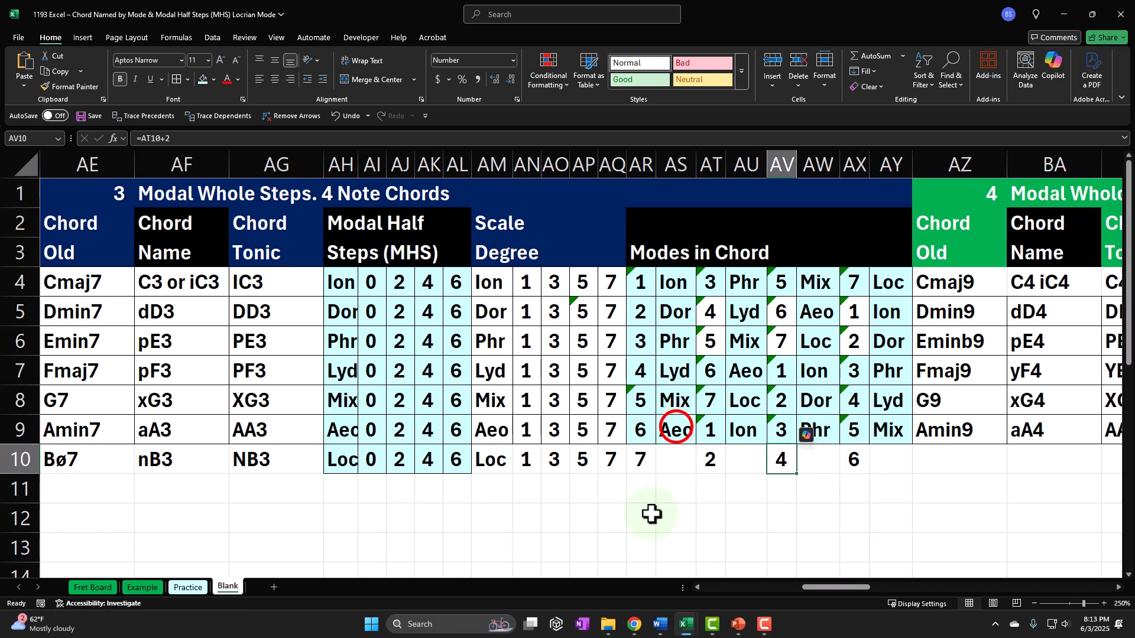
- Copy the mode name lookup from AS9 into AS10, AU10, AW10 and AY10
{"action": "left_click", "coordinate": [677, 427]}
{"action": "key", "text": "ctrl+c"}
{"action": "left_click", "coordinate": [675, 458]}
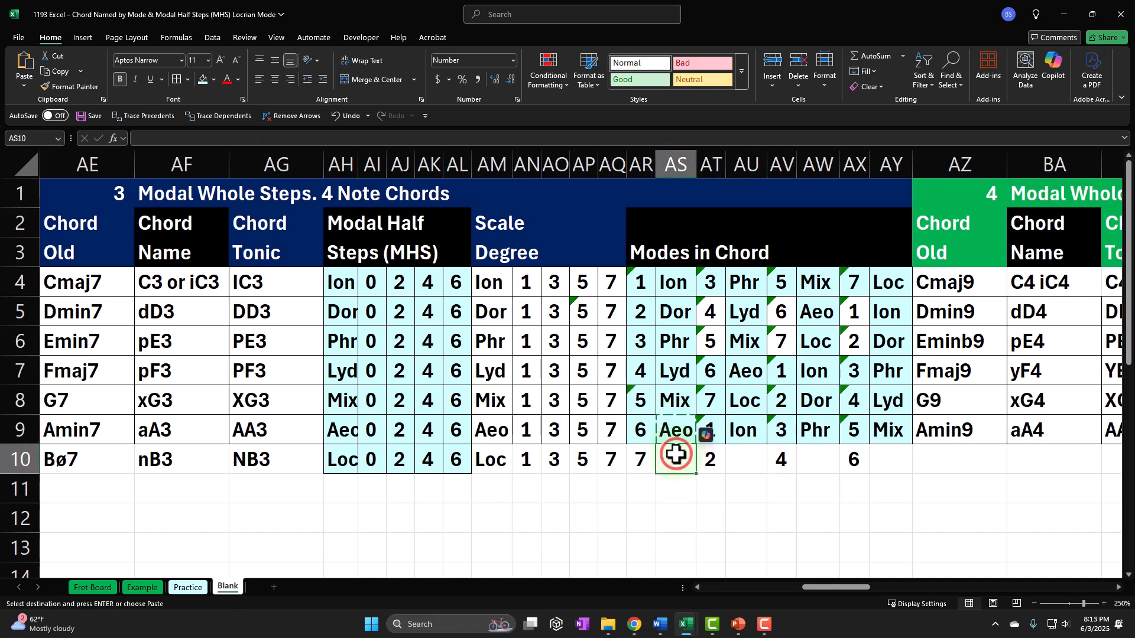
{"action": "key", "text": "ctrl+v"}
{"action": "left_click", "coordinate": [751, 460]}
{"action": "key", "text": "ctrl+v"}
{"action": "left_click", "coordinate": [813, 461]}
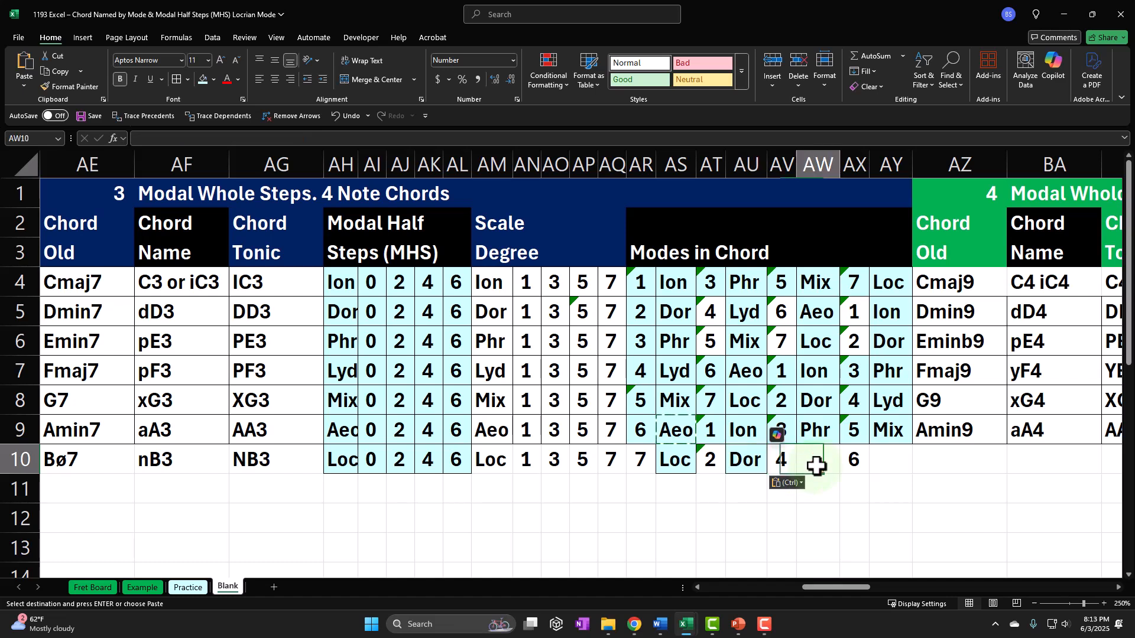
{"action": "key", "text": "ctrl+v"}
{"action": "left_click", "coordinate": [896, 458]}
{"action": "key", "text": "ctrl+v"}
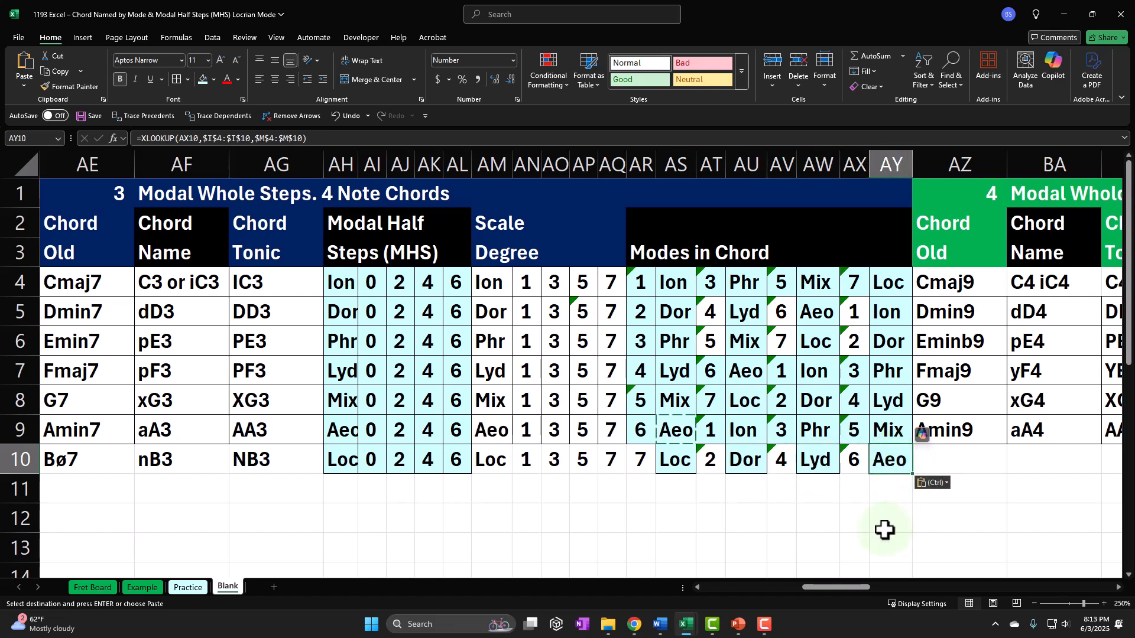
- Apply cell borders and the light blue fill to the Locrian modes in AR10:AY10
{"action": "left_click_drag", "start_coordinate": [836, 454], "coordinate": [876, 456]}
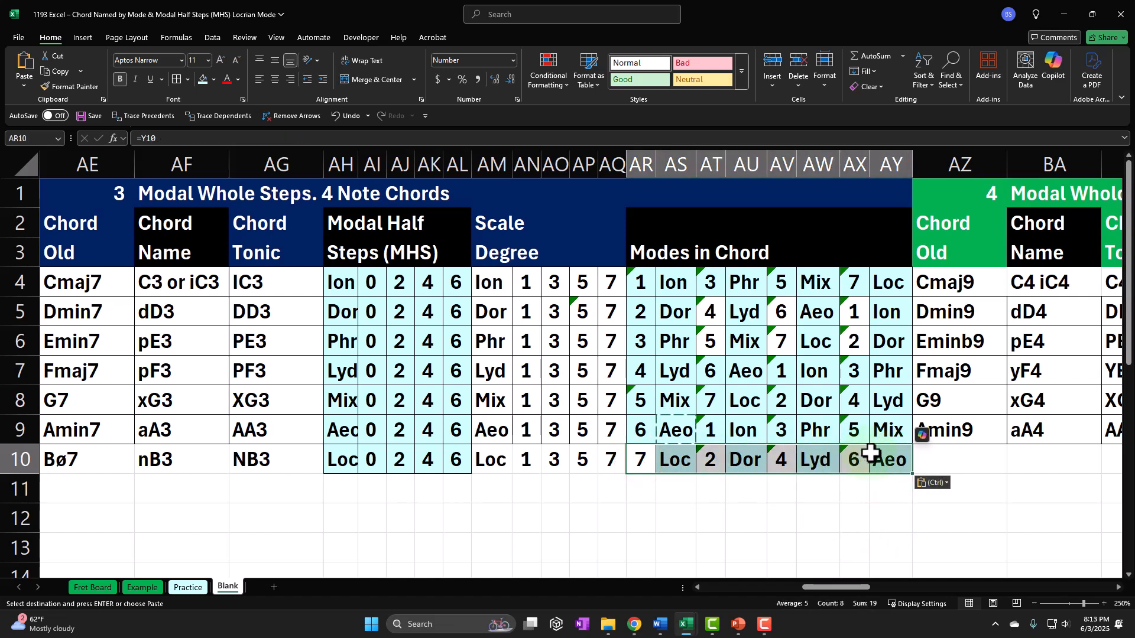
{"action": "left_click", "coordinate": [172, 81]}
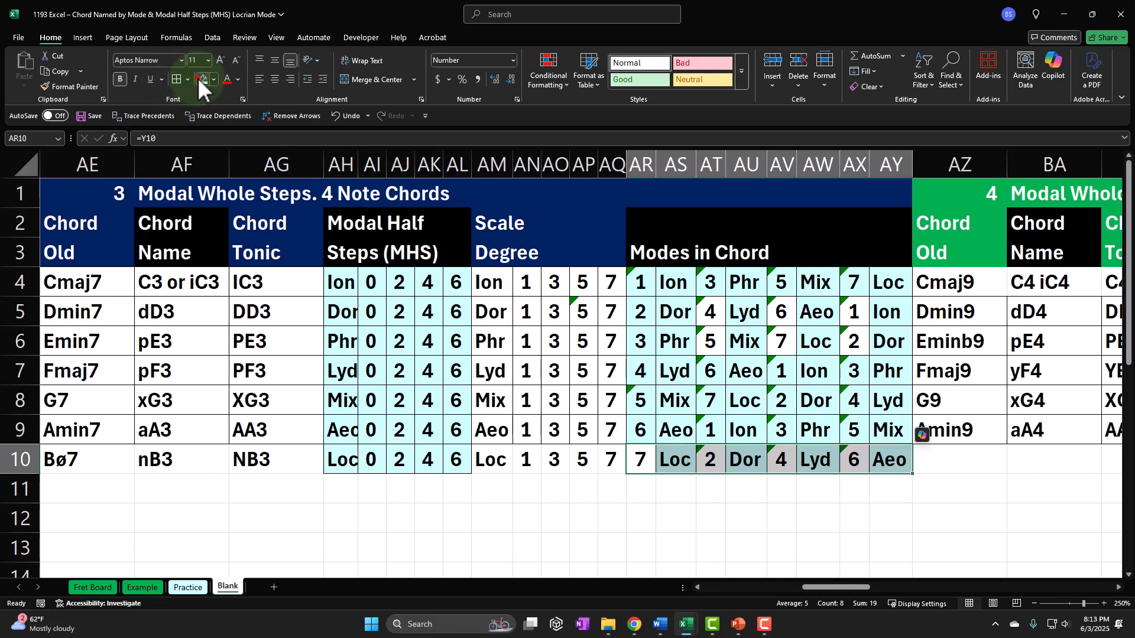
{"action": "left_click", "coordinate": [199, 79]}
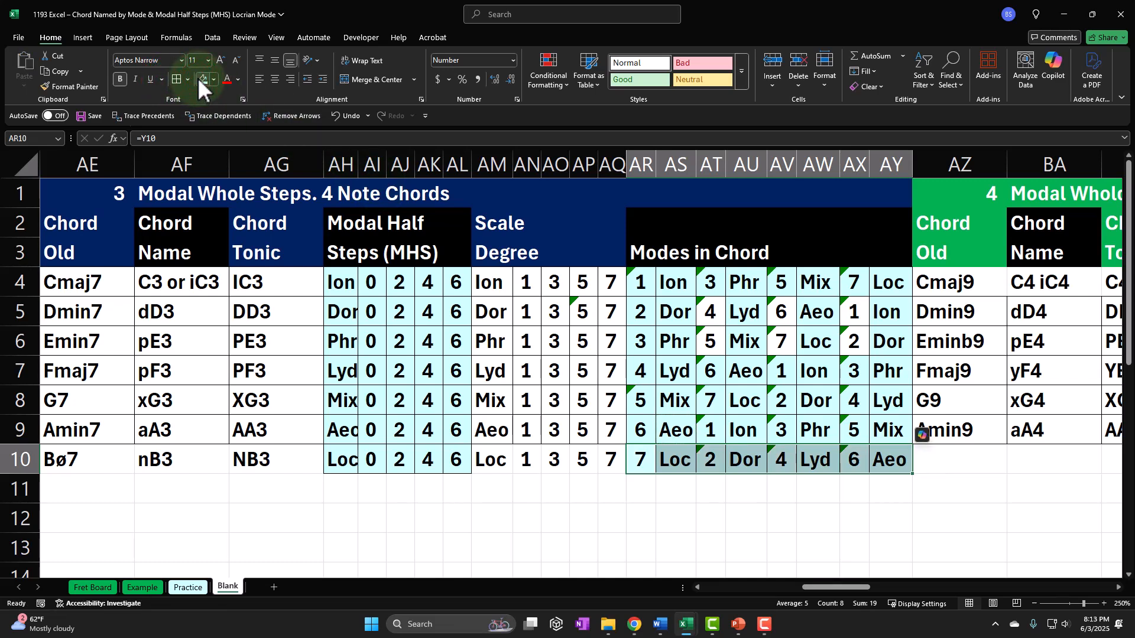
{"action": "left_click", "coordinate": [751, 460]}
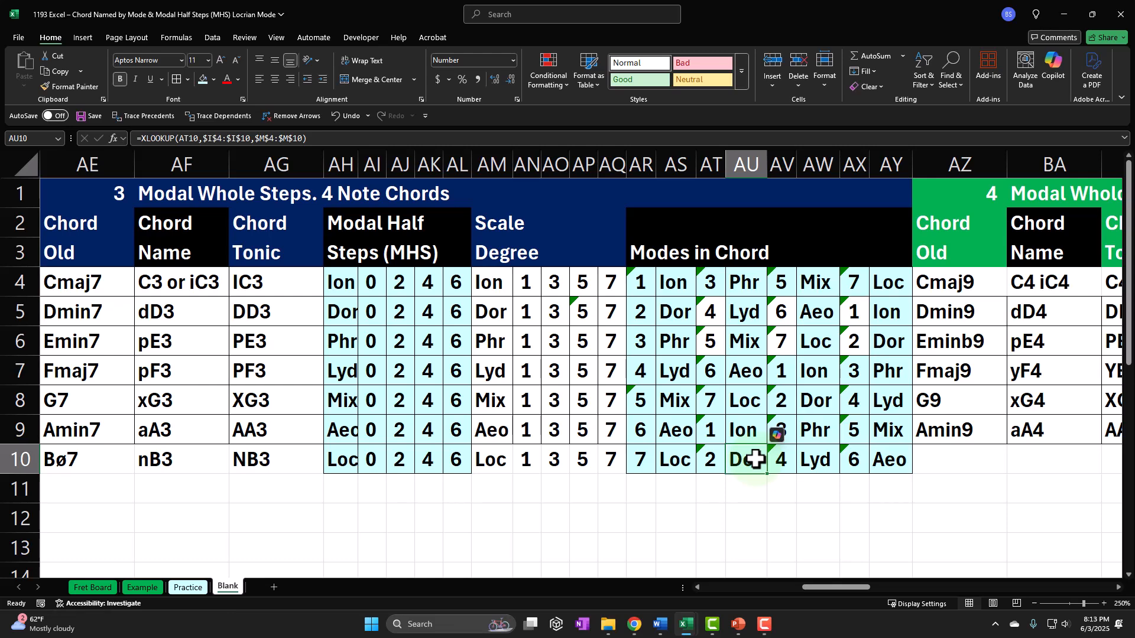
- Paste the old chord name Bøb9 into AZ10 of the five-note chord table
{"action": "key", "text": "Right"}
{"action": "key", "text": "Right"}
{"action": "key", "text": "Right"}
{"action": "key", "text": "Right"}
{"action": "key", "text": "Right"}
{"action": "key", "text": "Right"}
{"action": "key", "text": "Right"}
{"action": "key", "text": "Right"}
{"action": "key", "text": "Right"}
{"action": "key", "text": "Right"}
{"action": "key", "text": "Right"}
{"action": "key", "text": "Right"}
{"action": "key", "text": "Right"}
{"action": "key", "text": "Right"}
{"action": "key", "text": "Right"}
{"action": "key", "text": "Right"}
{"action": "key", "text": "Right"}
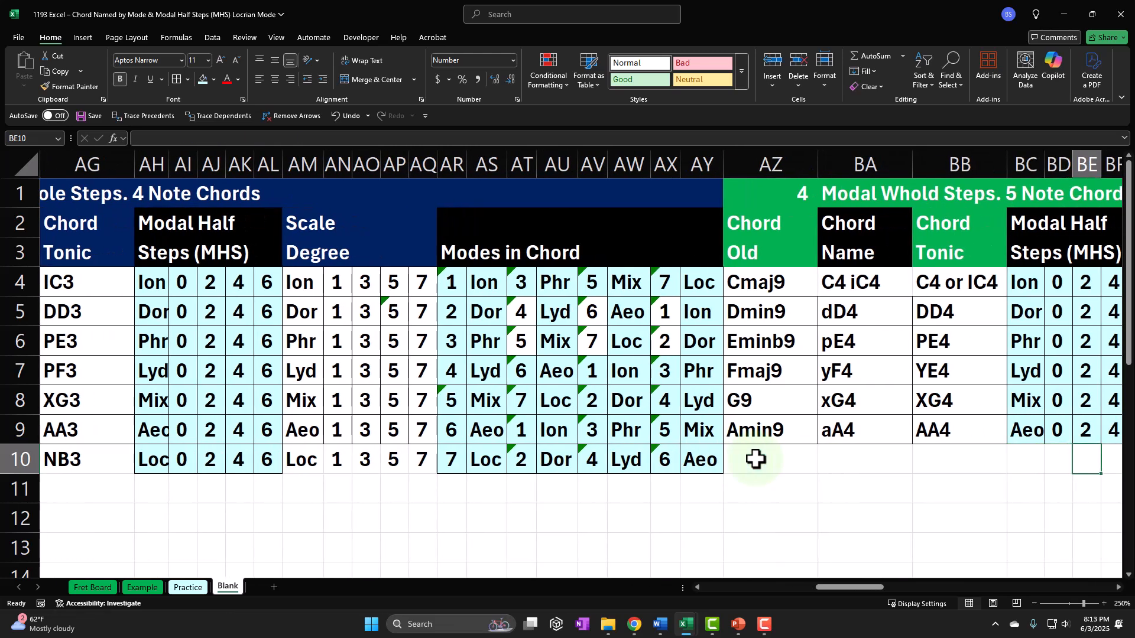
{"action": "key", "text": "Right"}
{"action": "key", "text": "Right"}
{"action": "key", "text": "Right"}
{"action": "key", "text": "Right"}
{"action": "key", "text": "Right"}
{"action": "key", "text": "Right"}
{"action": "key", "text": "Right"}
{"action": "key", "text": "Right"}
{"action": "key", "text": "Right"}
{"action": "key", "text": "Right"}
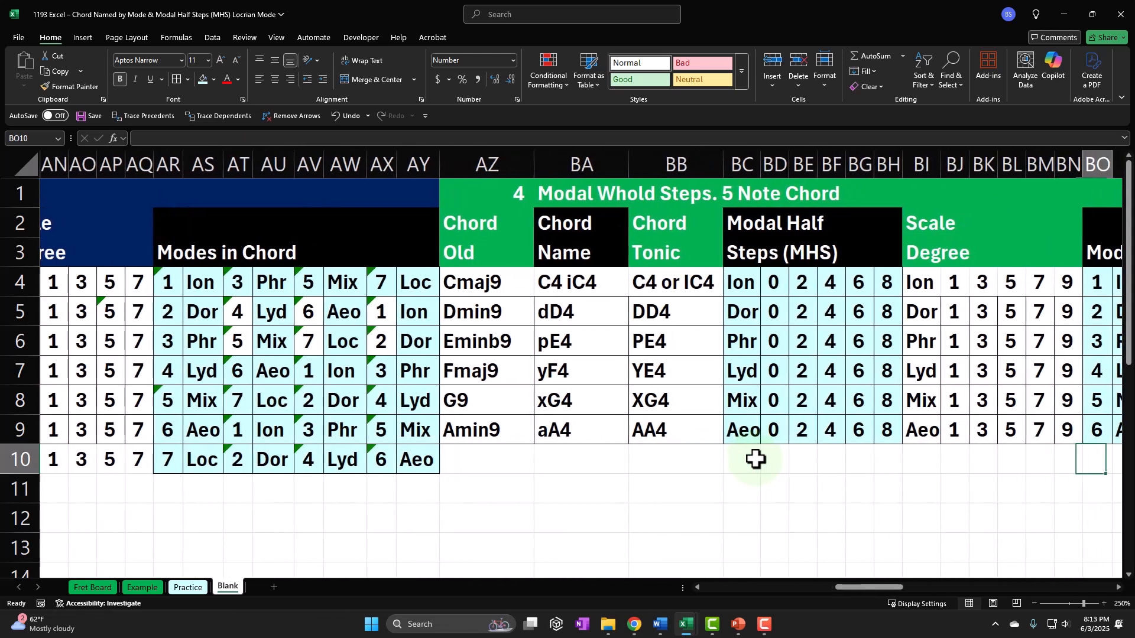
{"action": "key", "text": "Right"}
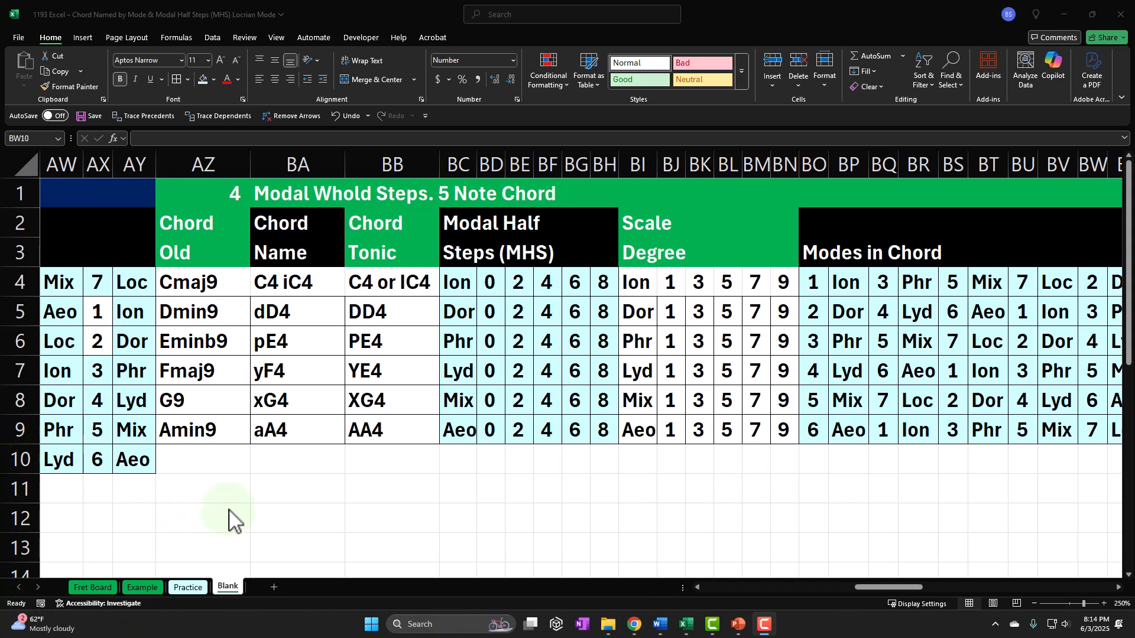
{"action": "left_click", "coordinate": [208, 459]}
{"action": "key", "text": "ctrl+v"}
{"action": "left_click", "coordinate": [208, 506]}
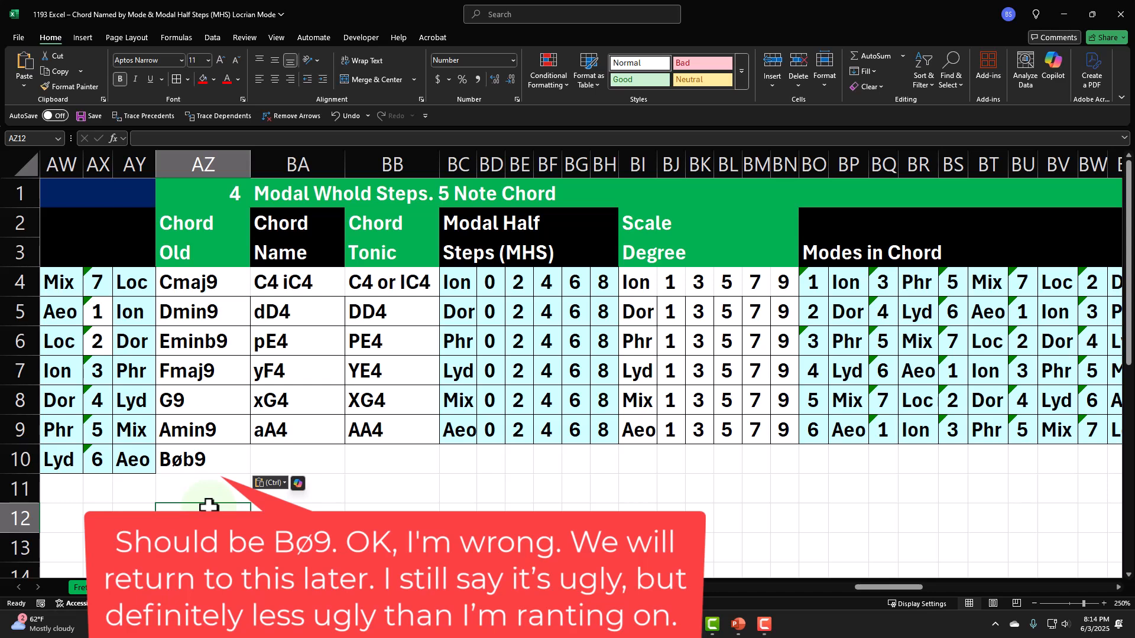
- Enter the chord name nB4 in BA10 of the five-note chord table
{"action": "key", "text": "Up"}
{"action": "key", "text": "Up"}
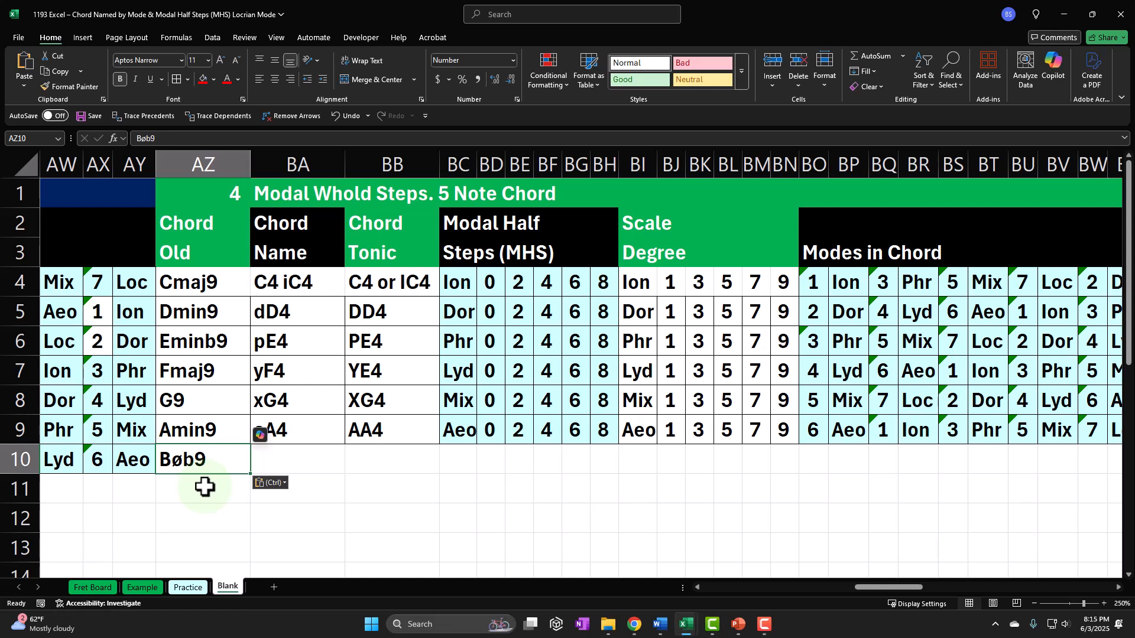
{"action": "key", "text": "Right"}
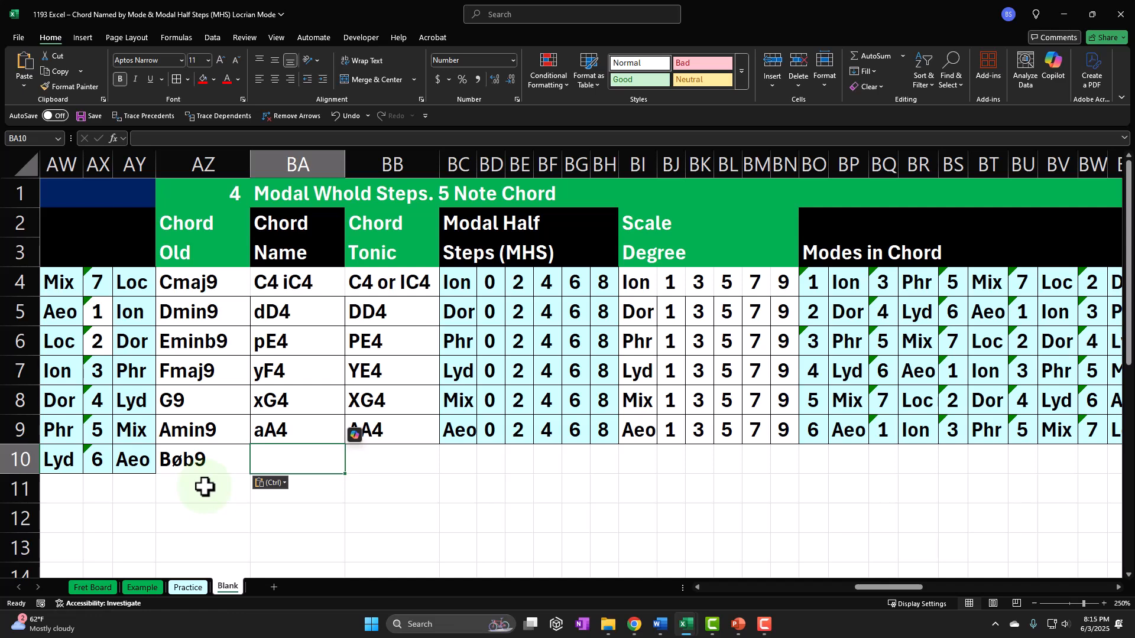
{"action": "type", "text": "n"}
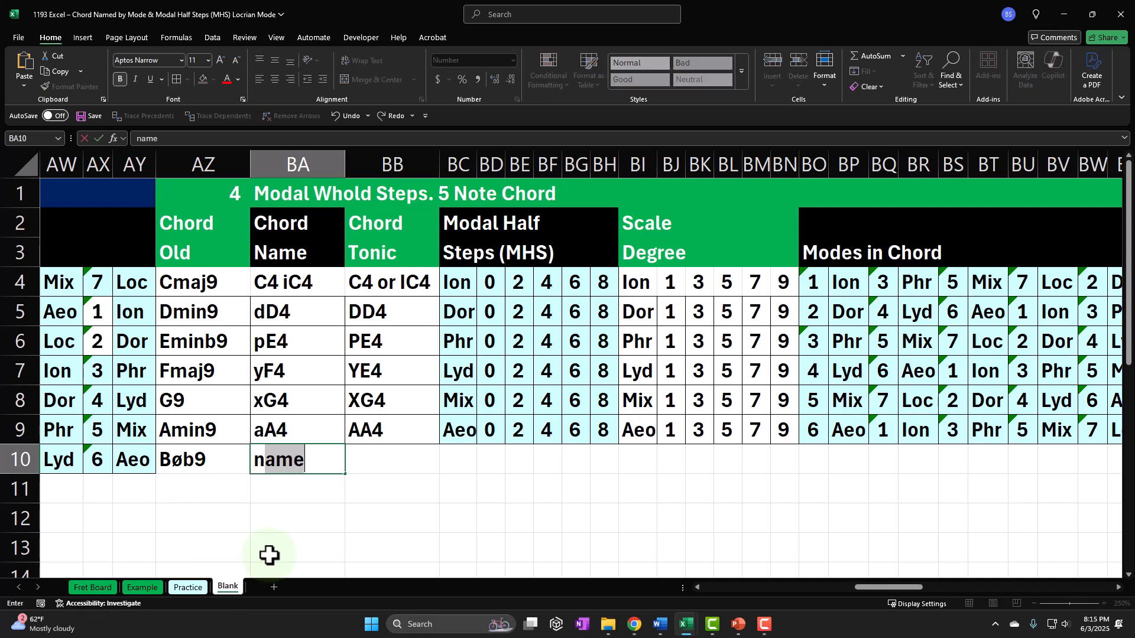
{"action": "type", "text": "B4"}
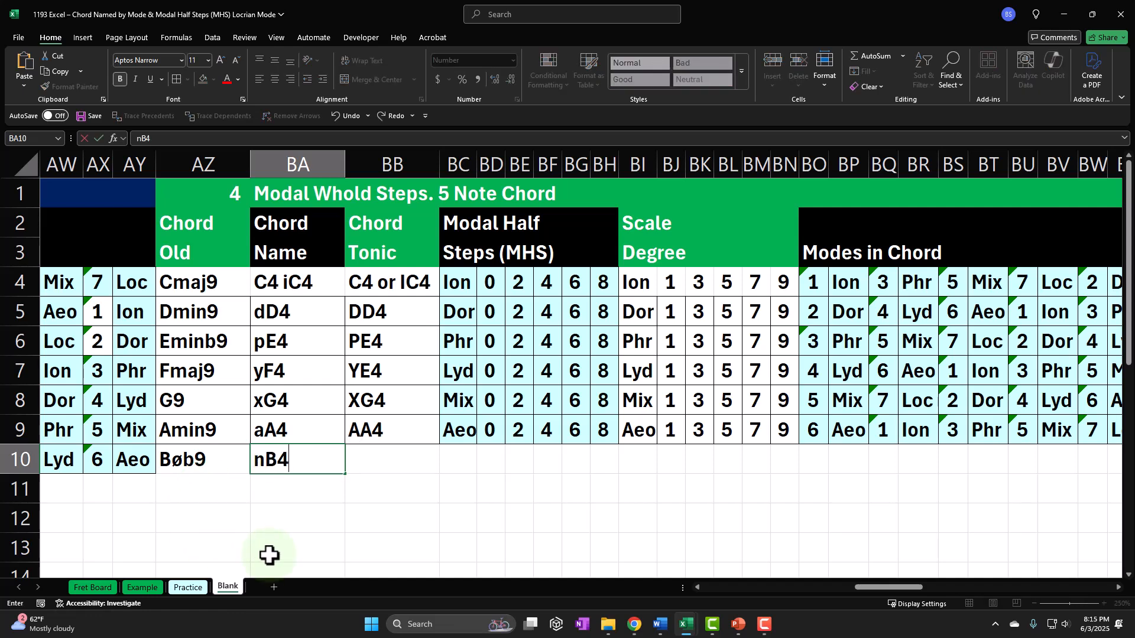
{"action": "key", "text": "Return"}
{"action": "key", "text": "Up"}
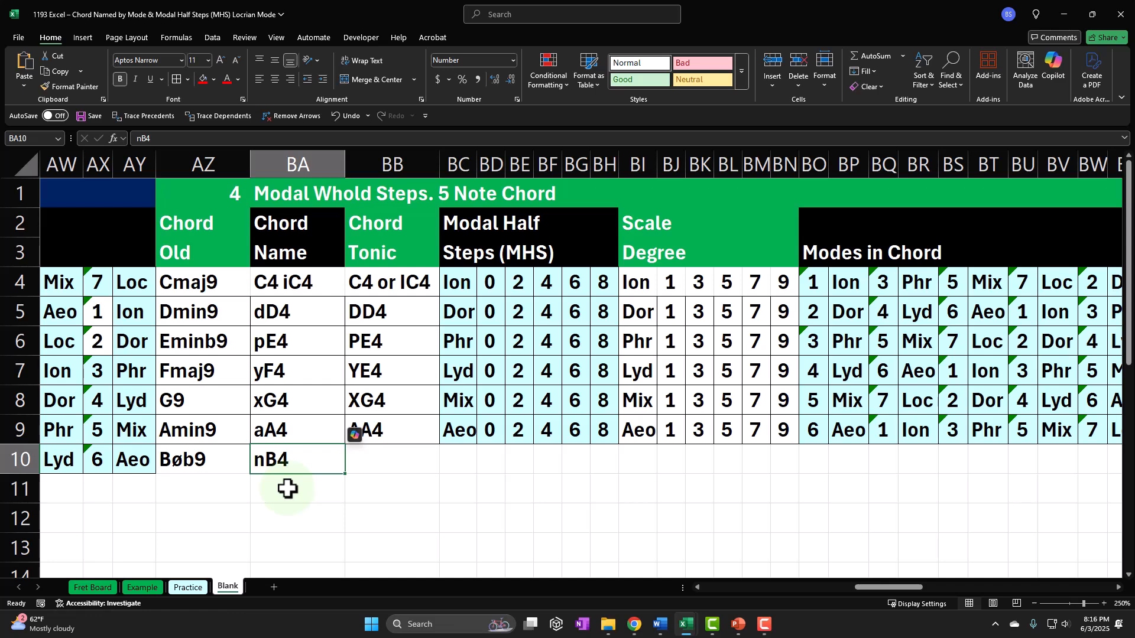
- Enter the chord tonic NB4 in BB10 of the five-note chord table
{"action": "left_click", "coordinate": [221, 459]}
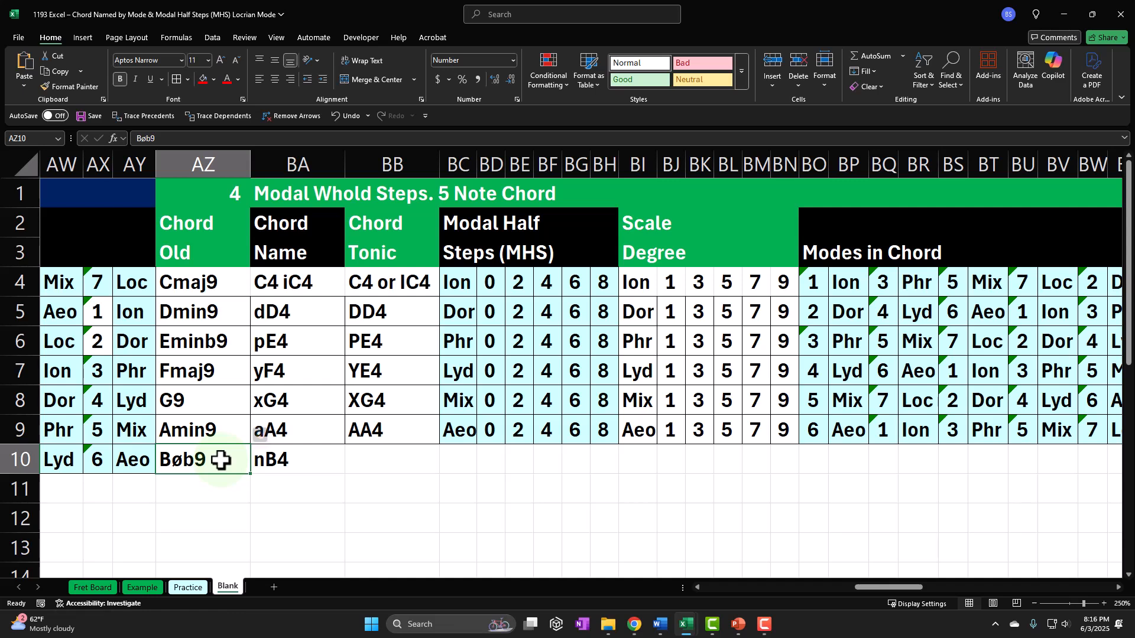
{"action": "key", "text": "Right"}
{"action": "key", "text": "Right"}
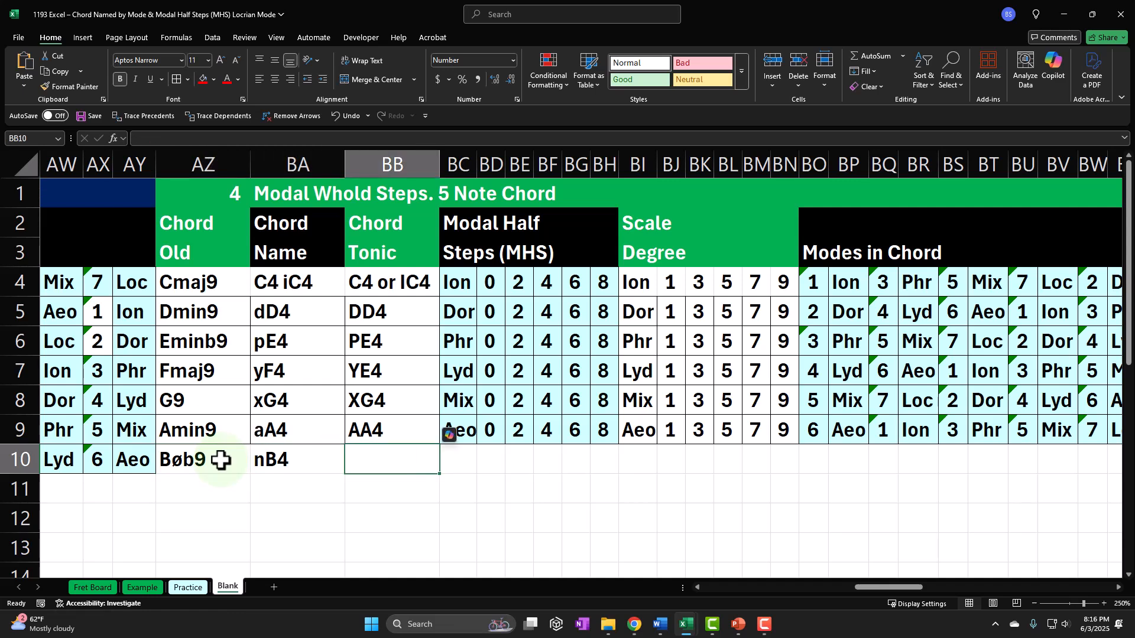
{"action": "type", "text": "NB"}
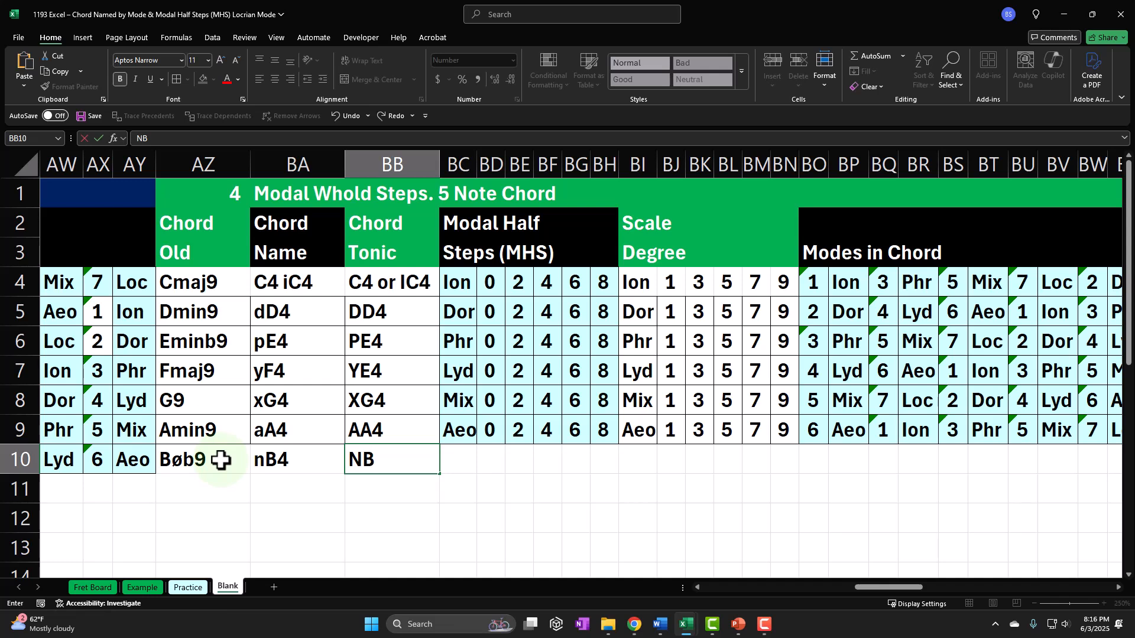
{"action": "type", "text": "4"}
{"action": "key", "text": "Return"}
{"action": "key", "text": "Up"}
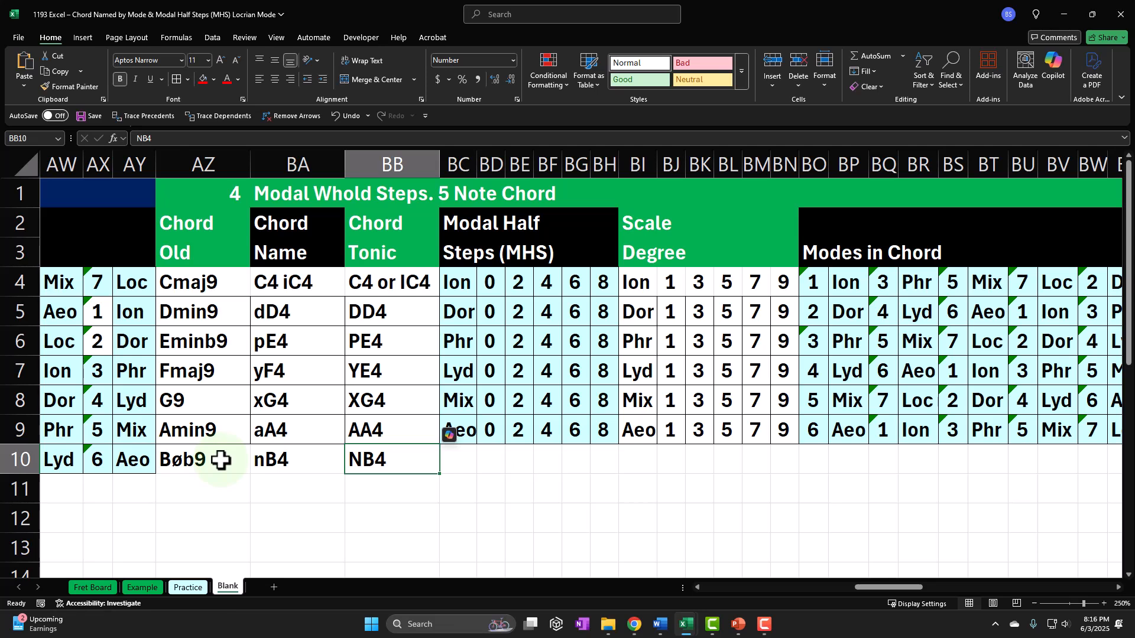
- Trace the five-note Locrian chord by selecting every other note and mode pair from F11:G11 through F19:G19
{"action": "key", "text": "Left"}
{"action": "key", "text": "Left"}
{"action": "key", "text": "Left"}
{"action": "key", "text": "Left"}
{"action": "key", "text": "Left"}
{"action": "key", "text": "Left"}
{"action": "key", "text": "Left"}
{"action": "key", "text": "Left"}
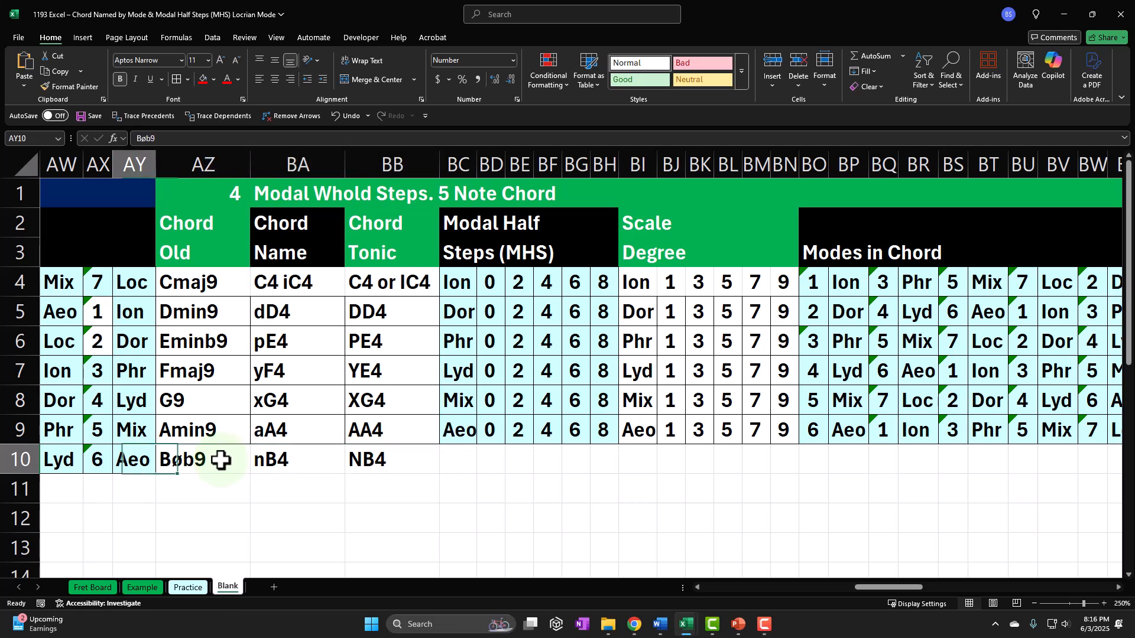
{"action": "key", "text": "Left"}
{"action": "key", "text": "Left"}
{"action": "key", "text": "Left"}
{"action": "key", "text": "Left"}
{"action": "key", "text": "Left"}
{"action": "key", "text": "Left"}
{"action": "key", "text": "Left"}
{"action": "key", "text": "Left"}
{"action": "key", "text": "Left"}
{"action": "key", "text": "Left"}
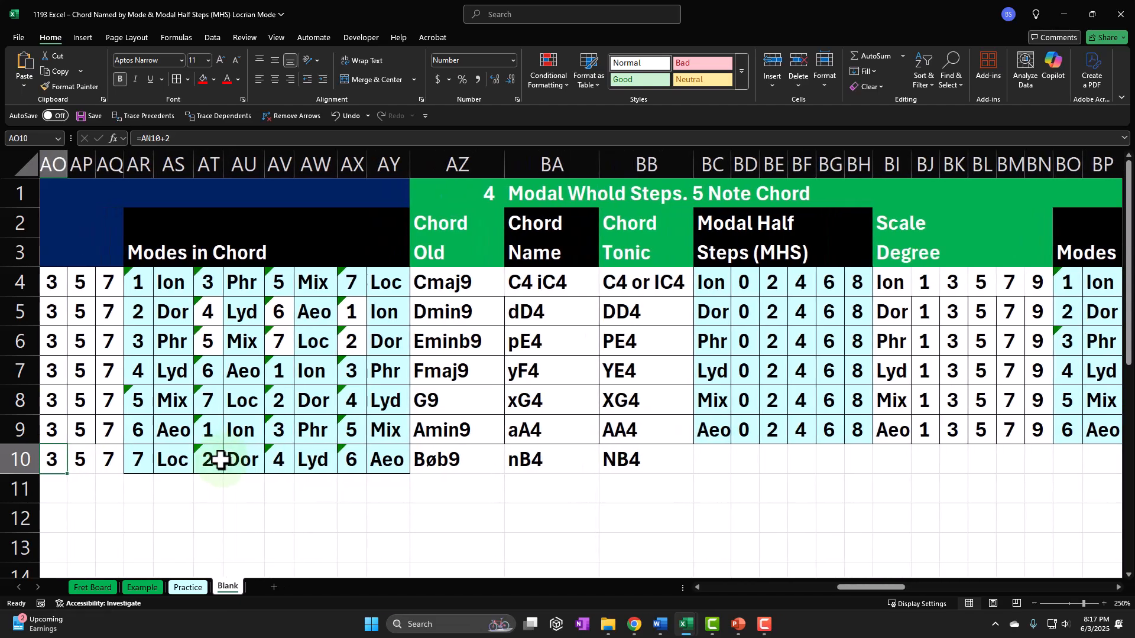
{"action": "key", "text": "Left"}
{"action": "key", "text": "Left"}
{"action": "key", "text": "Left"}
{"action": "key", "text": "Left"}
{"action": "key", "text": "Left"}
{"action": "key", "text": "Left"}
{"action": "key", "text": "Left"}
{"action": "key", "text": "Left"}
{"action": "key", "text": "Left"}
{"action": "key", "text": "Left"}
{"action": "key", "text": "Left"}
{"action": "key", "text": "Left"}
{"action": "key", "text": "Left"}
{"action": "key", "text": "Left"}
{"action": "key", "text": "Left"}
{"action": "key", "text": "Left"}
{"action": "key", "text": "Left"}
{"action": "key", "text": "Left"}
{"action": "key", "text": "Left"}
{"action": "key", "text": "Left"}
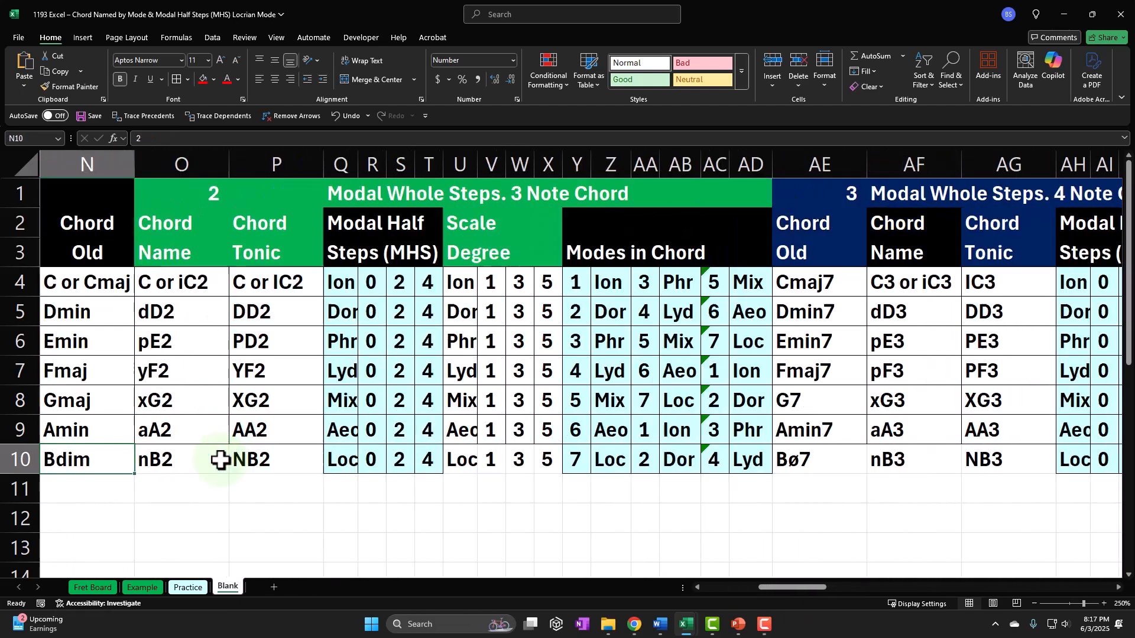
{"action": "scroll", "coordinate": [313, 473], "scroll_direction": "down", "scroll_amount": 3}
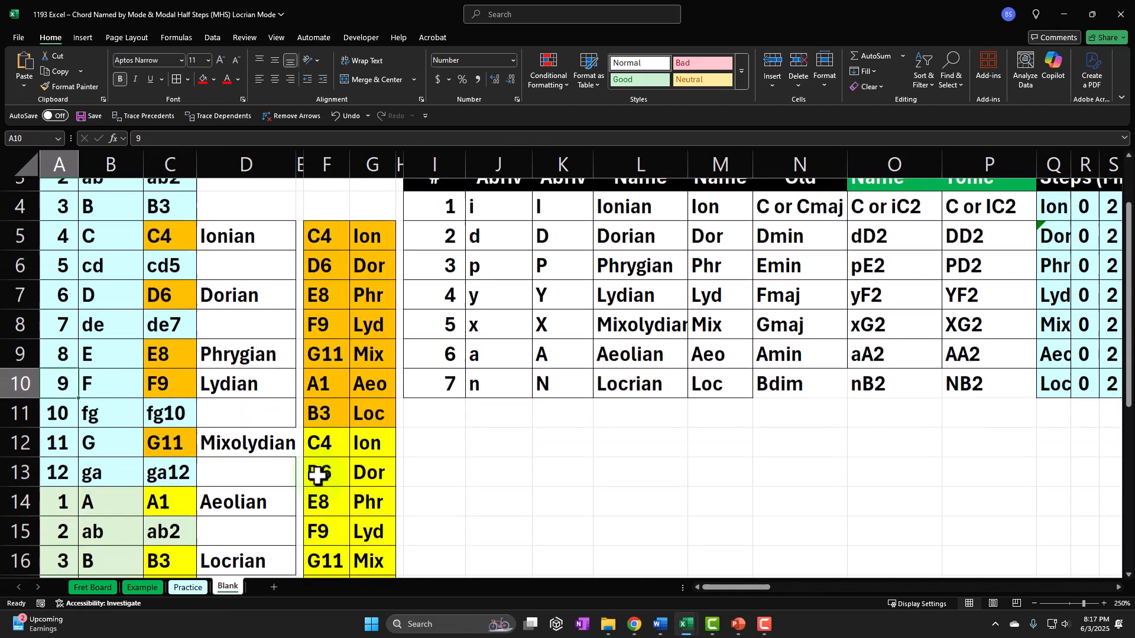
{"action": "left_click_drag", "start_coordinate": [330, 222], "coordinate": [370, 223]}
{"action": "left_click_drag", "start_coordinate": [328, 278], "coordinate": [366, 279]}
{"action": "left_click_drag", "start_coordinate": [329, 343], "coordinate": [366, 342]}
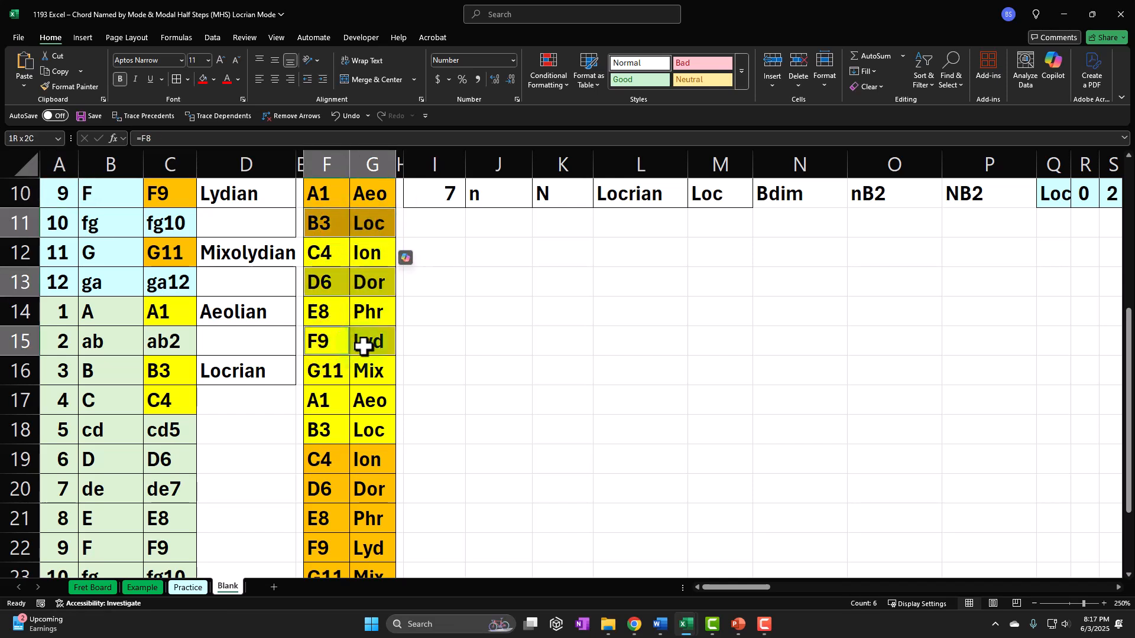
{"action": "left_click_drag", "start_coordinate": [326, 400], "coordinate": [357, 401]}
{"action": "left_click_drag", "start_coordinate": [324, 459], "coordinate": [359, 461]}
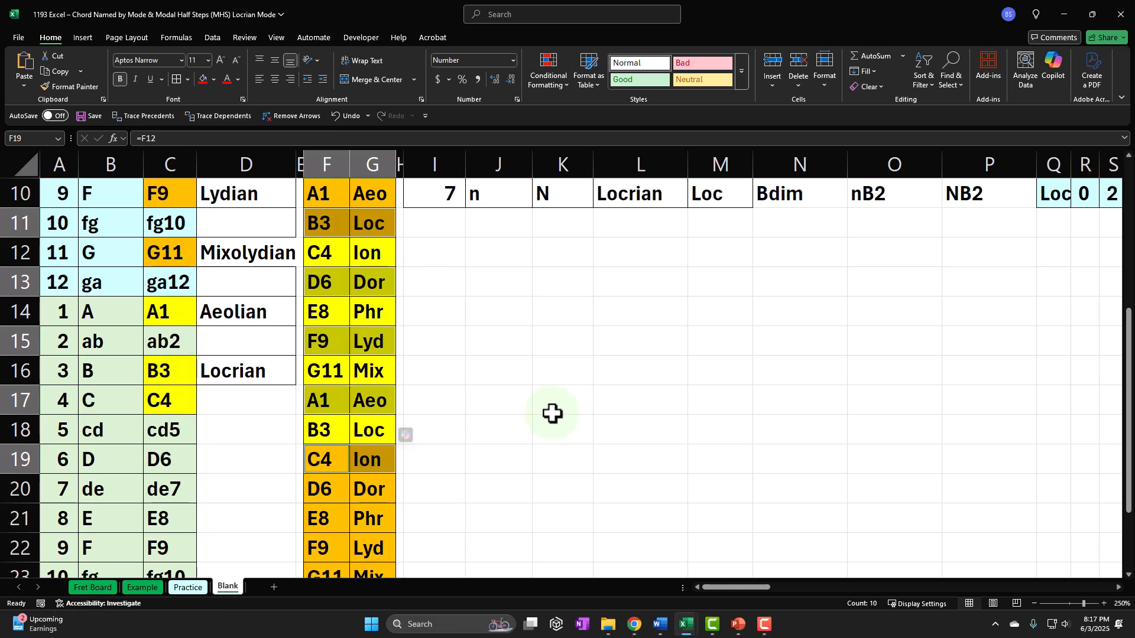
{"action": "scroll", "coordinate": [595, 433], "scroll_direction": "up", "scroll_amount": 2}
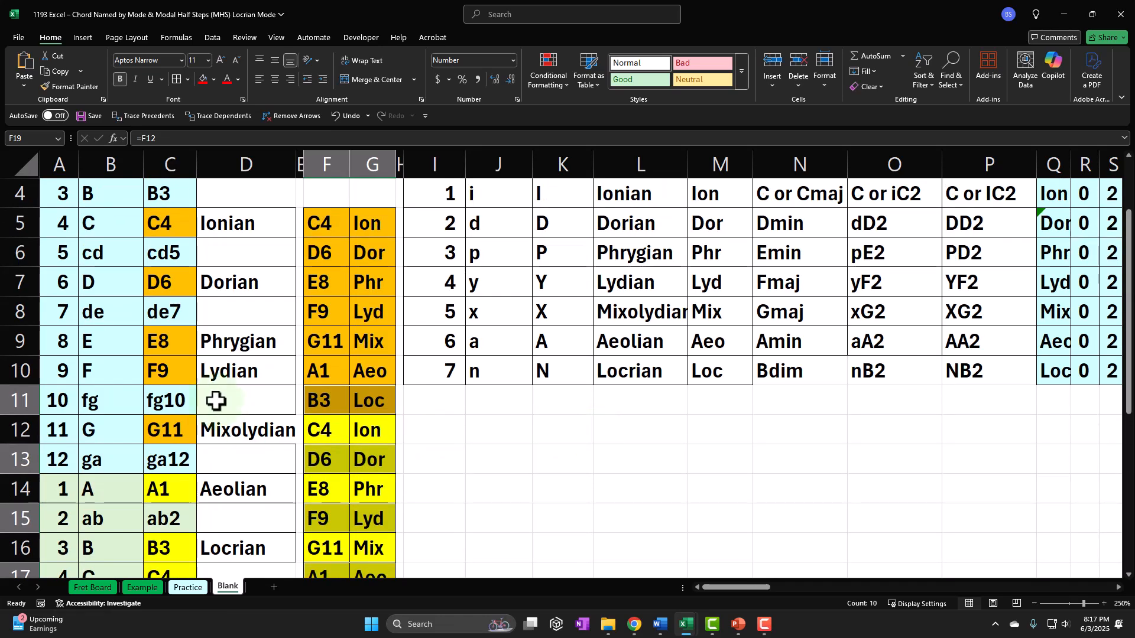
{"action": "scroll", "coordinate": [643, 426], "scroll_direction": "up", "scroll_amount": 1}
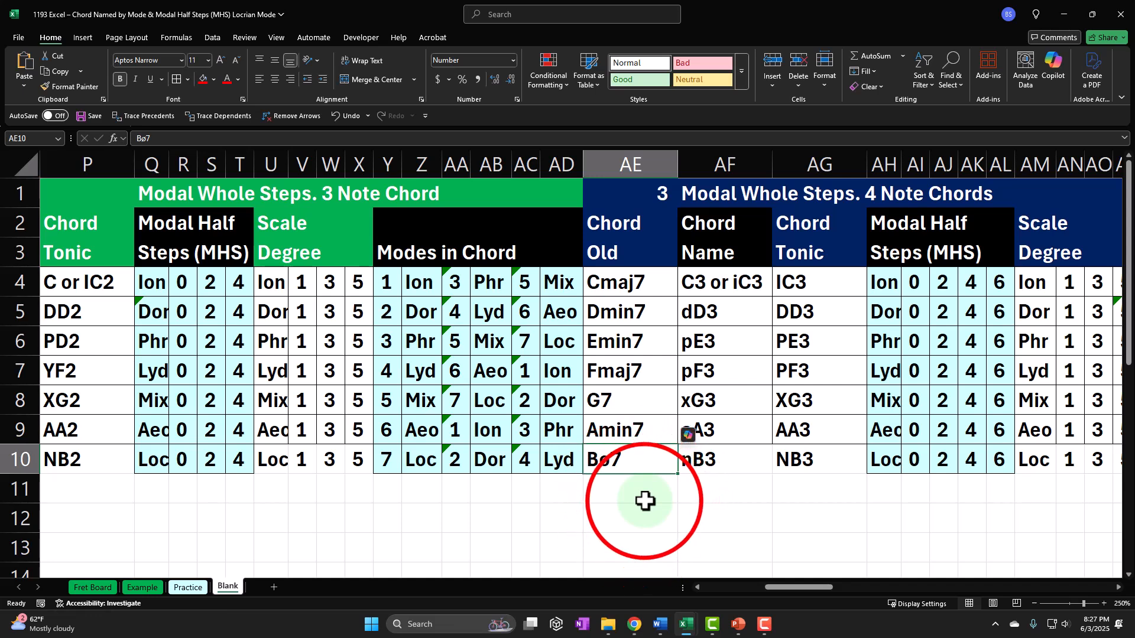
- Compare the old and new Locrian chord names in row 10 of the four-note and five-note chord tables
{"action": "left_click", "coordinate": [644, 502]}
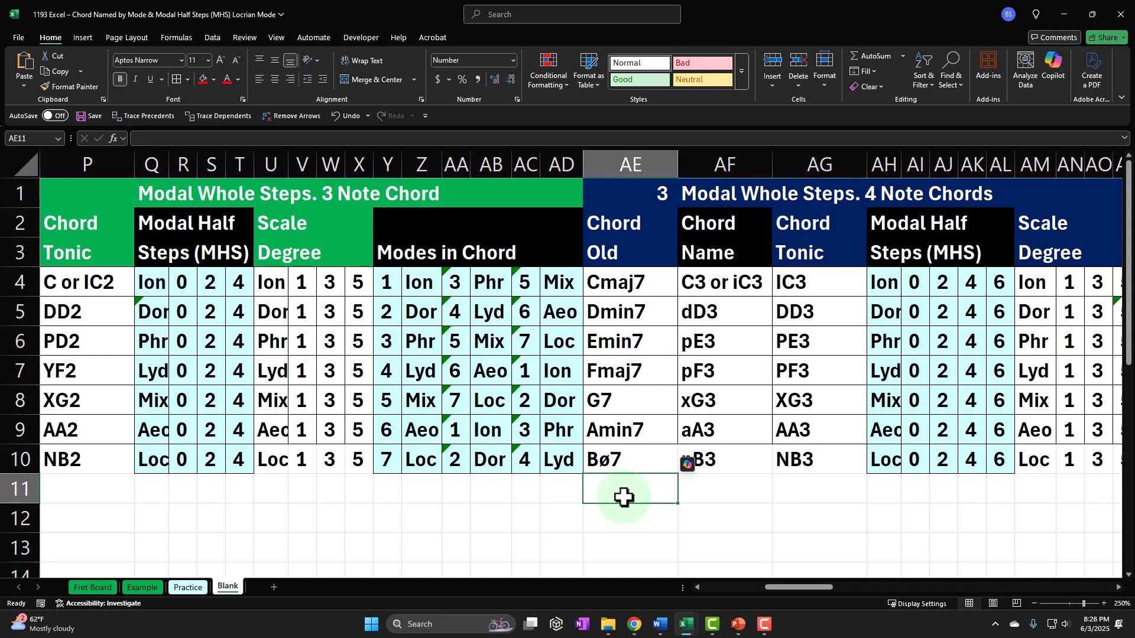
{"action": "left_click", "coordinate": [620, 460]}
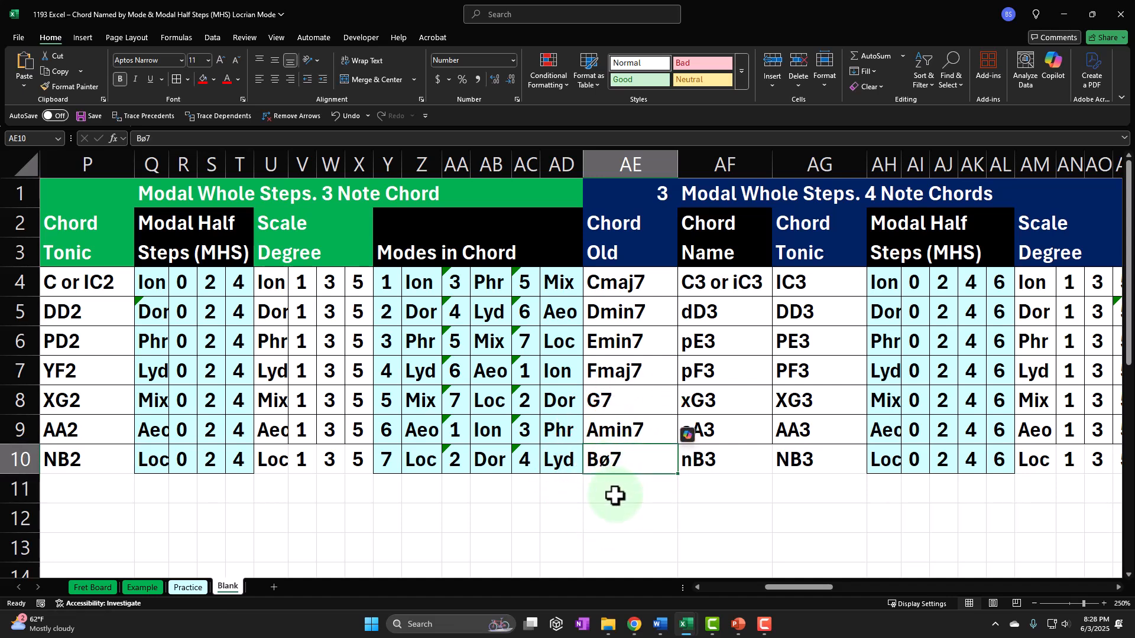
{"action": "key", "text": "Right"}
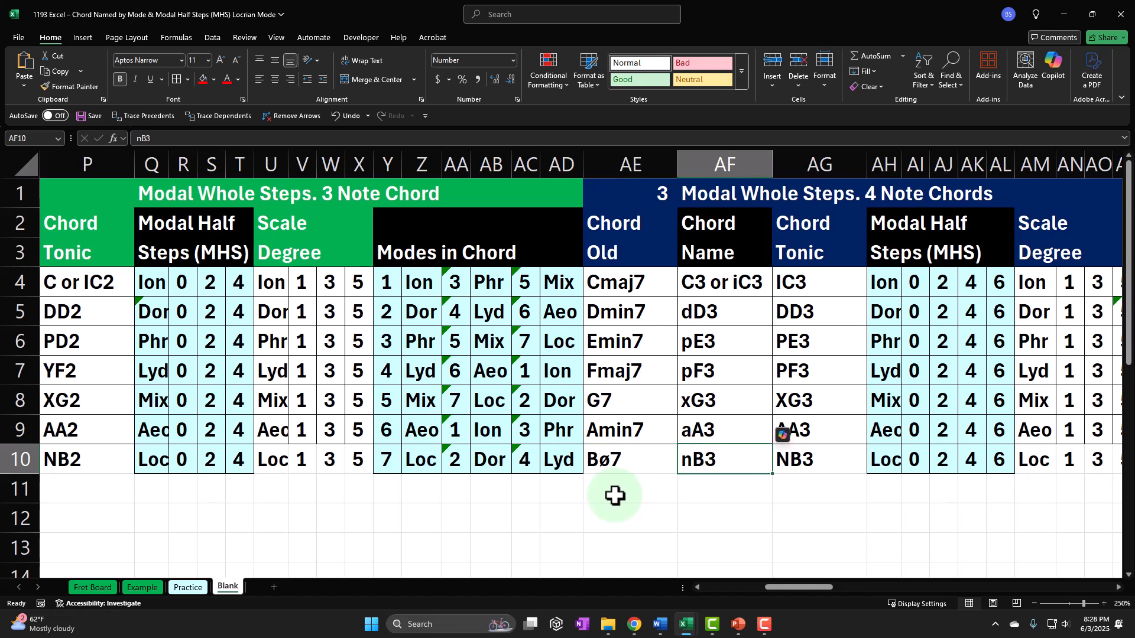
{"action": "key", "text": "Left"}
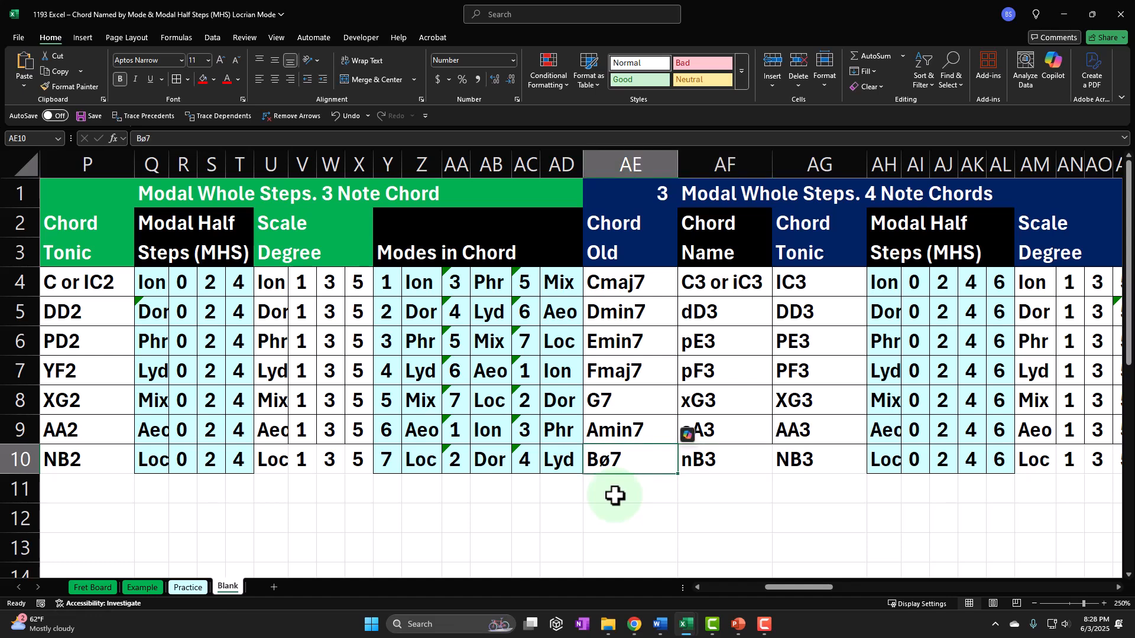
{"action": "key", "text": "Right"}
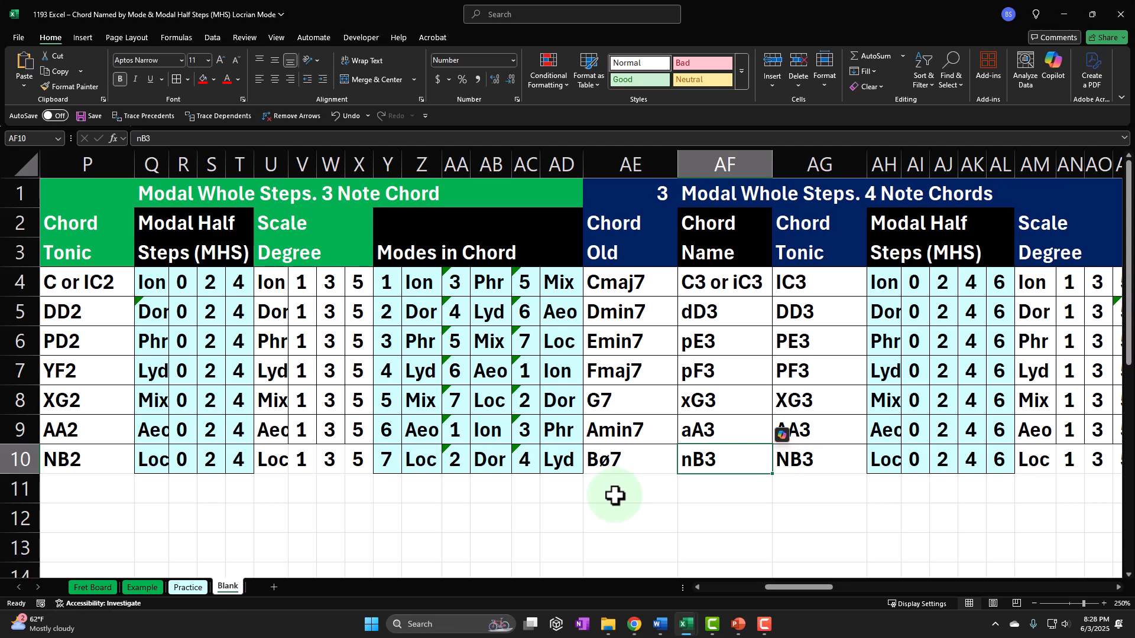
{"action": "key", "text": "Right"}
{"action": "key", "text": "Right"}
{"action": "key", "text": "Right"}
{"action": "key", "text": "Right"}
{"action": "key", "text": "Right"}
{"action": "key", "text": "Right"}
{"action": "key", "text": "Right"}
{"action": "key", "text": "Right"}
{"action": "key", "text": "Right"}
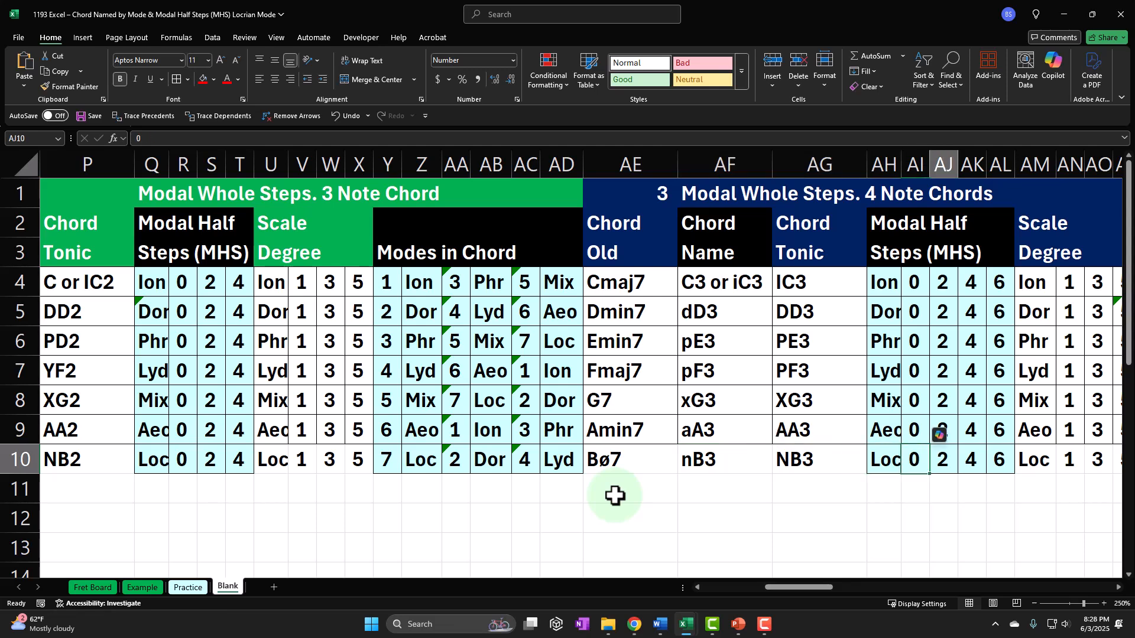
{"action": "key", "text": "Right"}
{"action": "key", "text": "Right"}
{"action": "key", "text": "Right"}
{"action": "key", "text": "Right"}
{"action": "key", "text": "Right"}
{"action": "key", "text": "Right"}
{"action": "key", "text": "Right"}
{"action": "key", "text": "Right"}
{"action": "key", "text": "Right"}
{"action": "key", "text": "Right"}
{"action": "key", "text": "Right"}
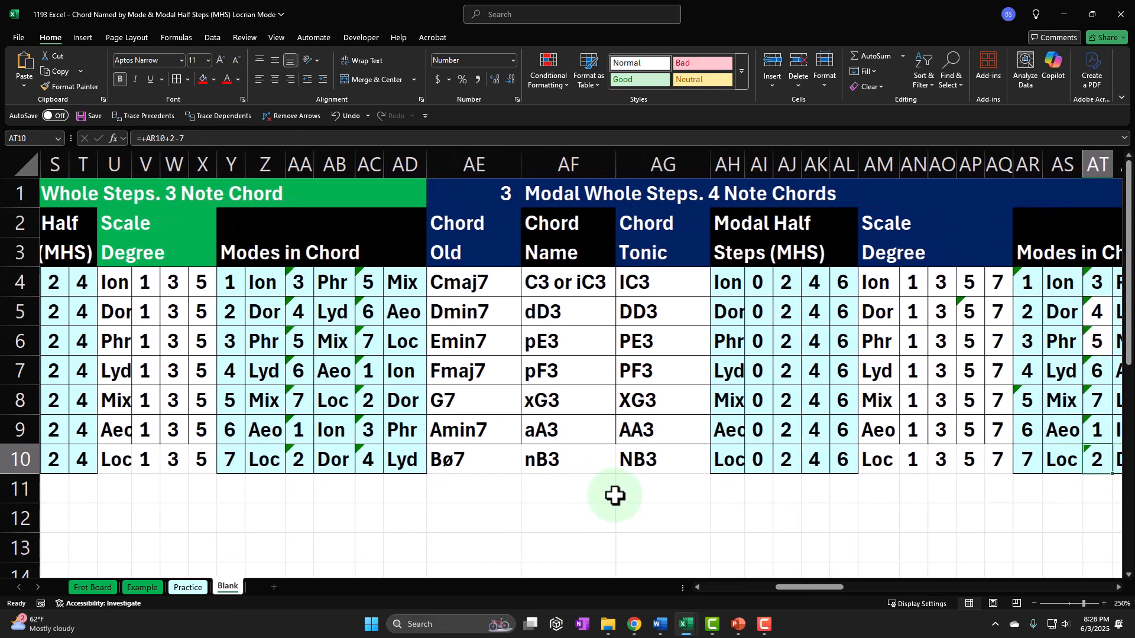
{"action": "key", "text": "Right"}
{"action": "key", "text": "Right"}
{"action": "key", "text": "Right"}
{"action": "key", "text": "Right"}
{"action": "key", "text": "Right"}
{"action": "key", "text": "Right"}
{"action": "key", "text": "Right"}
{"action": "key", "text": "Right"}
{"action": "key", "text": "Right"}
{"action": "key", "text": "Right"}
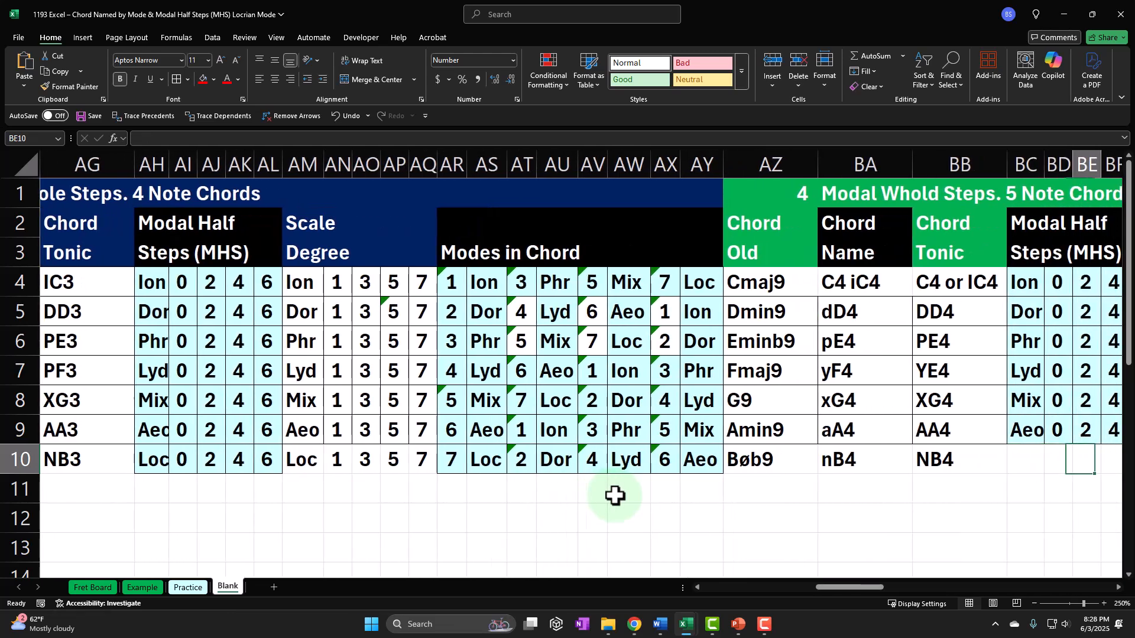
{"action": "key", "text": "Right"}
{"action": "key", "text": "Right"}
{"action": "key", "text": "Right"}
{"action": "key", "text": "Right"}
{"action": "key", "text": "Right"}
{"action": "key", "text": "Right"}
{"action": "key", "text": "Right"}
{"action": "key", "text": "Right"}
{"action": "key", "text": "Right"}
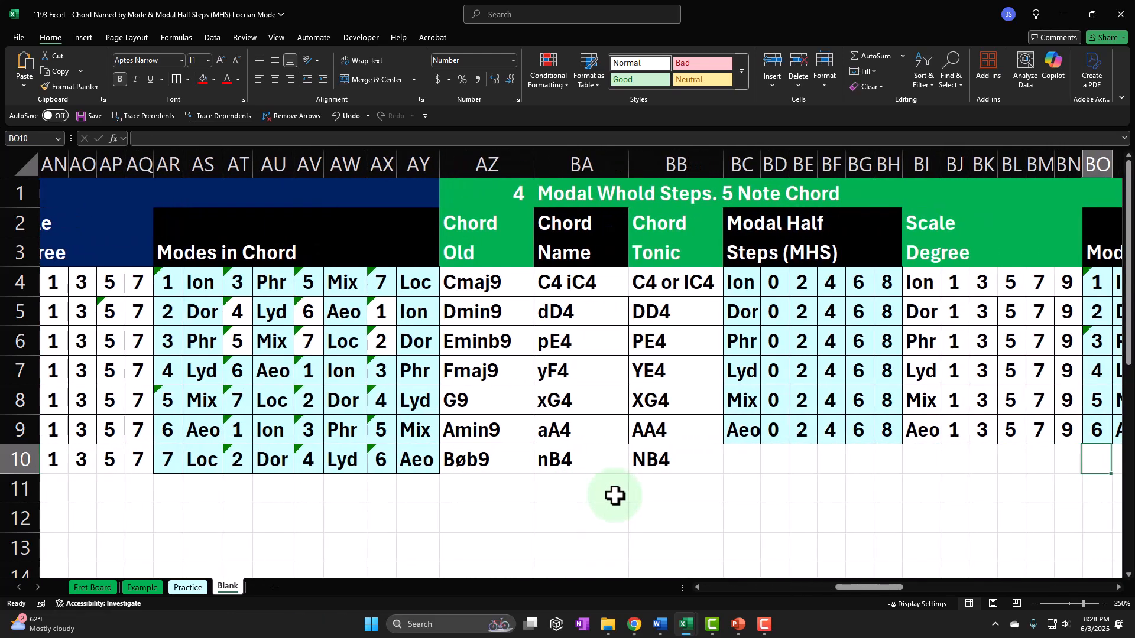
{"action": "key", "text": "Right"}
{"action": "key", "text": "Right"}
{"action": "key", "text": "Right"}
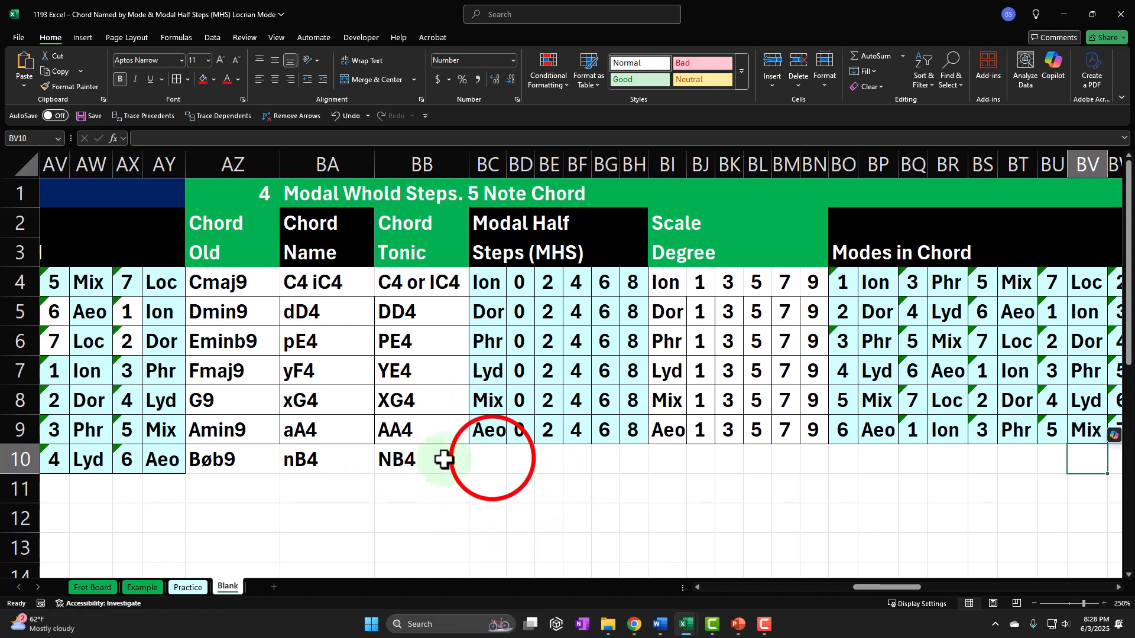
{"action": "left_click", "coordinate": [490, 458]}
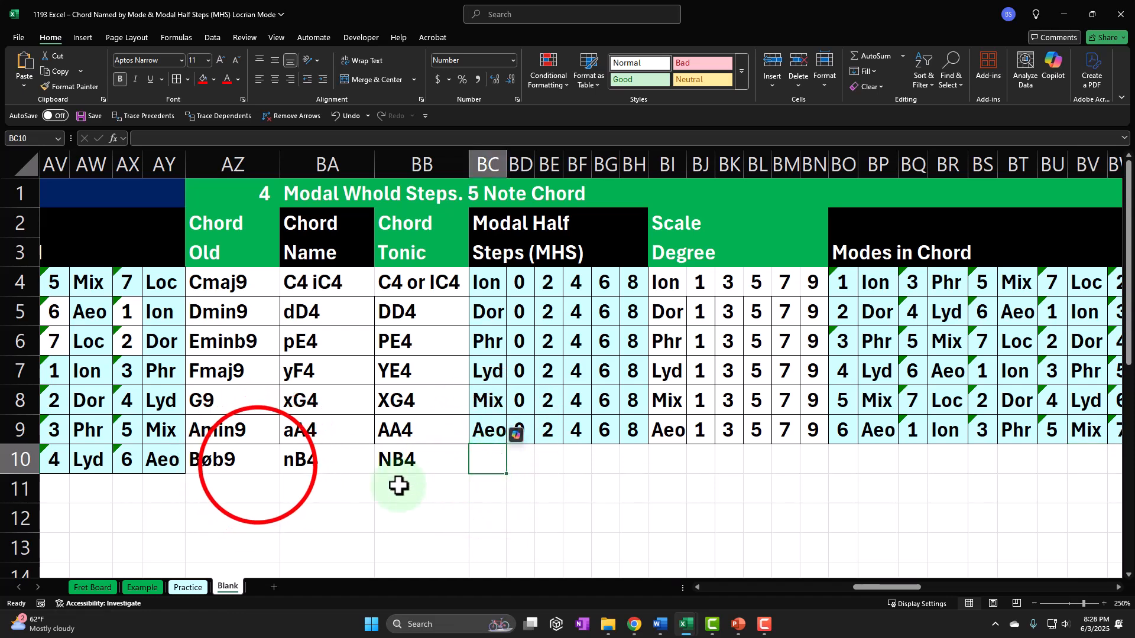
{"action": "left_click", "coordinate": [253, 463]}
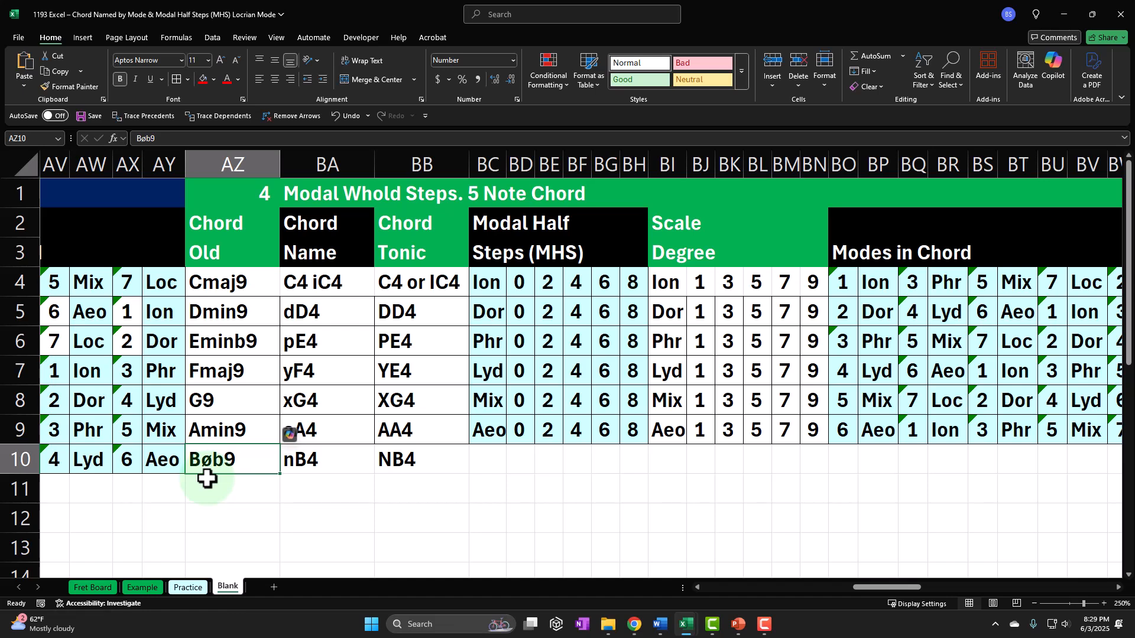
{"action": "key", "text": "Right"}
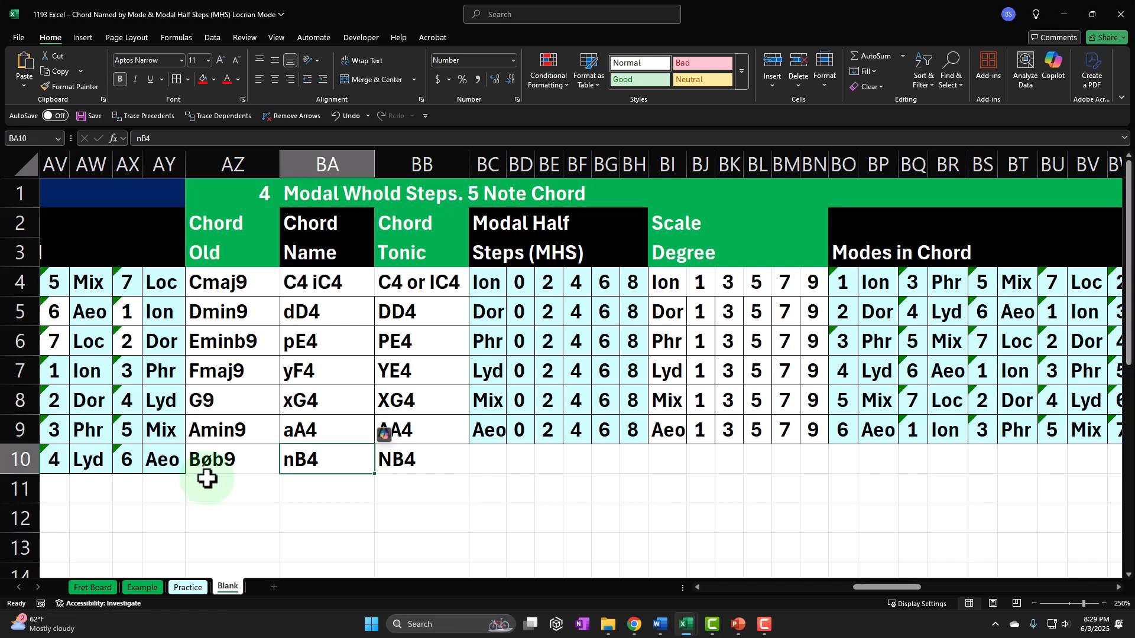
- Link BC10 in the five-note Modal Half Steps section to the Locrian mode name in AS10, and clear the Loc entry from BI10
{"action": "key", "text": "Right"}
{"action": "key", "text": "Right"}
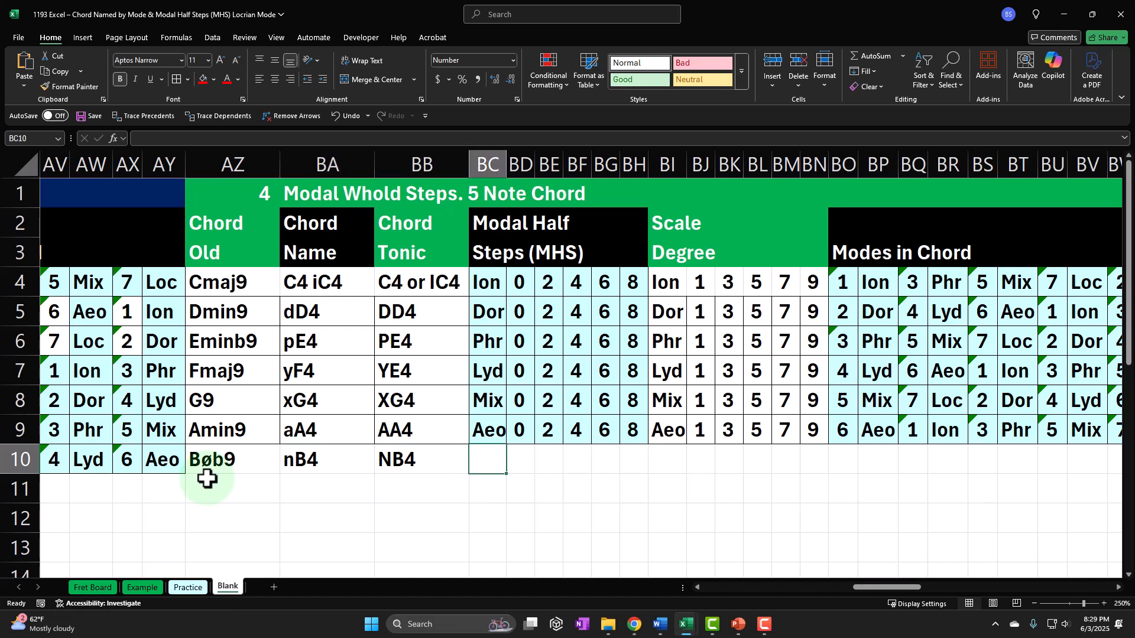
{"action": "type", "text": "="}
{"action": "key", "text": "Left"}
{"action": "key", "text": "Left"}
{"action": "key", "text": "Left"}
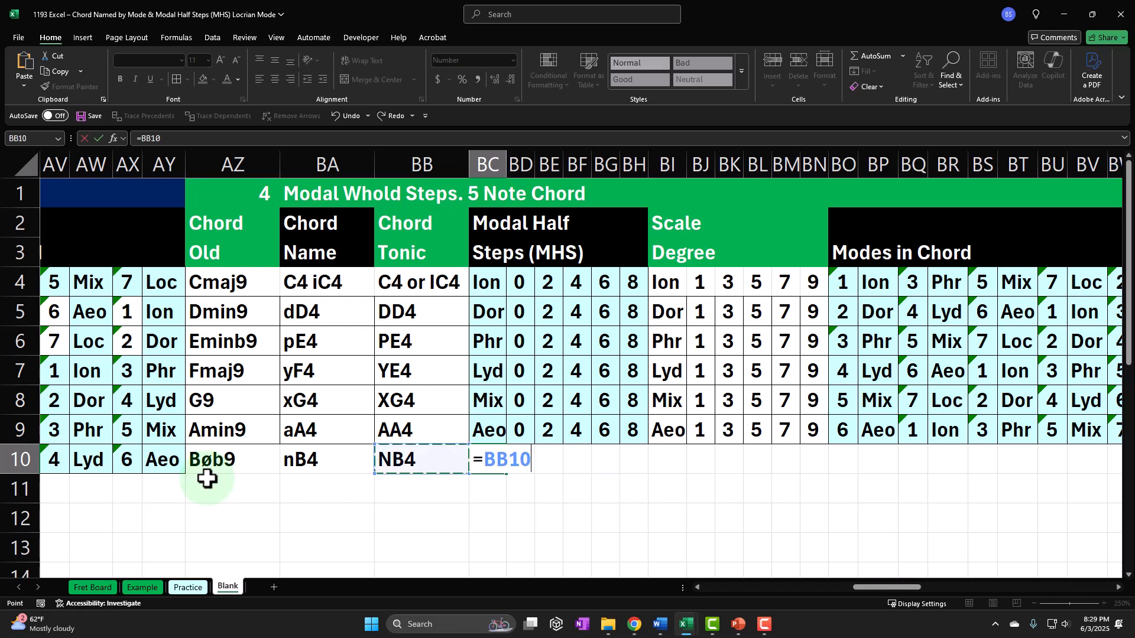
{"action": "key", "text": "Left"}
{"action": "key", "text": "Left"}
{"action": "key", "text": "Left"}
{"action": "key", "text": "Left"}
{"action": "key", "text": "Left"}
{"action": "key", "text": "Left"}
{"action": "key", "text": "Left"}
{"action": "key", "text": "Left"}
{"action": "key", "text": "Left"}
{"action": "key", "text": "Left"}
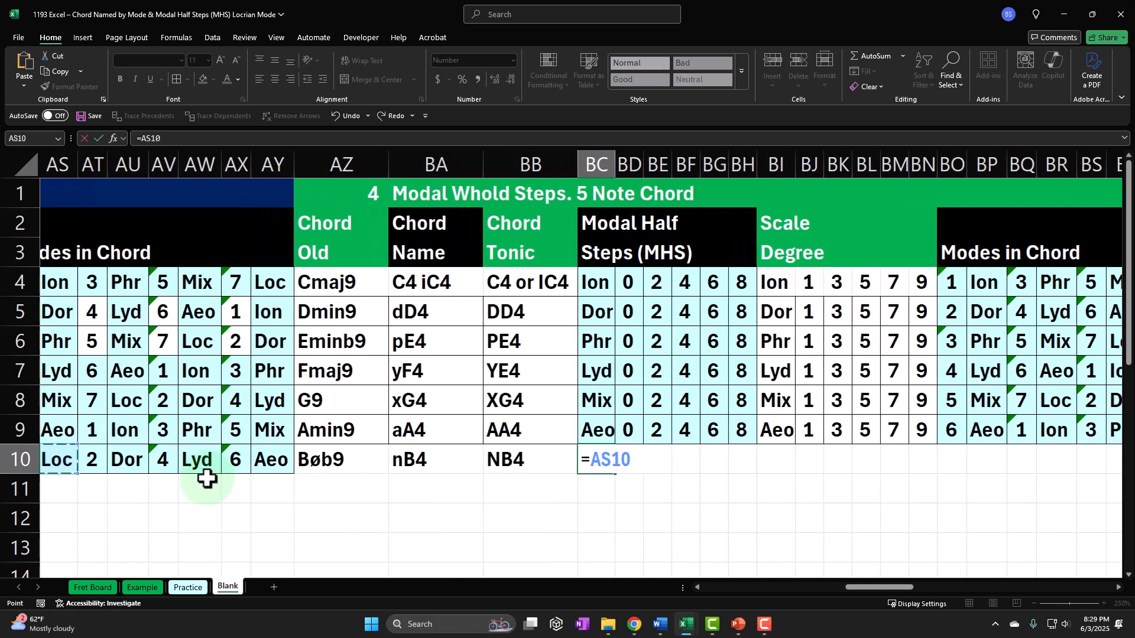
{"action": "key", "text": "Right"}
{"action": "key", "text": "Right"}
{"action": "key", "text": "Right"}
{"action": "key", "text": "Tab"}
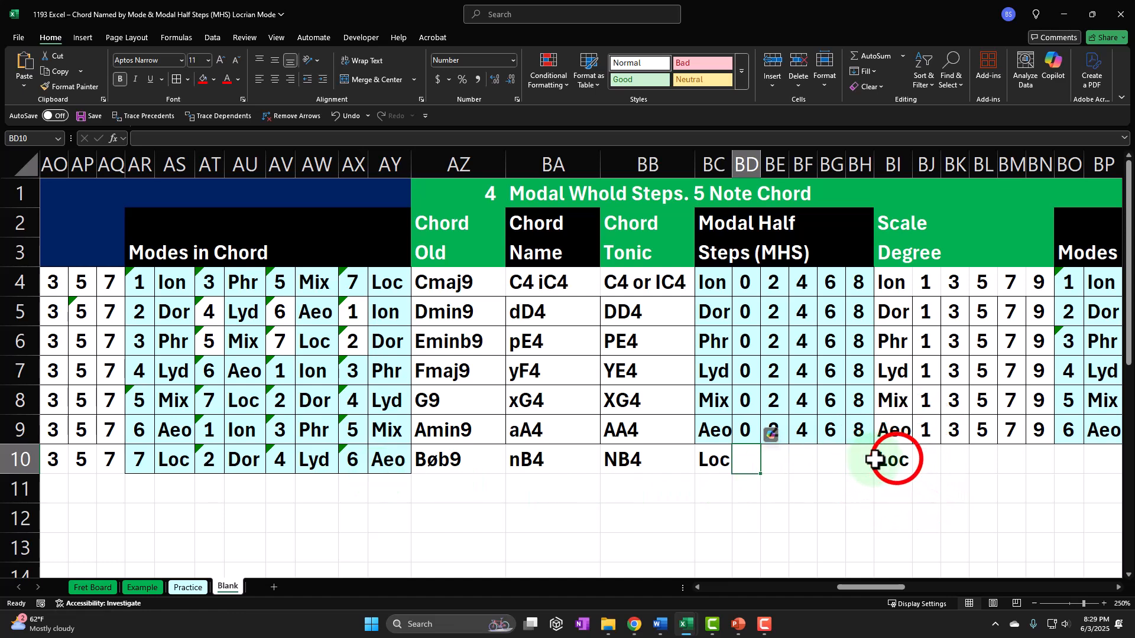
{"action": "left_click", "coordinate": [894, 455]}
{"action": "key", "text": "Delete"}
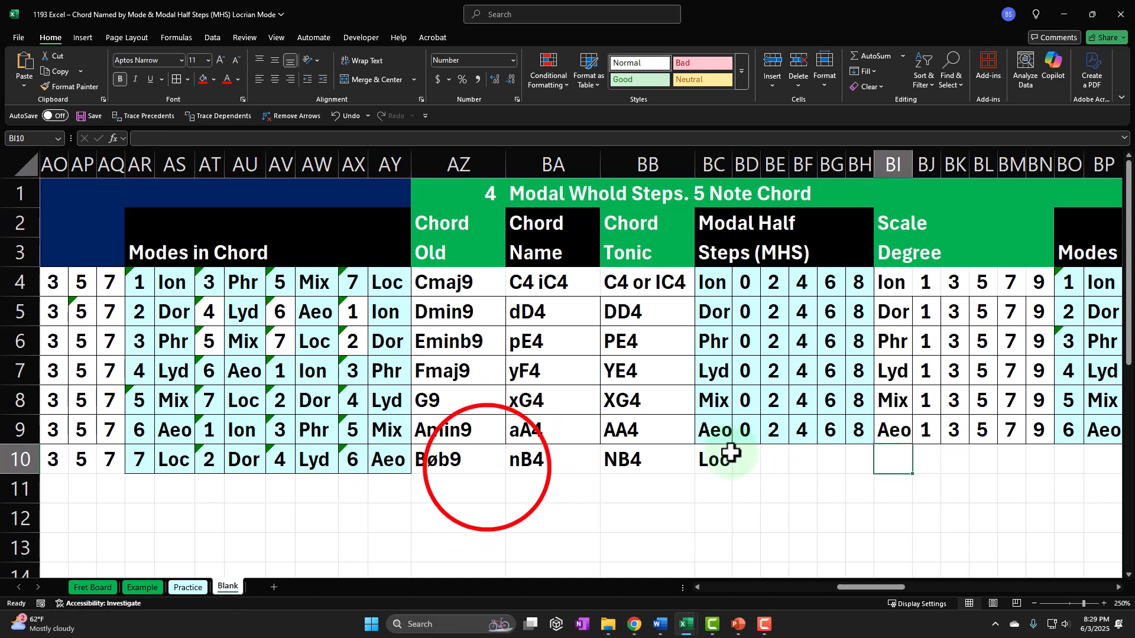
- Enter the Locrian modal half steps 0, 2, 4, 6 and 8 in BD10:BH10 of the five-note chord table
{"action": "left_click", "coordinate": [487, 467]}
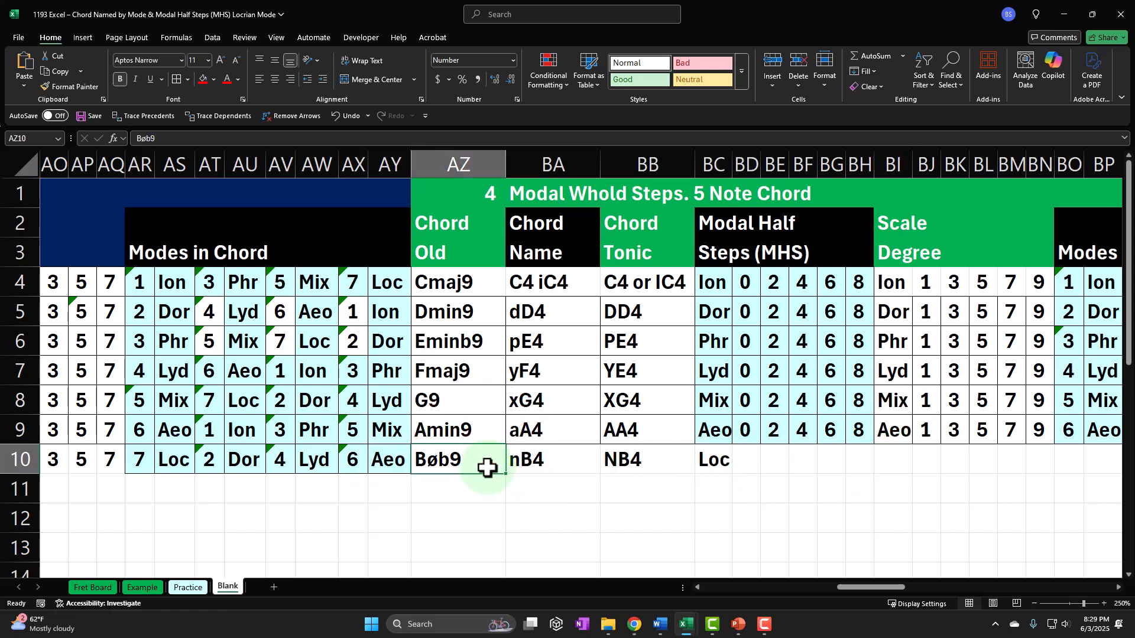
{"action": "key", "text": "Right"}
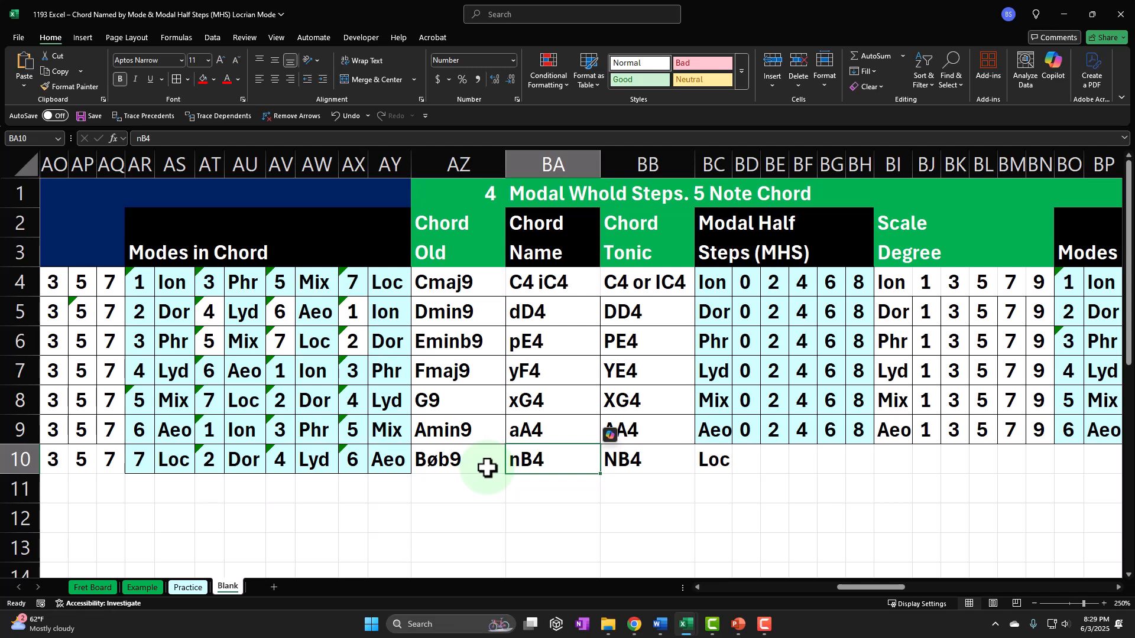
{"action": "key", "text": "Right"}
{"action": "key", "text": "Right"}
{"action": "key", "text": "Right"}
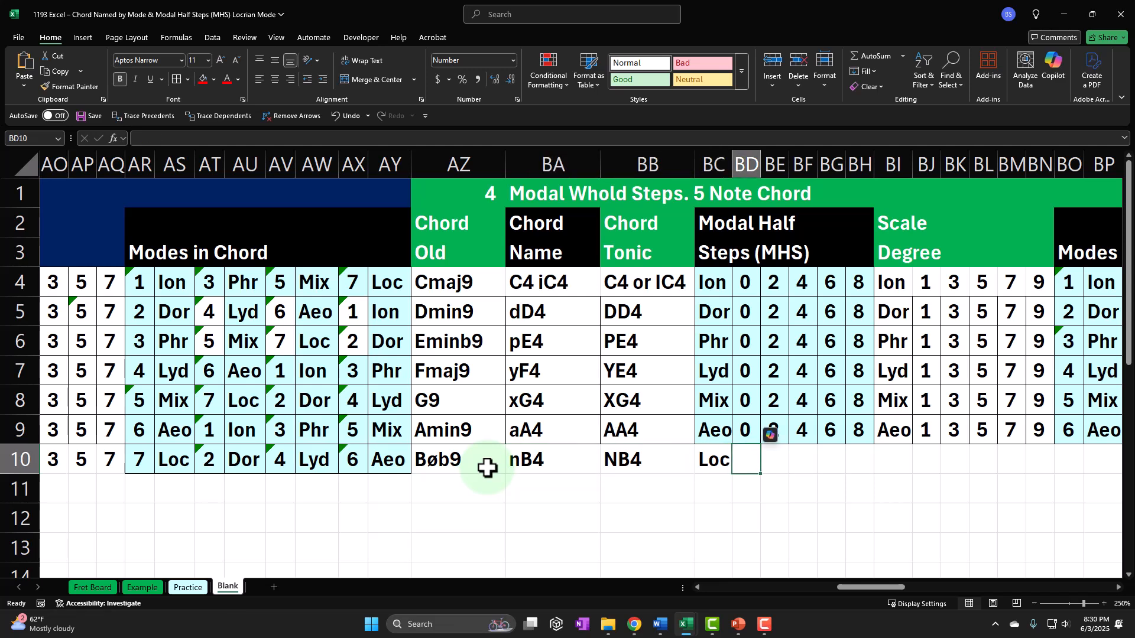
{"action": "type", "text": "0"}
{"action": "key", "text": "Right"}
{"action": "type", "text": "2"}
{"action": "key", "text": "Right"}
{"action": "type", "text": "4"}
{"action": "key", "text": "Right"}
{"action": "type", "text": "6"}
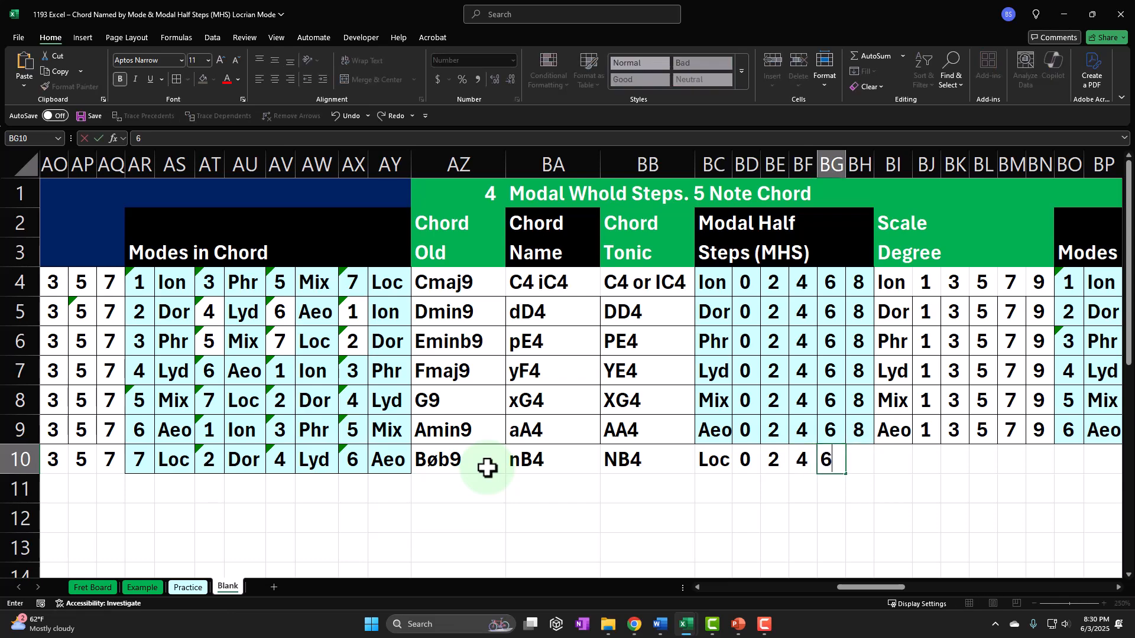
{"action": "key", "text": "Right"}
{"action": "type", "text": "8"}
{"action": "key", "text": "Return"}
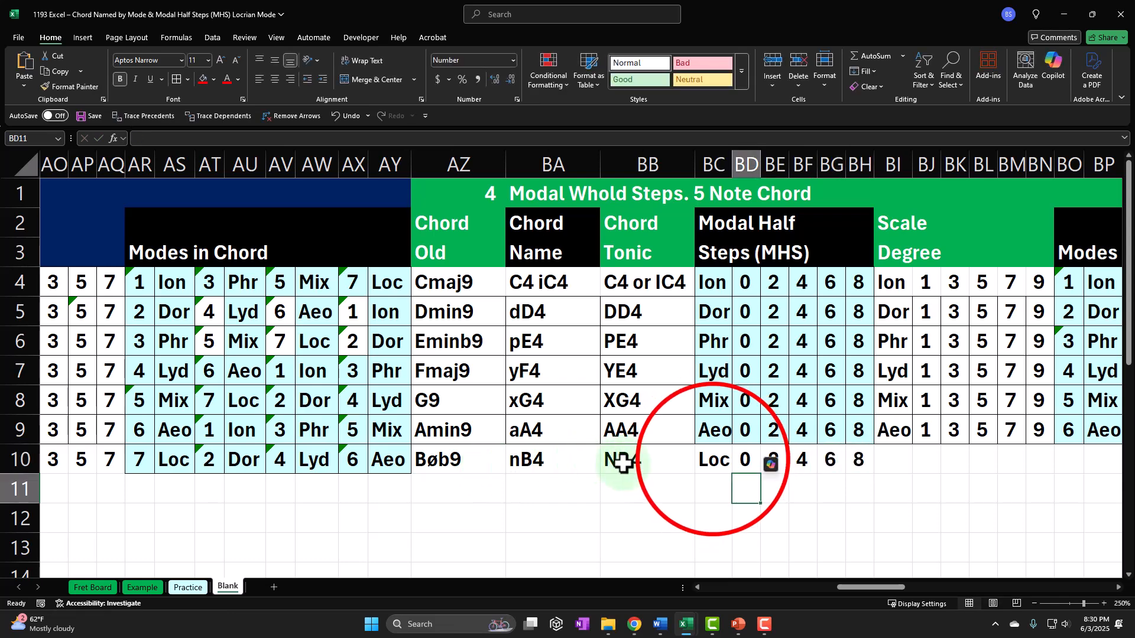
- Fill BC10:BH10 with the recently used light aqua colour and select BI10 in the Scale Degree section
{"action": "left_click", "coordinate": [724, 460]}
{"action": "left_click_drag", "start_coordinate": [724, 460], "coordinate": [876, 459]}
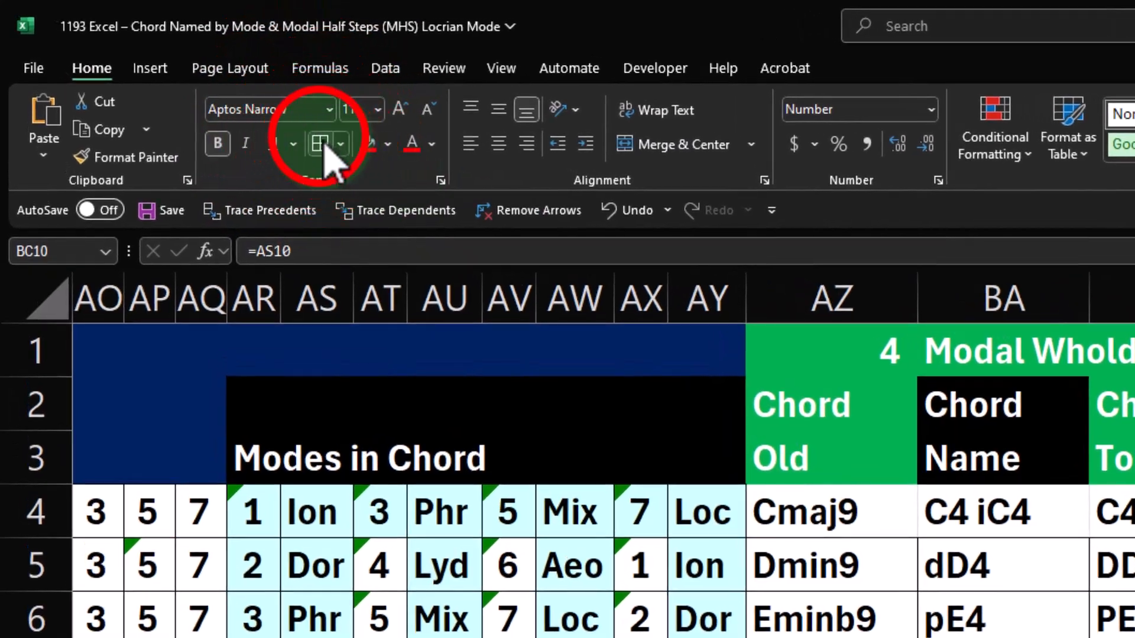
{"action": "left_click", "coordinate": [387, 148]}
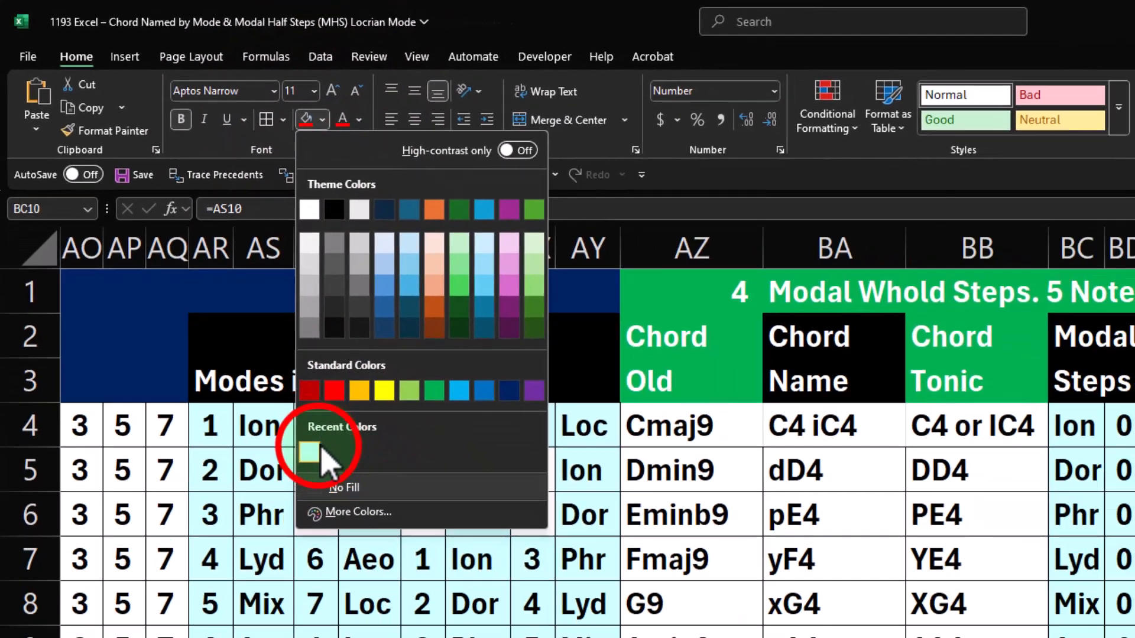
{"action": "left_click", "coordinate": [309, 452]}
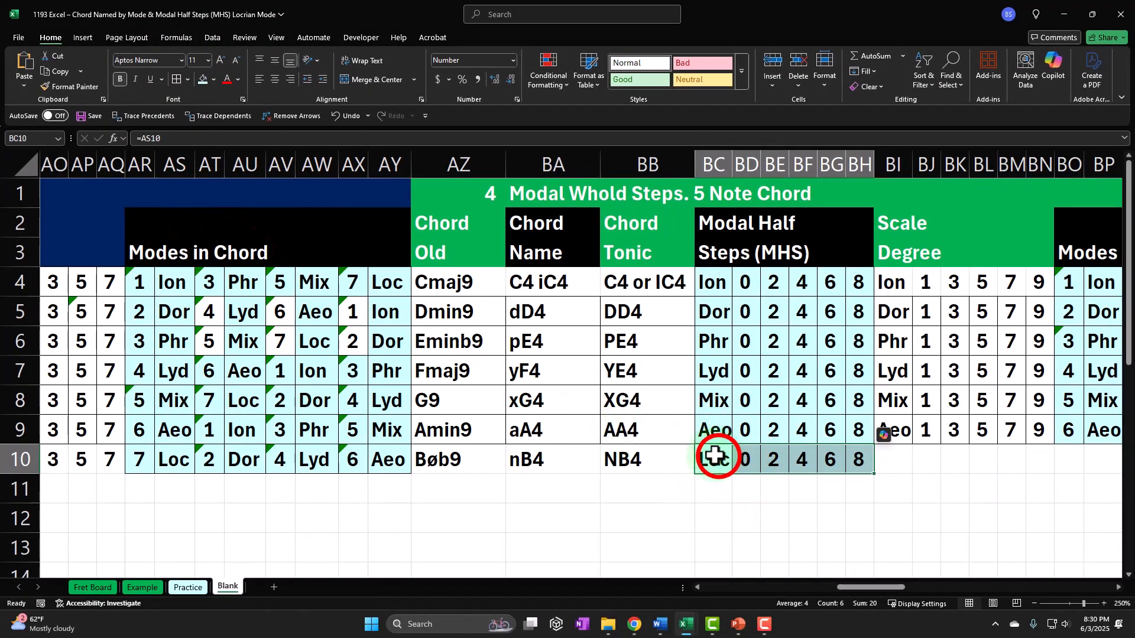
{"action": "left_click", "coordinate": [718, 457]}
{"action": "key", "text": "Right"}
{"action": "key", "text": "Right"}
{"action": "key", "text": "Right"}
{"action": "key", "text": "Right"}
{"action": "key", "text": "Right"}
{"action": "key", "text": "Right"}
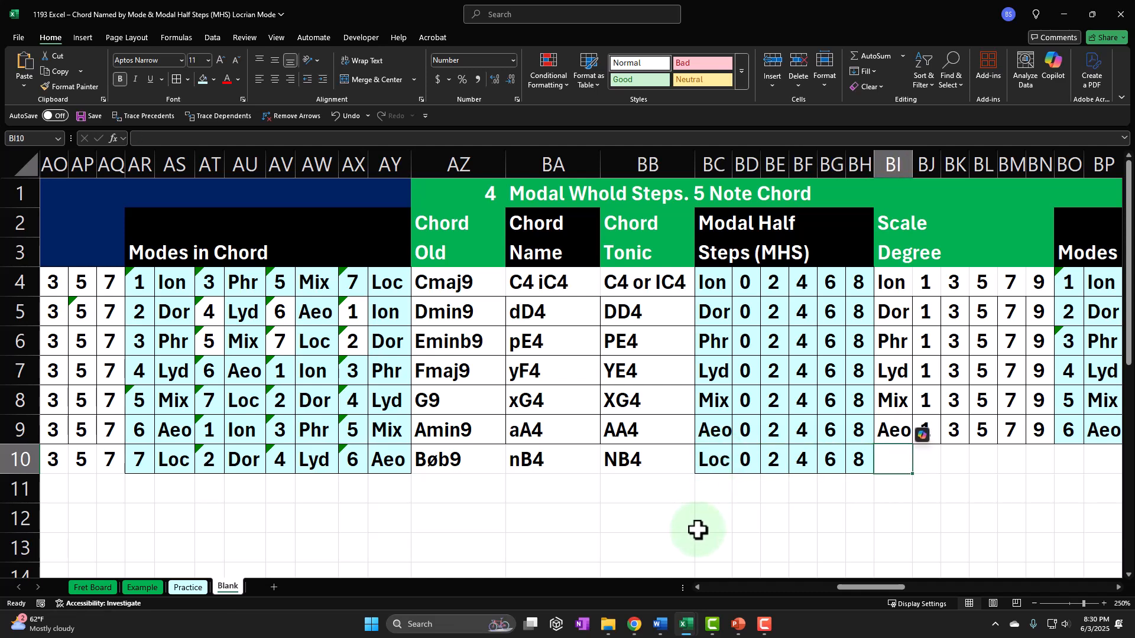
{"action": "type", "text": "="}
{"action": "key", "text": "Left"}
{"action": "key", "text": "Left"}
{"action": "key", "text": "Left"}
{"action": "key", "text": "Left"}
{"action": "key", "text": "Left"}
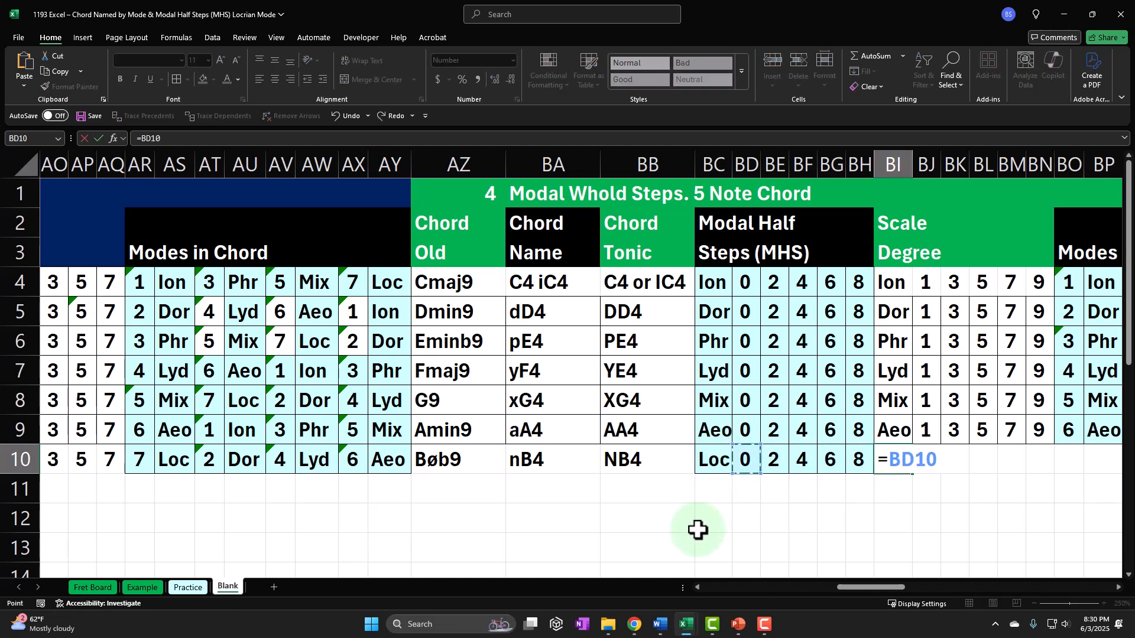
{"action": "key", "text": "Tab"}
{"action": "key", "text": "Left"}
- Link BI10 to the Locrian mode name in BC10 and enter 1 as the first scale degree in BJ10
{"action": "type", "text": "="}
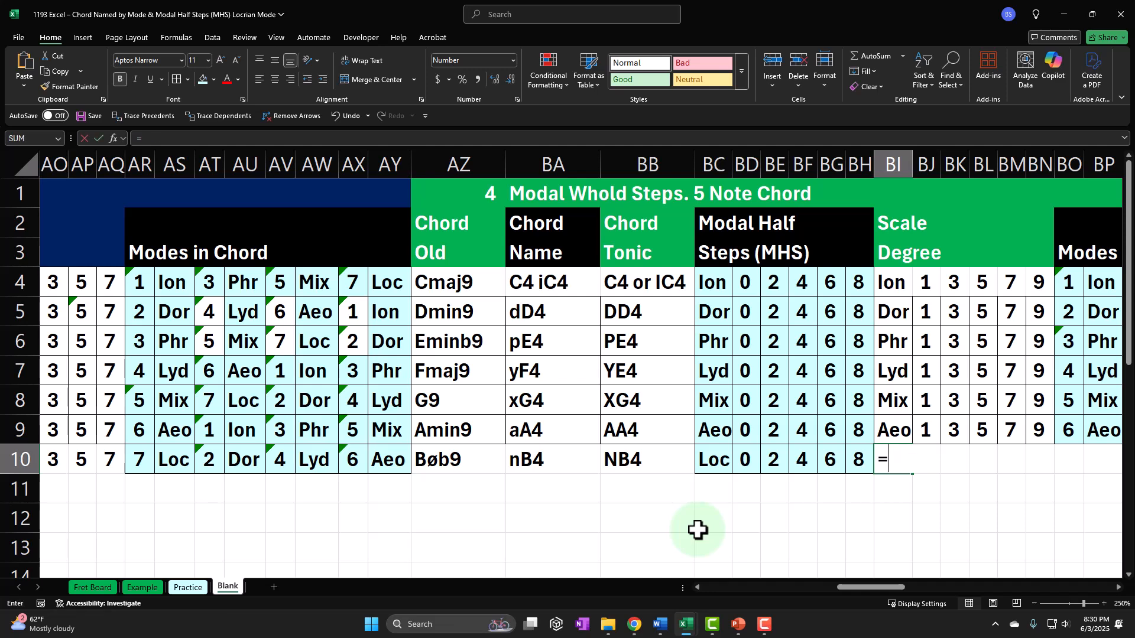
{"action": "key", "text": "Left"}
{"action": "key", "text": "Left"}
{"action": "key", "text": "Left"}
{"action": "key", "text": "Left"}
{"action": "key", "text": "Left"}
{"action": "key", "text": "Left"}
{"action": "key", "text": "Tab"}
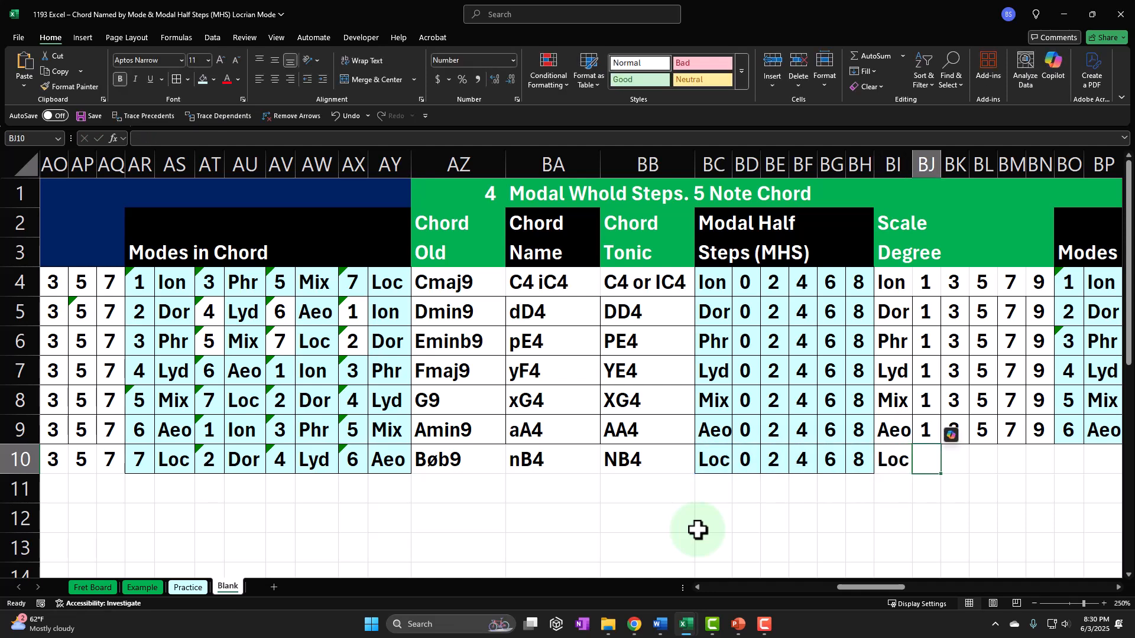
{"action": "type", "text": "1"}
{"action": "key", "text": "Tab"}
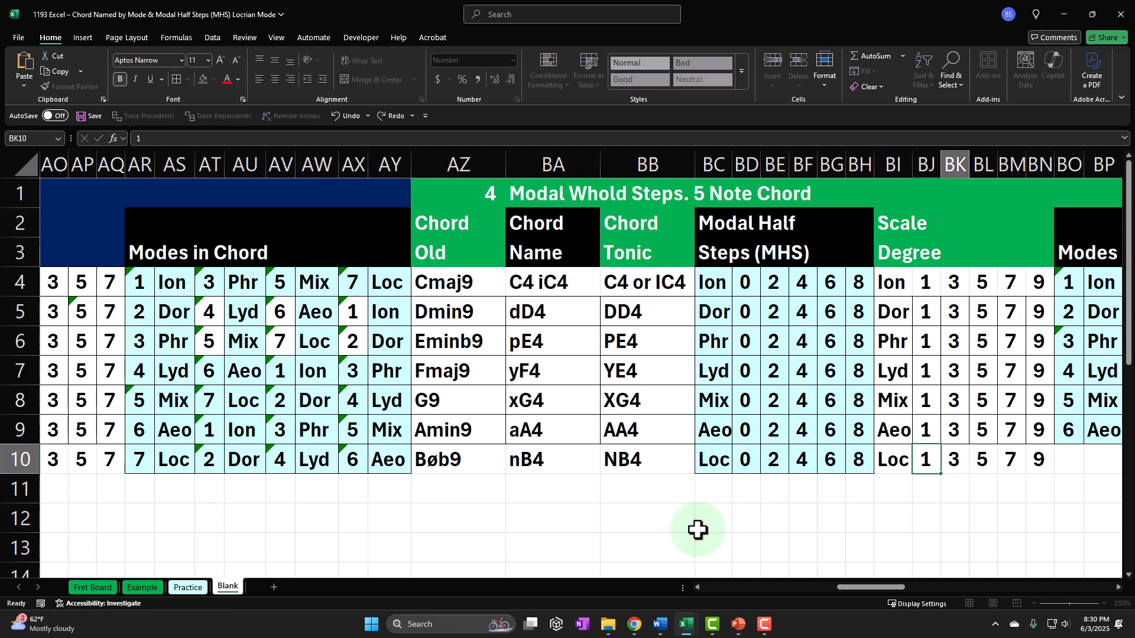
- Examine the scale degree formulas in BK10:BN10 and compare the degrees with the modal half steps in BD10:BH10
{"action": "key", "text": "Tab"}
{"action": "key", "text": "Tab"}
{"action": "key", "text": "Tab"}
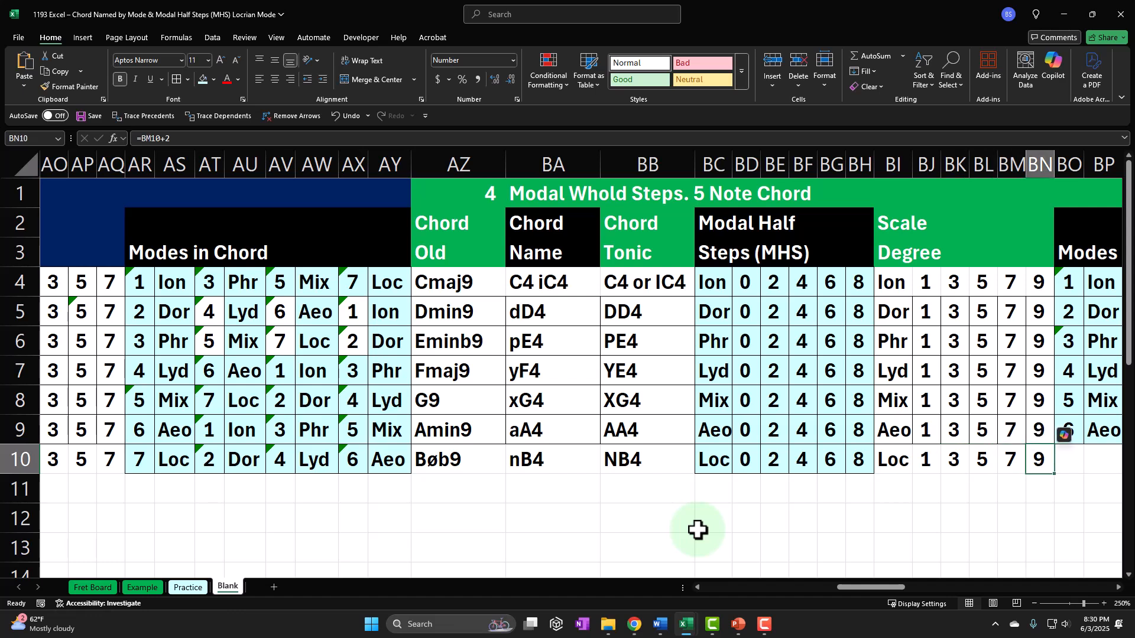
{"action": "key", "text": "Left"}
{"action": "key", "text": "Left"}
{"action": "key", "text": "Left"}
{"action": "key", "text": "Left"}
{"action": "key", "text": "Right"}
{"action": "key", "text": "Right"}
{"action": "key", "text": "Right"}
{"action": "key", "text": "Right"}
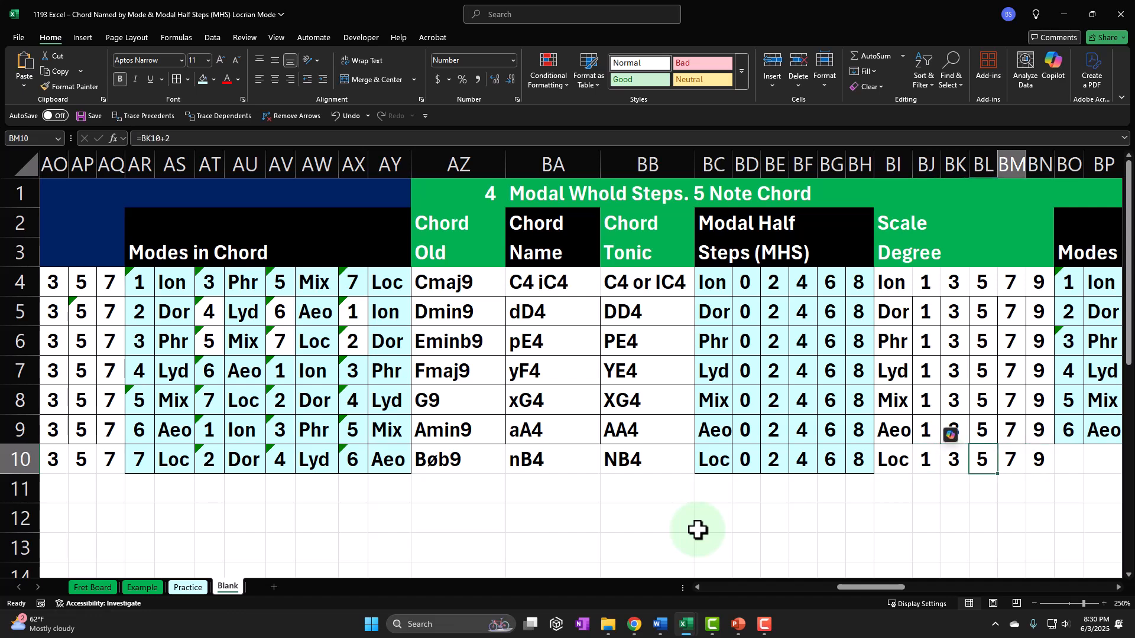
{"action": "left_click_drag", "start_coordinate": [739, 462], "coordinate": [846, 459]}
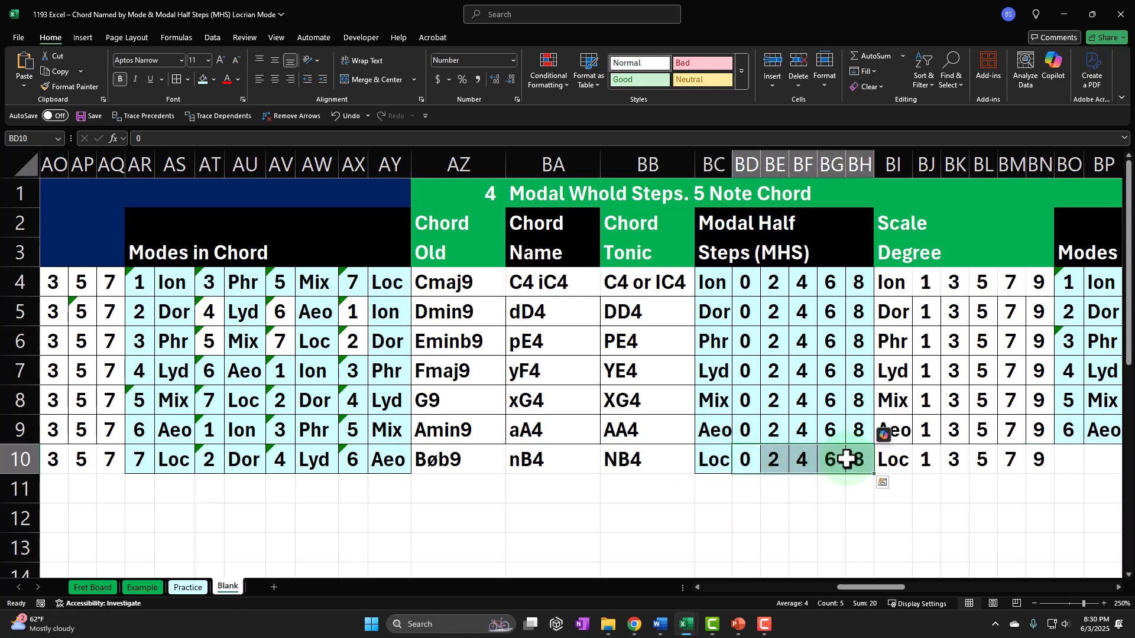
{"action": "key", "text": "Right"}
{"action": "key", "text": "Right"}
{"action": "key", "text": "Right"}
{"action": "key", "text": "Right"}
{"action": "key", "text": "Right"}
{"action": "key", "text": "Right"}
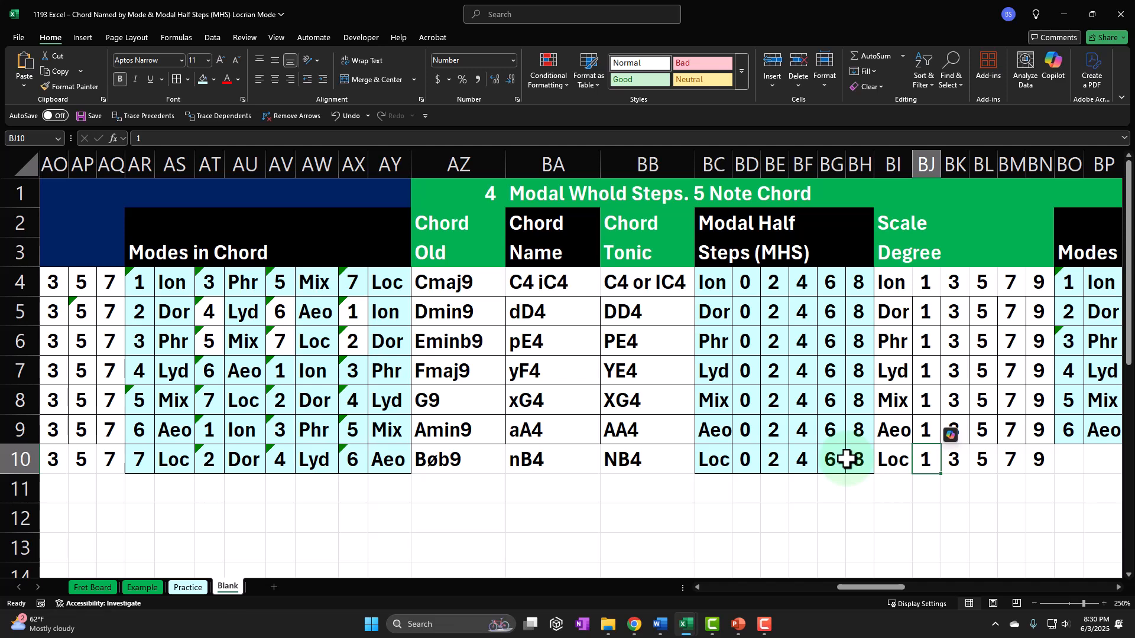
- Link BO10, the first cell of the five-note Modes in Chord section, to the Locrian mode number in I10
{"action": "key", "text": "Right"}
{"action": "key", "text": "Right"}
{"action": "key", "text": "Right"}
{"action": "key", "text": "Right"}
{"action": "key", "text": "Right"}
{"action": "key", "text": "Right"}
{"action": "key", "text": "Right"}
{"action": "key", "text": "Right"}
{"action": "key", "text": "Right"}
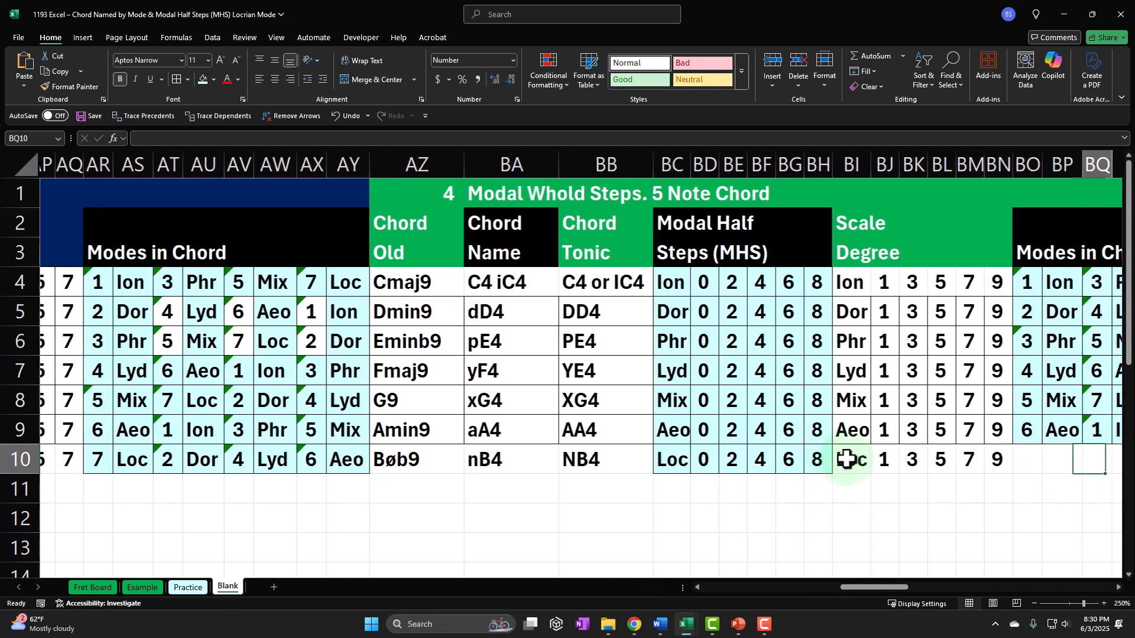
{"action": "key", "text": "Left"}
{"action": "key", "text": "Left"}
{"action": "key", "text": "Left"}
{"action": "key", "text": "Left"}
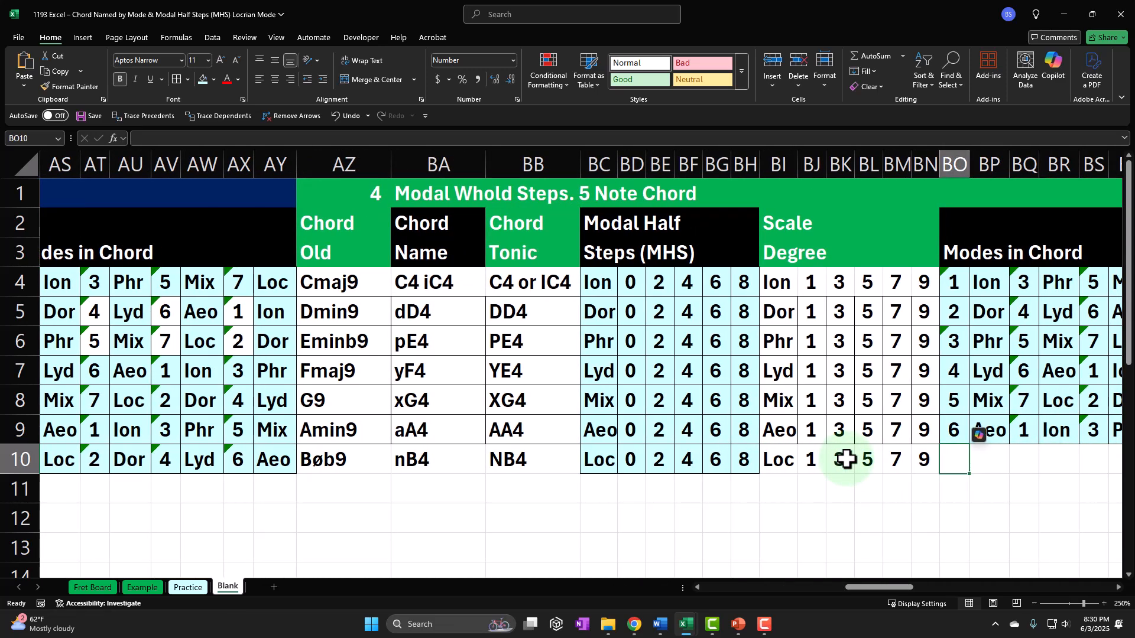
{"action": "type", "text": "="}
{"action": "key", "text": "Left"}
{"action": "key", "text": "Left"}
{"action": "key", "text": "Left"}
{"action": "key", "text": "Left"}
{"action": "key", "text": "Left"}
{"action": "key", "text": "Left"}
{"action": "key", "text": "Left"}
{"action": "key", "text": "Left"}
{"action": "key", "text": "Left"}
{"action": "key", "text": "Left"}
{"action": "key", "text": "Left"}
{"action": "key", "text": "Left"}
{"action": "key", "text": "Left"}
{"action": "key", "text": "Left"}
{"action": "key", "text": "Left"}
{"action": "key", "text": "Left"}
{"action": "key", "text": "Left"}
{"action": "key", "text": "Left"}
{"action": "key", "text": "Left"}
{"action": "key", "text": "Left"}
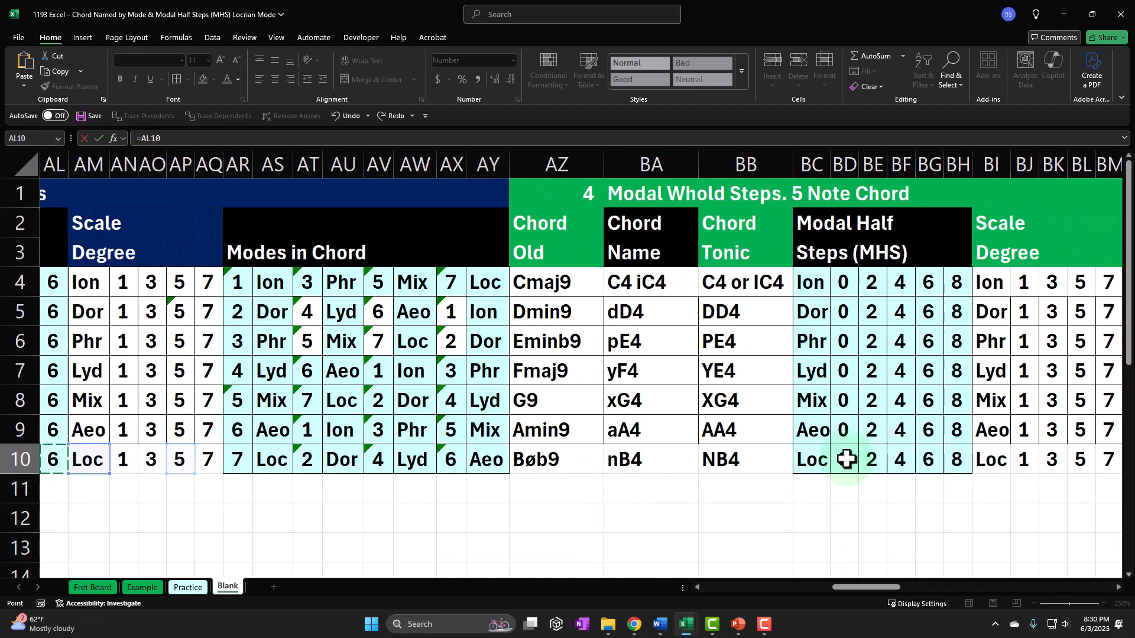
{"action": "key", "text": "Left"}
{"action": "key", "text": "Left"}
{"action": "key", "text": "Left"}
{"action": "key", "text": "Left"}
{"action": "key", "text": "Left"}
{"action": "key", "text": "Left"}
{"action": "key", "text": "Left"}
{"action": "key", "text": "Left"}
{"action": "key", "text": "Left"}
{"action": "key", "text": "Left"}
{"action": "key", "text": "Left"}
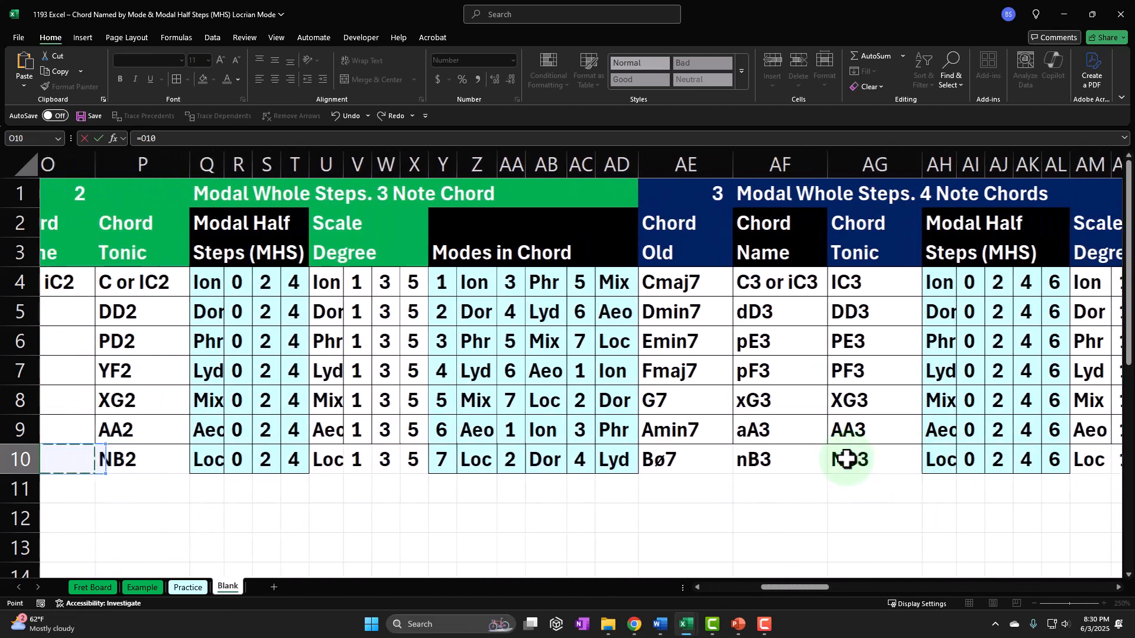
{"action": "key", "text": "Left"}
{"action": "key", "text": "Left"}
{"action": "key", "text": "Left"}
{"action": "key", "text": "Left"}
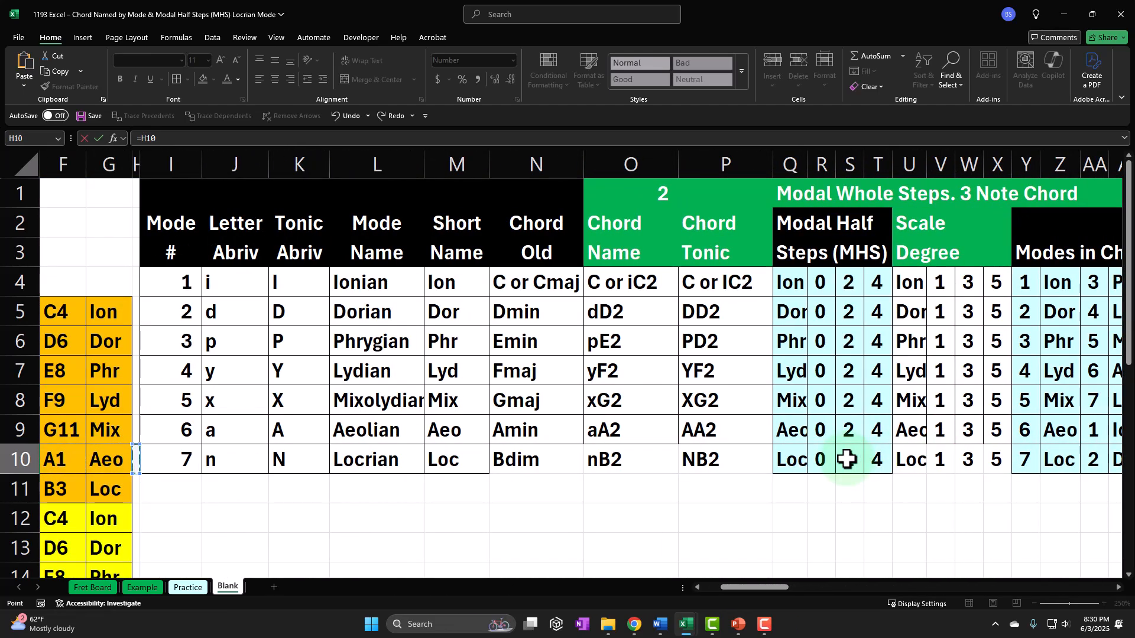
{"action": "key", "text": "Return"}
- Enter the formula =BO10+2-7 in BQ10 for the chord's second mode number
{"action": "key", "text": "Right"}
{"action": "key", "text": "Right"}
{"action": "key", "text": "Right"}
{"action": "key", "text": "Right"}
{"action": "key", "text": "Right"}
{"action": "key", "text": "Right"}
{"action": "key", "text": "Right"}
{"action": "key", "text": "Right"}
{"action": "key", "text": "Right"}
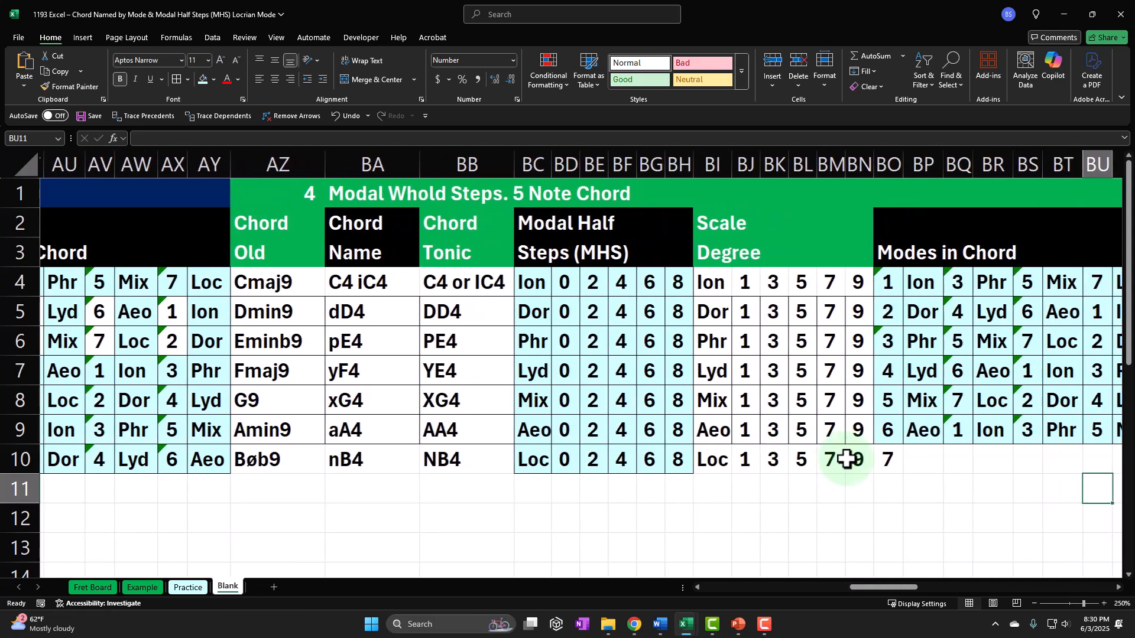
{"action": "key", "text": "Left"}
{"action": "key", "text": "Left"}
{"action": "key", "text": "Left"}
{"action": "key", "text": "Left"}
{"action": "key", "text": "Left"}
{"action": "key", "text": "Left"}
{"action": "key", "text": "Left"}
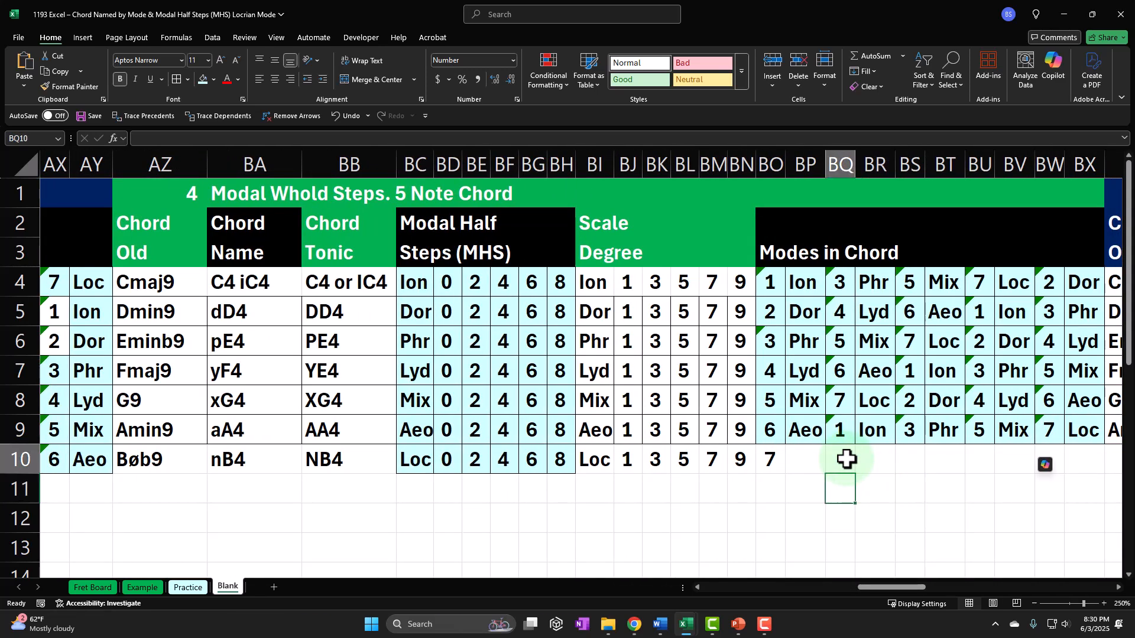
{"action": "key", "text": "Up"}
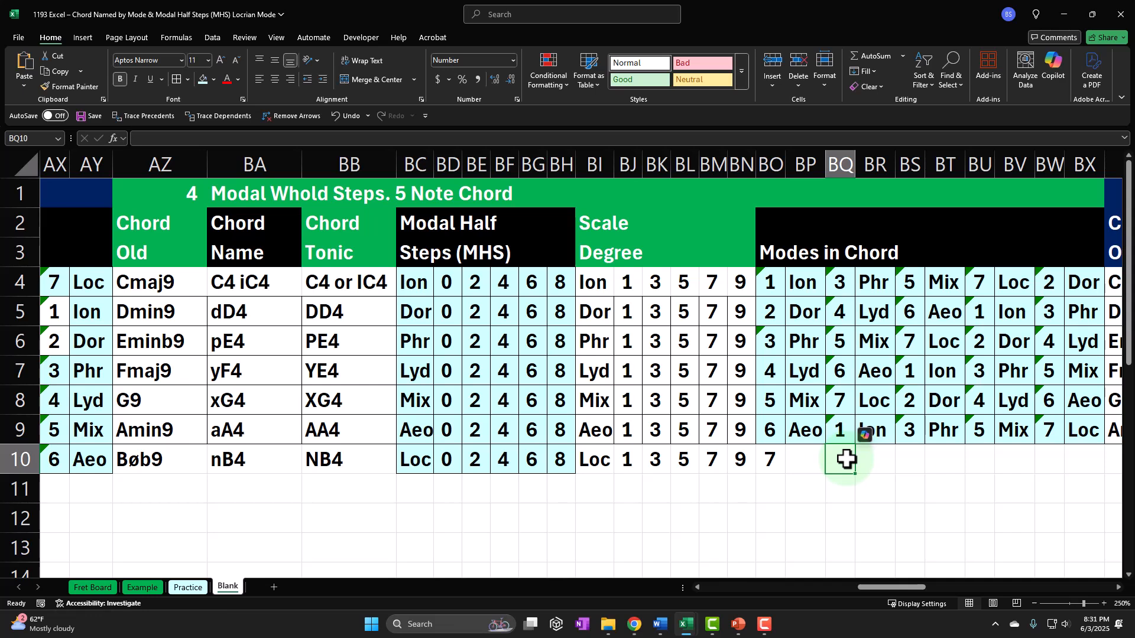
{"action": "type", "text": "="}
{"action": "key", "text": "Left"}
{"action": "key", "text": "Left"}
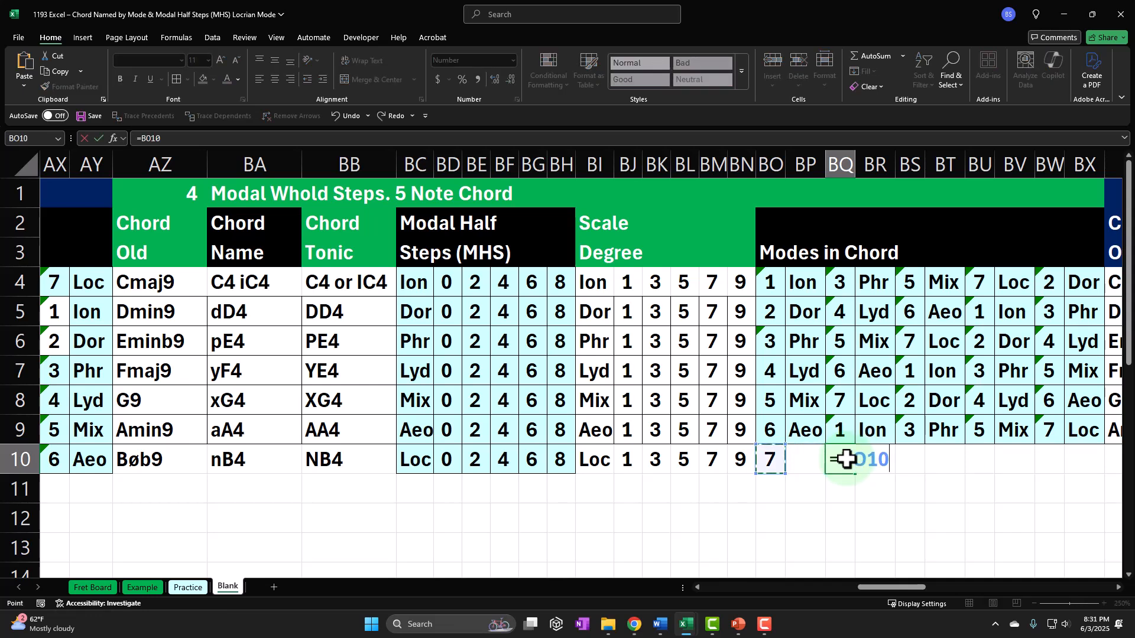
{"action": "type", "text": "+2-7"}
{"action": "key", "text": "Return"}
- Enter the formula =BQ10+2 in BS10 for the chord's third mode number
{"action": "key", "text": "Right"}
{"action": "key", "text": "Right"}
{"action": "key", "text": "Up"}
{"action": "key", "text": "Left"}
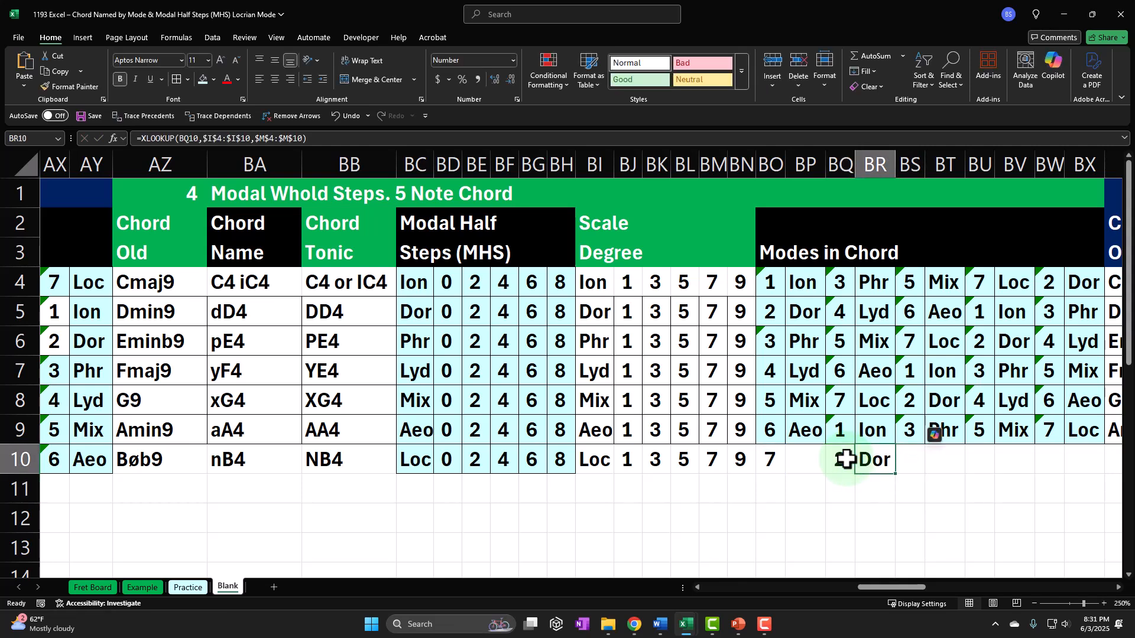
{"action": "key", "text": "Right"}
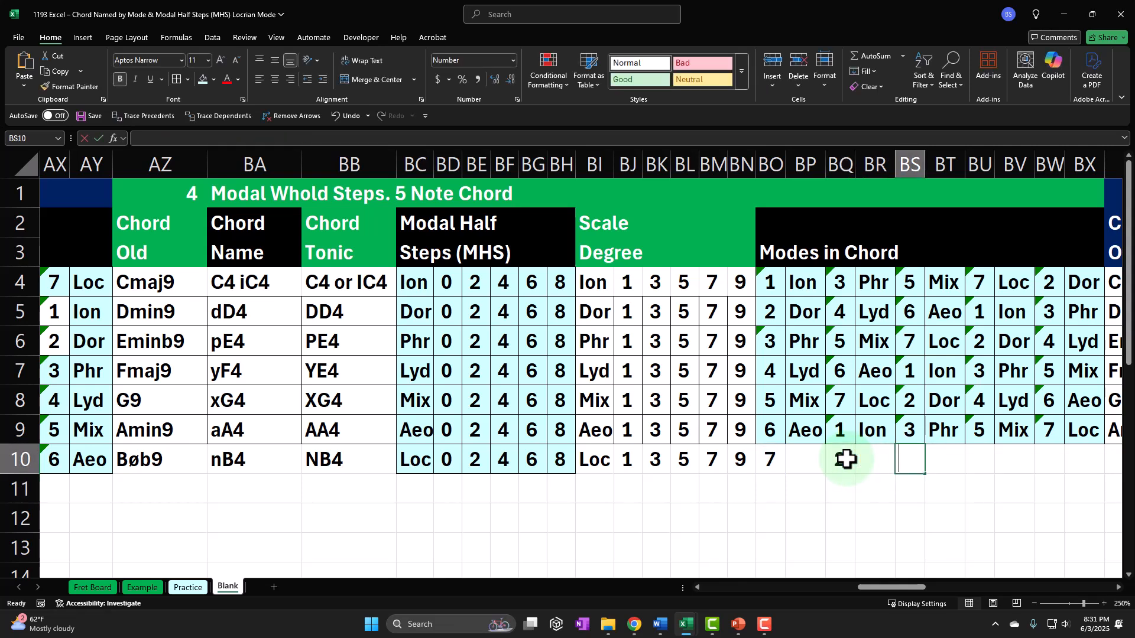
{"action": "type", "text": "="}
{"action": "key", "text": "Left"}
{"action": "key", "text": "Left"}
{"action": "type", "text": "+2"}
{"action": "key", "text": "Return"}
- Calculate the chord's fourth mode number in BU10 by adding 4 to BS10
{"action": "key", "text": "Right"}
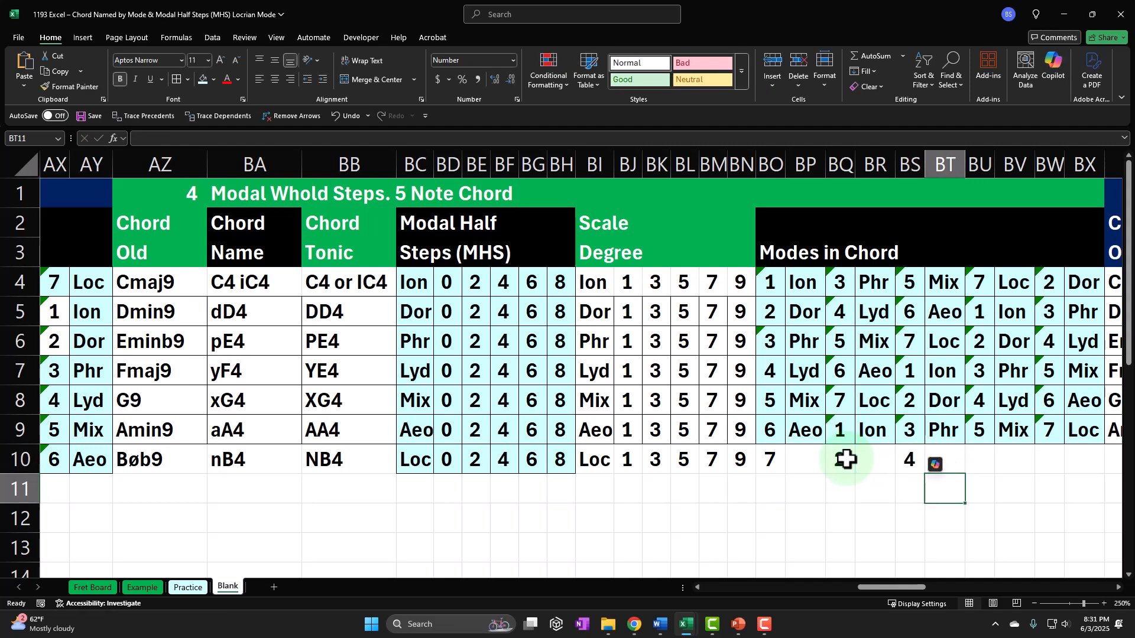
{"action": "key", "text": "Right"}
{"action": "key", "text": "Up"}
{"action": "type", "text": "+"}
{"action": "key", "text": "Left"}
{"action": "key", "text": "Left"}
{"action": "type", "text": "+4"}
{"action": "key", "text": "Return"}
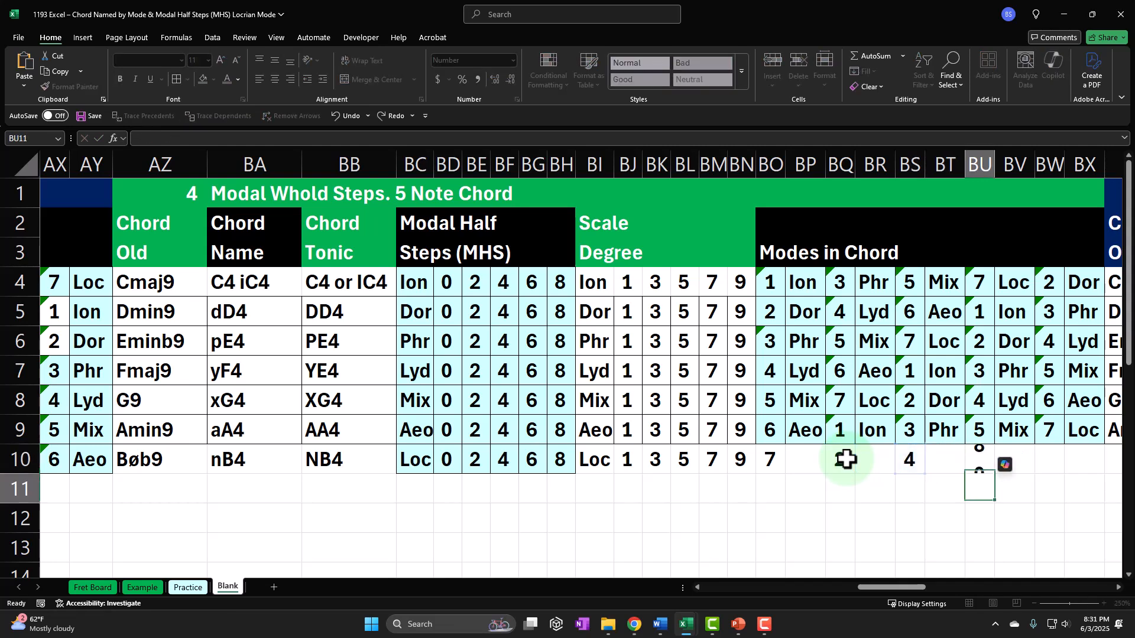
{"action": "key", "text": "Right"}
{"action": "key", "text": "Right"}
{"action": "key", "text": "Left"}
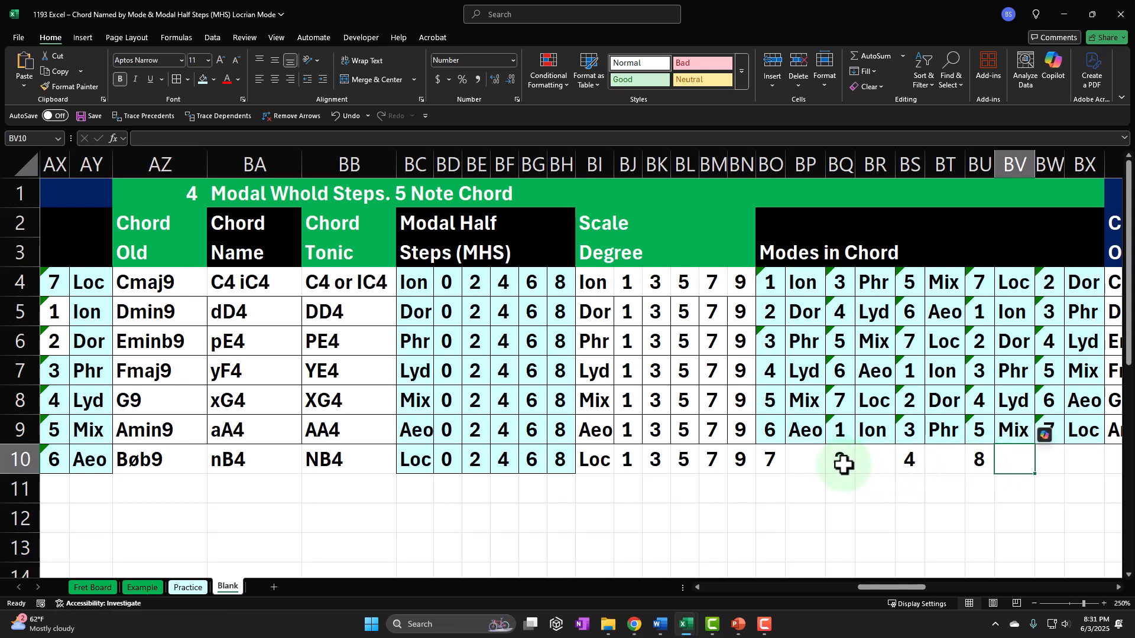
- Correct the chord's fourth mode number in BU10 so that it adds 2 to BS10
{"action": "left_click", "coordinate": [769, 464]}
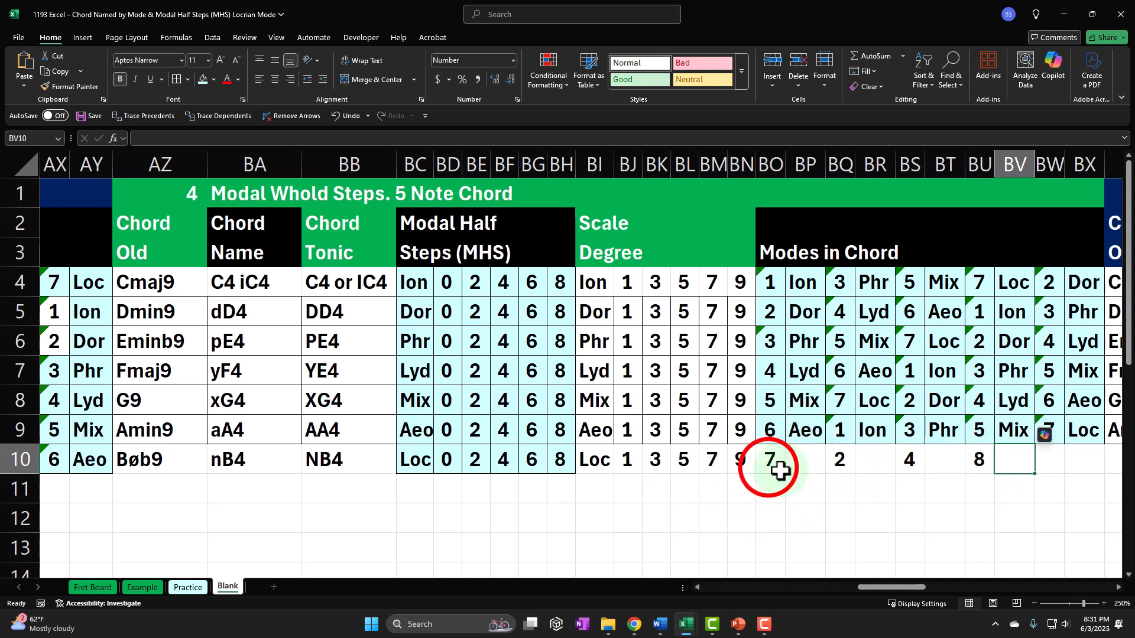
{"action": "key", "text": "Right"}
{"action": "key", "text": "Right"}
{"action": "key", "text": "Right"}
{"action": "key", "text": "Right"}
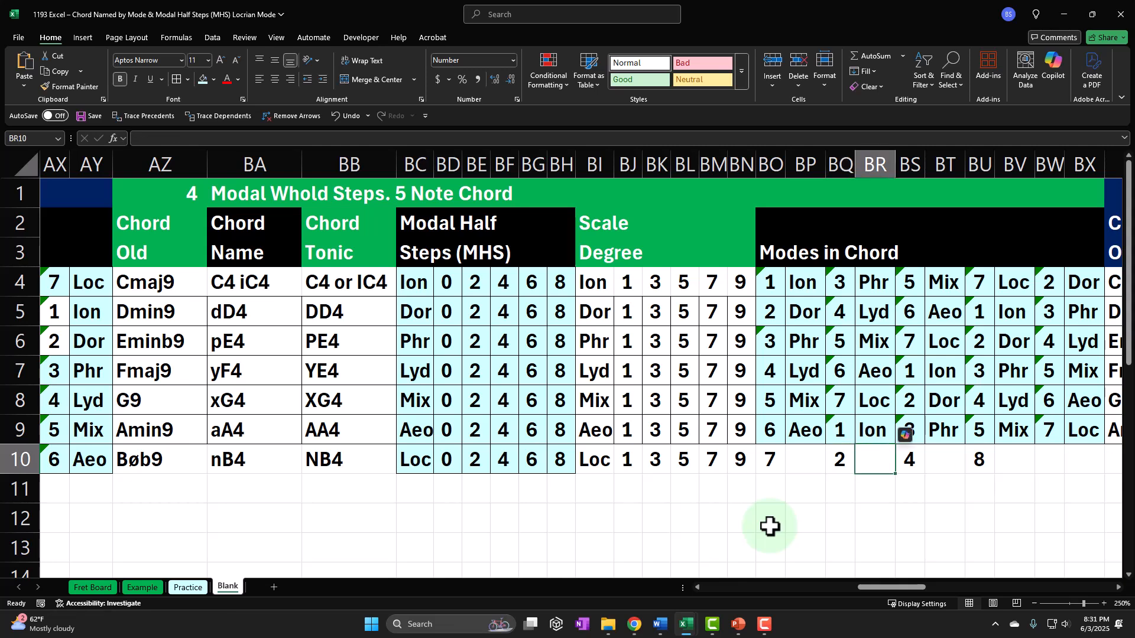
{"action": "left_click", "coordinate": [978, 461]}
{"action": "type", "text": "=+"}
{"action": "key", "text": "Left"}
{"action": "key", "text": "Left"}
{"action": "type", "text": "+4"}
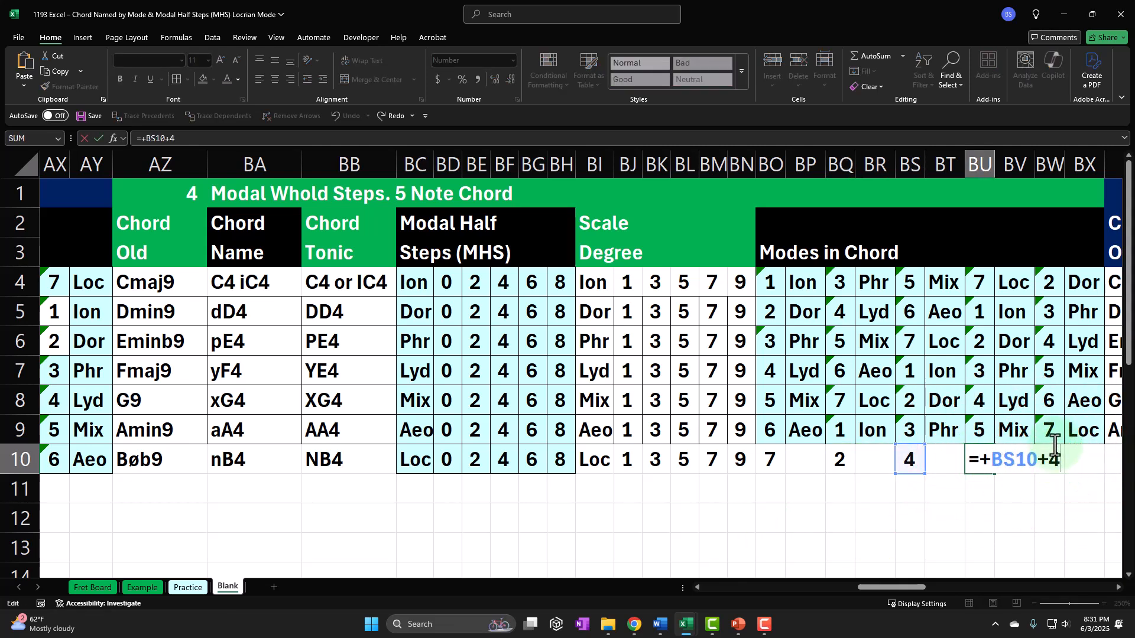
{"action": "key", "text": "BackSpace"}
{"action": "key", "text": "Tab"}
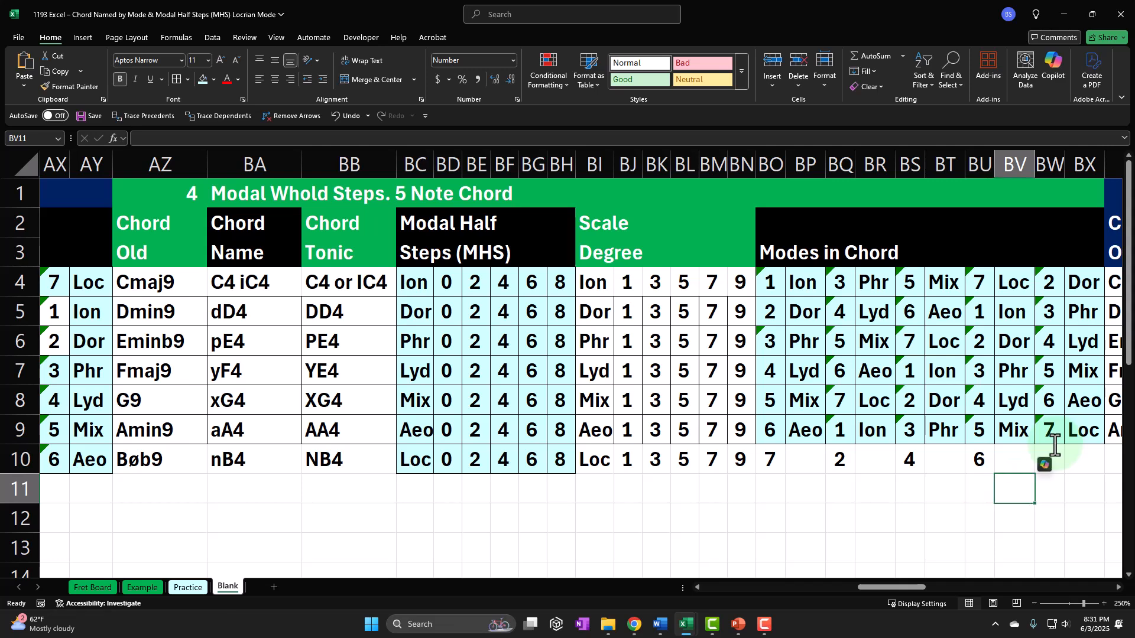
- Enter the formula =BU10+2 in BW10 for the five-note chord's fifth mode number
{"action": "key", "text": "Right"}
{"action": "type", "text": "+"}
{"action": "key", "text": "Left"}
{"action": "key", "text": "Left"}
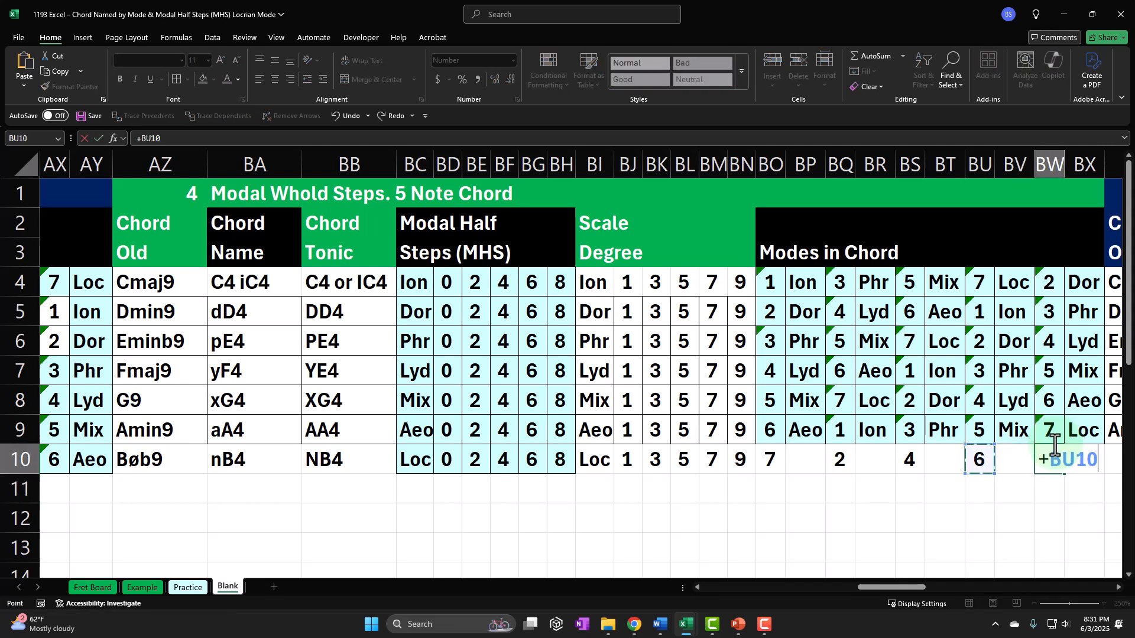
{"action": "type", "text": "+2"}
{"action": "key", "text": "Return"}
{"action": "key", "text": "Up"}
{"action": "key", "text": "Right"}
{"action": "key", "text": "Right"}
{"action": "key", "text": "Right"}
{"action": "key", "text": "Right"}
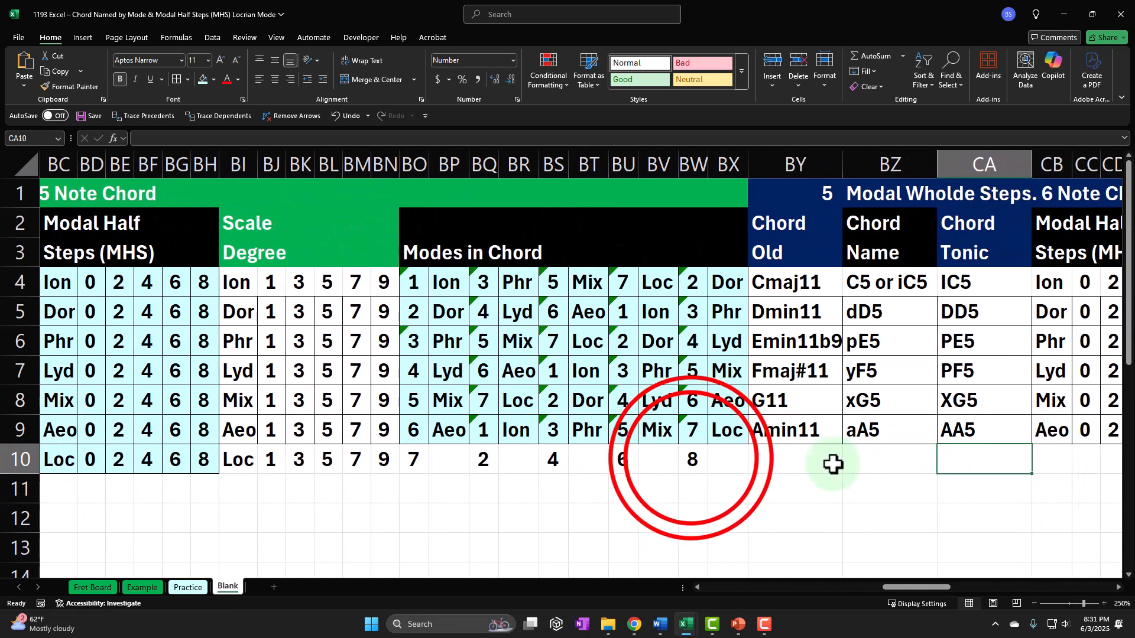
- Extend the BW10 formula to =BU10+2-7
{"action": "double_click", "coordinate": [692, 459]}
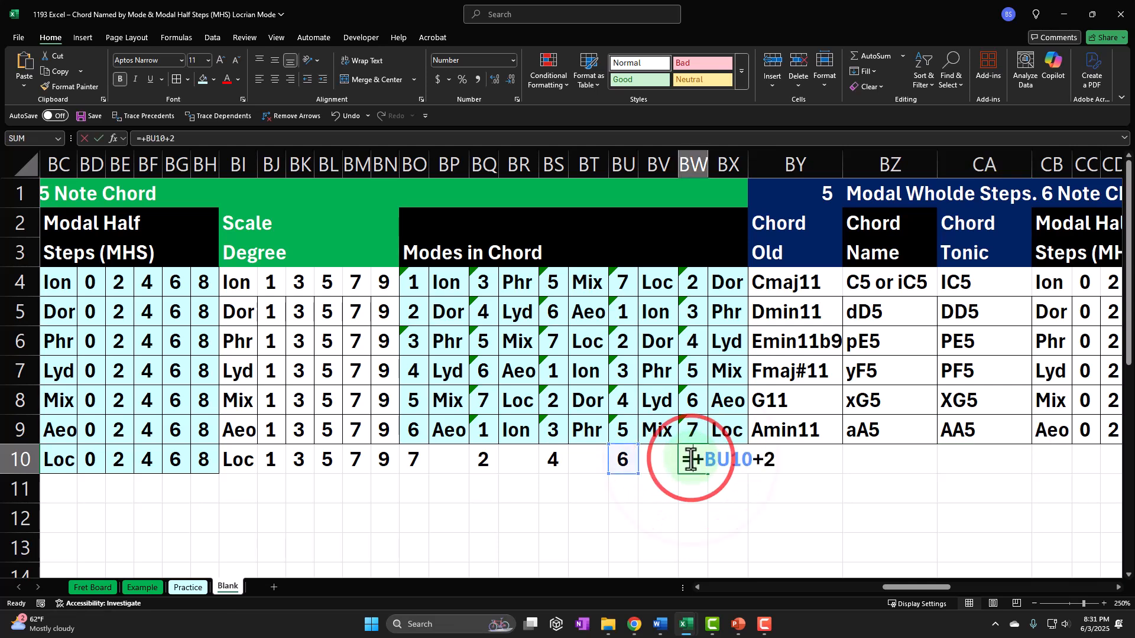
{"action": "left_click", "coordinate": [768, 458]}
{"action": "type", "text": "-7"}
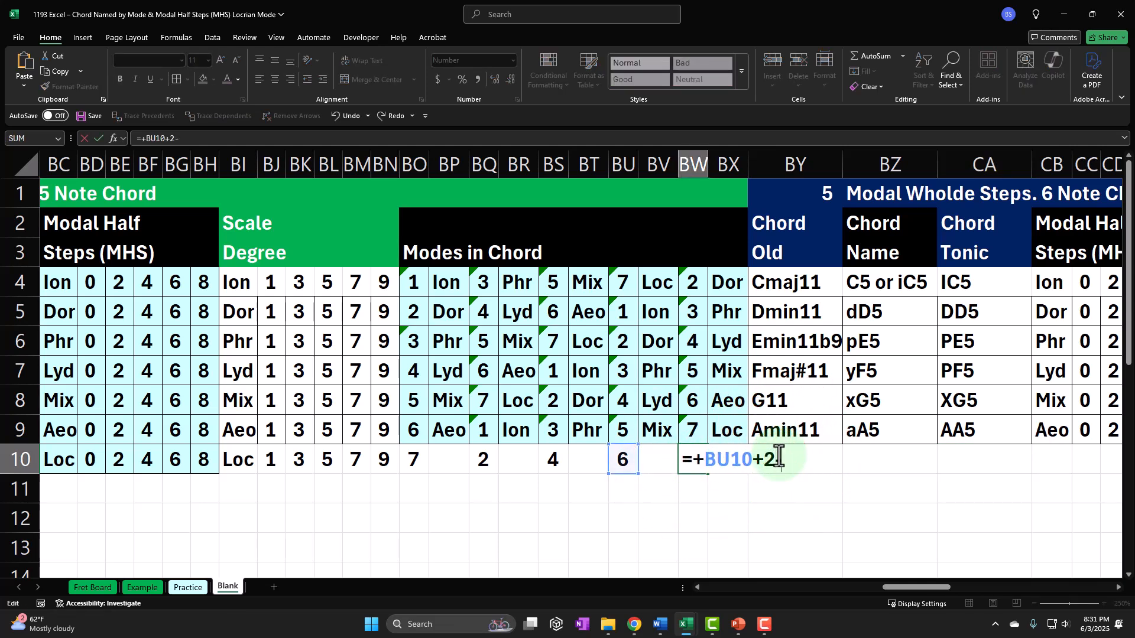
{"action": "key", "text": "Return"}
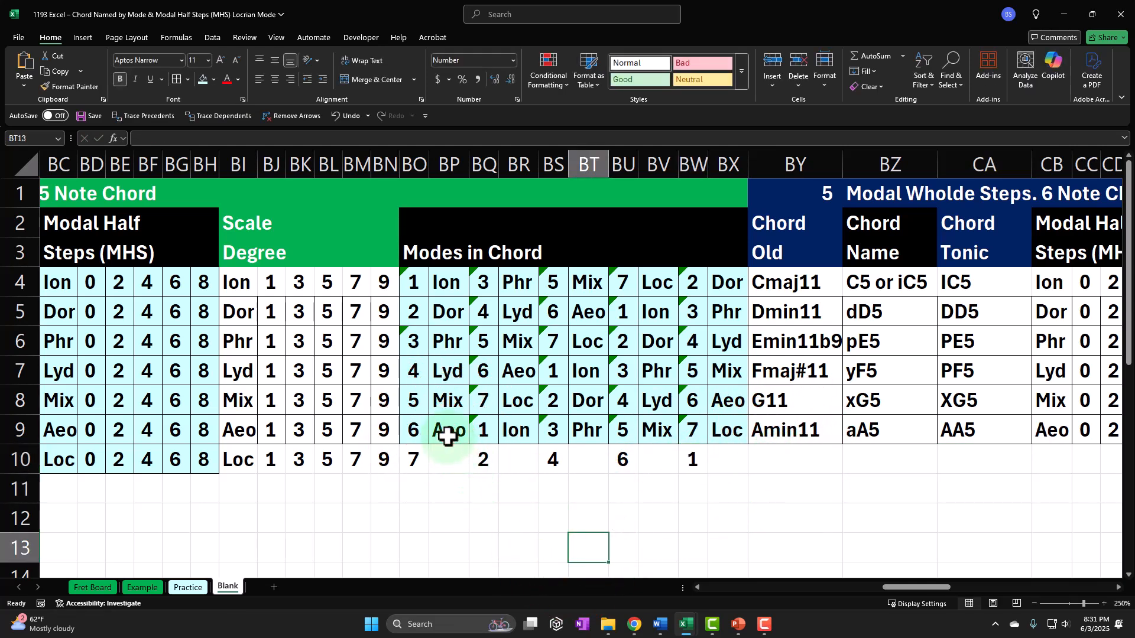
- Copy the mode-name lookup from BP9 into BP10, BR10, BT10, BV10 and BX10 of the Locrian row
{"action": "left_click", "coordinate": [444, 431]}
{"action": "key", "text": "ctrl+c"}
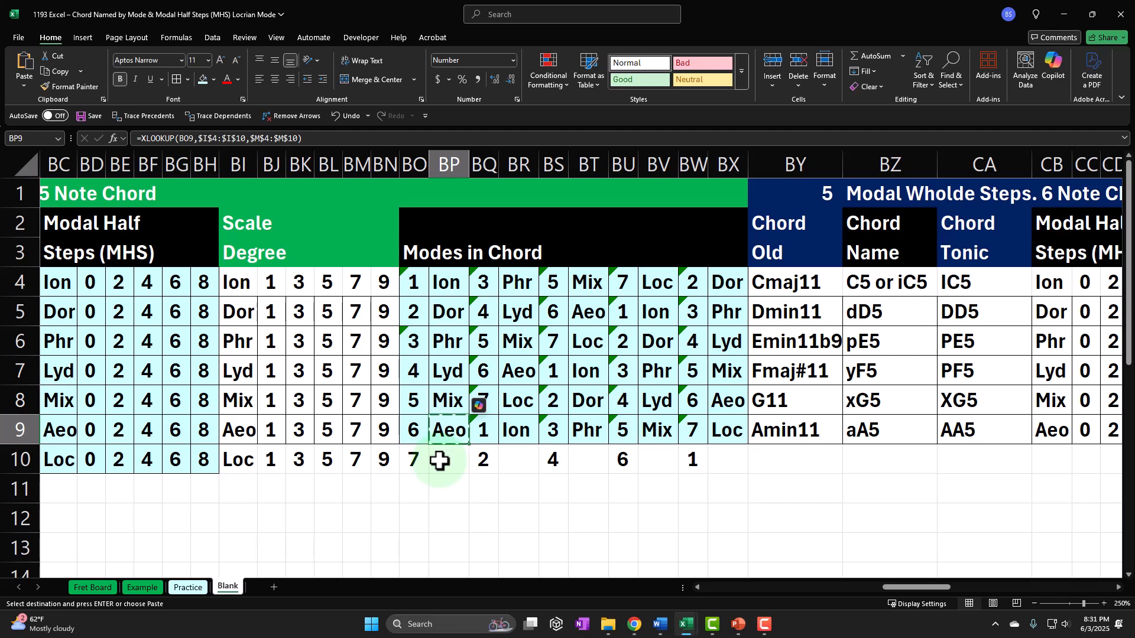
{"action": "left_click", "coordinate": [439, 459]}
{"action": "key", "text": "ctrl+v"}
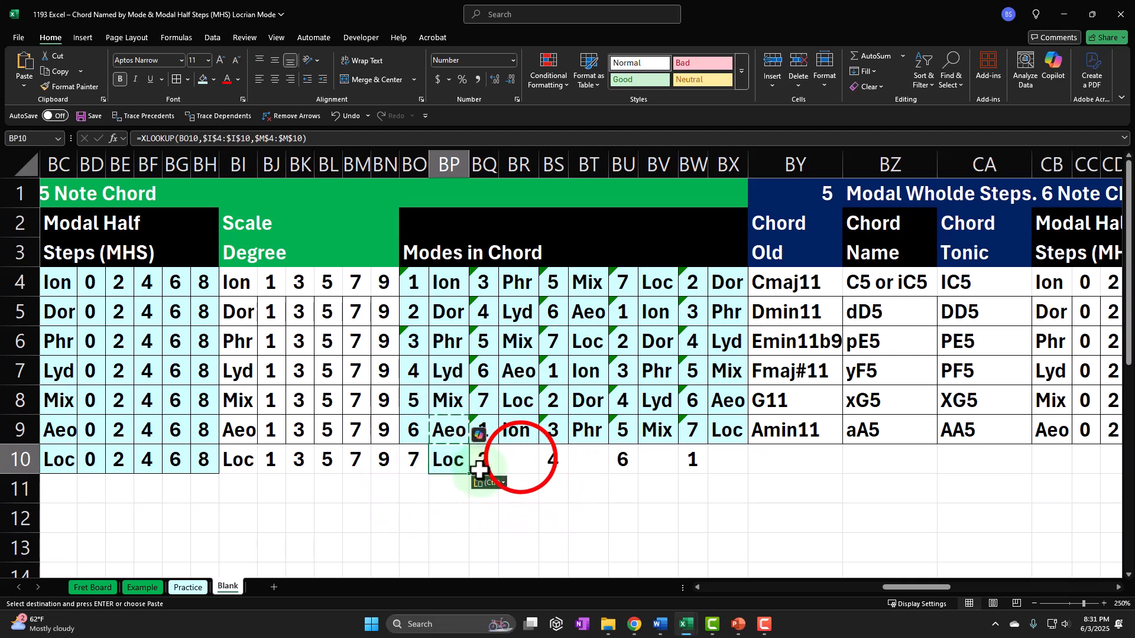
{"action": "left_click", "coordinate": [514, 465]}
{"action": "key", "text": "ctrl+v"}
{"action": "left_click", "coordinate": [582, 465]}
{"action": "key", "text": "ctrl+v"}
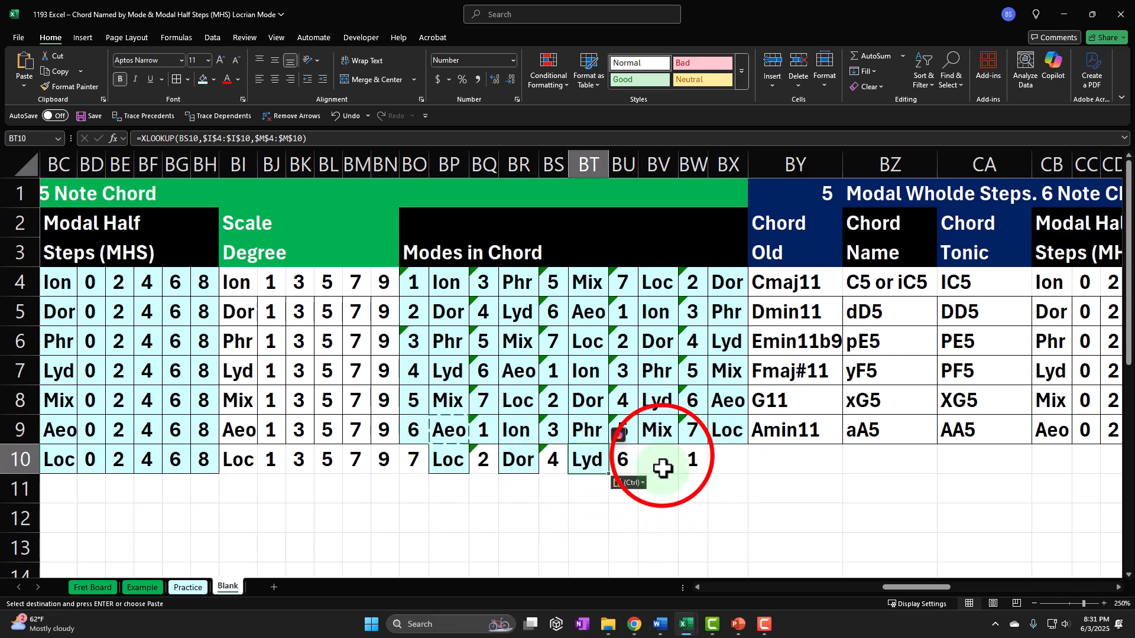
{"action": "left_click", "coordinate": [658, 460]}
{"action": "key", "text": "ctrl+v"}
{"action": "left_click", "coordinate": [711, 466]}
{"action": "key", "text": "ctrl+v"}
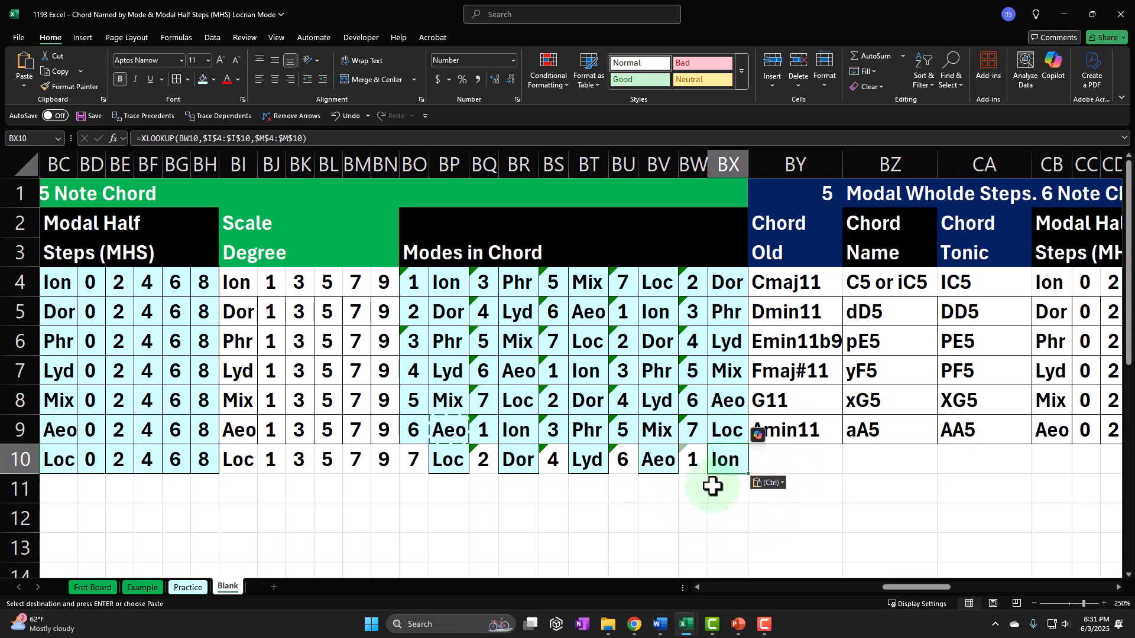
- Format the Locrian Modes in Chord cells BO10:BX10 with the light-blue fill and borders of the rows above
{"action": "left_click", "coordinate": [412, 460]}
{"action": "left_click_drag", "start_coordinate": [411, 460], "coordinate": [711, 459]}
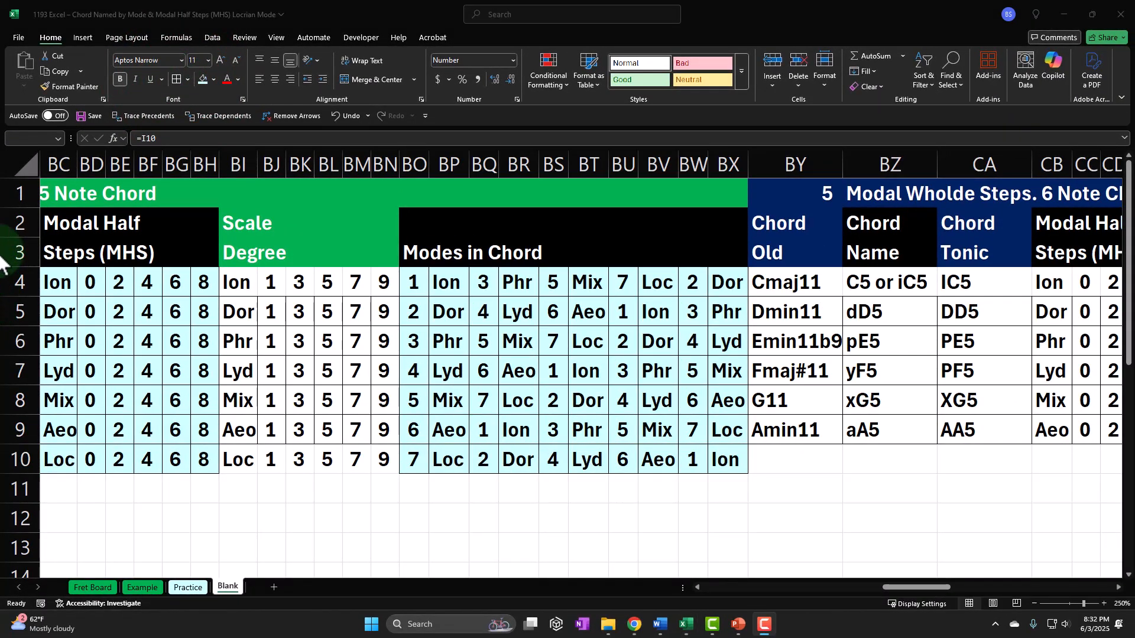
{"action": "left_click", "coordinate": [710, 461]}
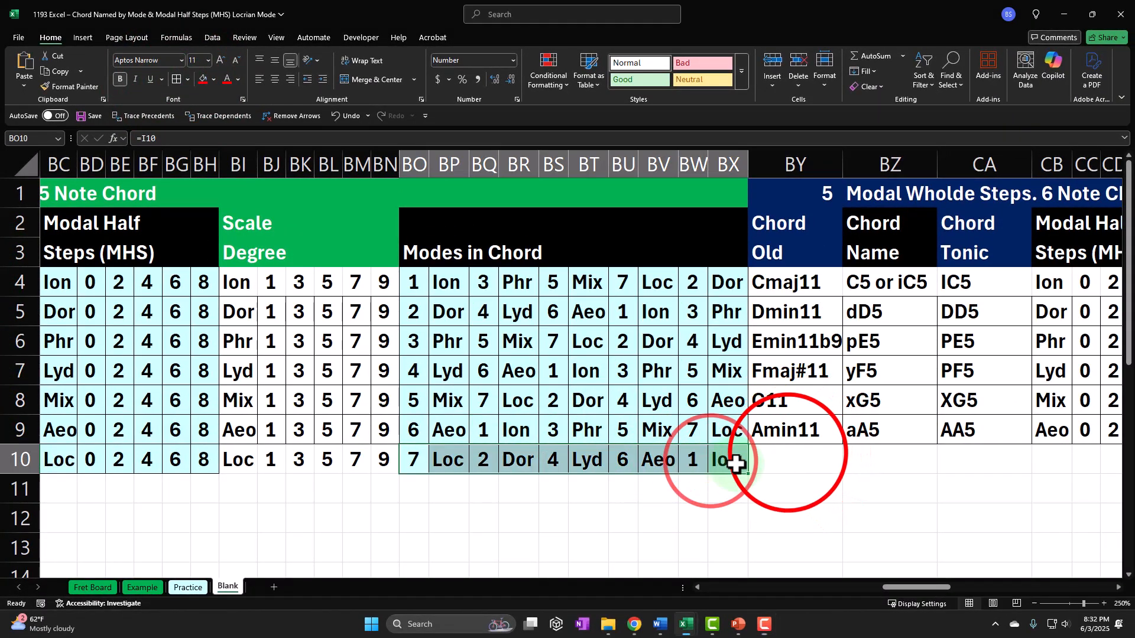
- Paste the old chord name Bø11b9 into BY10 of the six-note chord table
{"action": "left_click", "coordinate": [786, 452]}
{"action": "key", "text": "Right"}
{"action": "key", "text": "Right"}
{"action": "key", "text": "Right"}
{"action": "key", "text": "Right"}
{"action": "key", "text": "Right"}
{"action": "key", "text": "Right"}
{"action": "key", "text": "Right"}
{"action": "key", "text": "Right"}
{"action": "key", "text": "Right"}
{"action": "key", "text": "Right"}
{"action": "key", "text": "Right"}
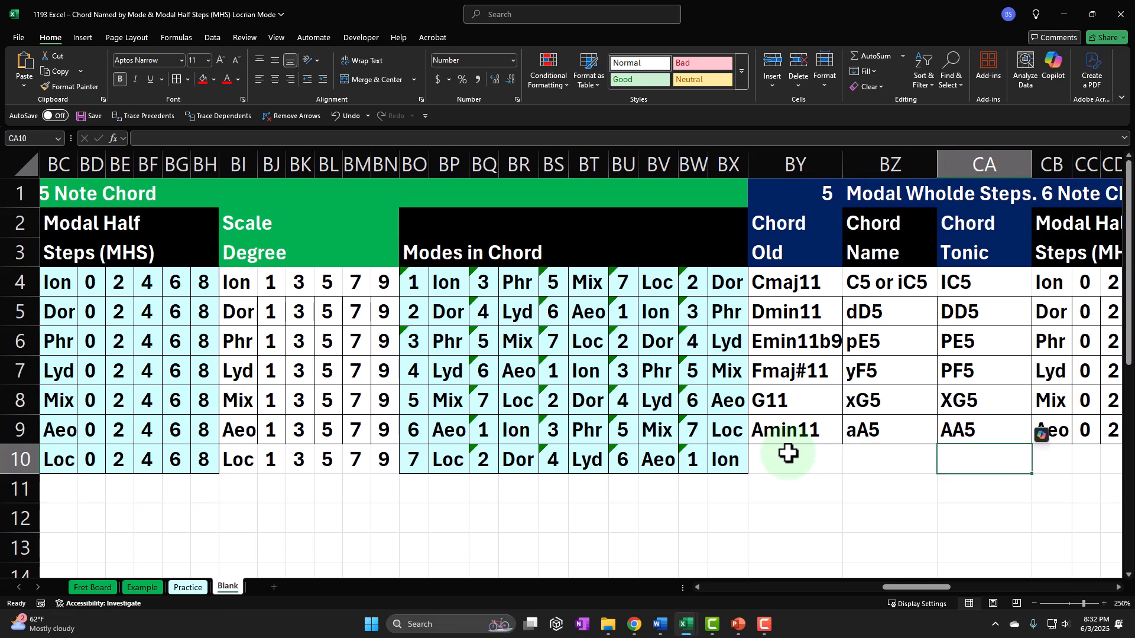
{"action": "key", "text": "Right"}
{"action": "key", "text": "Right"}
{"action": "key", "text": "Right"}
{"action": "key", "text": "Right"}
{"action": "key", "text": "Right"}
{"action": "key", "text": "Right"}
{"action": "key", "text": "Right"}
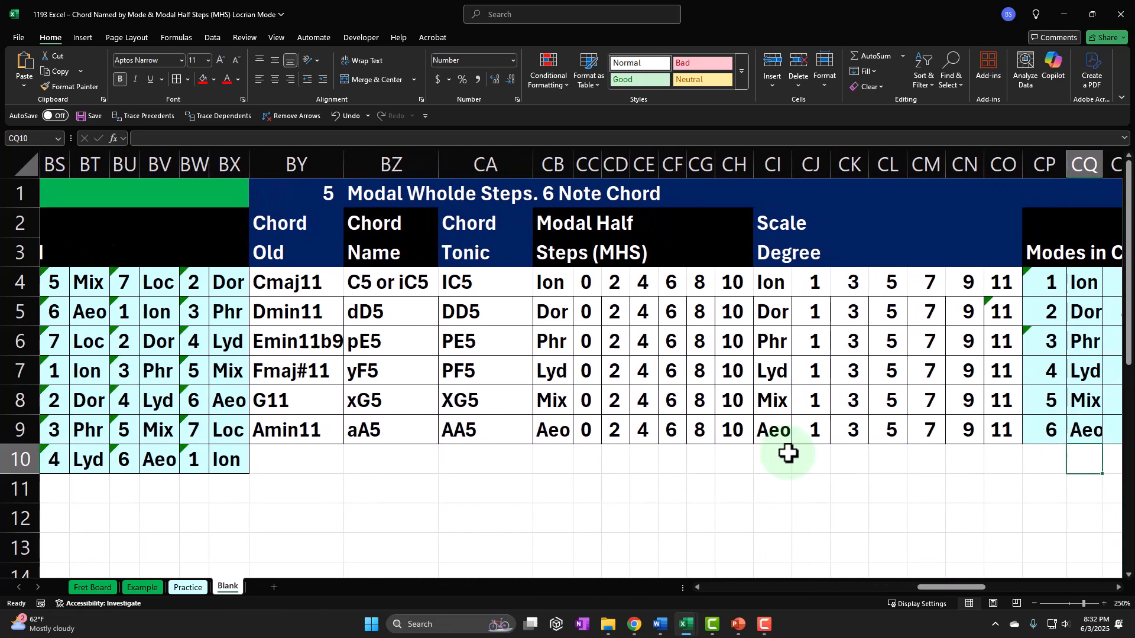
{"action": "left_click", "coordinate": [298, 463]}
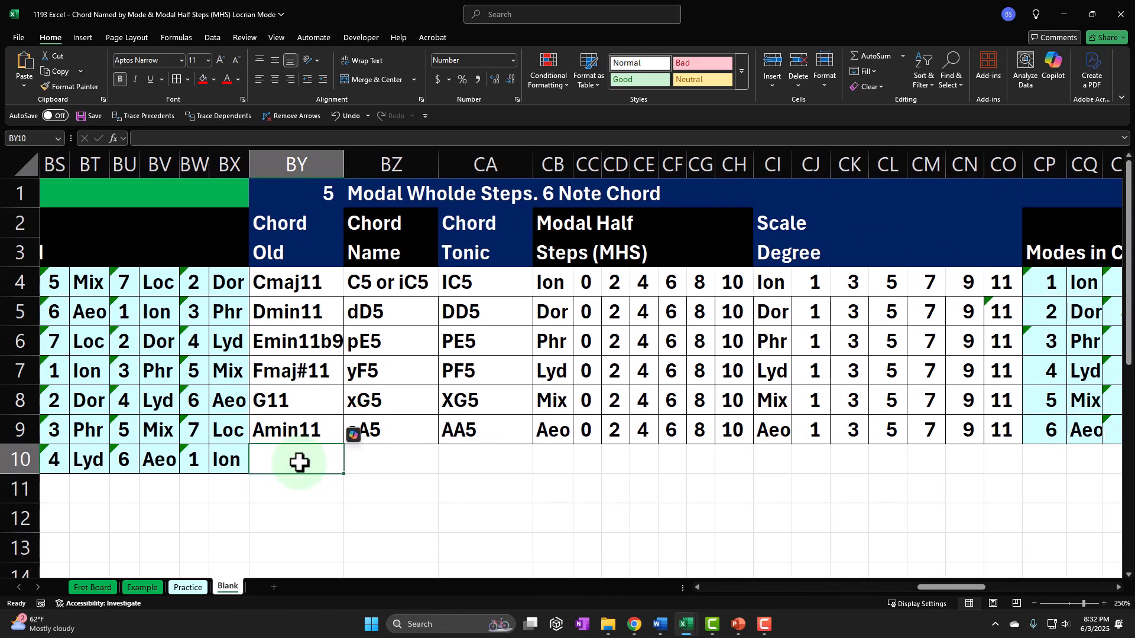
{"action": "key", "text": "ctrl+v"}
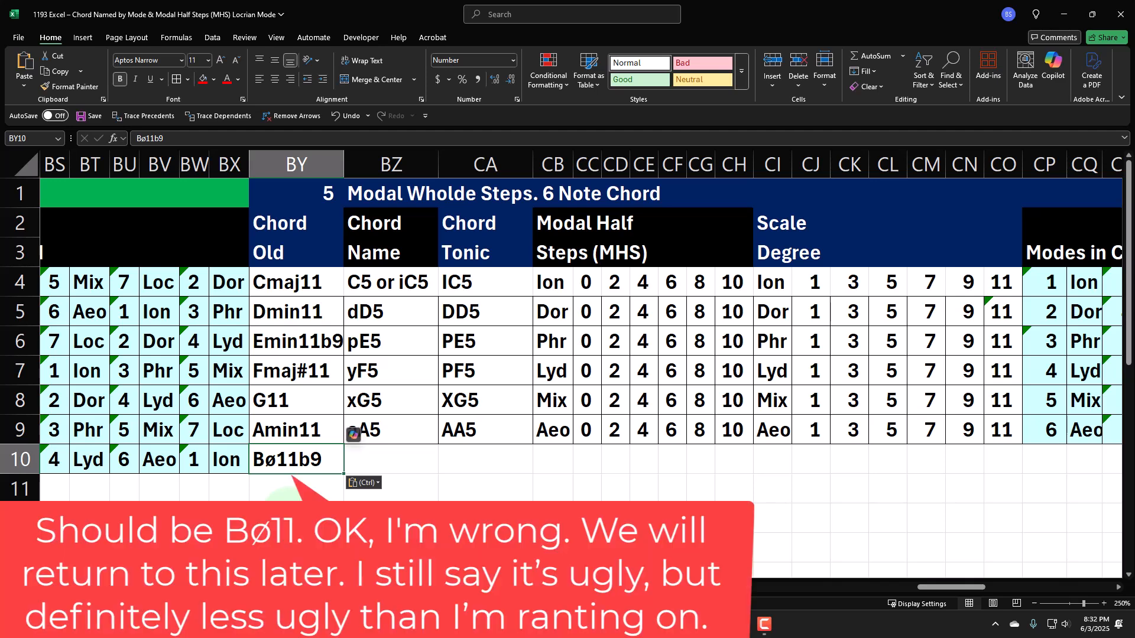
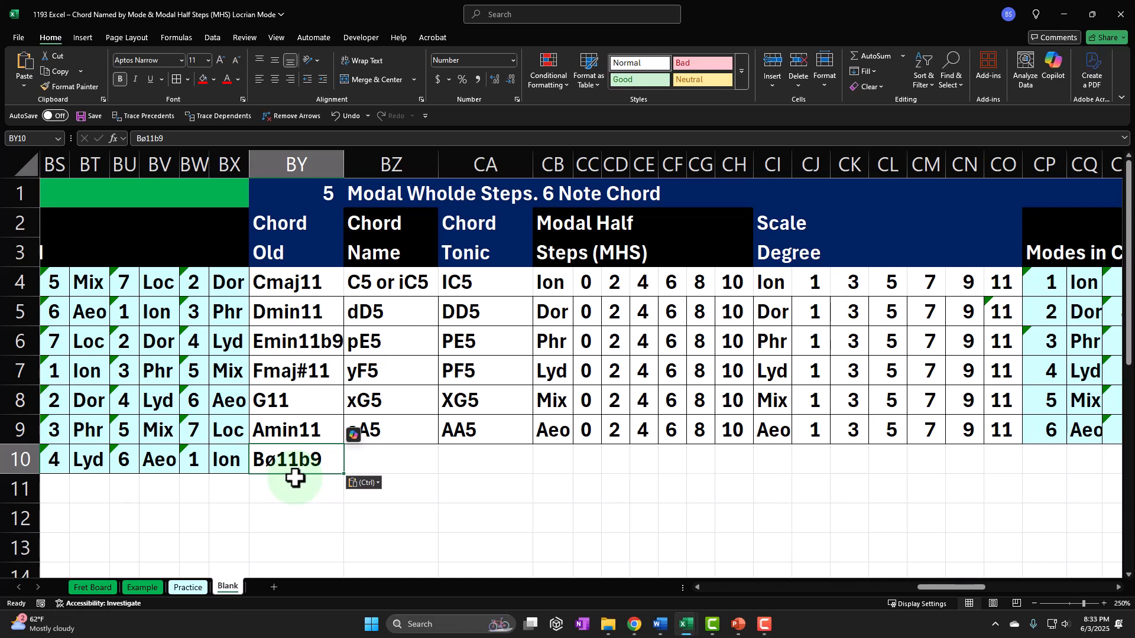
- Enter nB5 as the Locrian chord name in BZ10
{"action": "key", "text": "Right"}
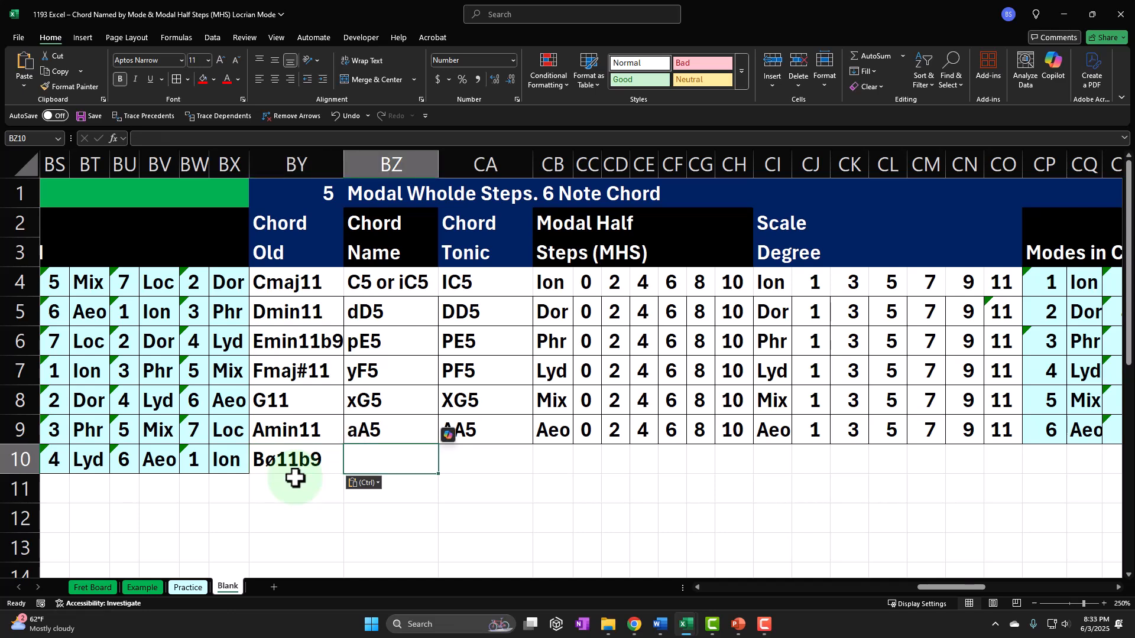
{"action": "type", "text": "n"}
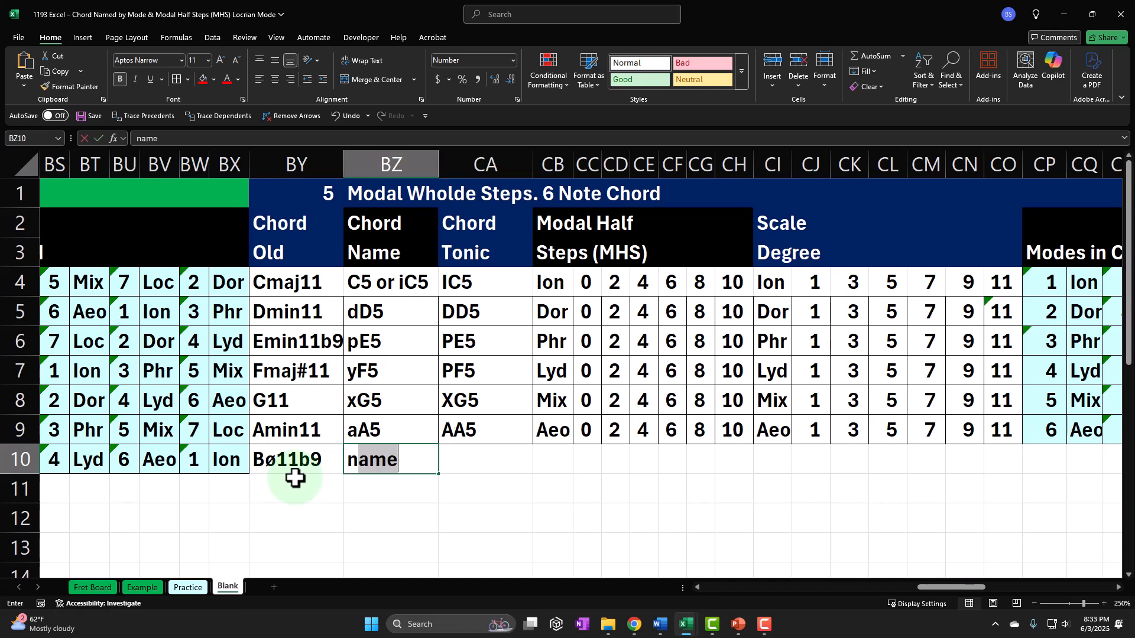
{"action": "type", "text": "B5"}
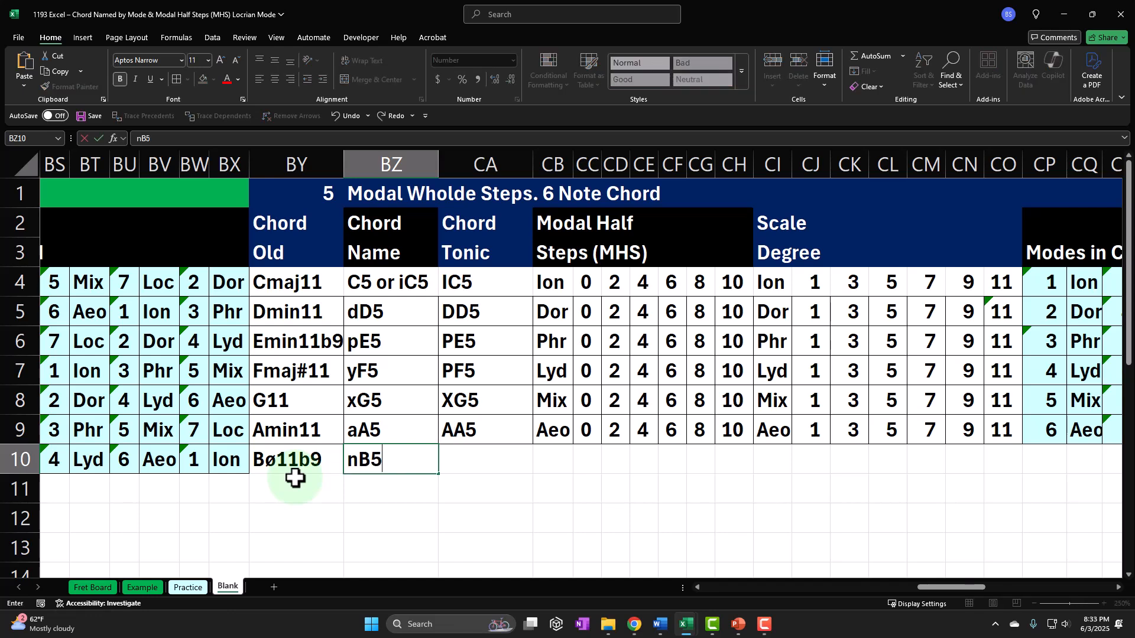
{"action": "key", "text": "Return"}
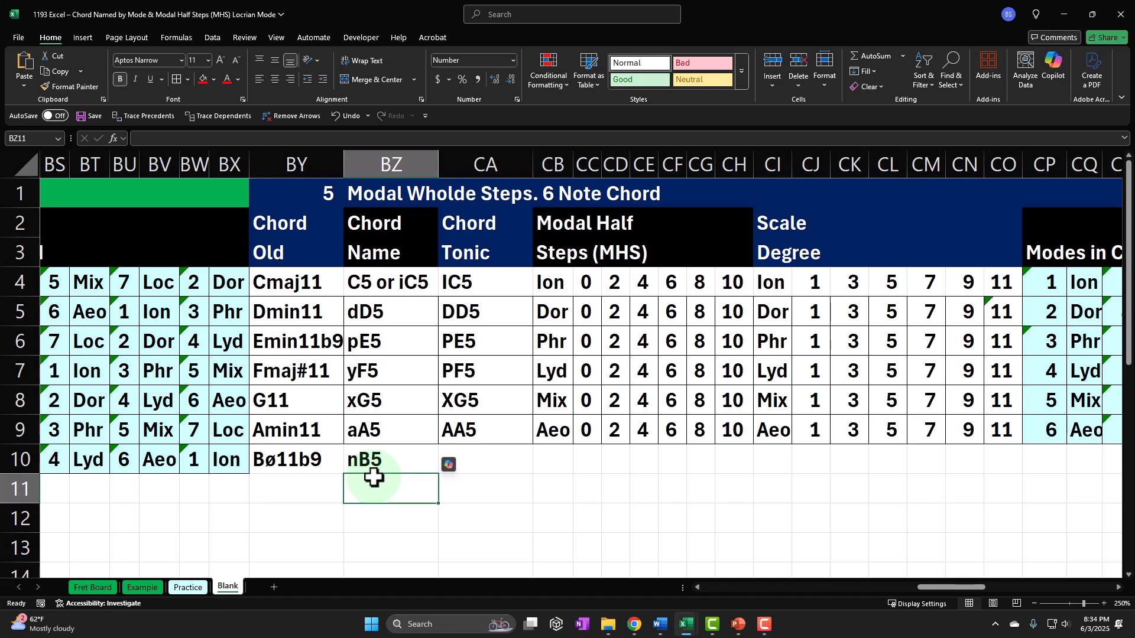
- Enter NB5 as the Locrian chord tonic in CA10
{"action": "key", "text": "Right"}
{"action": "key", "text": "Up"}
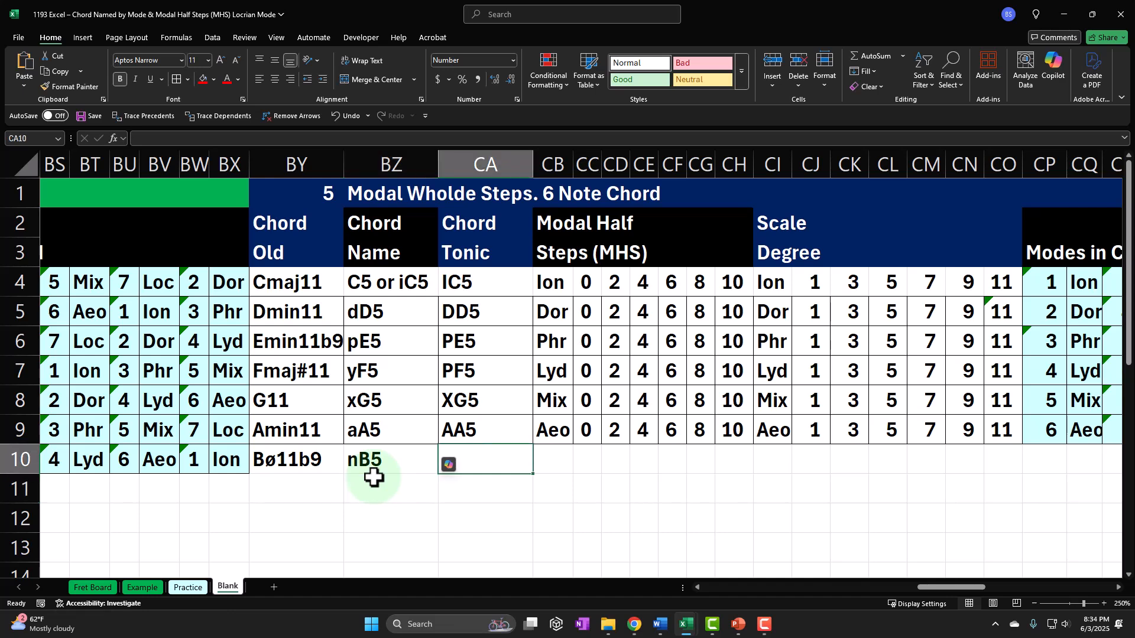
{"action": "left_click", "coordinate": [321, 461]}
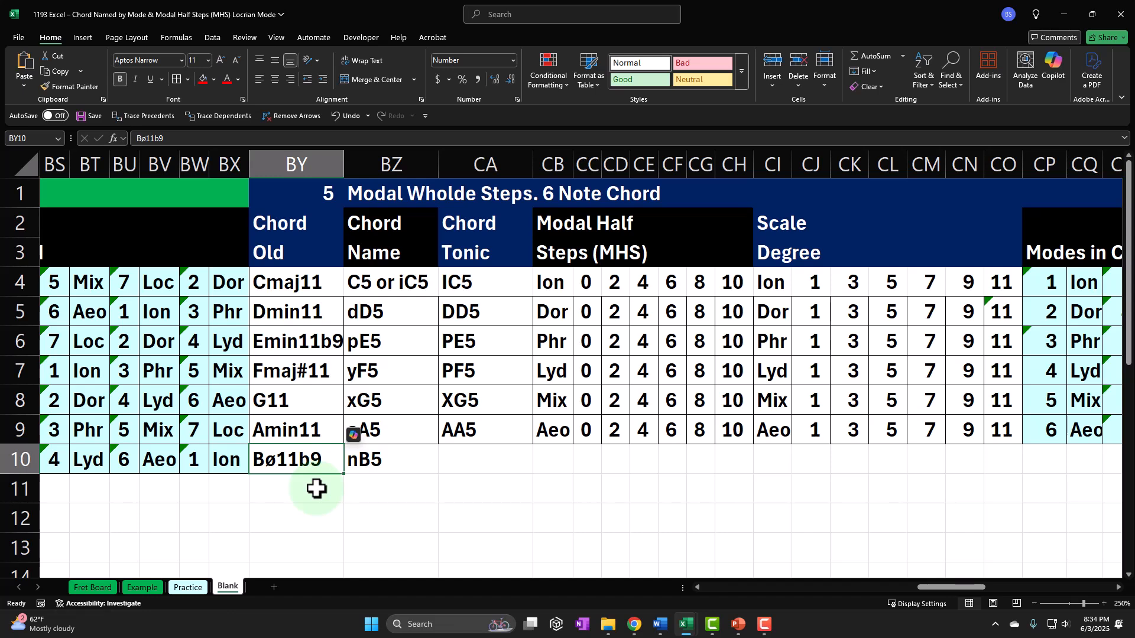
{"action": "key", "text": "Right"}
{"action": "key", "text": "Right"}
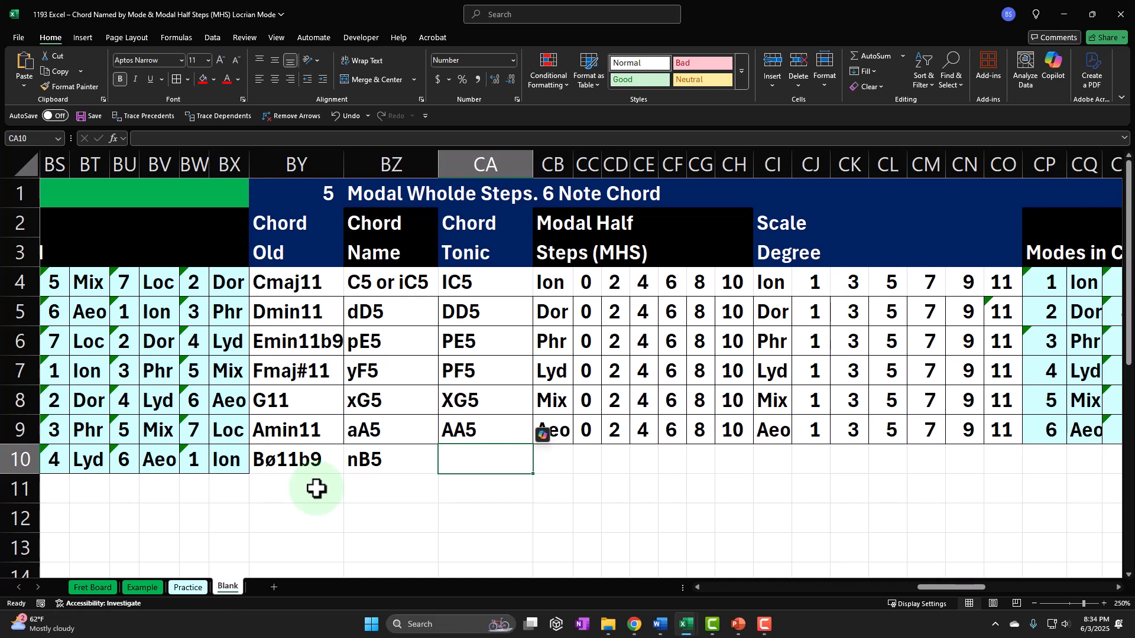
{"action": "type", "text": "NB5"}
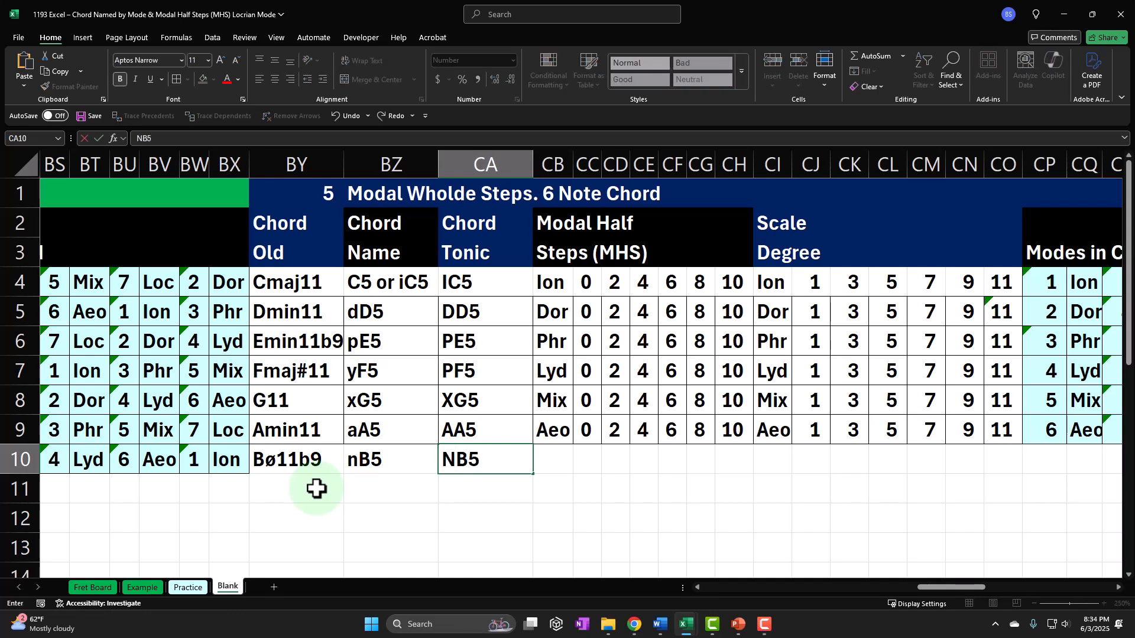
{"action": "key", "text": "Tab"}
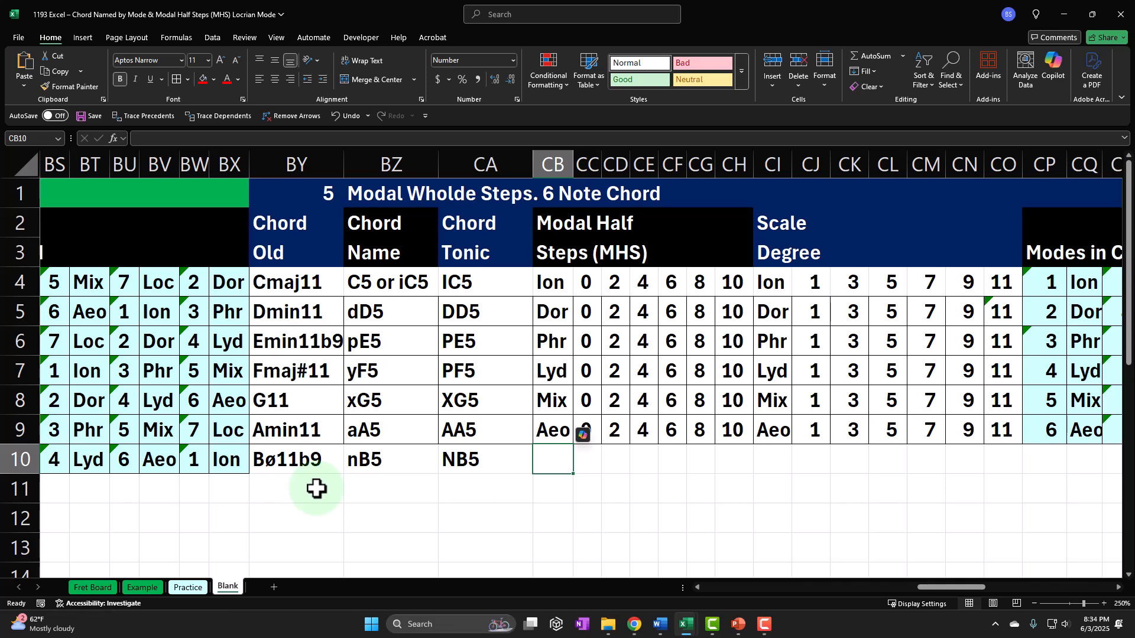
- Link CB10, the first Modal Half Steps cell of the six-note chord, to the Locrian mode name in BP10
{"action": "type", "text": "="}
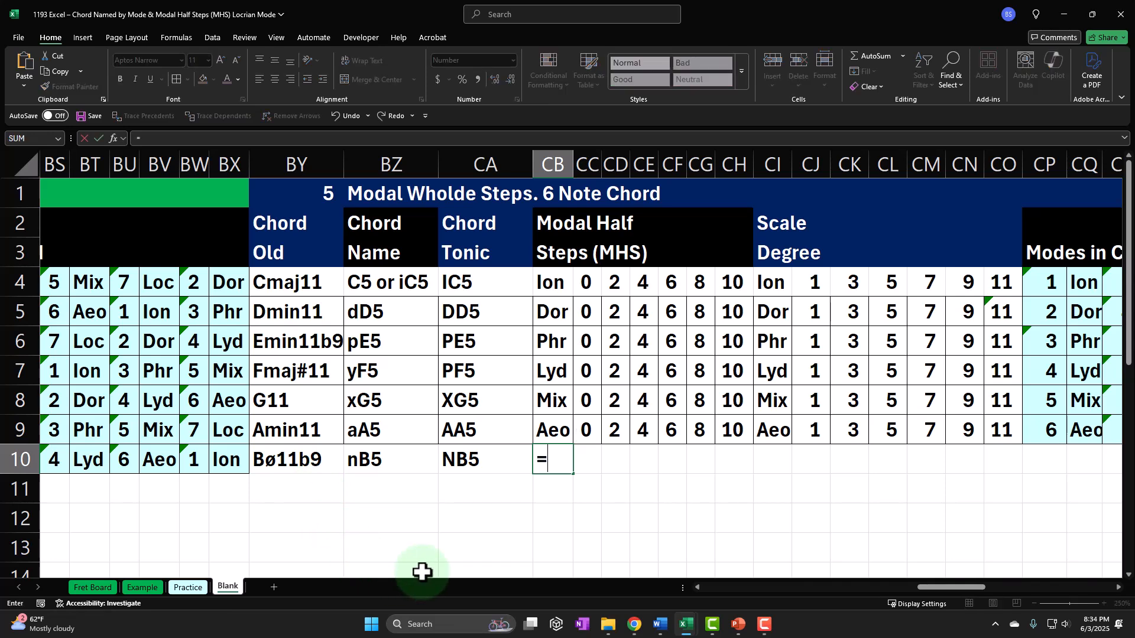
{"action": "key", "text": "Left"}
{"action": "key", "text": "Left"}
{"action": "key", "text": "Left"}
{"action": "key", "text": "Left"}
{"action": "key", "text": "Left"}
{"action": "key", "text": "Left"}
{"action": "key", "text": "Left"}
{"action": "key", "text": "Left"}
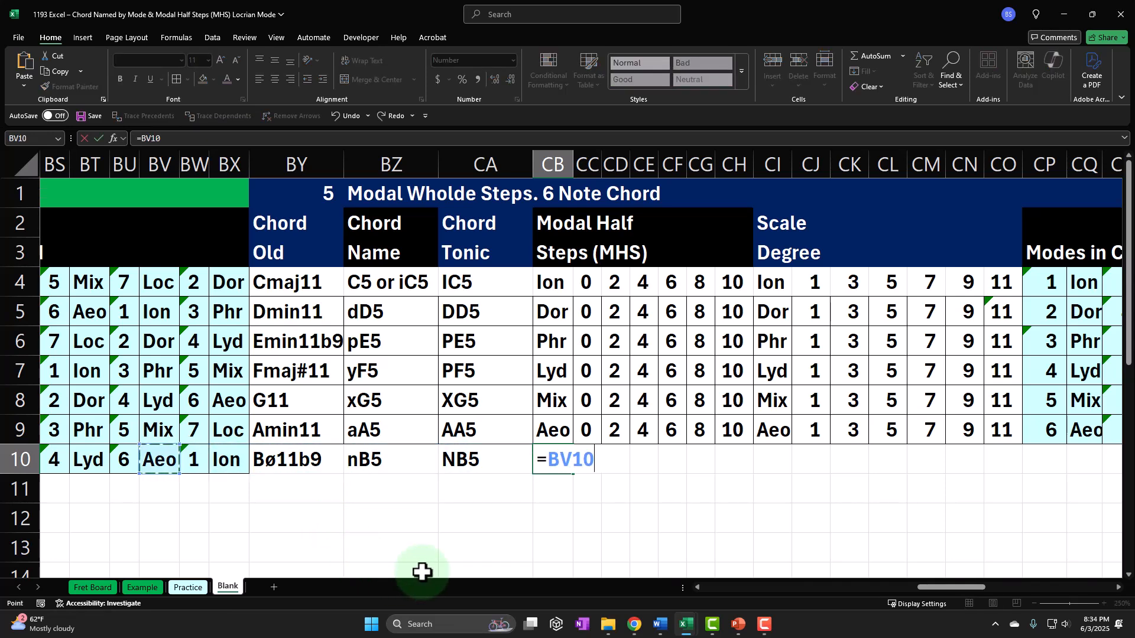
{"action": "key", "text": "Left"}
{"action": "key", "text": "Left"}
{"action": "key", "text": "Left"}
{"action": "key", "text": "Left"}
{"action": "key", "text": "Left"}
{"action": "key", "text": "Left"}
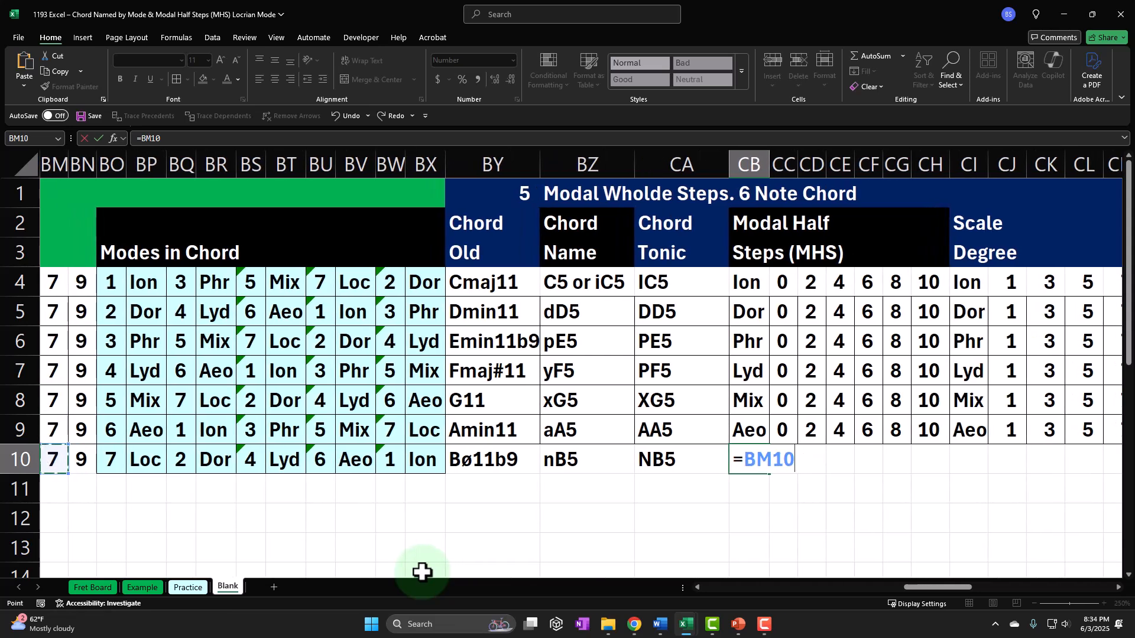
{"action": "key", "text": "Right"}
{"action": "key", "text": "Right"}
{"action": "key", "text": "Right"}
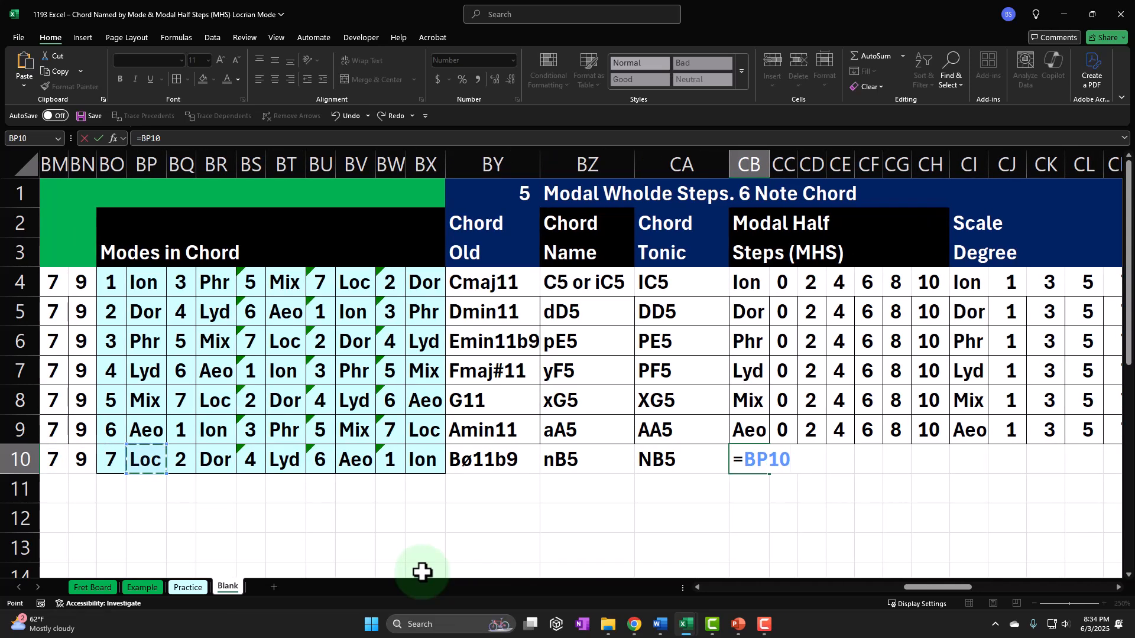
{"action": "key", "text": "Return"}
{"action": "key", "text": "Right"}
{"action": "key", "text": "Up"}
{"action": "key", "text": "Right"}
{"action": "key", "text": "Right"}
{"action": "key", "text": "Right"}
{"action": "key", "text": "Right"}
{"action": "key", "text": "Right"}
{"action": "key", "text": "Right"}
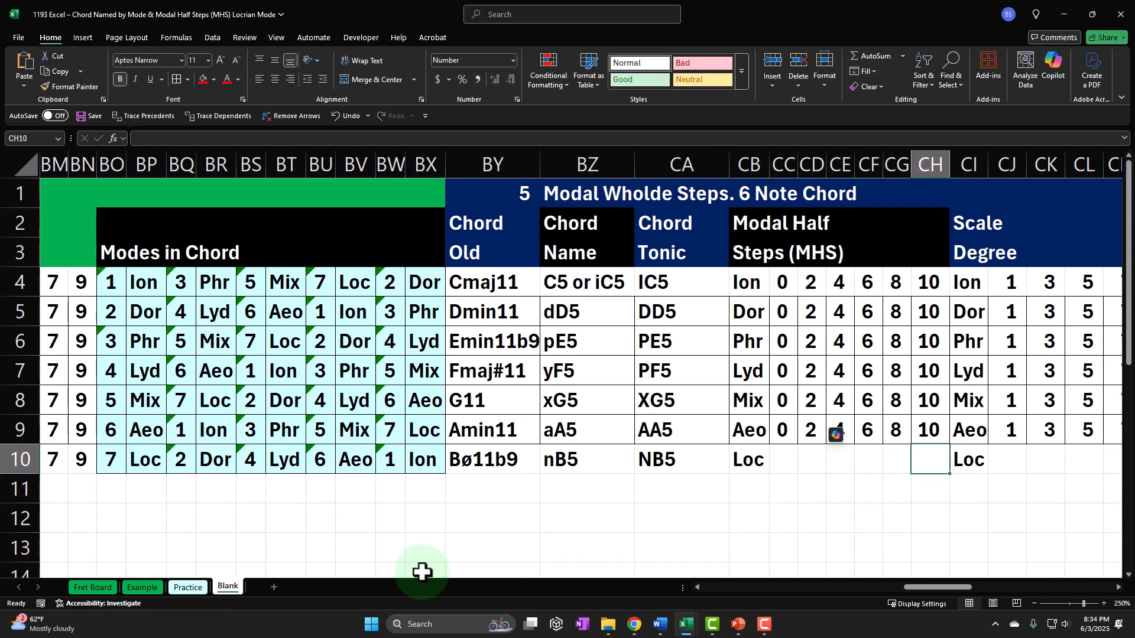
{"action": "key", "text": "Left"}
{"action": "key", "text": "Left"}
{"action": "key", "text": "Left"}
{"action": "key", "text": "Left"}
{"action": "key", "text": "Left"}
{"action": "key", "text": "Left"}
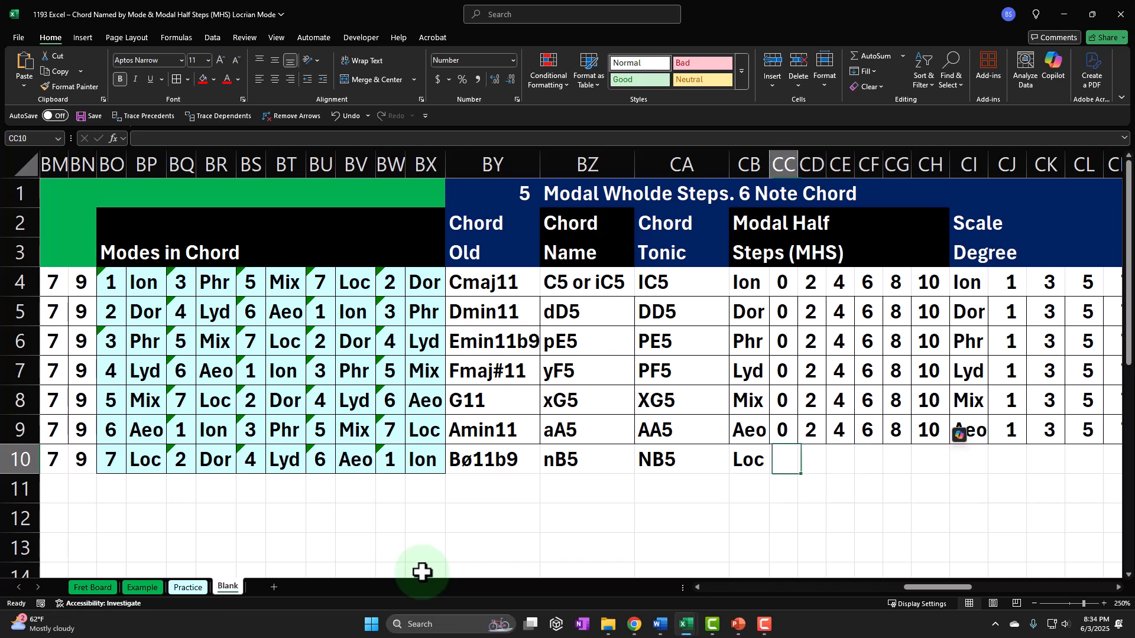
- Enter the six-note Locrian chord's modal half steps 0, 2, 4, 6, 8 and 10 in CC10:CH10
{"action": "type", "text": "0"}
{"action": "key", "text": "Right"}
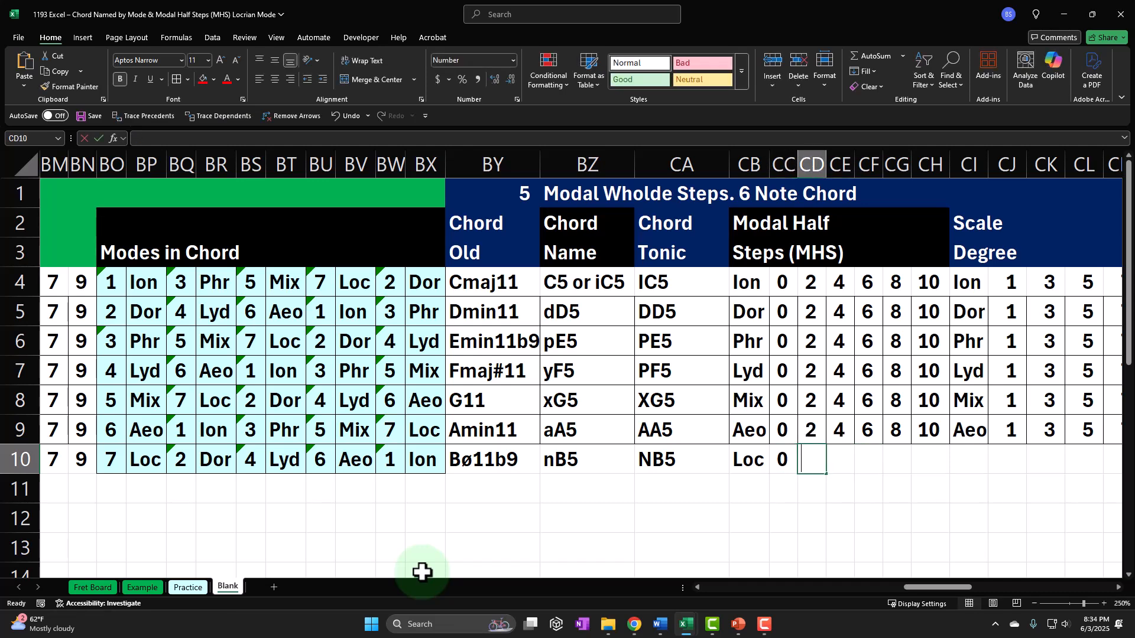
{"action": "type", "text": "2"}
{"action": "key", "text": "Right"}
{"action": "type", "text": "4"}
{"action": "key", "text": "Right"}
{"action": "type", "text": "6"}
{"action": "key", "text": "Right"}
{"action": "type", "text": "8"}
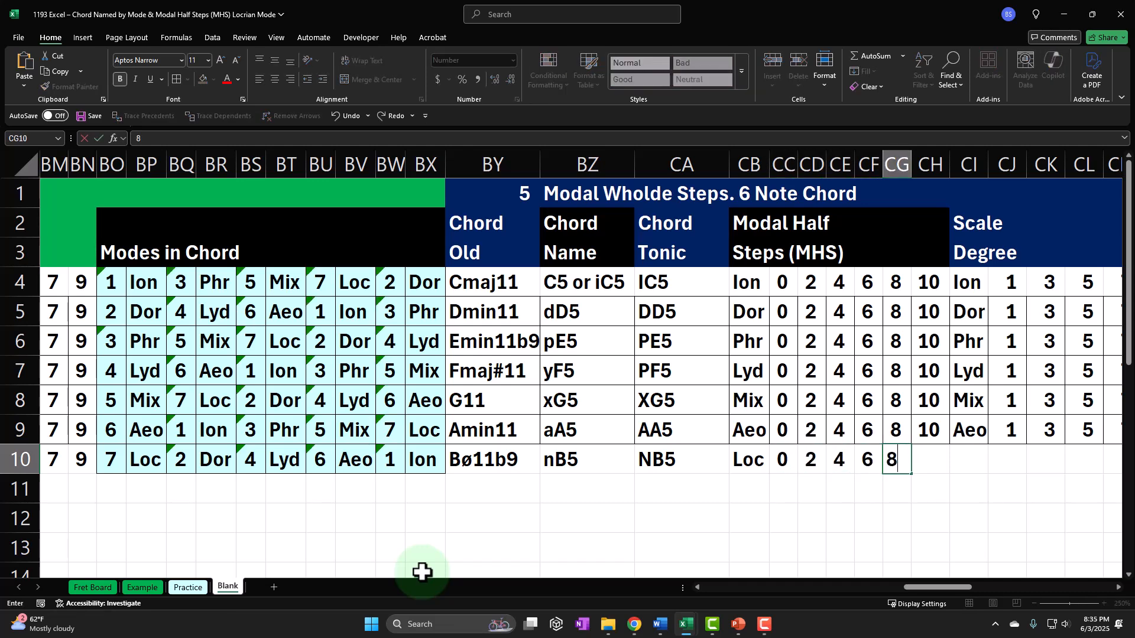
{"action": "key", "text": "Right"}
{"action": "type", "text": "10"}
{"action": "key", "text": "Right"}
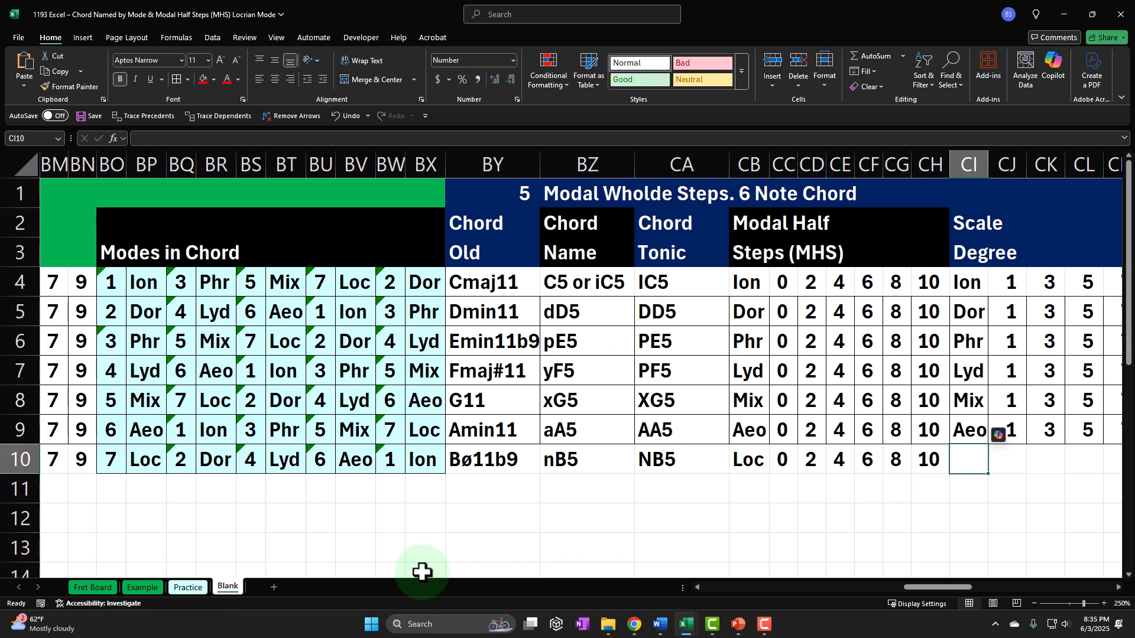
- Link CI10, the first Scale Degree cell of the six-note chord, to the Locrian mode name in CB10
{"action": "type", "text": "="}
{"action": "key", "text": "Left"}
{"action": "key", "text": "Left"}
{"action": "key", "text": "Left"}
{"action": "key", "text": "Left"}
{"action": "key", "text": "Left"}
{"action": "key", "text": "Left"}
{"action": "key", "text": "Left"}
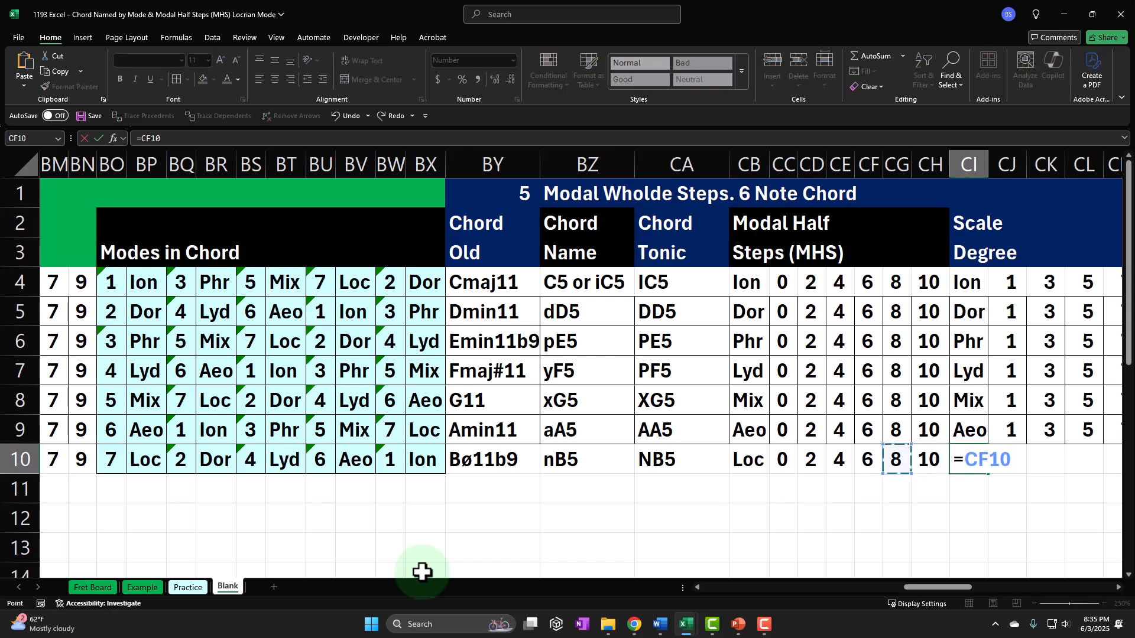
{"action": "key", "text": "Tab"}
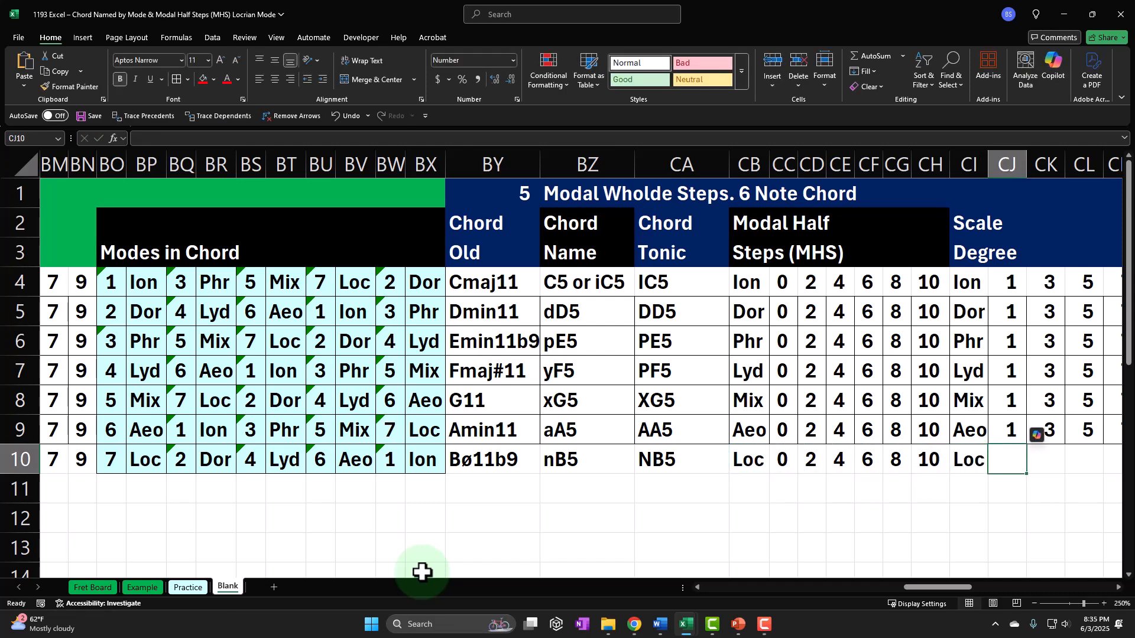
- Enter 1 as the Locrian chord's first scale degree in CJ10, with CK10:CO10 adding it to the modal half steps
{"action": "type", "text": "1"}
{"action": "key", "text": "Tab"}
{"action": "key", "text": "Tab"}
{"action": "key", "text": "Tab"}
{"action": "key", "text": "Tab"}
{"action": "key", "text": "Tab"}
{"action": "key", "text": "Tab"}
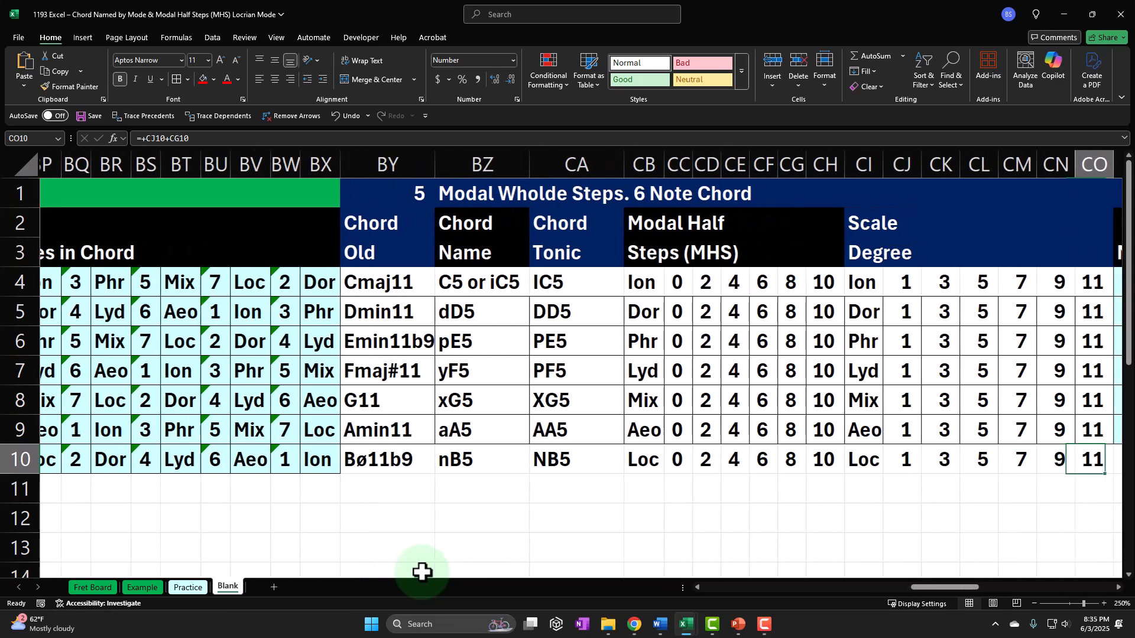
- Check the scale degree formulas across CJ10:CO10 in the Locrian row
{"action": "key", "text": "Left"}
{"action": "key", "text": "Left"}
{"action": "key", "text": "Left"}
{"action": "key", "text": "Left"}
{"action": "key", "text": "Left"}
{"action": "key", "text": "Left"}
{"action": "key", "text": "Right"}
{"action": "key", "text": "Right"}
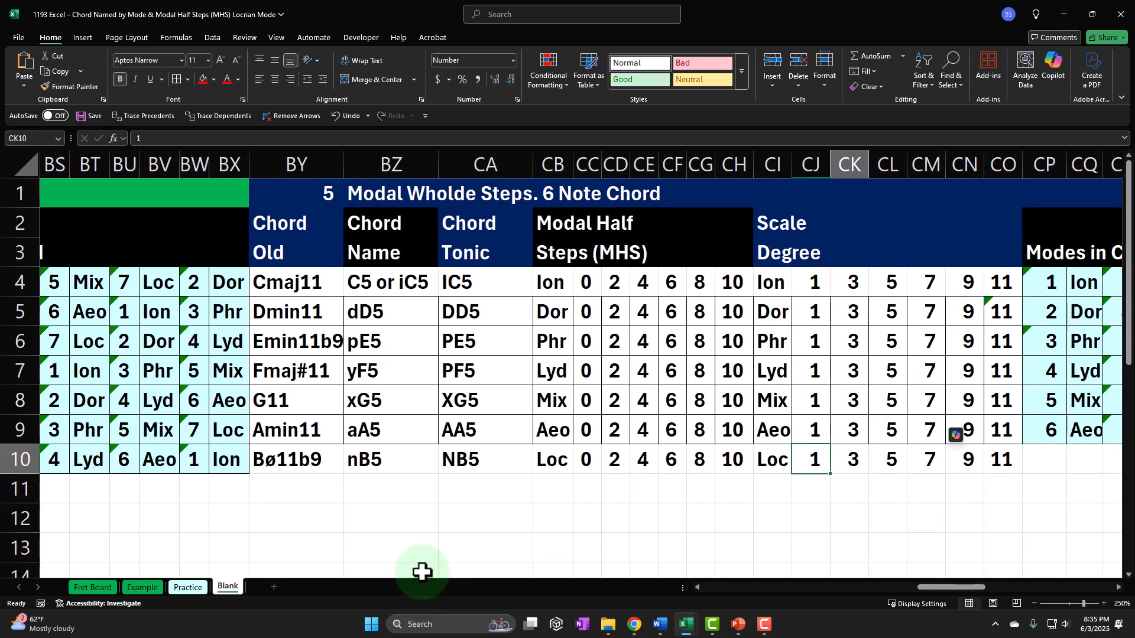
{"action": "key", "text": "Right"}
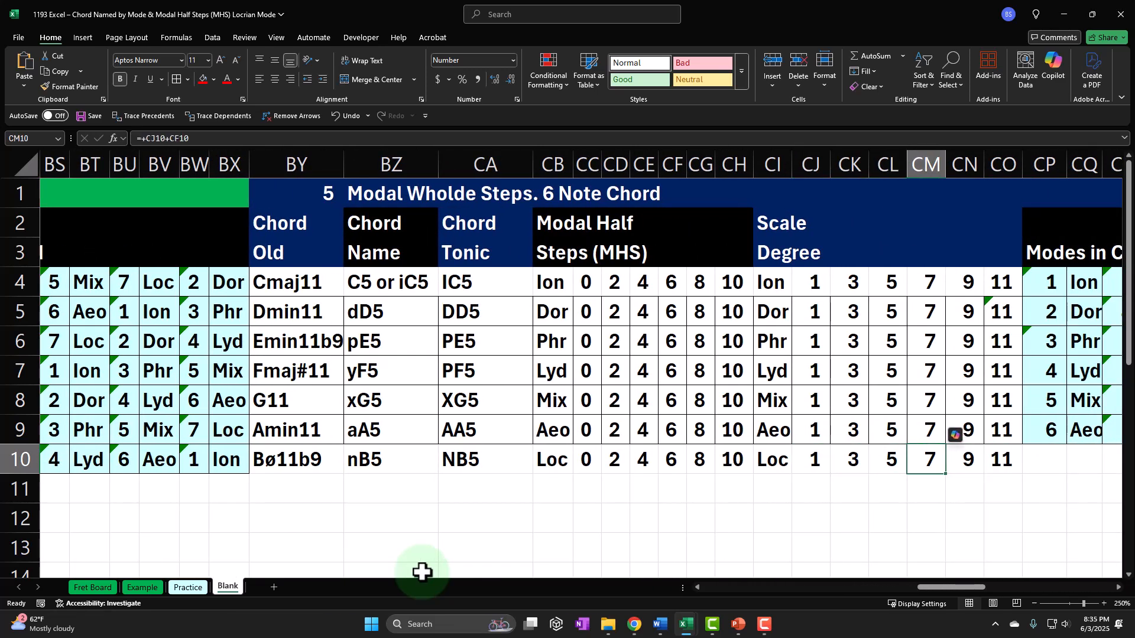
{"action": "key", "text": "Right"}
{"action": "key", "text": "Right"}
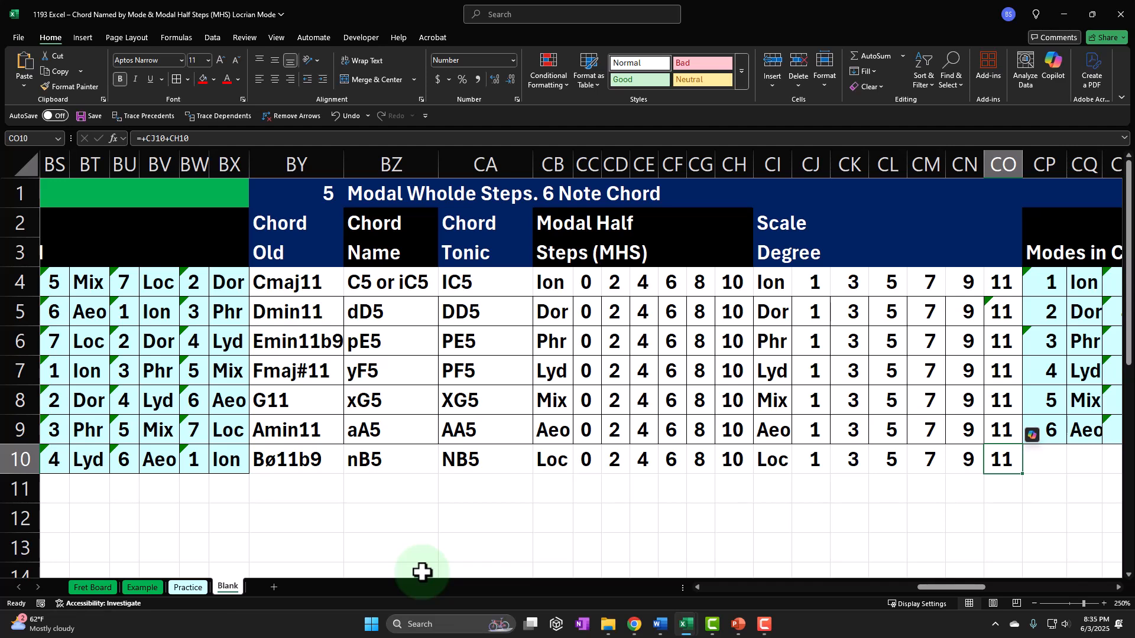
{"action": "key", "text": "Left"}
{"action": "key", "text": "Left"}
{"action": "key", "text": "Left"}
{"action": "key", "text": "Left"}
{"action": "key", "text": "Left"}
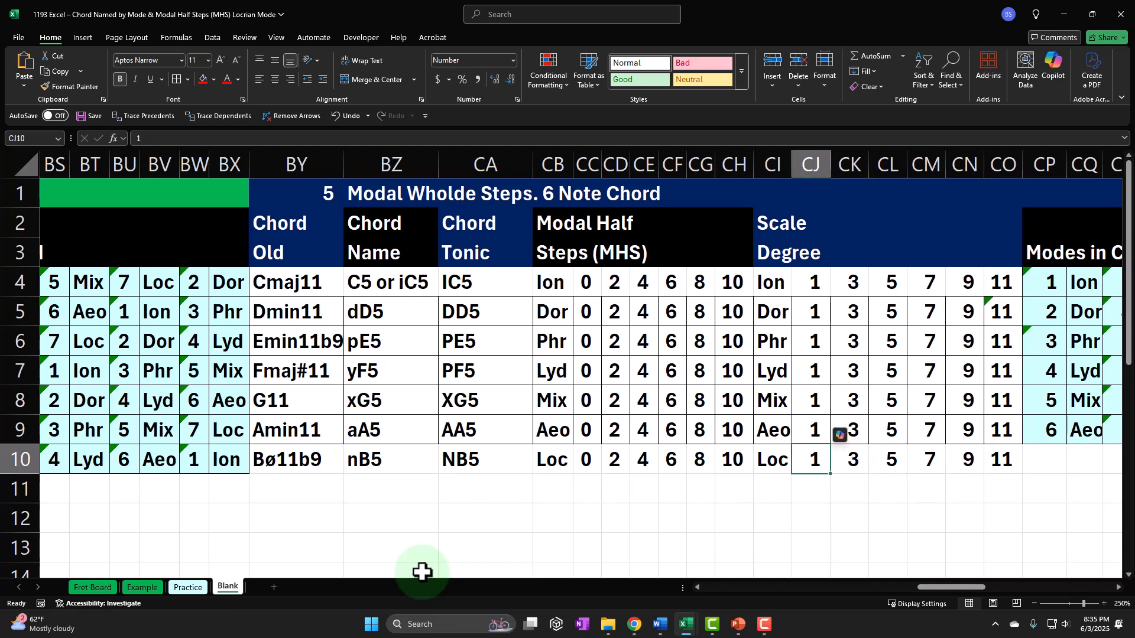
- Link CP10, the first Modes in Chord cell of the six-note chord, to the Locrian mode number in I10
{"action": "key", "text": "Right"}
{"action": "key", "text": "Right"}
{"action": "key", "text": "Right"}
{"action": "key", "text": "Right"}
{"action": "key", "text": "Right"}
{"action": "key", "text": "Right"}
{"action": "key", "text": "Right"}
{"action": "key", "text": "Right"}
{"action": "key", "text": "Right"}
{"action": "key", "text": "Right"}
{"action": "key", "text": "Right"}
{"action": "key", "text": "Right"}
{"action": "key", "text": "Right"}
{"action": "key", "text": "Left"}
{"action": "key", "text": "Left"}
{"action": "key", "text": "Left"}
{"action": "key", "text": "Left"}
{"action": "key", "text": "Left"}
{"action": "key", "text": "Left"}
{"action": "key", "text": "Left"}
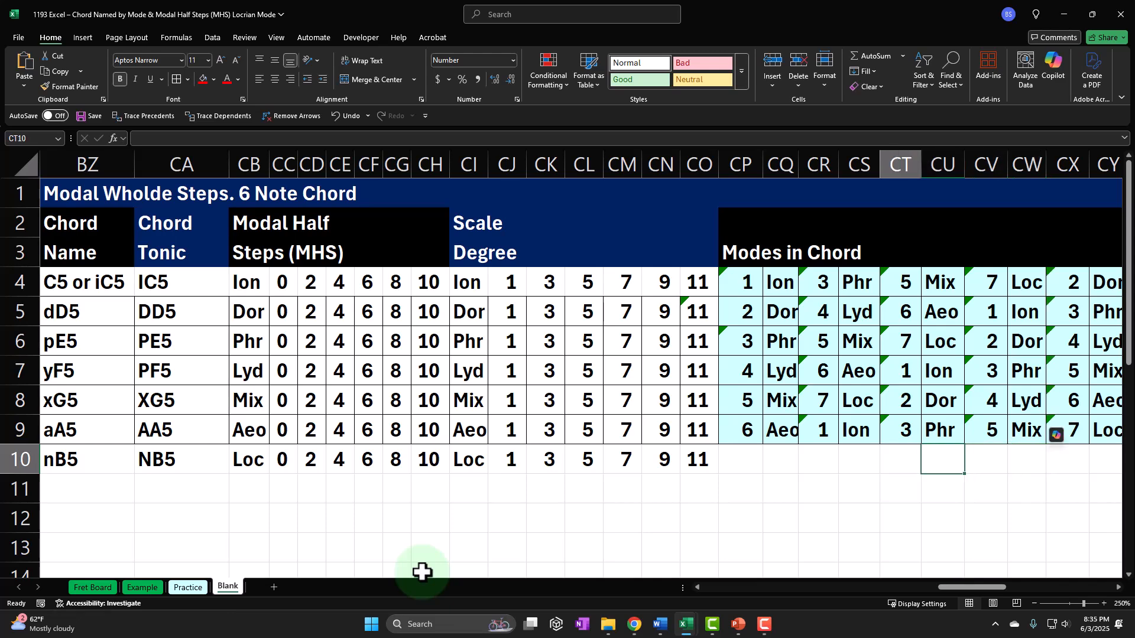
{"action": "type", "text": "="}
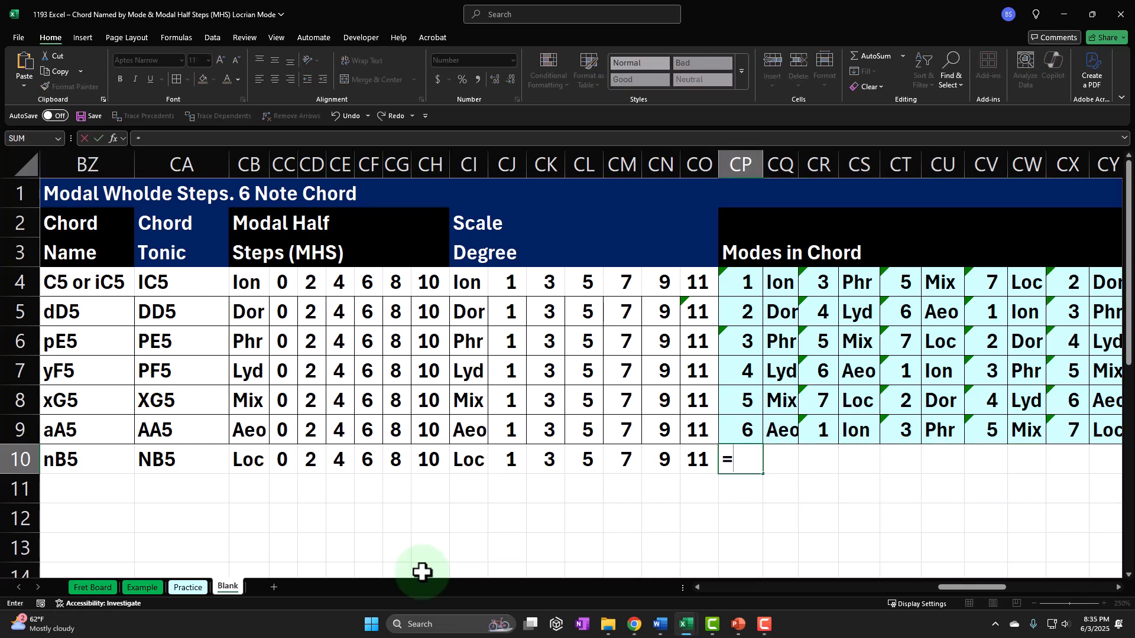
{"action": "key", "text": "Left"}
{"action": "key", "text": "Left"}
{"action": "key", "text": "Left"}
{"action": "key", "text": "Left"}
{"action": "key", "text": "Left"}
{"action": "key", "text": "Left"}
{"action": "key", "text": "Left"}
{"action": "key", "text": "Left"}
{"action": "key", "text": "Left"}
{"action": "key", "text": "Left"}
{"action": "key", "text": "Left"}
{"action": "key", "text": "Left"}
{"action": "key", "text": "Left"}
{"action": "key", "text": "Left"}
{"action": "key", "text": "Left"}
{"action": "key", "text": "Left"}
{"action": "key", "text": "Left"}
{"action": "key", "text": "Left"}
{"action": "key", "text": "Left"}
{"action": "key", "text": "Left"}
{"action": "key", "text": "Left"}
{"action": "key", "text": "Left"}
{"action": "key", "text": "Left"}
{"action": "key", "text": "Left"}
{"action": "key", "text": "Left"}
{"action": "key", "text": "Left"}
{"action": "key", "text": "Left"}
{"action": "key", "text": "Left"}
{"action": "key", "text": "Left"}
{"action": "key", "text": "Left"}
{"action": "key", "text": "Left"}
{"action": "key", "text": "Left"}
{"action": "key", "text": "Left"}
{"action": "key", "text": "Left"}
{"action": "key", "text": "Left"}
{"action": "key", "text": "Left"}
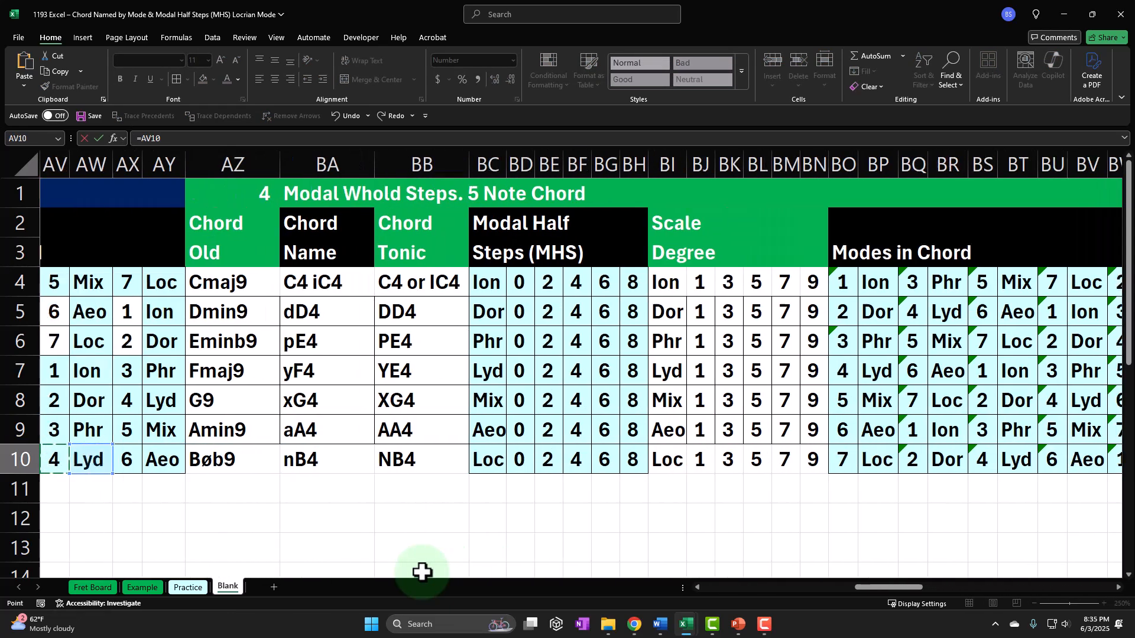
{"action": "key", "text": "Left"}
{"action": "key", "text": "Left"}
{"action": "key", "text": "Left"}
{"action": "key", "text": "Left"}
{"action": "key", "text": "Left"}
{"action": "key", "text": "Left"}
{"action": "key", "text": "Left"}
{"action": "key", "text": "Left"}
{"action": "key", "text": "Left"}
{"action": "key", "text": "Left"}
{"action": "key", "text": "Left"}
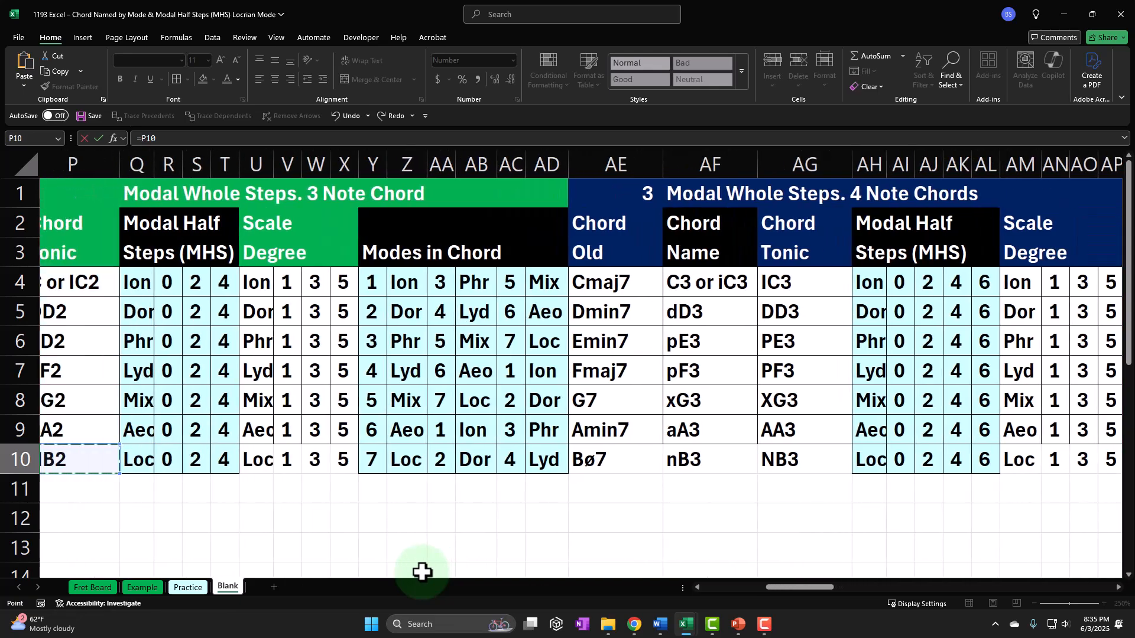
{"action": "key", "text": "Left"}
{"action": "key", "text": "Left"}
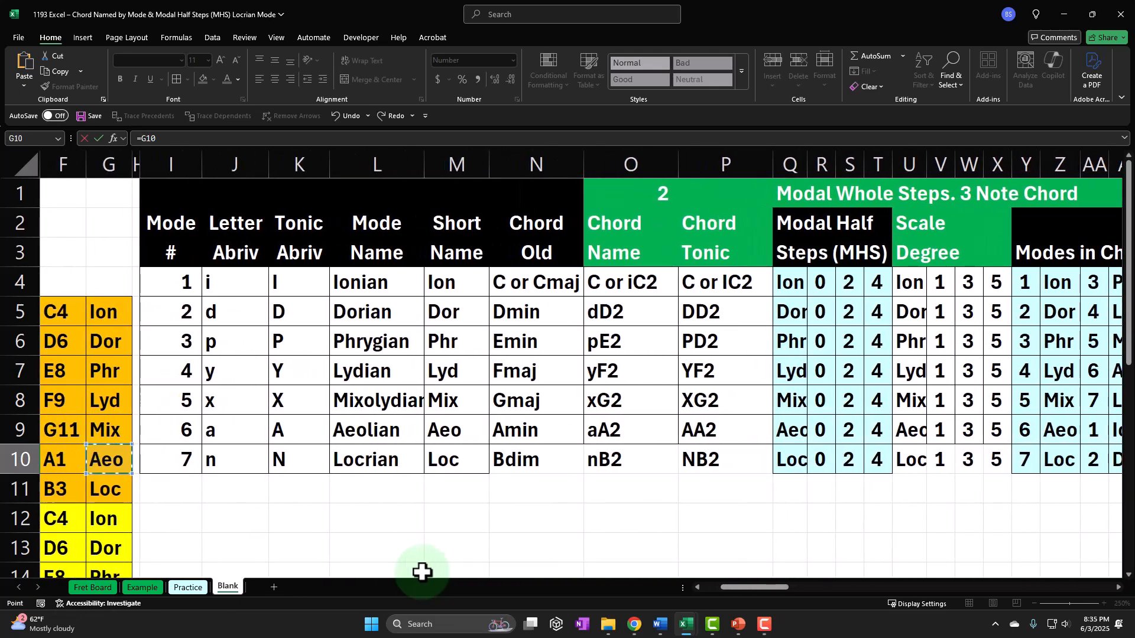
{"action": "key", "text": "Return"}
- Clear the Loc entry from CQ10 in the six-note chord's Modes in Chord section
{"action": "key", "text": "Right"}
{"action": "key", "text": "Right"}
{"action": "key", "text": "Right"}
{"action": "key", "text": "Right"}
{"action": "key", "text": "Right"}
{"action": "key", "text": "Right"}
{"action": "key", "text": "Right"}
{"action": "key", "text": "Right"}
{"action": "key", "text": "Right"}
{"action": "key", "text": "Right"}
{"action": "key", "text": "Right"}
{"action": "key", "text": "Right"}
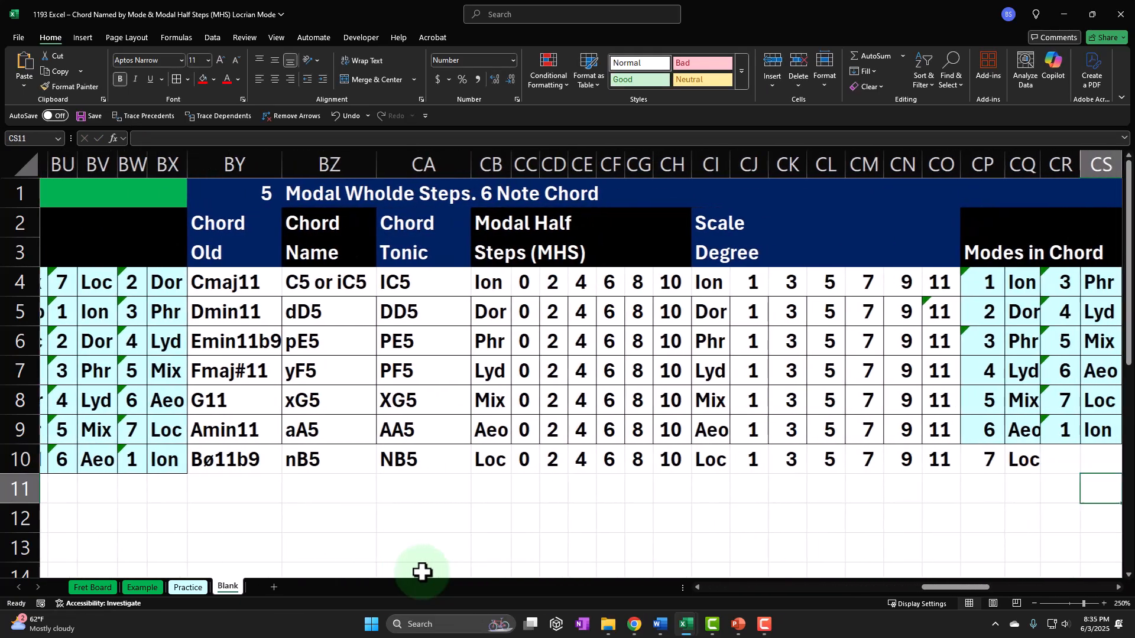
{"action": "key", "text": "Left"}
{"action": "key", "text": "Left"}
{"action": "key", "text": "Left"}
{"action": "key", "text": "Left"}
{"action": "key", "text": "Left"}
{"action": "key", "text": "Left"}
{"action": "key", "text": "Left"}
{"action": "key", "text": "Left"}
{"action": "key", "text": "Left"}
{"action": "key", "text": "Left"}
{"action": "key", "text": "Left"}
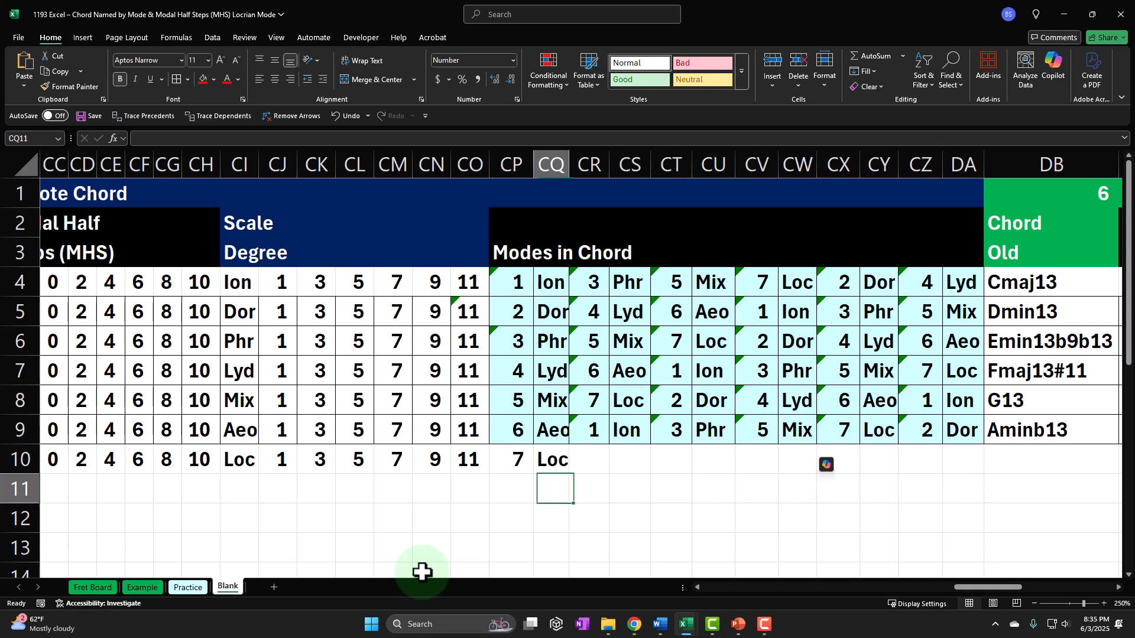
{"action": "key", "text": "Up"}
{"action": "key", "text": "Delete"}
- Calculate the second mode number in CR10 with the formula =CP10+2-7
{"action": "key", "text": "Right"}
{"action": "type", "text": "="}
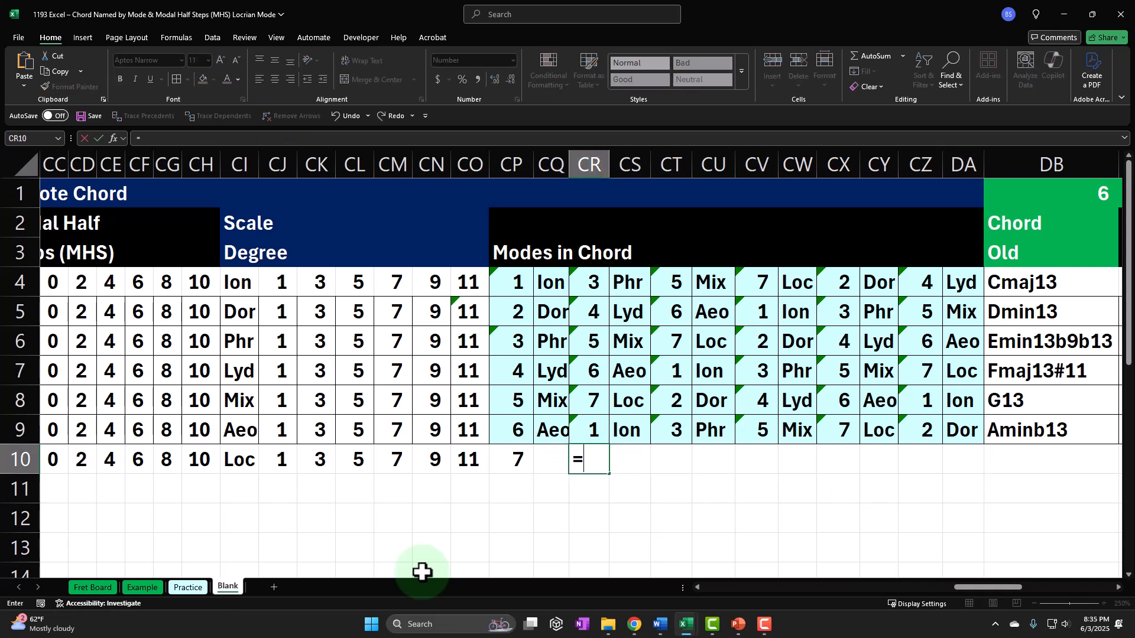
{"action": "key", "text": "Left"}
{"action": "key", "text": "Left"}
{"action": "type", "text": "+2-"}
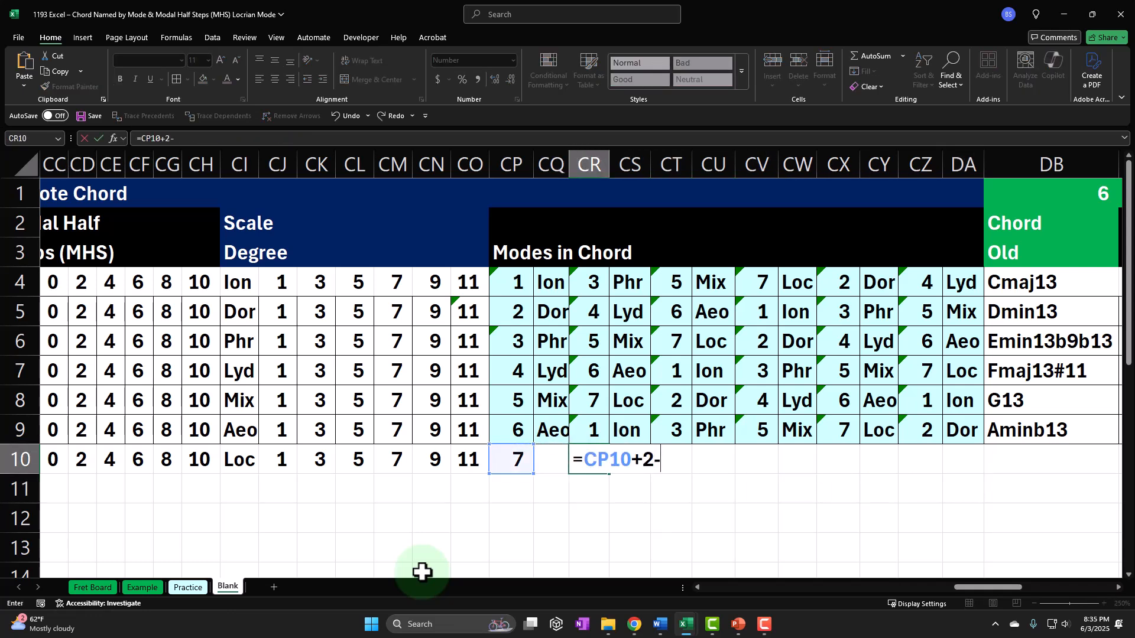
{"action": "type", "text": "7"}
{"action": "key", "text": "Return"}
- Calculate the third mode number in CT10 by adding 2 to CR10
{"action": "key", "text": "Right"}
{"action": "key", "text": "Right"}
{"action": "key", "text": "Up"}
{"action": "type", "text": "+"}
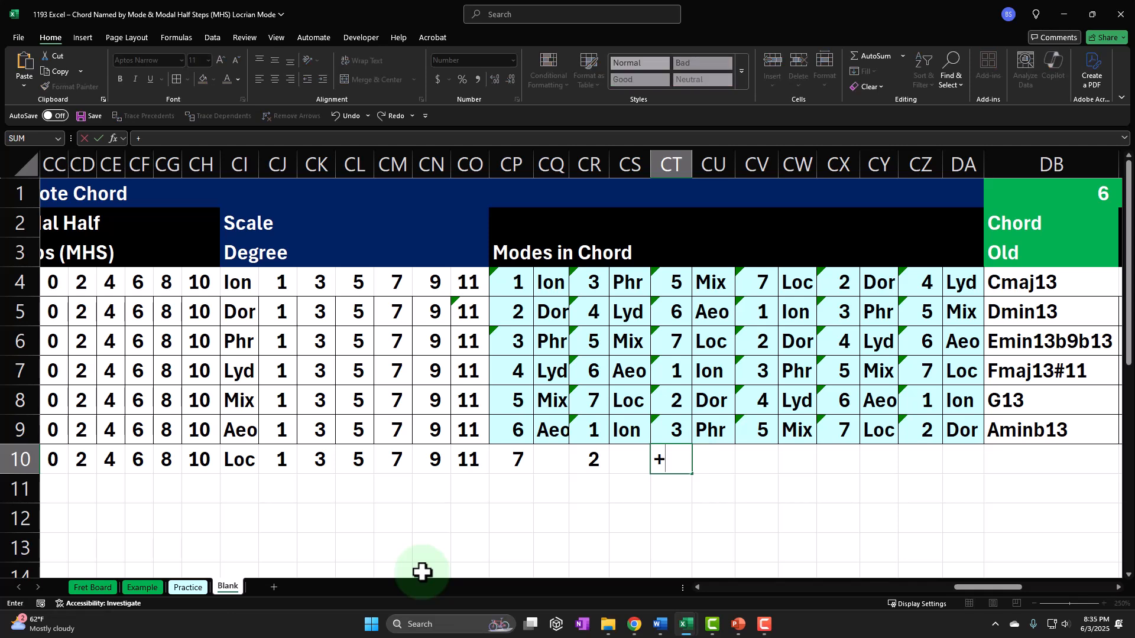
{"action": "key", "text": "Left"}
{"action": "key", "text": "Left"}
{"action": "type", "text": "+2"}
{"action": "key", "text": "Return"}
{"action": "key", "text": "Right"}
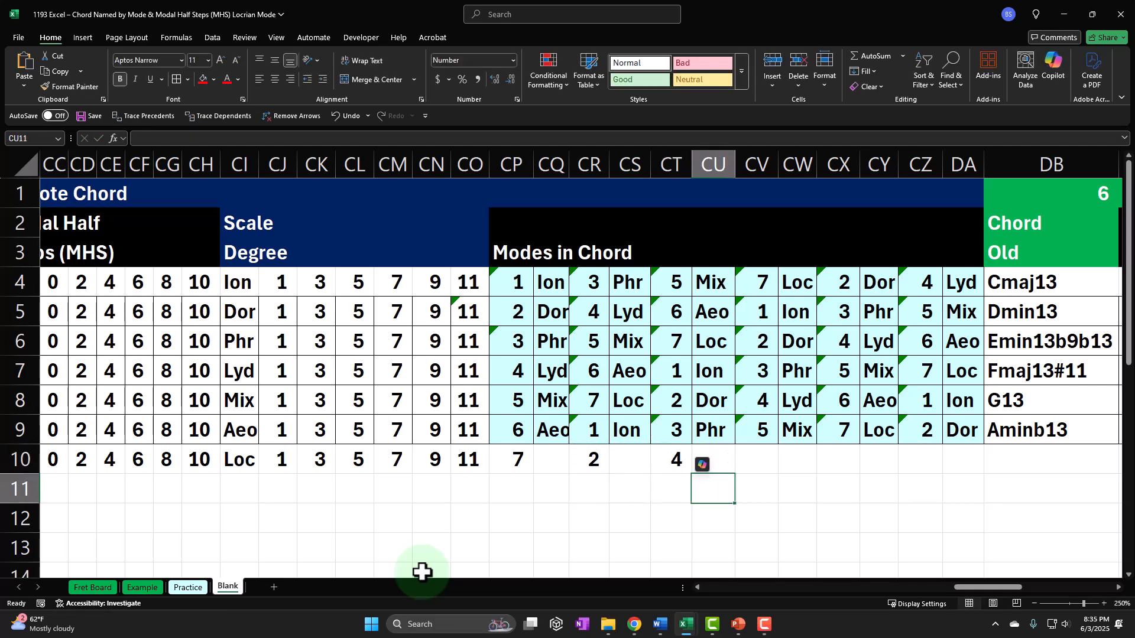
- Calculate the fourth mode number in CV10 by adding 2 to CT10
{"action": "key", "text": "Up"}
{"action": "key", "text": "Right"}
{"action": "type", "text": "+"}
{"action": "key", "text": "Left"}
{"action": "key", "text": "Left"}
{"action": "type", "text": "+2"}
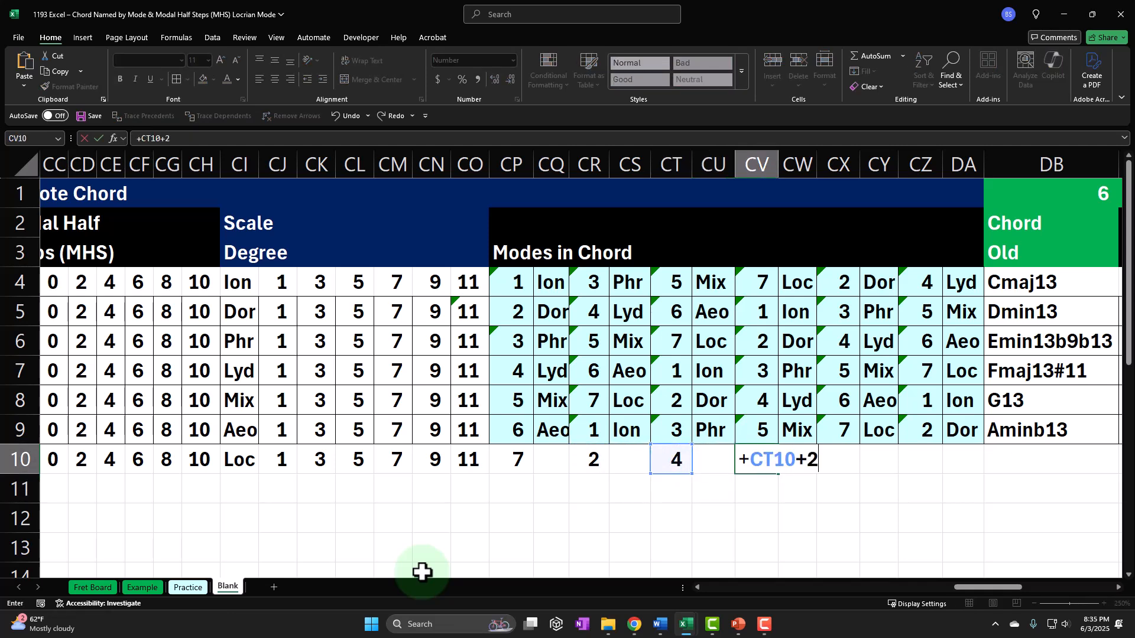
{"action": "key", "text": "Right"}
- Clear the unwanted entries from CW10, CX10 and CY10 in the six-note chord's Modes in Chord section
{"action": "key", "text": "Right"}
{"action": "key", "text": "Left"}
{"action": "key", "text": "Delete"}
{"action": "key", "text": "Right"}
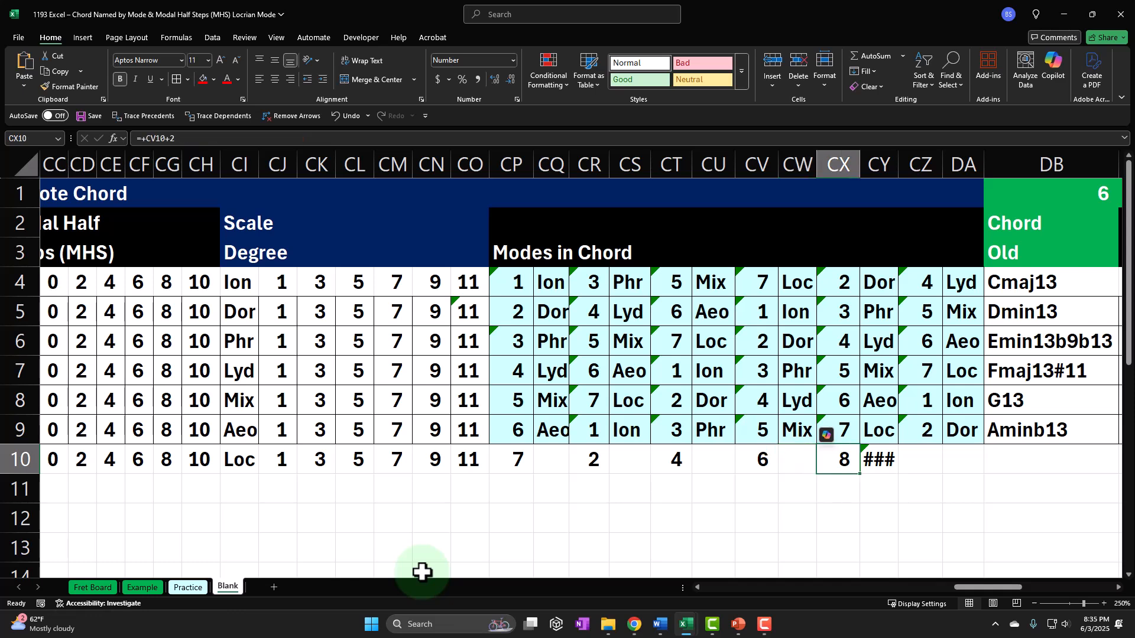
{"action": "key", "text": "Delete"}
{"action": "key", "text": "Right"}
{"action": "key", "text": "Delete"}
{"action": "key", "text": "Left"}
{"action": "key", "text": "Left"}
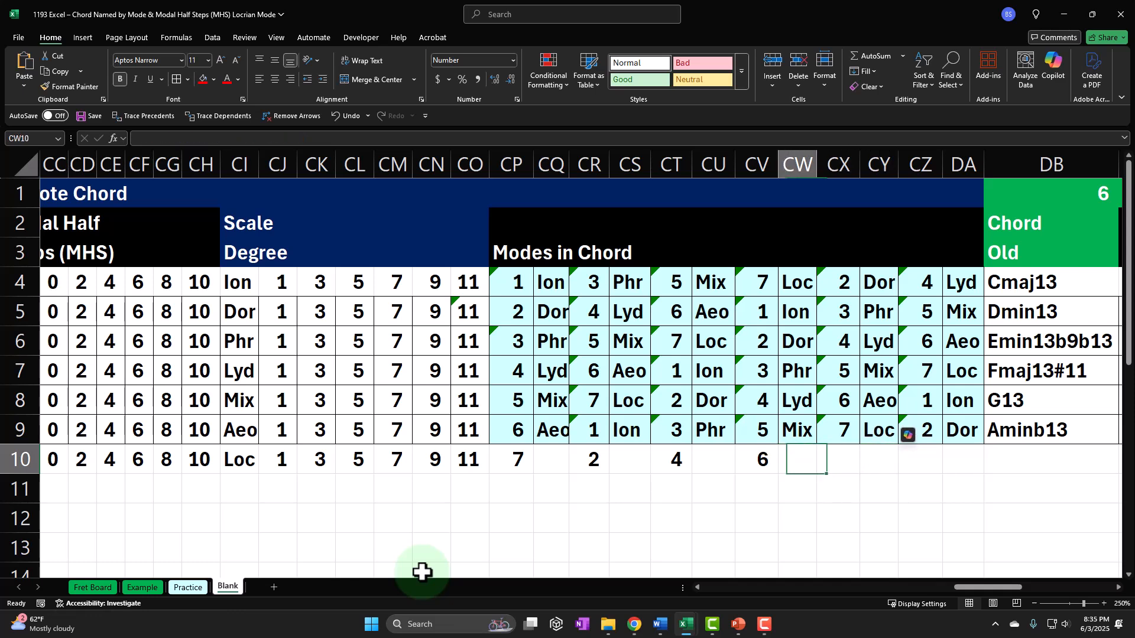
- Calculate the fifth mode number in CX10 with =CV10+2 and clear the unwanted entry from CY10
{"action": "key", "text": "Right"}
{"action": "type", "text": "="}
{"action": "key", "text": "Left"}
{"action": "key", "text": "Left"}
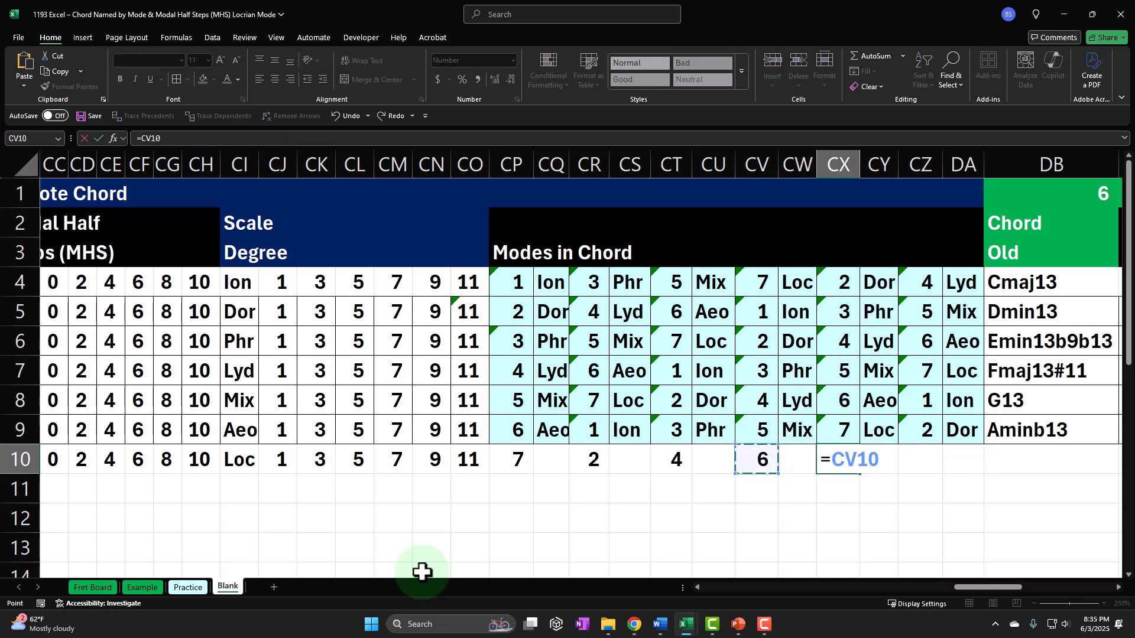
{"action": "type", "text": "+2"}
{"action": "key", "text": "Return"}
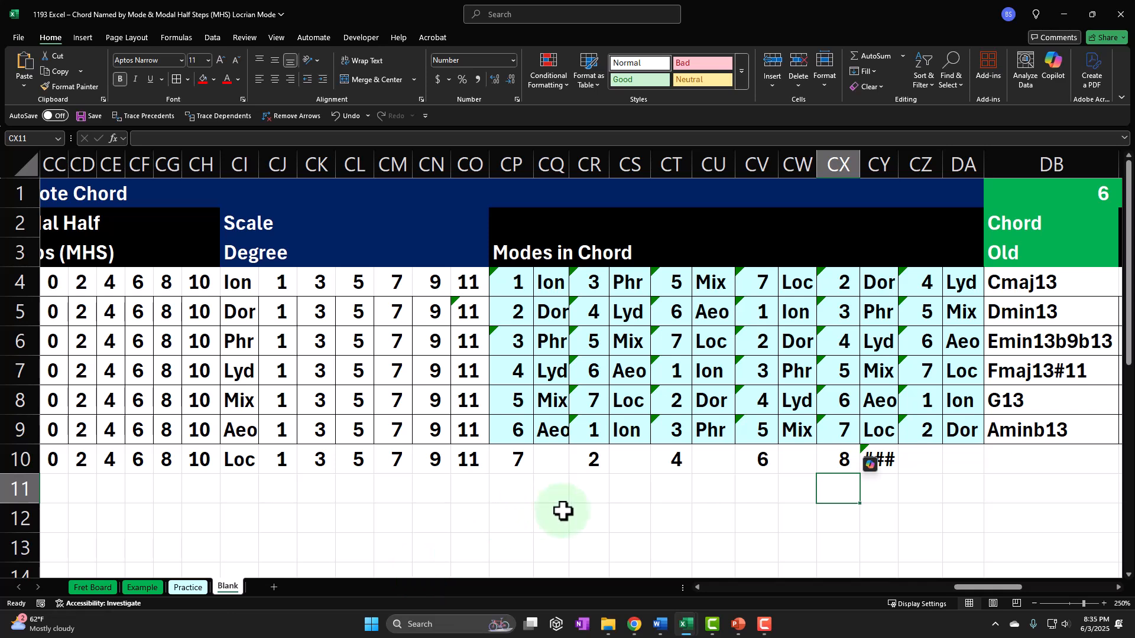
{"action": "left_click", "coordinate": [897, 459]}
{"action": "key", "text": "Delete"}
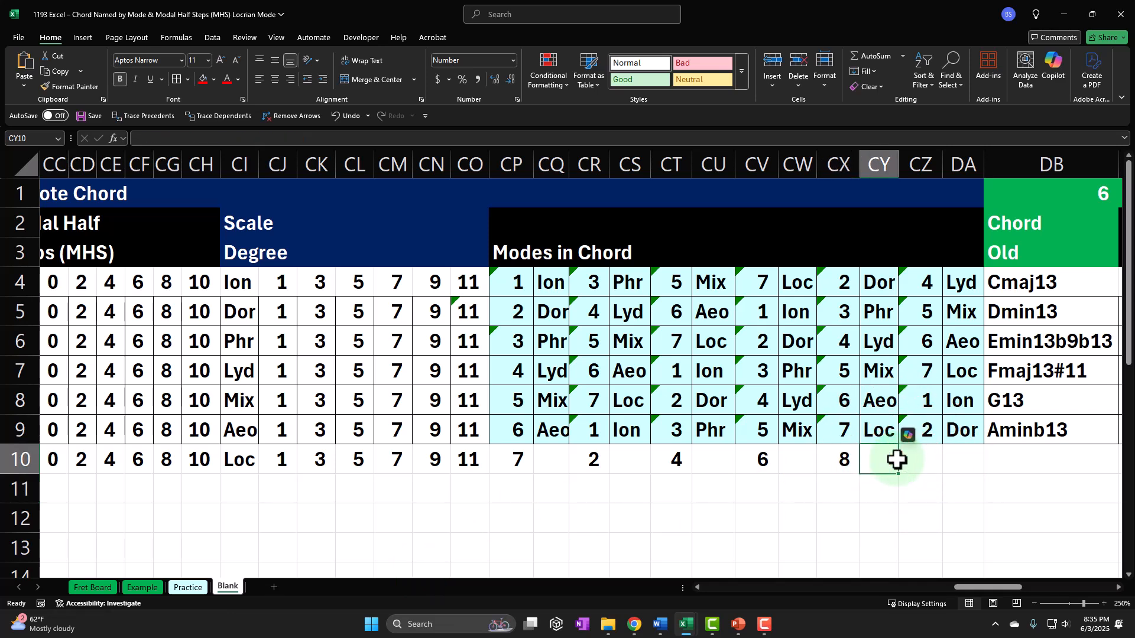
- Extend the fifth mode number's formula in CX10 to =CV10+2-7
{"action": "double_click", "coordinate": [838, 459]}
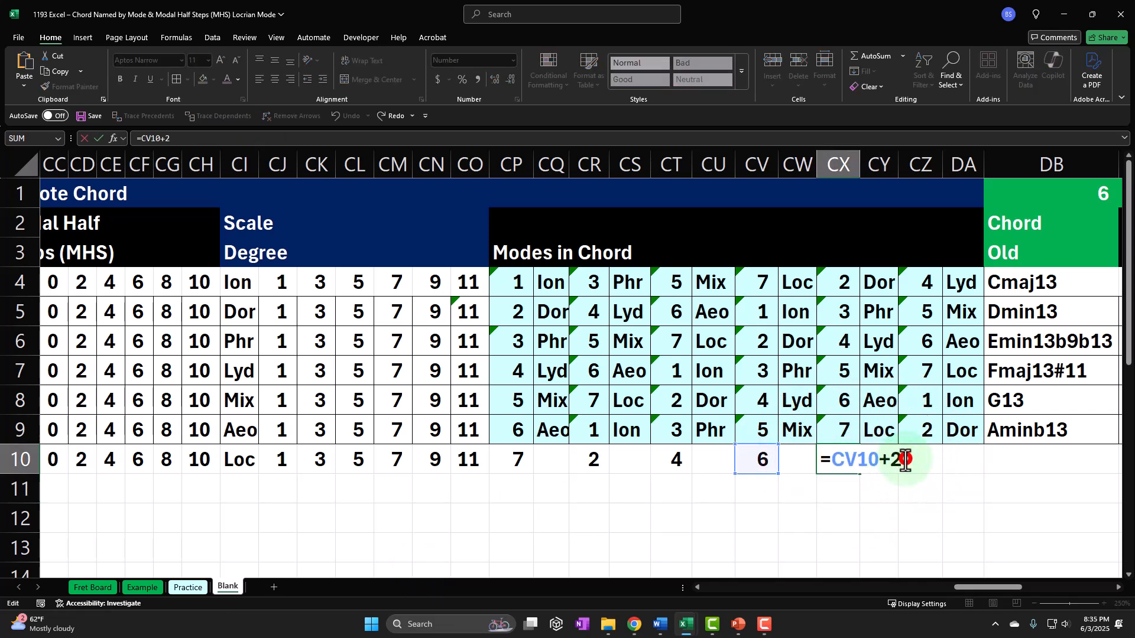
{"action": "left_click", "coordinate": [906, 459]}
{"action": "type", "text": "-7"}
{"action": "key", "text": "Return"}
{"action": "key", "text": "Right"}
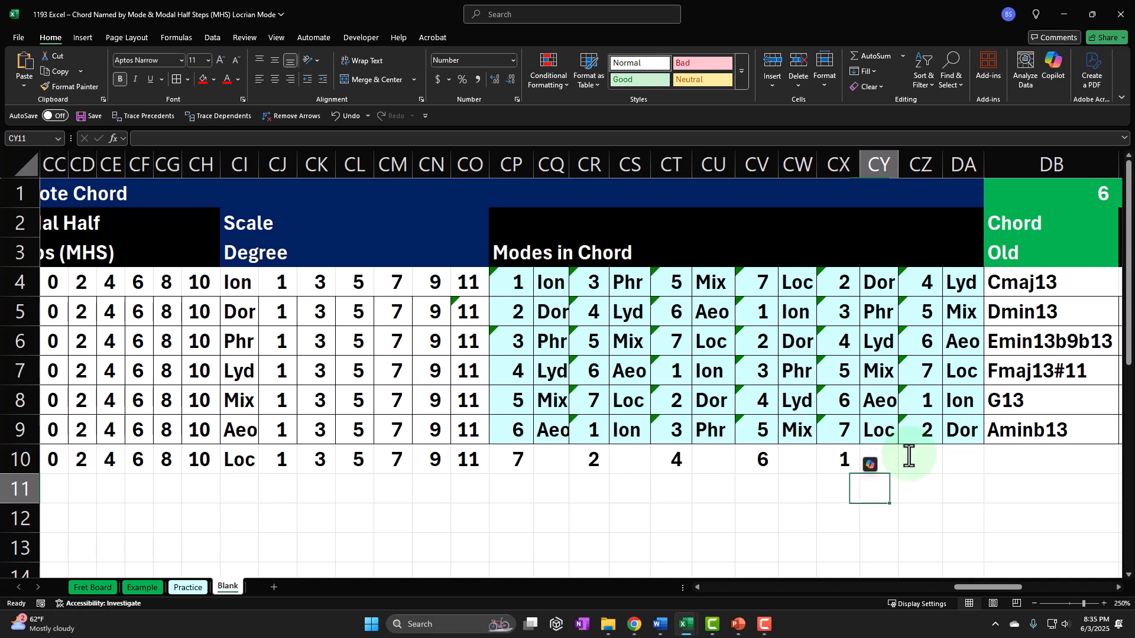
- Calculate the sixth mode number in CZ10 with the formula =CX10+2
{"action": "left_click", "coordinate": [908, 459]}
{"action": "type", "text": "="}
{"action": "key", "text": "Left"}
{"action": "key", "text": "Left"}
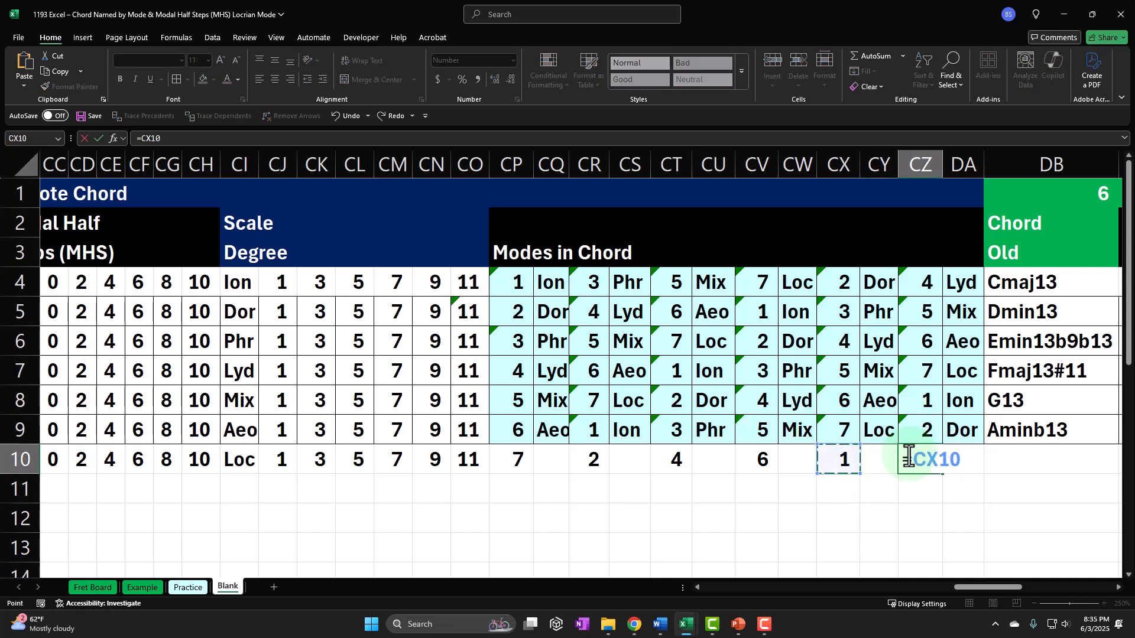
{"action": "type", "text": "+2"}
{"action": "key", "text": "Return"}
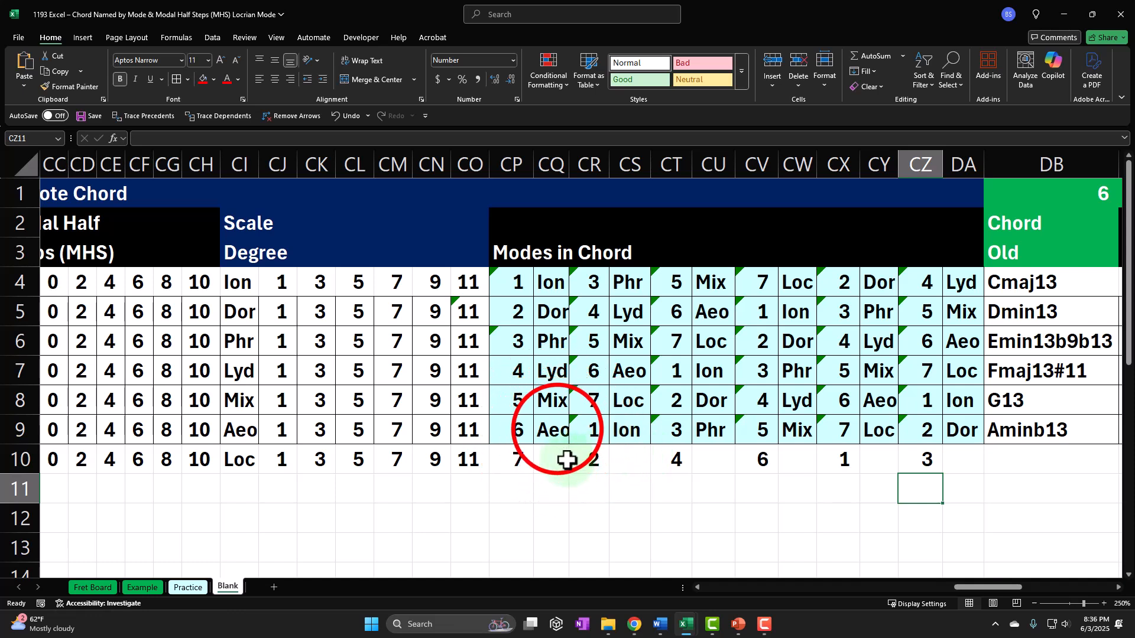
- Copy the XLOOKUP mode-name formula from CQ9 into CQ10, CS10, CU10, CW10, CY10 and DA10
{"action": "left_click", "coordinate": [555, 430]}
{"action": "key", "text": "ctrl+c"}
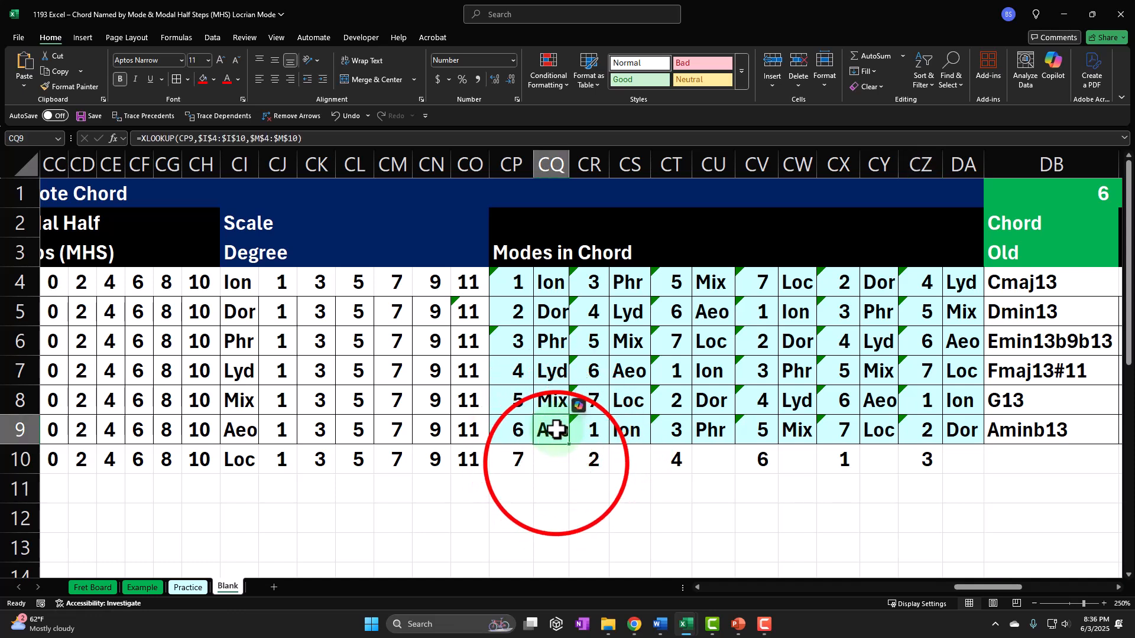
{"action": "left_click", "coordinate": [556, 461]}
{"action": "key", "text": "ctrl+v"}
{"action": "left_click", "coordinate": [633, 461]}
{"action": "key", "text": "ctrl+v"}
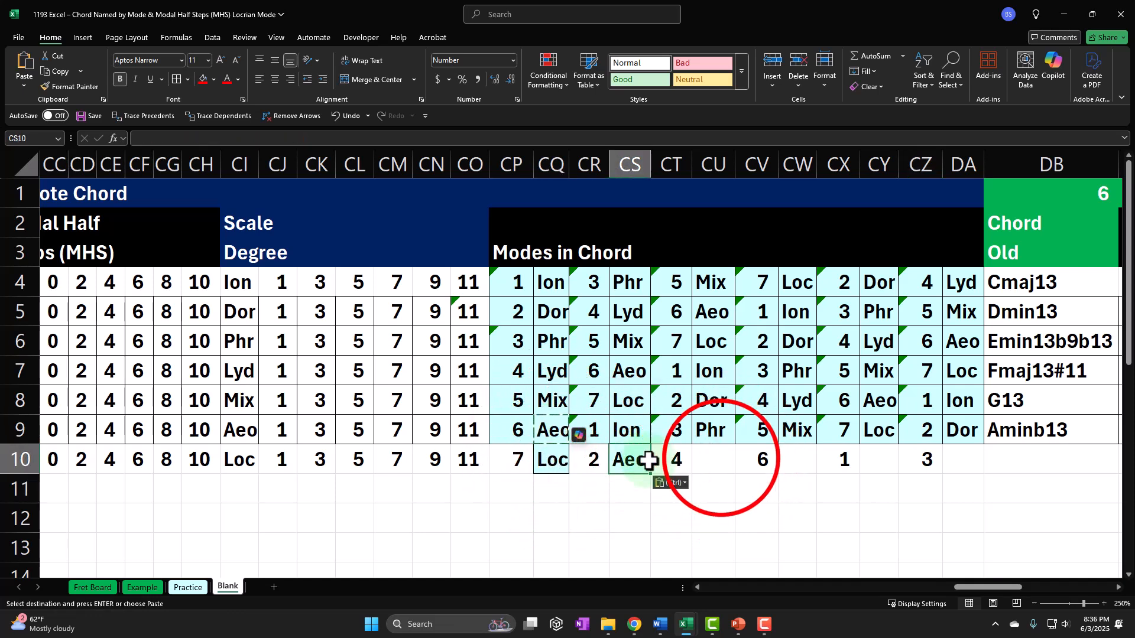
{"action": "left_click", "coordinate": [715, 460]}
{"action": "key", "text": "ctrl+v"}
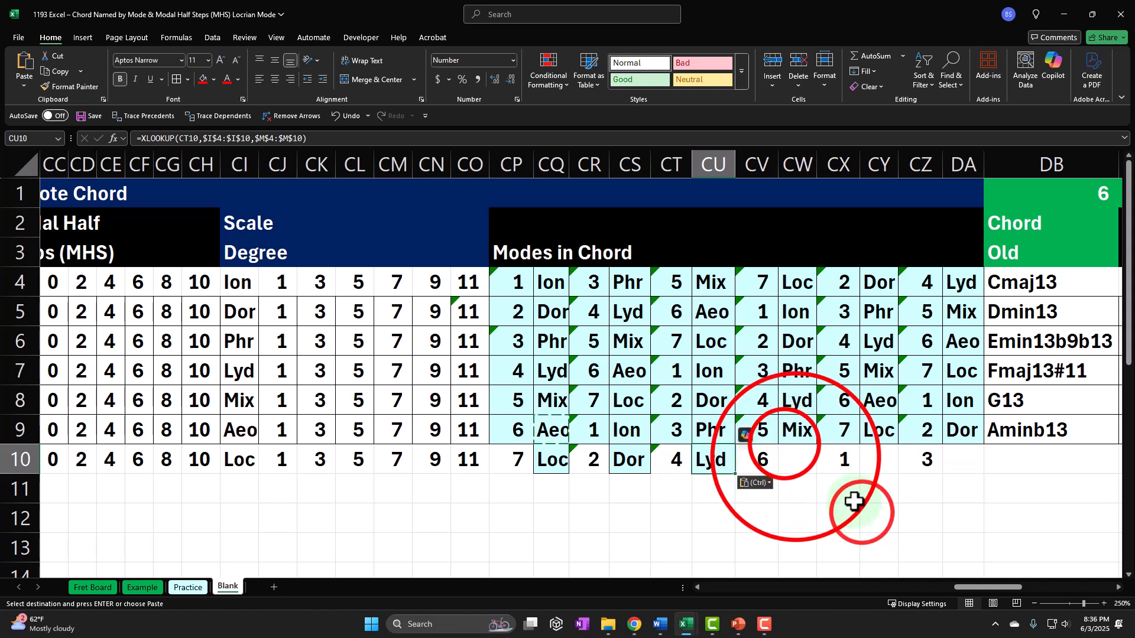
{"action": "left_click", "coordinate": [794, 459]}
{"action": "key", "text": "ctrl+v"}
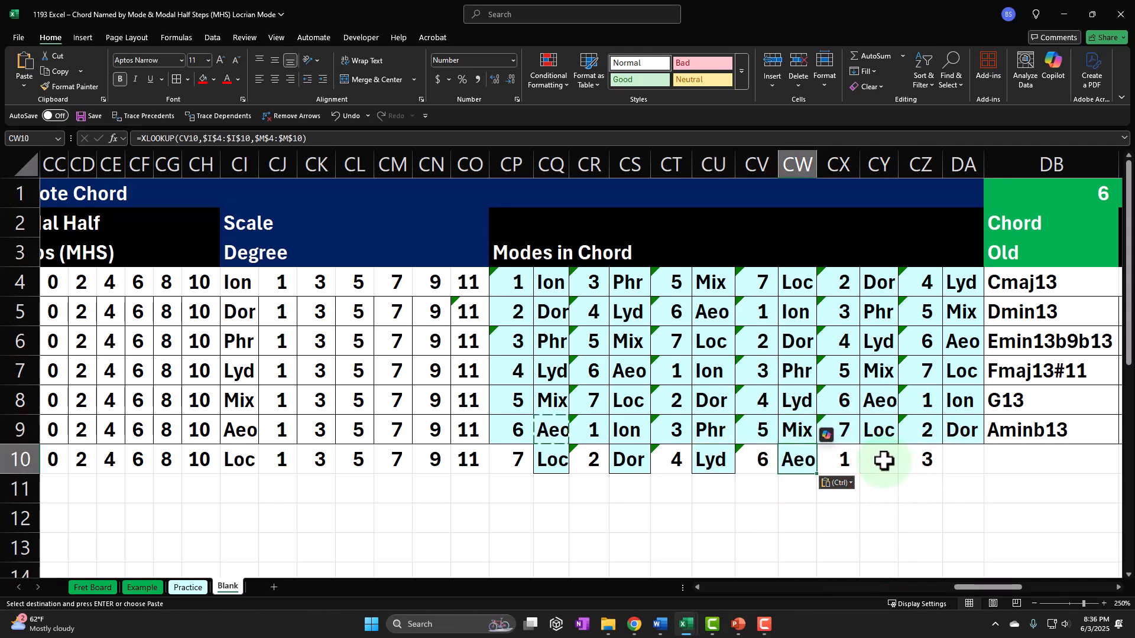
{"action": "left_click", "coordinate": [880, 462]}
{"action": "key", "text": "ctrl+v"}
{"action": "left_click", "coordinate": [955, 466]}
{"action": "key", "text": "ctrl+v"}
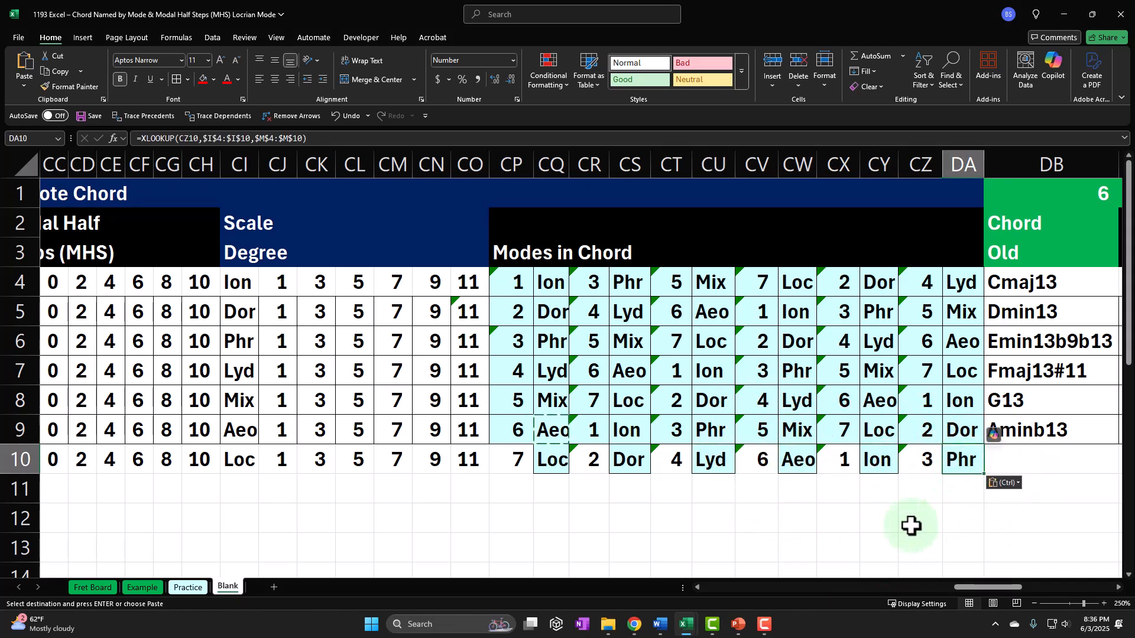
- Fill the six-note chord's Locrian mode cells CP10:DA10 with the recently used light cyan color
{"action": "left_click_drag", "start_coordinate": [506, 458], "coordinate": [943, 465]}
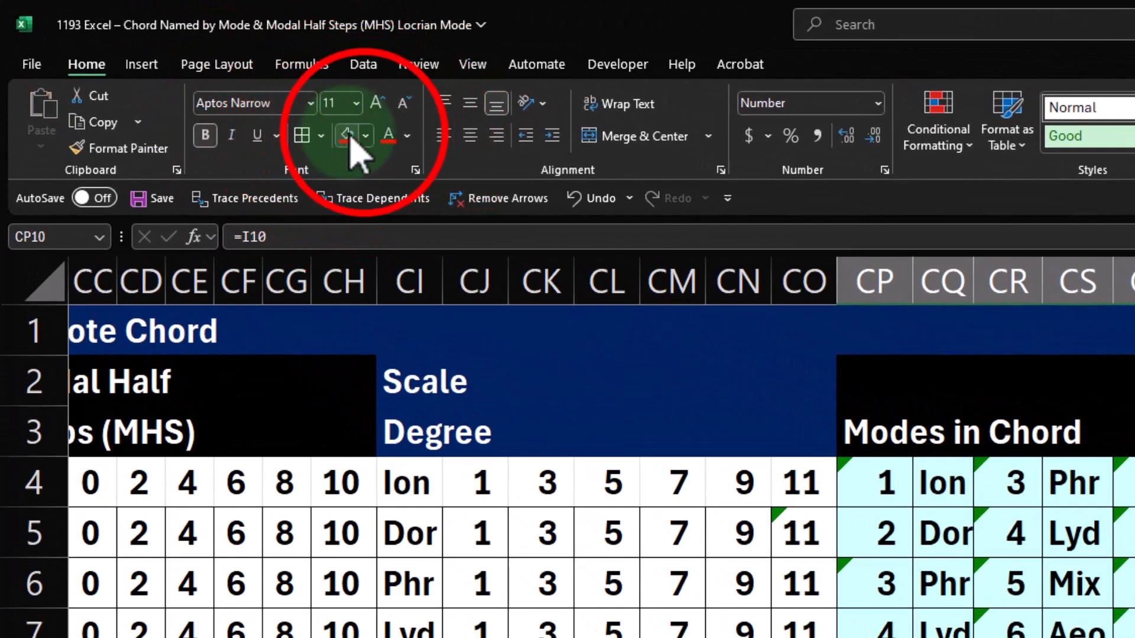
{"action": "left_click", "coordinate": [365, 135]}
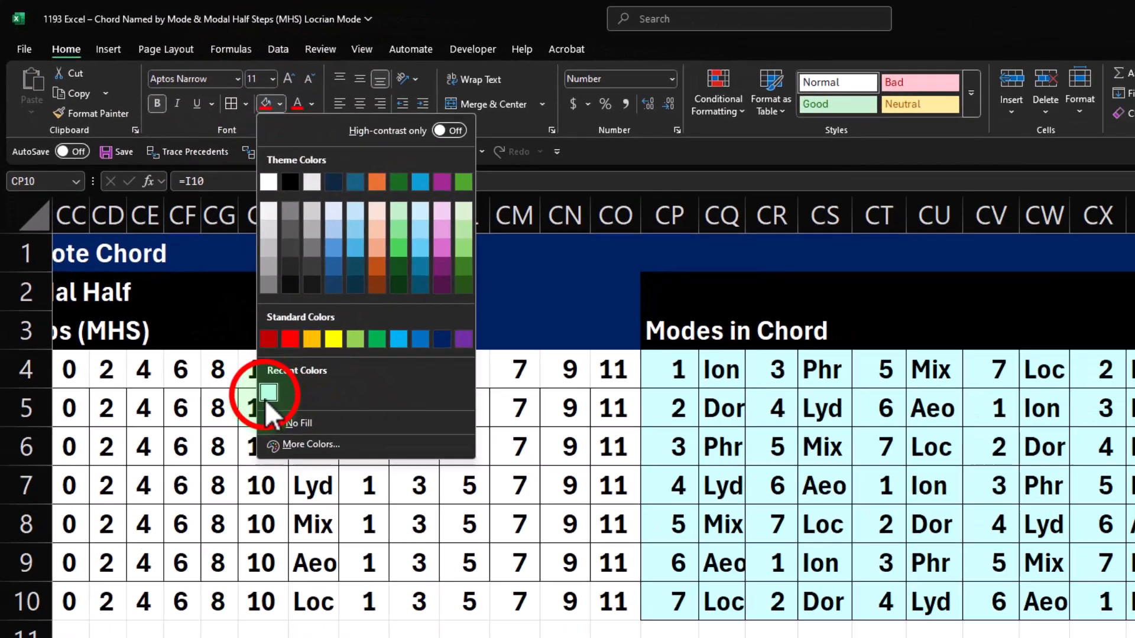
{"action": "left_click", "coordinate": [269, 392]}
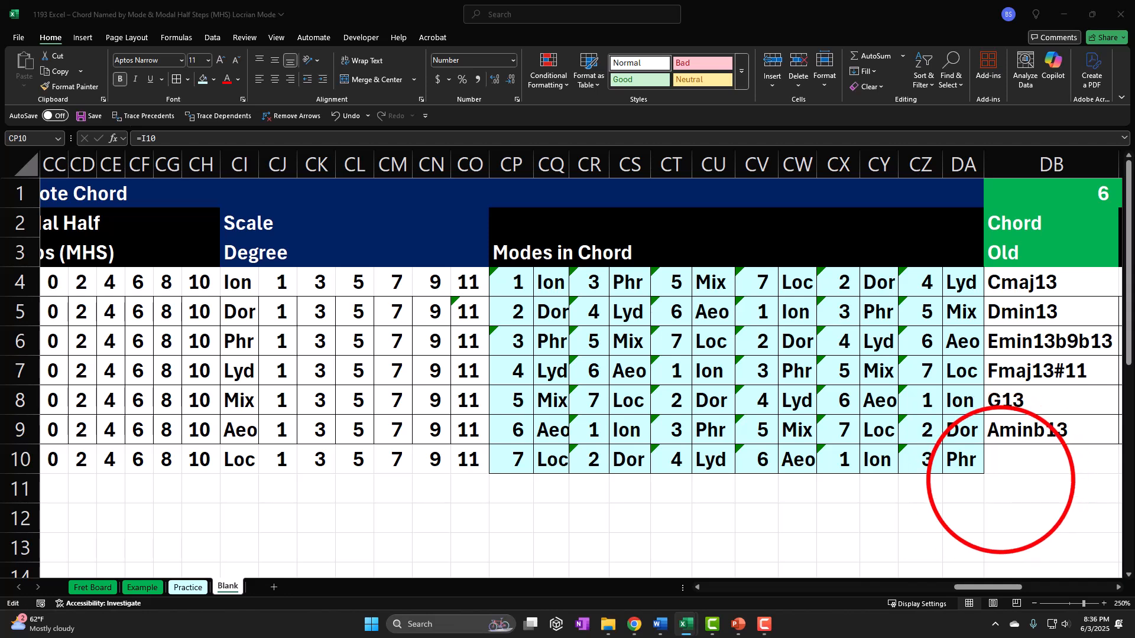
- Paste Bø13b9b13 as the seven-note chord's old Locrian name in DB10
{"action": "left_click", "coordinate": [999, 456]}
{"action": "left_click", "coordinate": [999, 451]}
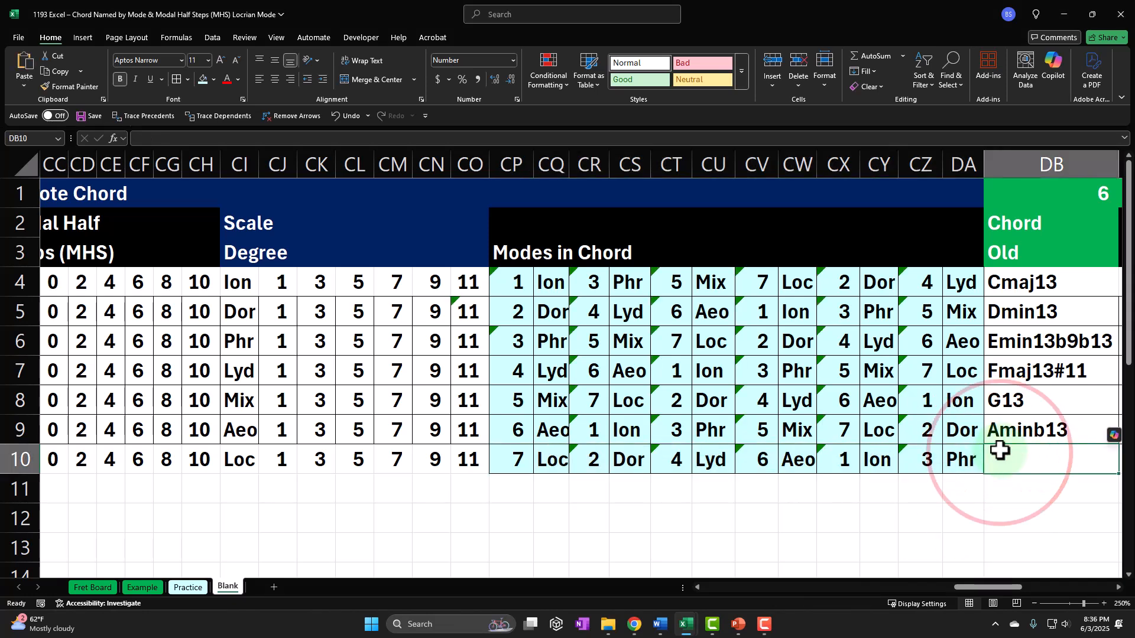
{"action": "key", "text": "Right"}
{"action": "key", "text": "Right"}
{"action": "key", "text": "Right"}
{"action": "key", "text": "Right"}
{"action": "key", "text": "Right"}
{"action": "key", "text": "Right"}
{"action": "key", "text": "Right"}
{"action": "key", "text": "Right"}
{"action": "key", "text": "Right"}
{"action": "key", "text": "Right"}
{"action": "key", "text": "Right"}
{"action": "key", "text": "Right"}
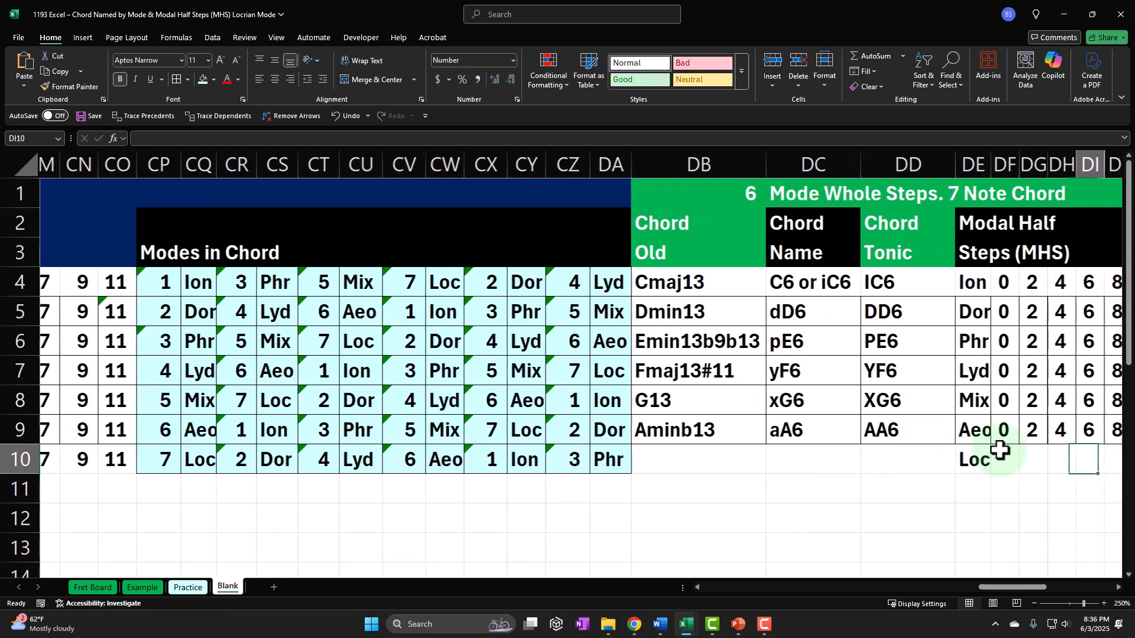
{"action": "key", "text": "Right"}
{"action": "key", "text": "Right"}
{"action": "key", "text": "Right"}
{"action": "key", "text": "Right"}
{"action": "key", "text": "Right"}
{"action": "key", "text": "Right"}
{"action": "key", "text": "Right"}
{"action": "key", "text": "Right"}
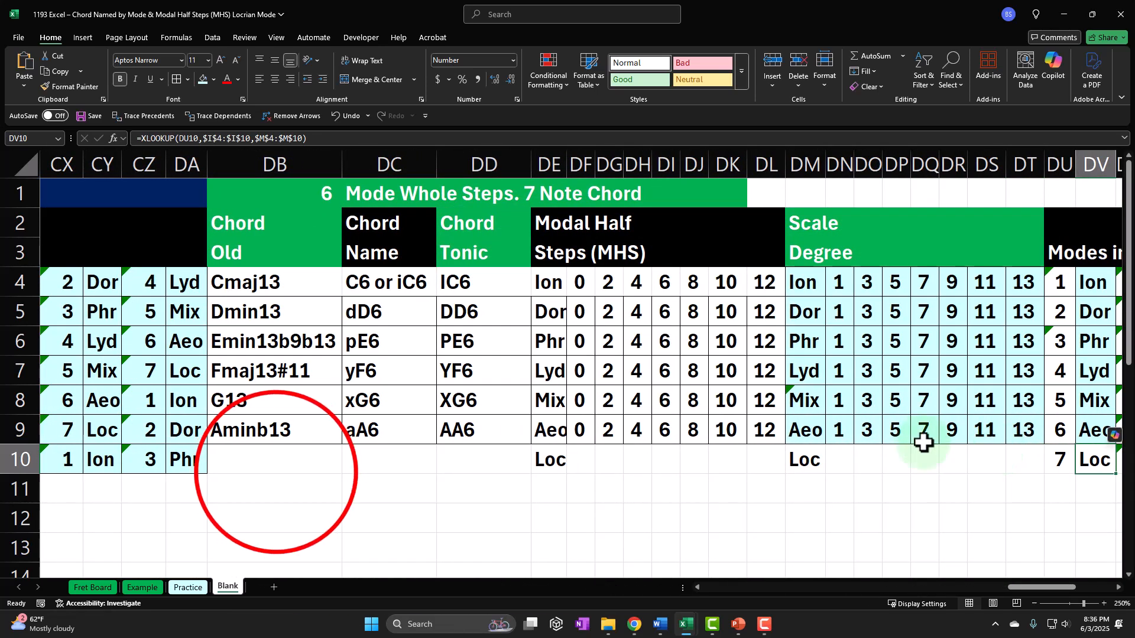
{"action": "left_click", "coordinate": [267, 468]}
{"action": "key", "text": "ctrl+v"}
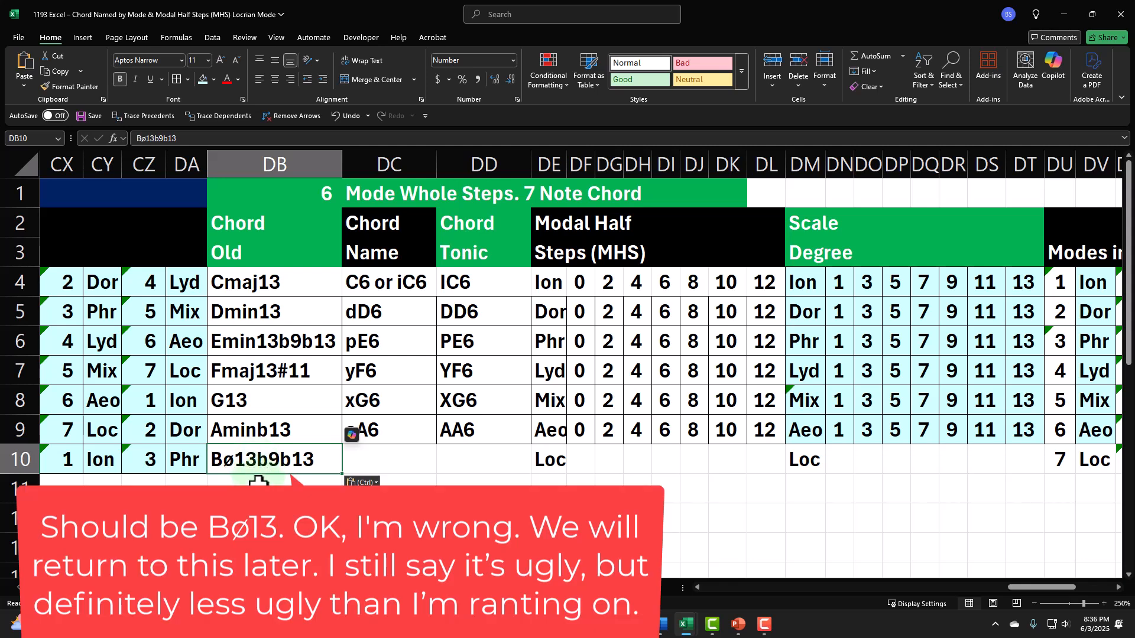
{"action": "left_click", "coordinate": [258, 481]}
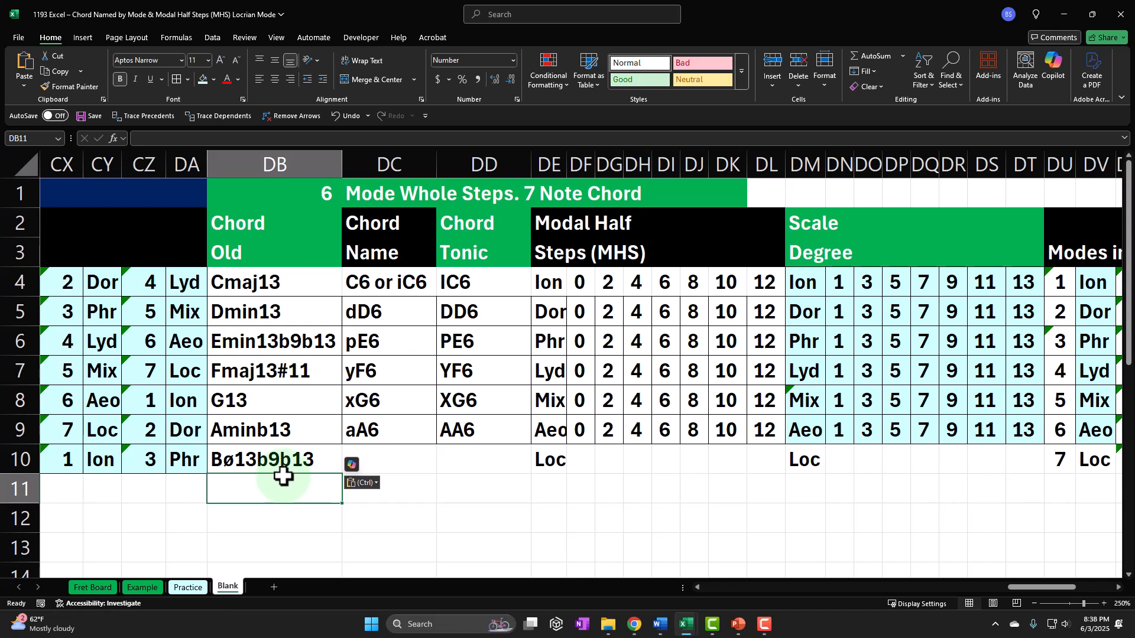
- Enter nB6 as the seven-note Locrian chord name in DC10 and NB6 as its chord tonic in DD10
{"action": "left_click", "coordinate": [403, 456]}
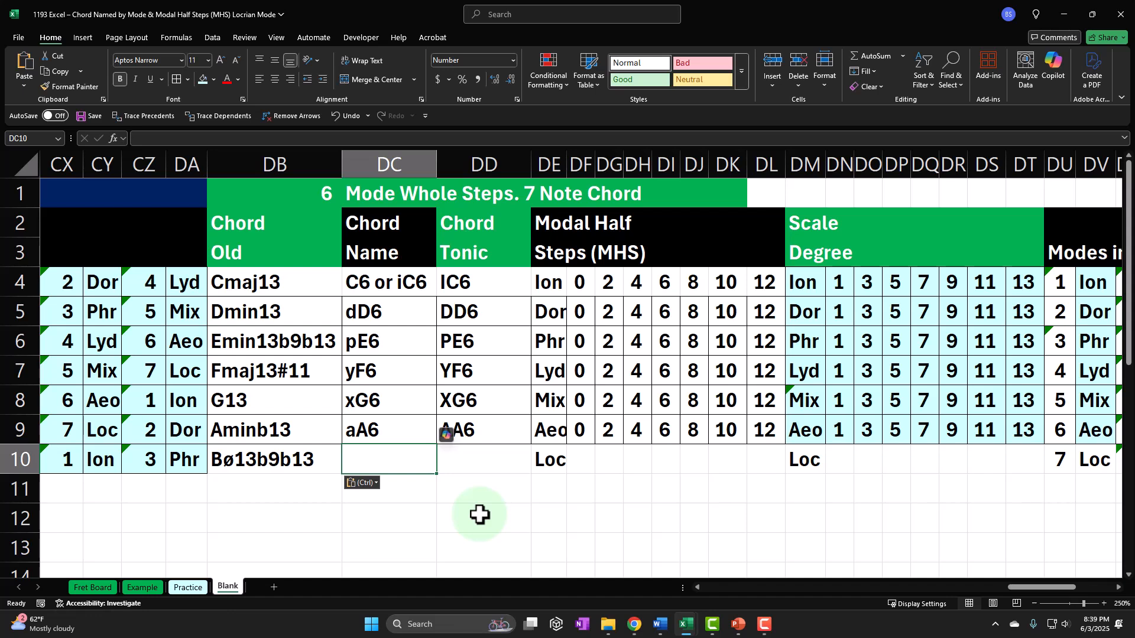
{"action": "type", "text": "n"}
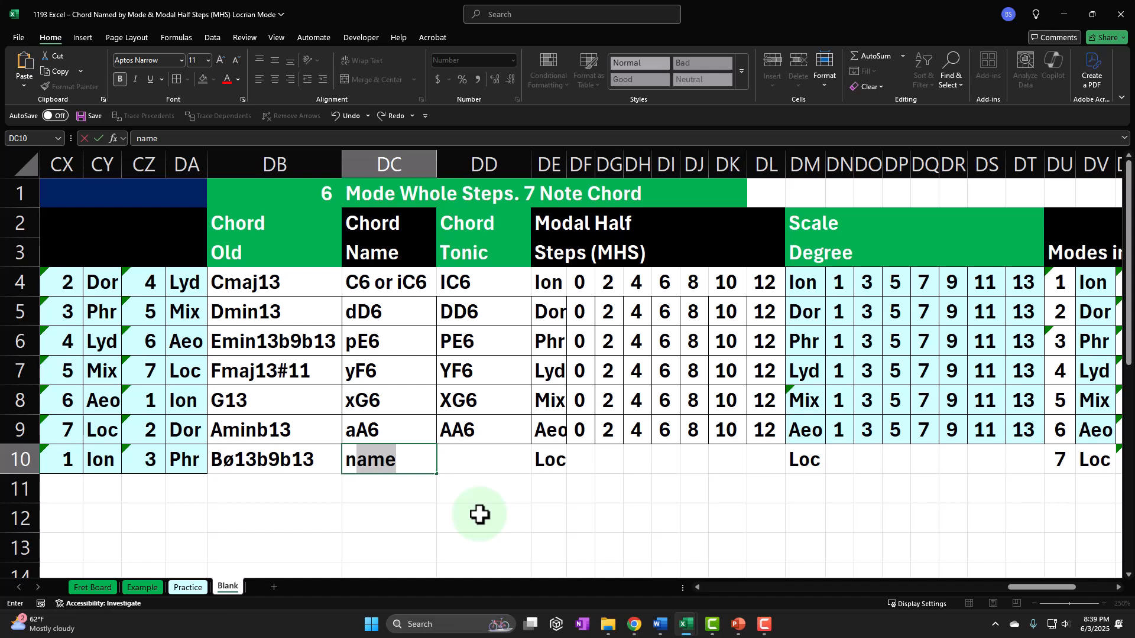
{"action": "type", "text": "B6"}
{"action": "key", "text": "Return"}
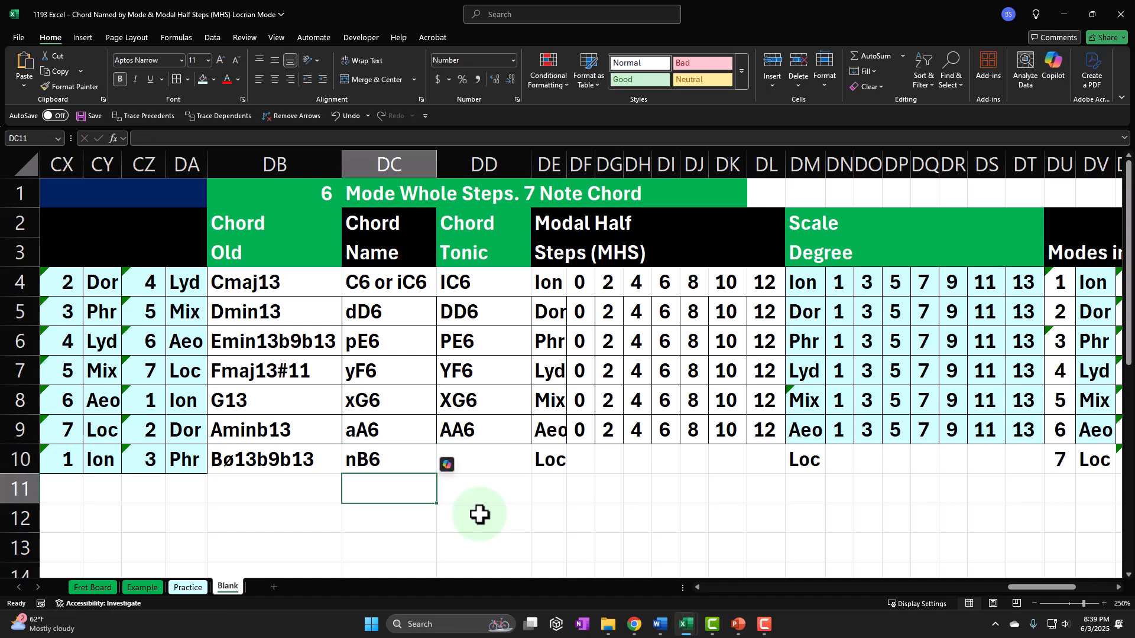
{"action": "key", "text": "Up"}
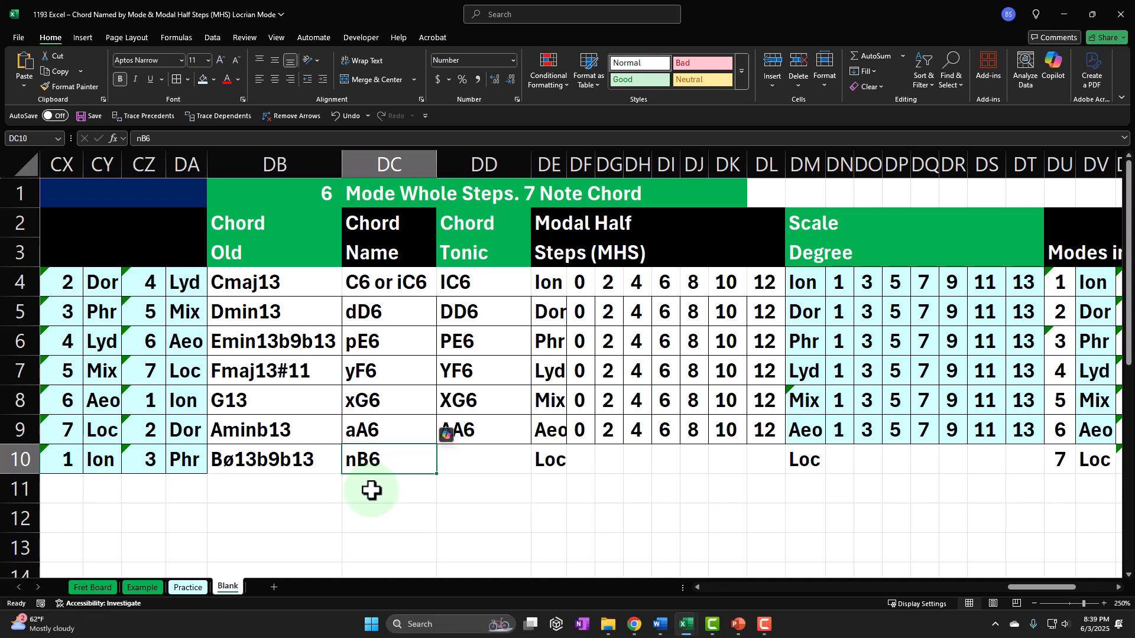
{"action": "key", "text": "Right"}
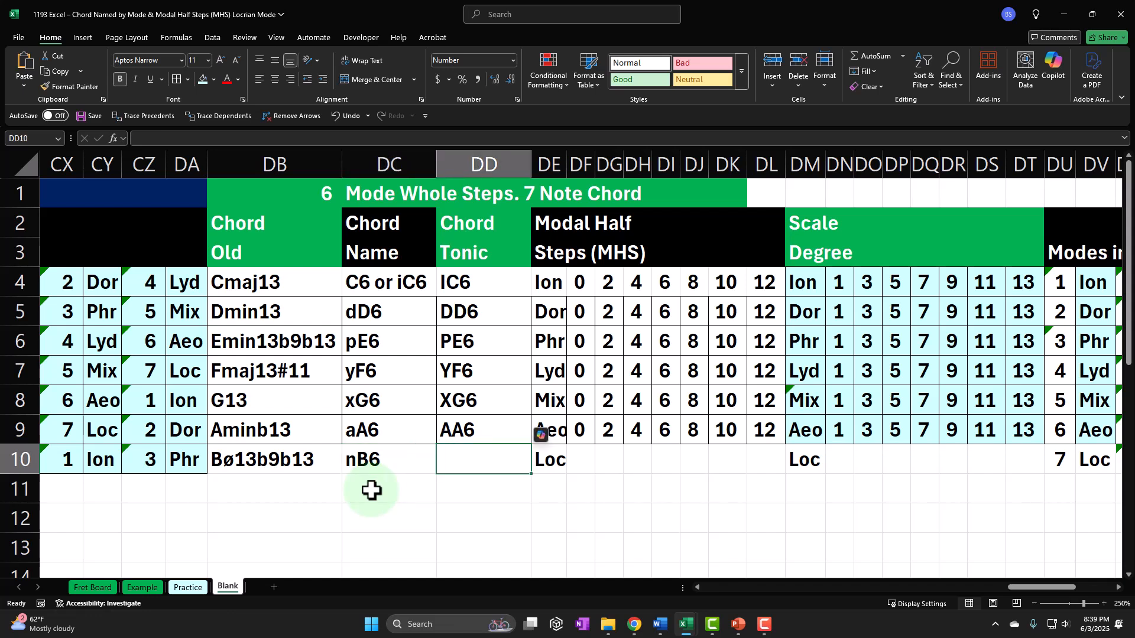
{"action": "type", "text": "NB6"}
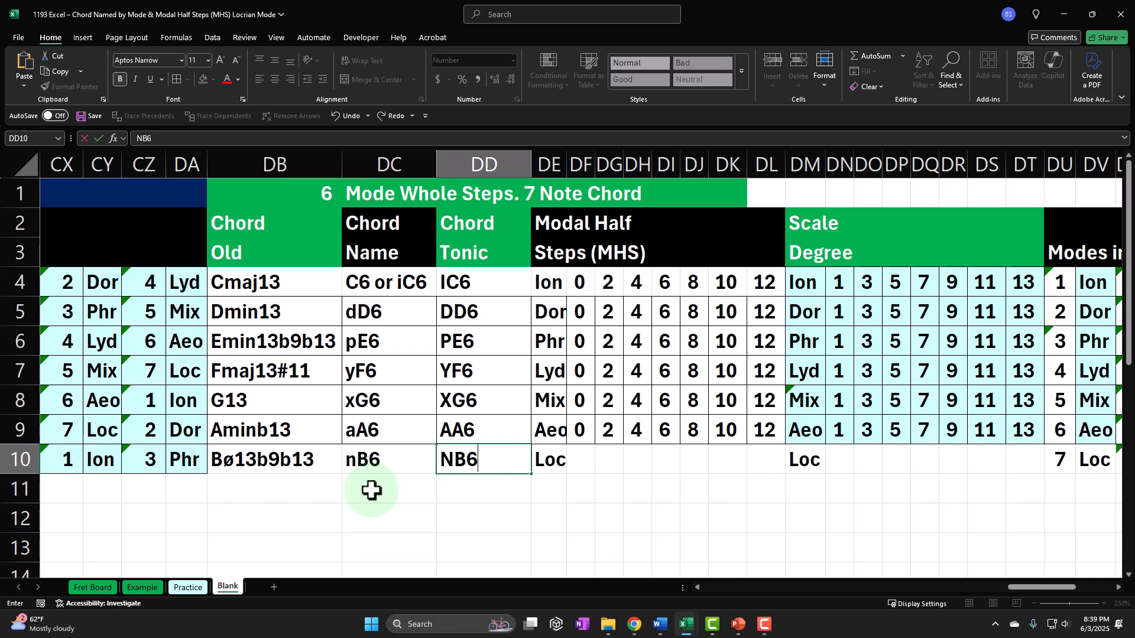
{"action": "key", "text": "Return"}
{"action": "key", "text": "Up"}
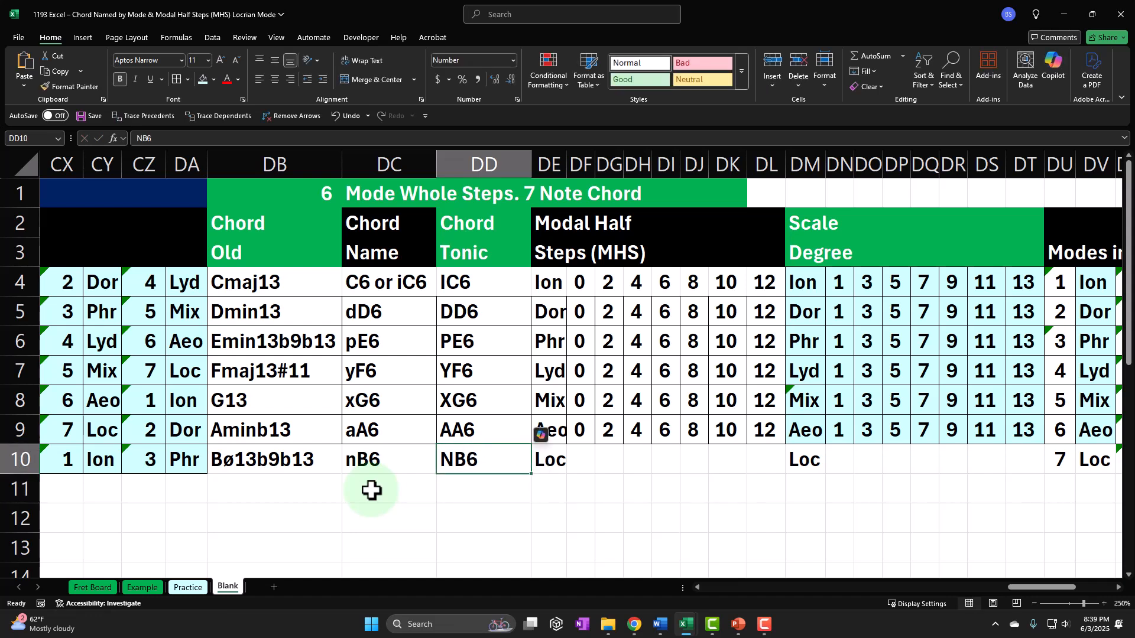
- Clear the existing Locrian entries from DE10:DV10 in the seven-note chord table
{"action": "left_click_drag", "start_coordinate": [555, 459], "coordinate": [1081, 468]}
{"action": "key", "text": "Delete"}
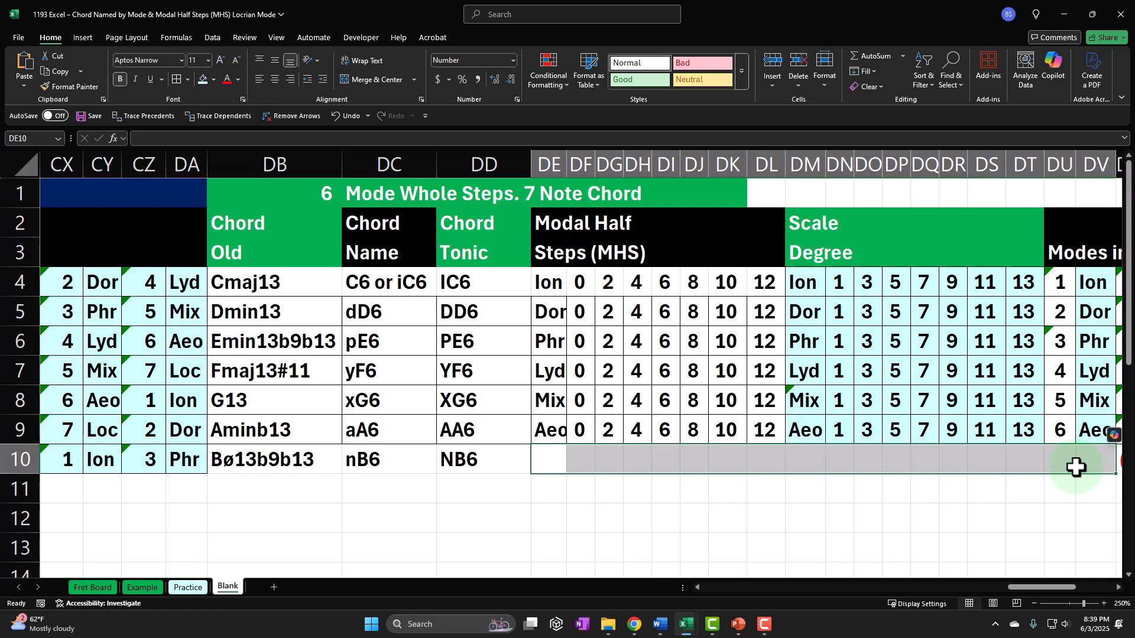
- Go back along row 10 to the start of the sheet and examine the note-number and mode tables there
{"action": "key", "text": "Left"}
{"action": "key", "text": "Left"}
{"action": "key", "text": "Left"}
{"action": "key", "text": "Left"}
{"action": "key", "text": "Left"}
{"action": "key", "text": "Left"}
{"action": "key", "text": "Left"}
{"action": "key", "text": "Left"}
{"action": "key", "text": "Left"}
{"action": "key", "text": "Left"}
{"action": "key", "text": "Left"}
{"action": "key", "text": "Left"}
{"action": "key", "text": "Left"}
{"action": "key", "text": "Left"}
{"action": "key", "text": "Left"}
{"action": "key", "text": "Left"}
{"action": "key", "text": "Left"}
{"action": "key", "text": "Left"}
{"action": "key", "text": "Left"}
{"action": "key", "text": "Left"}
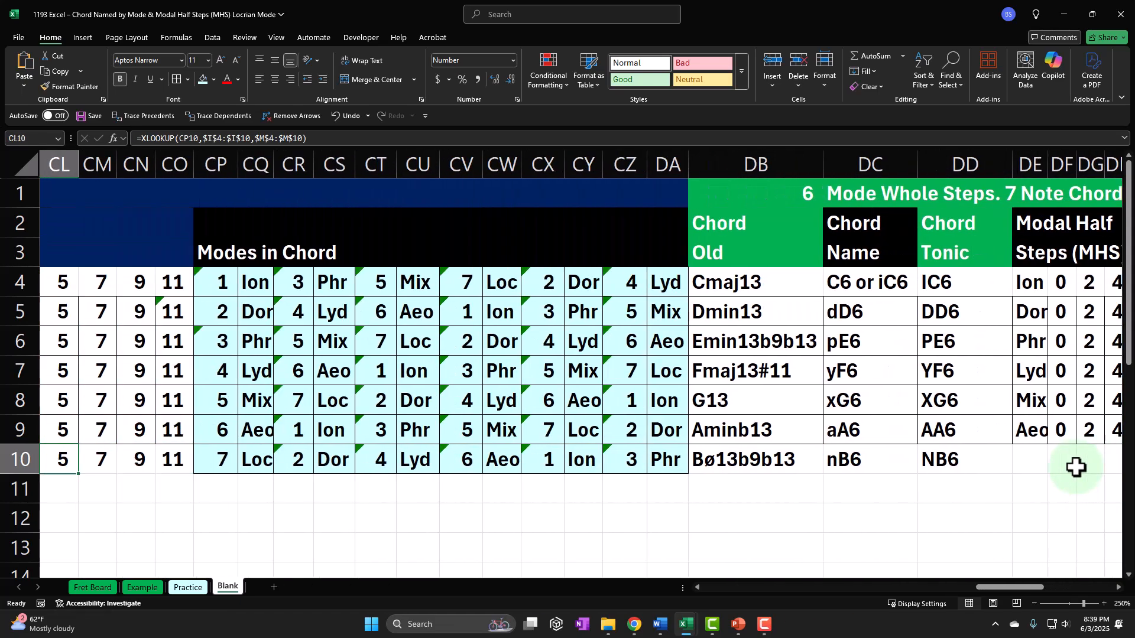
{"action": "key", "text": "Left"}
{"action": "key", "text": "Left"}
{"action": "key", "text": "Left"}
{"action": "key", "text": "Left"}
{"action": "key", "text": "Left"}
{"action": "key", "text": "Left"}
{"action": "key", "text": "Left"}
{"action": "key", "text": "Left"}
{"action": "key", "text": "Left"}
{"action": "key", "text": "Left"}
{"action": "key", "text": "Left"}
{"action": "key", "text": "Left"}
{"action": "key", "text": "Left"}
{"action": "key", "text": "Left"}
{"action": "key", "text": "Left"}
{"action": "key", "text": "Left"}
{"action": "key", "text": "Left"}
{"action": "key", "text": "Left"}
{"action": "key", "text": "Left"}
{"action": "key", "text": "Left"}
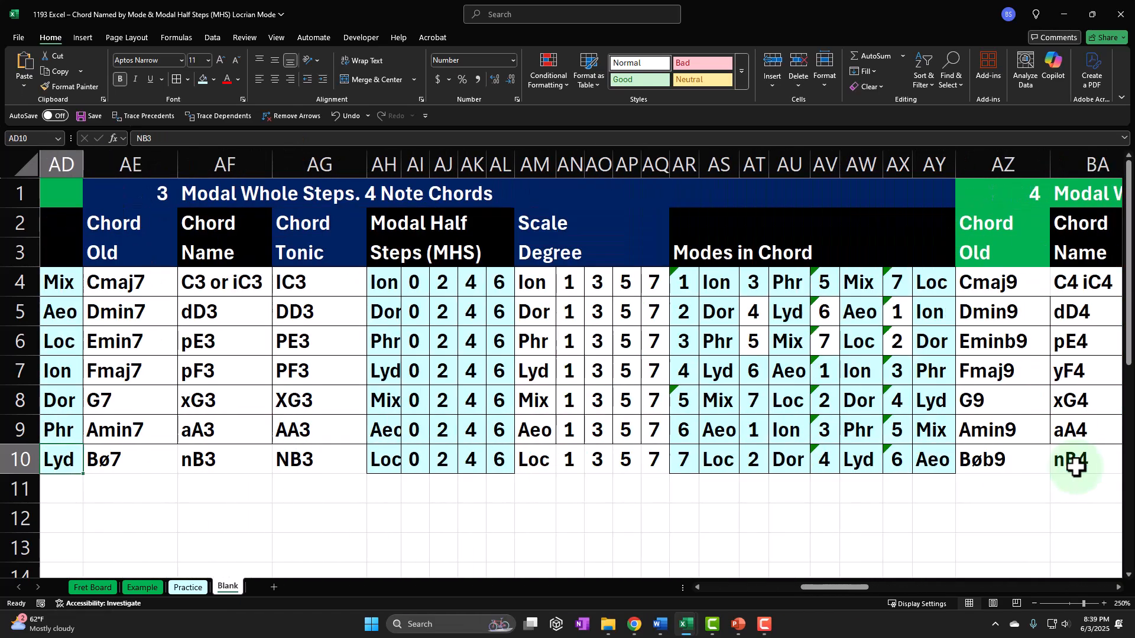
{"action": "key", "text": "Left"}
{"action": "key", "text": "Left"}
{"action": "key", "text": "Left"}
{"action": "key", "text": "Left"}
{"action": "key", "text": "Left"}
{"action": "key", "text": "Left"}
{"action": "key", "text": "Left"}
{"action": "key", "text": "Left"}
{"action": "key", "text": "Left"}
{"action": "key", "text": "Left"}
{"action": "key", "text": "Left"}
{"action": "key", "text": "Left"}
{"action": "key", "text": "Left"}
{"action": "key", "text": "Left"}
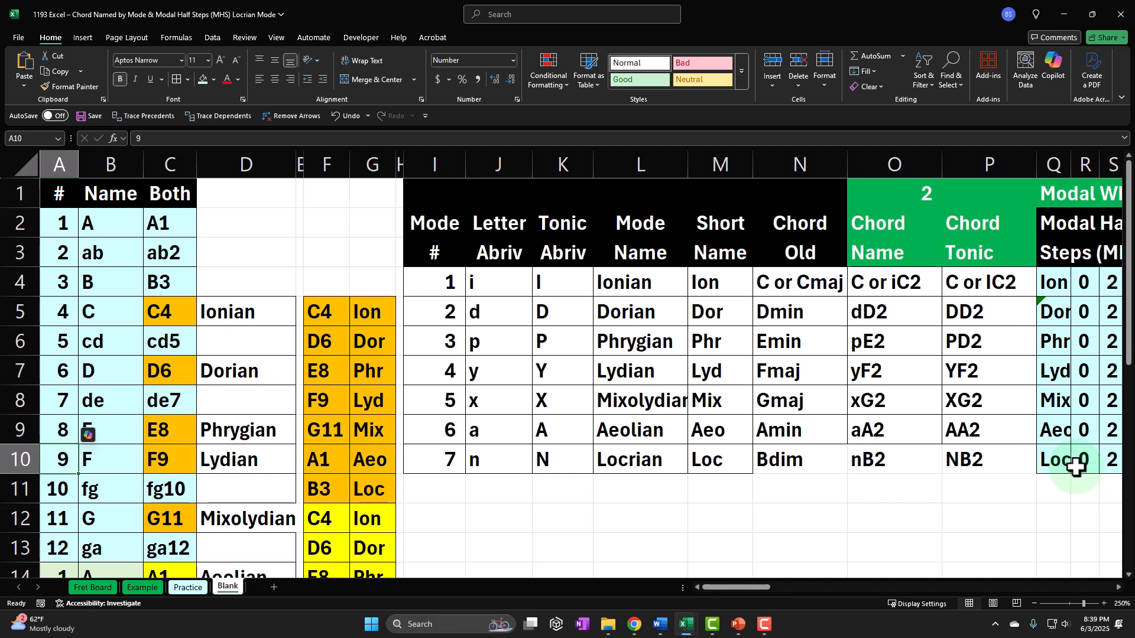
{"action": "scroll", "coordinate": [542, 494], "scroll_direction": "down", "scroll_amount": 2}
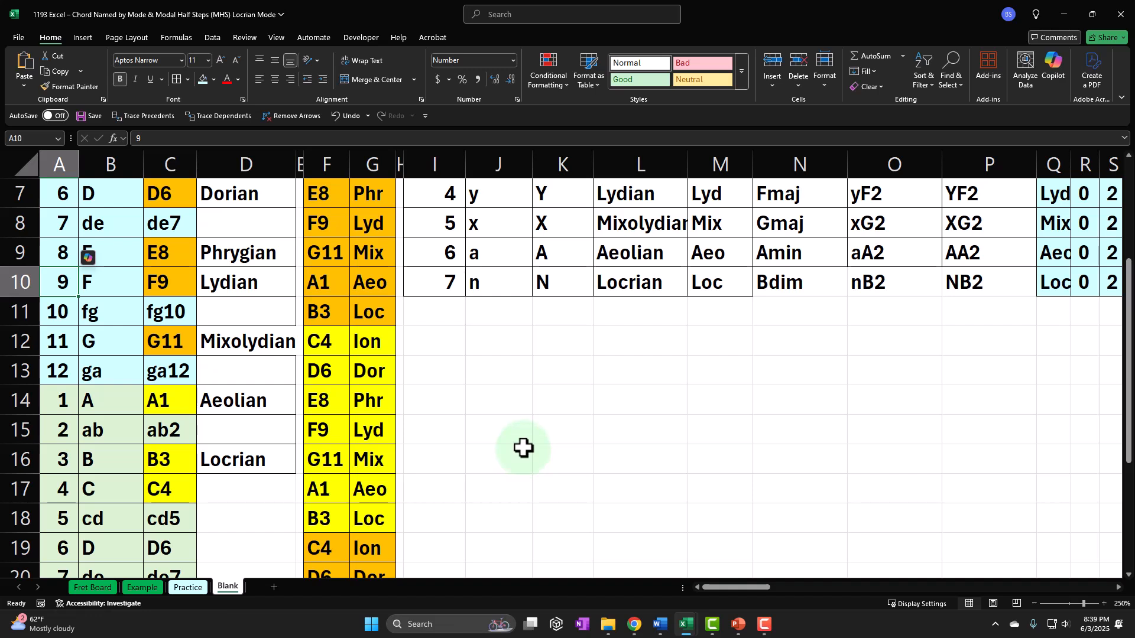
- Select every second note and mode pair in columns F:G, from B3 Loc in row 11 through G11 Mix in row 23
{"action": "left_click_drag", "start_coordinate": [331, 310], "coordinate": [362, 310]}
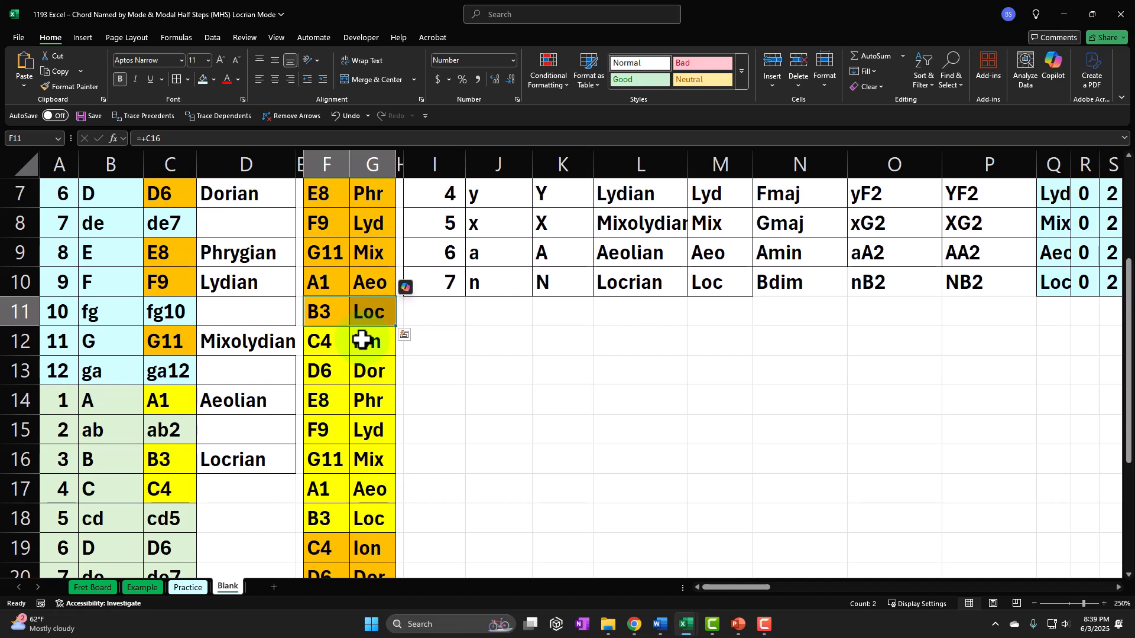
{"action": "left_click_drag", "start_coordinate": [327, 373], "coordinate": [355, 370]}
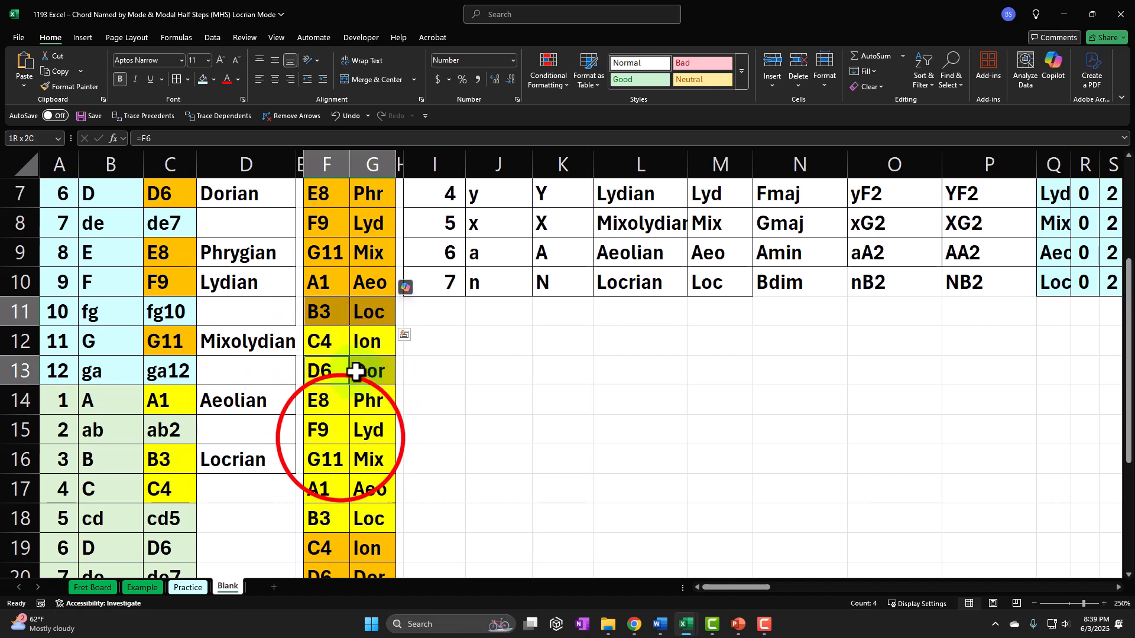
{"action": "left_click_drag", "start_coordinate": [339, 438], "coordinate": [370, 436]}
{"action": "left_click_drag", "start_coordinate": [334, 487], "coordinate": [367, 486]}
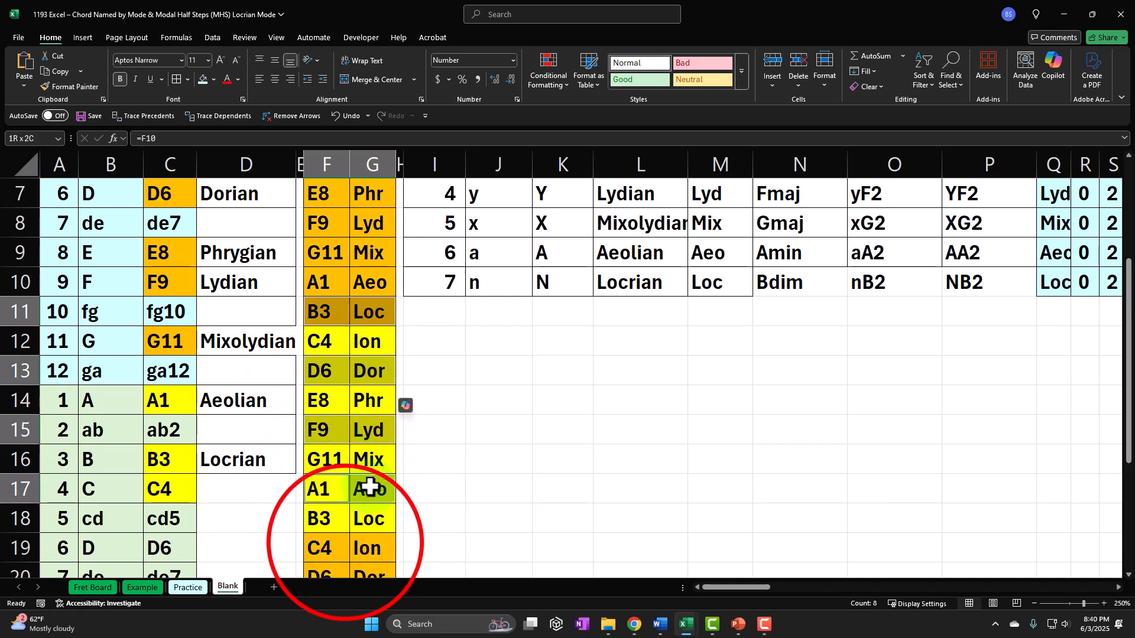
{"action": "left_click_drag", "start_coordinate": [335, 559], "coordinate": [364, 539]}
{"action": "scroll", "coordinate": [370, 498], "scroll_direction": "down", "scroll_amount": 2}
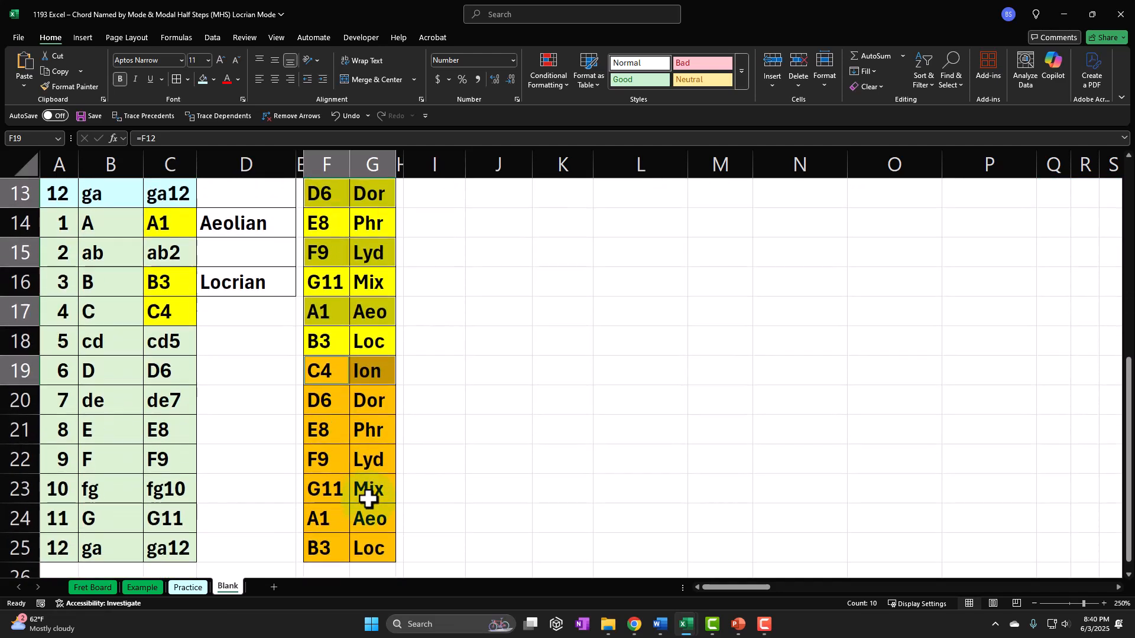
{"action": "left_click_drag", "start_coordinate": [342, 430], "coordinate": [363, 431]}
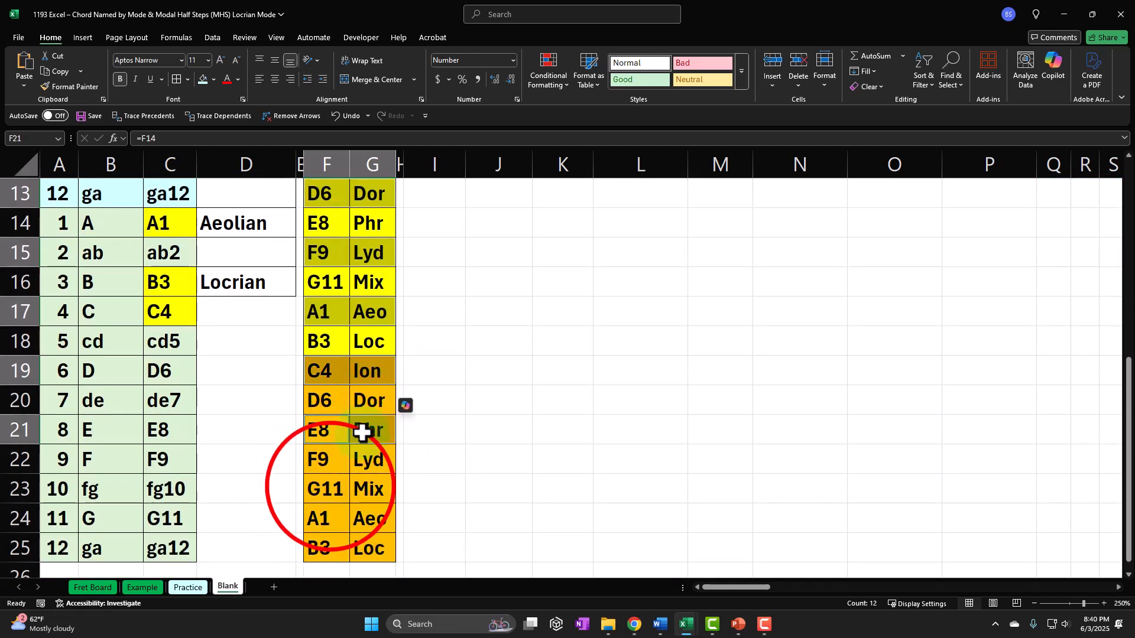
{"action": "left_click_drag", "start_coordinate": [331, 484], "coordinate": [373, 487]}
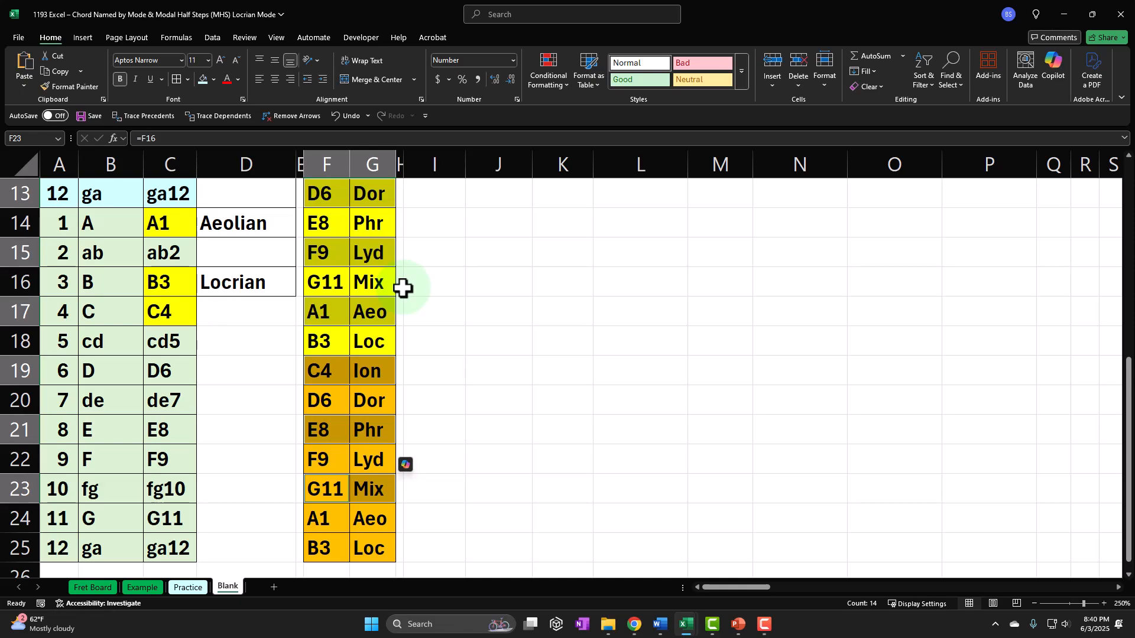
- Label the seven-note chord's Locrian modal half steps in DE10 with a formula referencing the Loc label in CQ10
{"action": "scroll", "coordinate": [784, 408], "scroll_direction": "up", "scroll_amount": 4}
{"action": "left_click", "coordinate": [784, 408]}
{"action": "key", "text": "Right"}
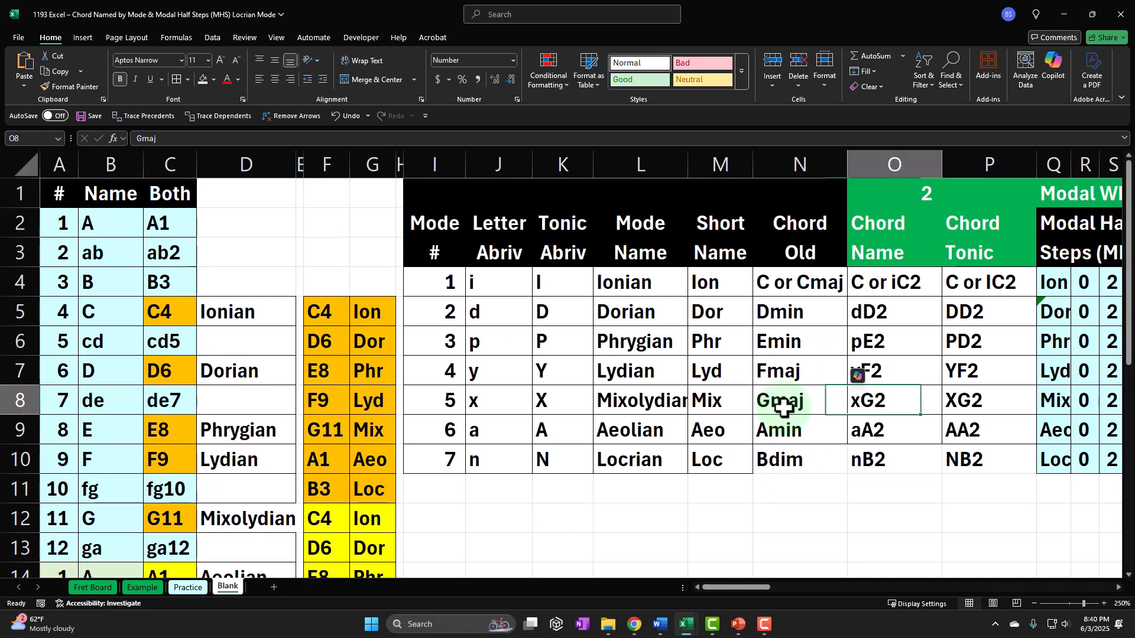
{"action": "key", "text": "Right"}
{"action": "key", "text": "Right"}
{"action": "key", "text": "Right"}
{"action": "key", "text": "Right"}
{"action": "key", "text": "Right"}
{"action": "key", "text": "Right"}
{"action": "key", "text": "Right"}
{"action": "key", "text": "Right"}
{"action": "key", "text": "Right"}
{"action": "key", "text": "Right"}
{"action": "key", "text": "Right"}
{"action": "key", "text": "Right"}
{"action": "key", "text": "Right"}
{"action": "key", "text": "Right"}
{"action": "key", "text": "Right"}
{"action": "key", "text": "Right"}
{"action": "key", "text": "Right"}
{"action": "key", "text": "Right"}
{"action": "key", "text": "Right"}
{"action": "key", "text": "Right"}
{"action": "key", "text": "Right"}
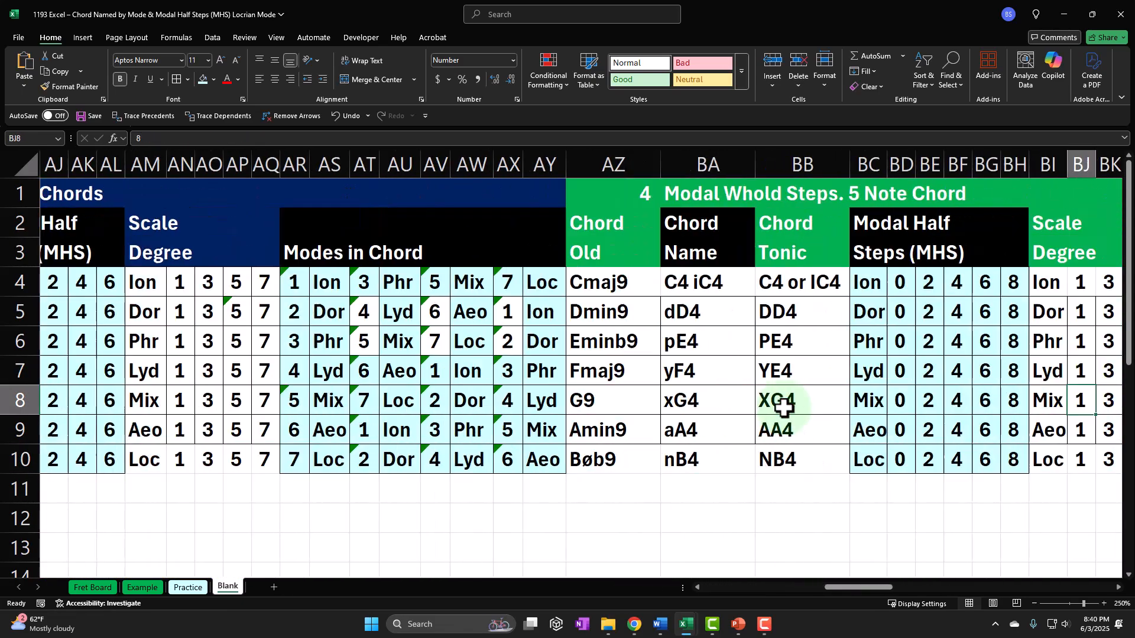
{"action": "key", "text": "Right"}
{"action": "key", "text": "Right"}
{"action": "key", "text": "Right"}
{"action": "key", "text": "Right"}
{"action": "key", "text": "Right"}
{"action": "key", "text": "Right"}
{"action": "key", "text": "Right"}
{"action": "key", "text": "Right"}
{"action": "key", "text": "Right"}
{"action": "key", "text": "Right"}
{"action": "key", "text": "Right"}
{"action": "key", "text": "Right"}
{"action": "key", "text": "Right"}
{"action": "key", "text": "Right"}
{"action": "key", "text": "Right"}
{"action": "key", "text": "Right"}
{"action": "key", "text": "Right"}
{"action": "key", "text": "Right"}
{"action": "key", "text": "Right"}
{"action": "key", "text": "Right"}
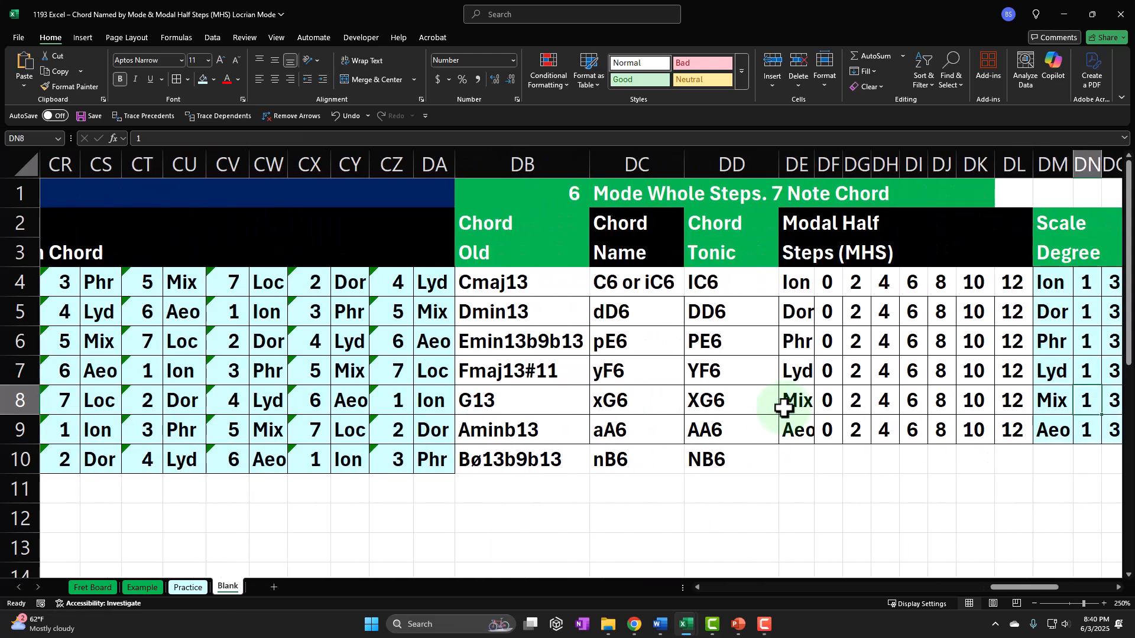
{"action": "key", "text": "Right"}
{"action": "key", "text": "Right"}
{"action": "key", "text": "Right"}
{"action": "left_click", "coordinate": [588, 459]}
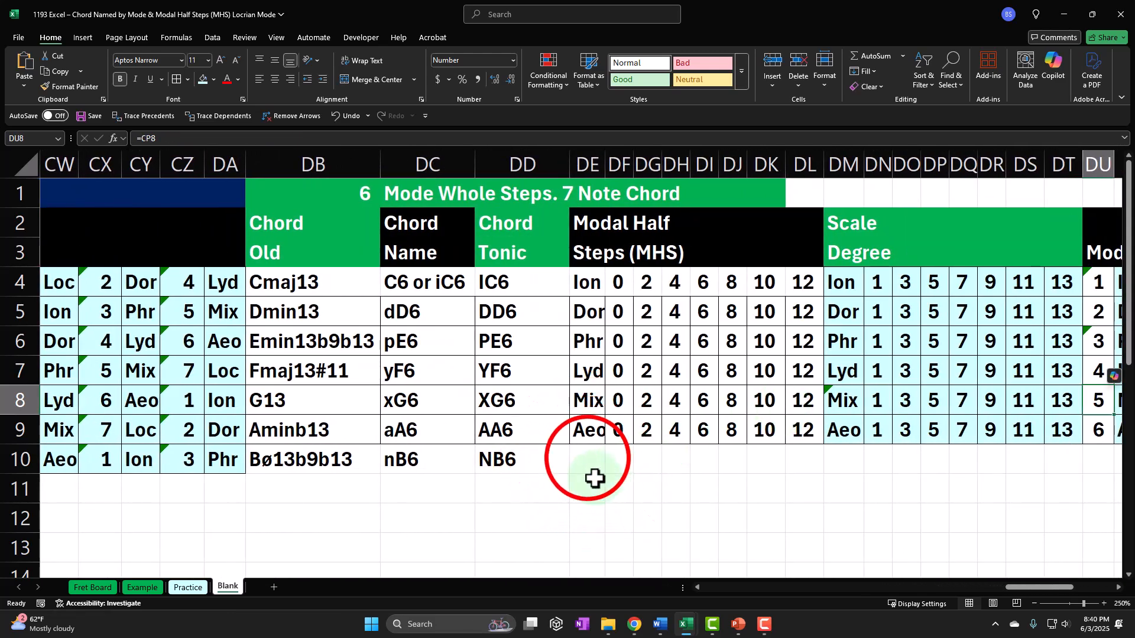
{"action": "type", "text": "="}
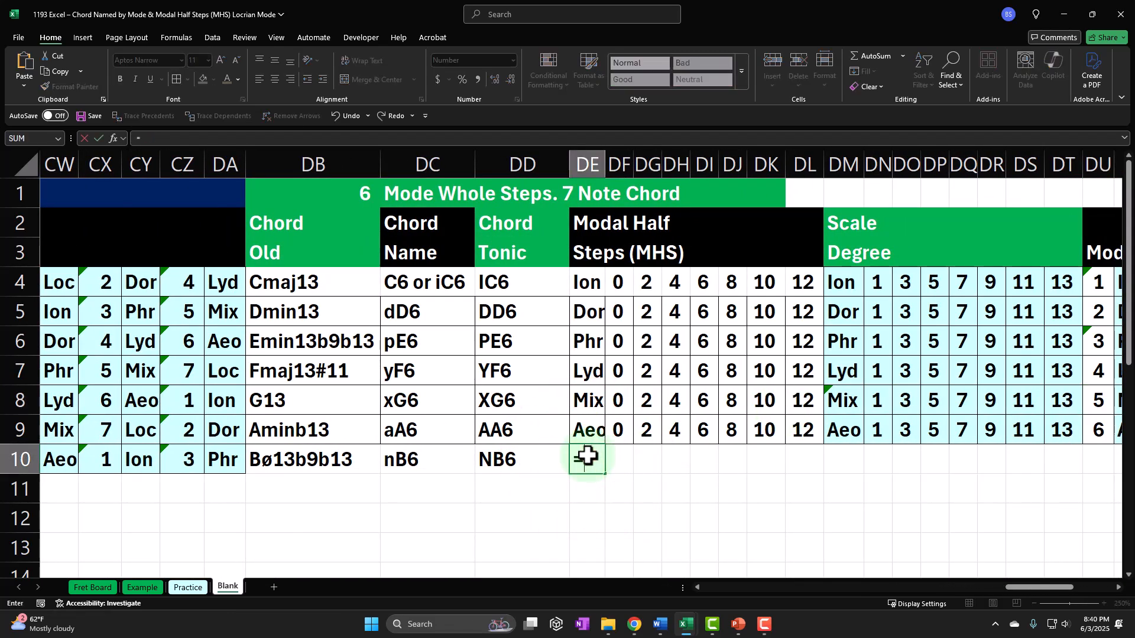
{"action": "key", "text": "Left"}
{"action": "key", "text": "Left"}
{"action": "key", "text": "Left"}
{"action": "key", "text": "Left"}
{"action": "key", "text": "Left"}
{"action": "key", "text": "Left"}
{"action": "key", "text": "Left"}
{"action": "key", "text": "Left"}
{"action": "key", "text": "Left"}
{"action": "key", "text": "Left"}
{"action": "key", "text": "Left"}
{"action": "key", "text": "Left"}
{"action": "key", "text": "Left"}
{"action": "key", "text": "Left"}
{"action": "key", "text": "Left"}
{"action": "key", "text": "Left"}
{"action": "key", "text": "Left"}
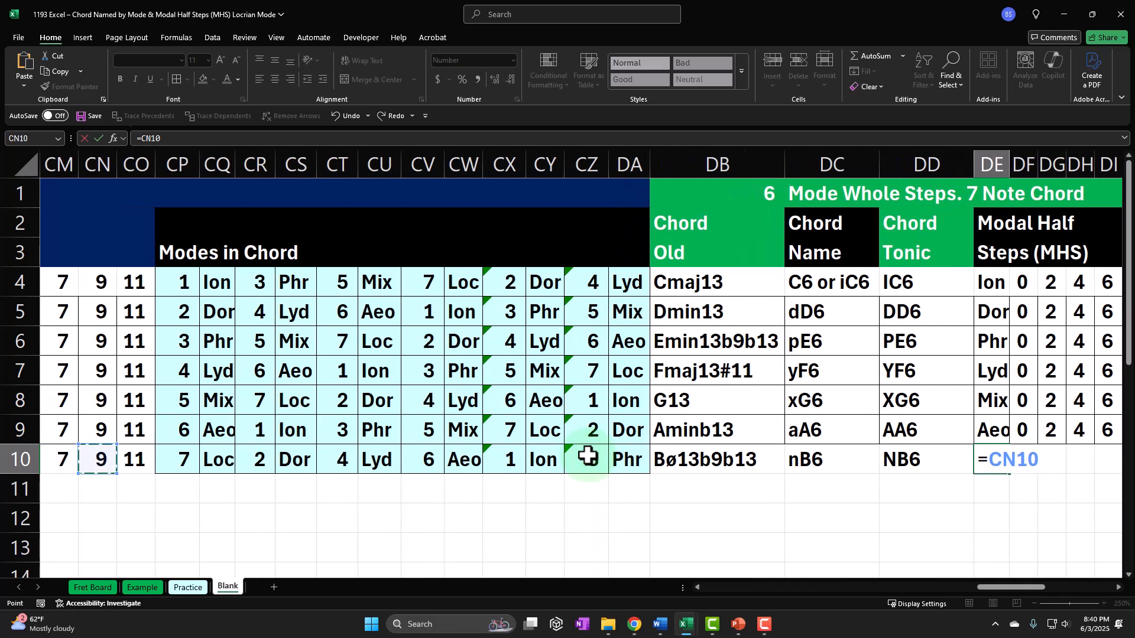
{"action": "key", "text": "Right"}
{"action": "key", "text": "Right"}
{"action": "key", "text": "Right"}
{"action": "key", "text": "Return"}
- Clear the Loc label from DM10 in the seven-note scale-degree table
{"action": "key", "text": "Right"}
{"action": "key", "text": "Right"}
{"action": "key", "text": "Right"}
{"action": "key", "text": "Right"}
{"action": "key", "text": "Right"}
{"action": "key", "text": "Right"}
{"action": "key", "text": "Right"}
{"action": "key", "text": "Right"}
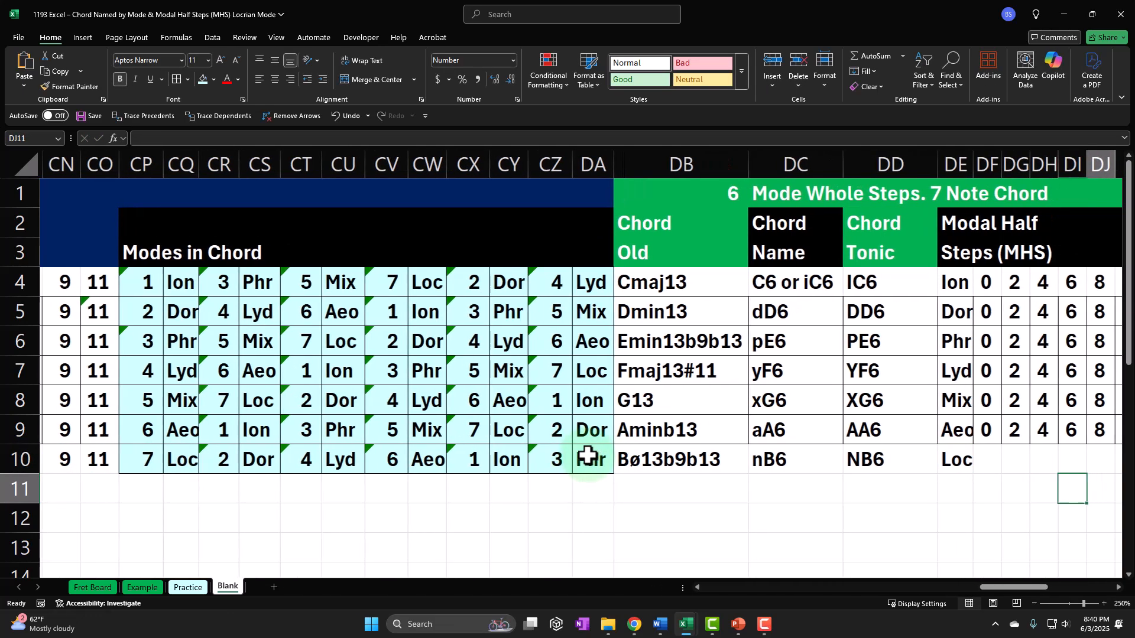
{"action": "key", "text": "Up"}
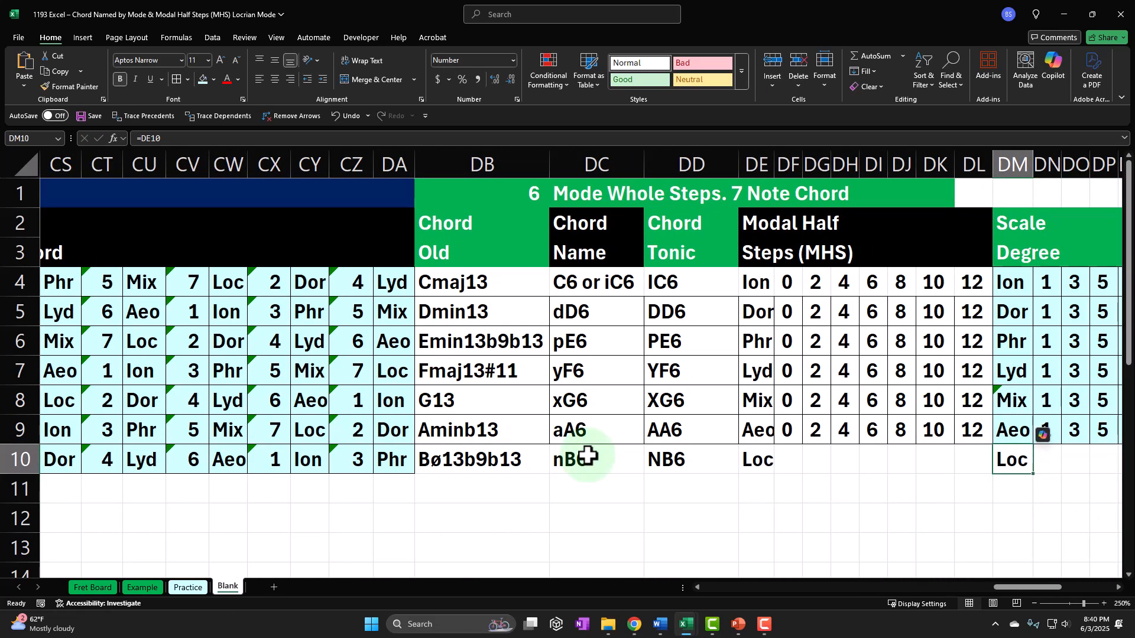
{"action": "key", "text": "Delete"}
- Enter the Locrian modal half steps 0, 2, 4, 6, 8, 10 and 12 in DF10:DL10
{"action": "key", "text": "Left"}
{"action": "key", "text": "Left"}
{"action": "key", "text": "Left"}
{"action": "key", "text": "Left"}
{"action": "key", "text": "Left"}
{"action": "key", "text": "Left"}
{"action": "key", "text": "Left"}
{"action": "type", "text": "0"}
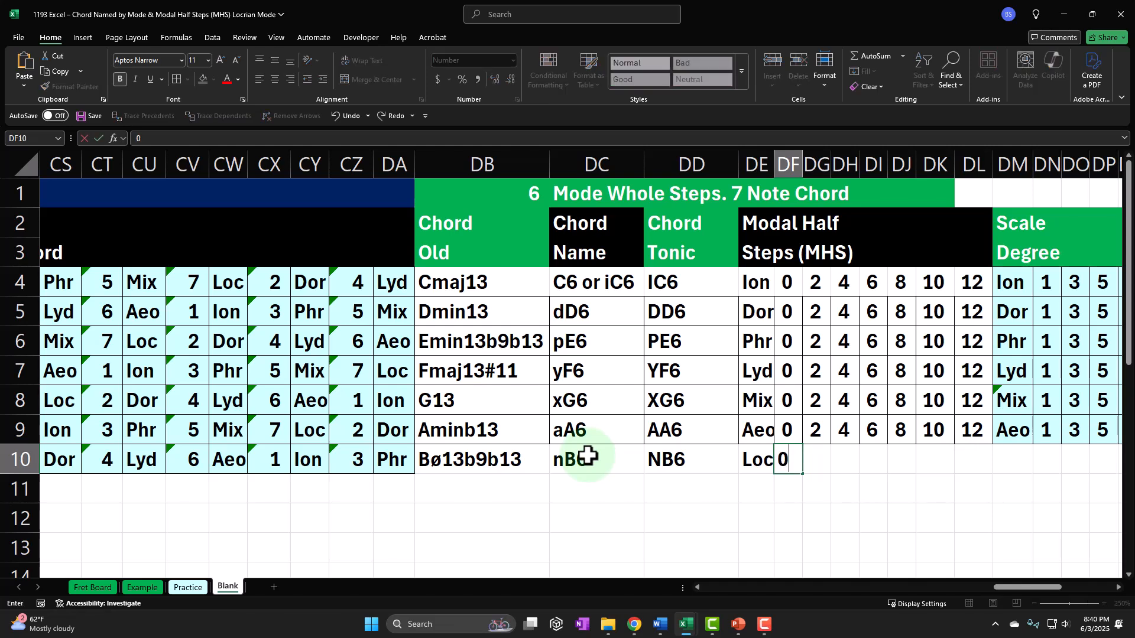
{"action": "key", "text": "Right"}
{"action": "type", "text": "2"}
{"action": "key", "text": "Right"}
{"action": "type", "text": "4"}
{"action": "key", "text": "Right"}
{"action": "type", "text": "6"}
{"action": "key", "text": "Right"}
{"action": "type", "text": "8"}
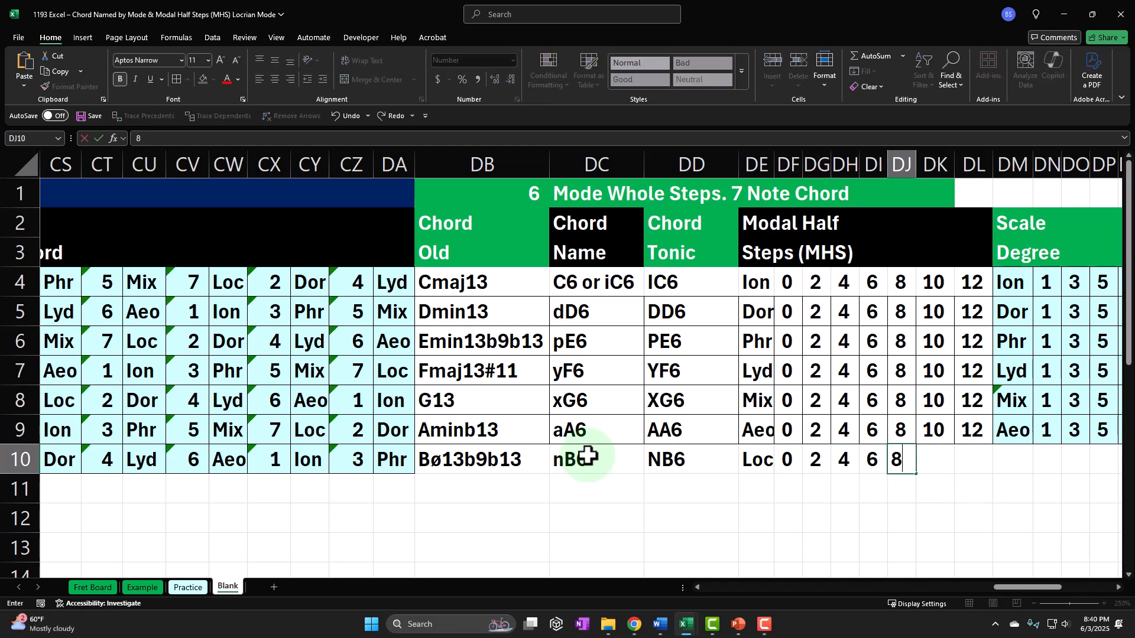
{"action": "key", "text": "Right"}
{"action": "type", "text": "10"}
{"action": "key", "text": "Tab"}
{"action": "type", "text": "12"}
{"action": "key", "text": "Return"}
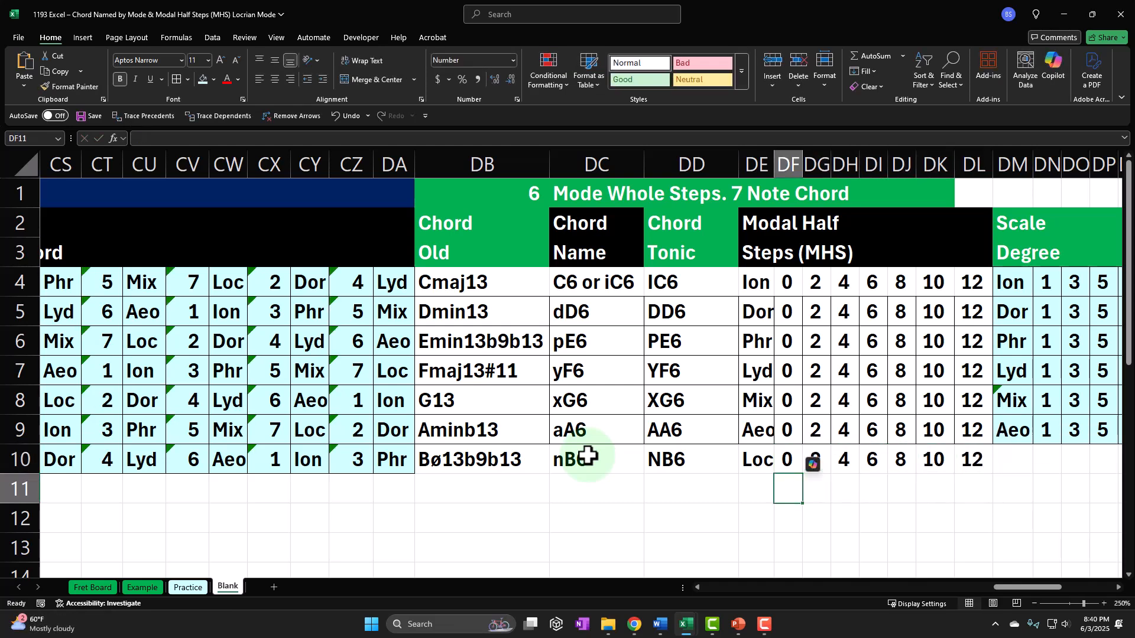
- Label the seven-note chord's scale-degree row in DM10 with a formula referencing the Loc label in DE10
{"action": "key", "text": "Right"}
{"action": "key", "text": "Right"}
{"action": "key", "text": "Right"}
{"action": "key", "text": "Right"}
{"action": "key", "text": "Right"}
{"action": "key", "text": "Right"}
{"action": "key", "text": "Right"}
{"action": "key", "text": "Up"}
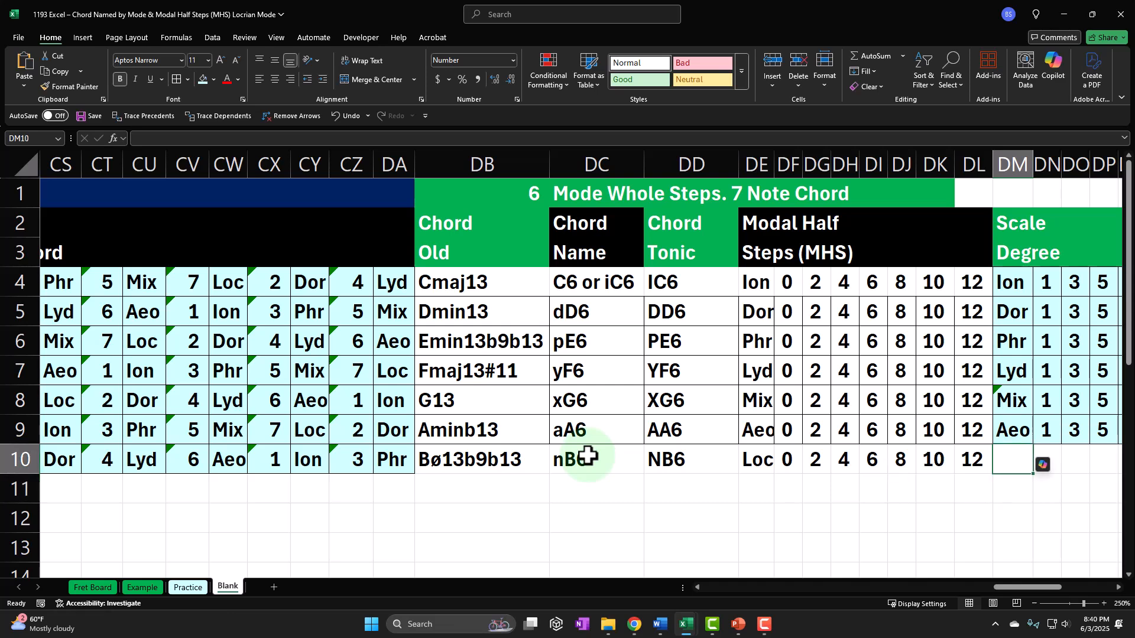
{"action": "type", "text": "="}
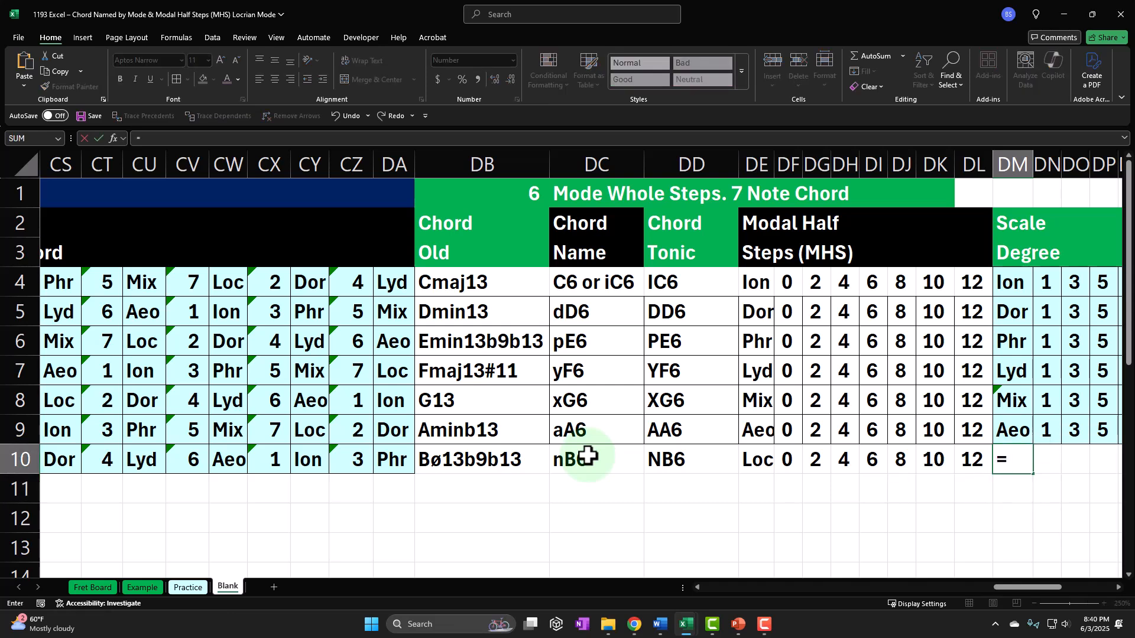
{"action": "key", "text": "Left"}
{"action": "key", "text": "Left"}
{"action": "key", "text": "Left"}
{"action": "key", "text": "Left"}
{"action": "key", "text": "Left"}
{"action": "key", "text": "Left"}
{"action": "key", "text": "Left"}
{"action": "key", "text": "Left"}
{"action": "key", "text": "Tab"}
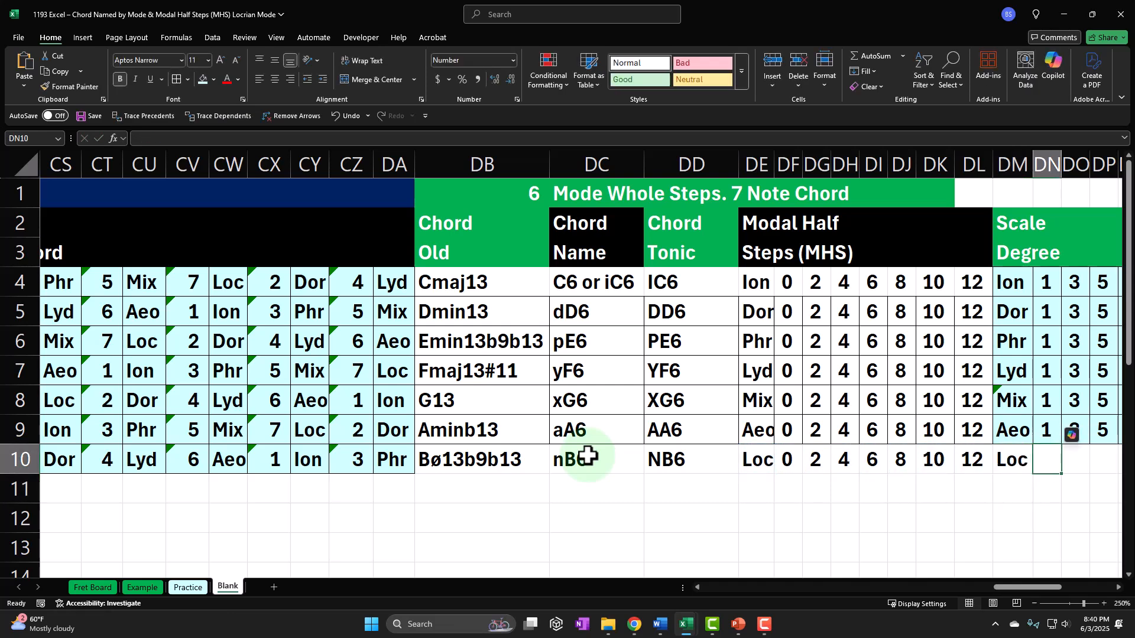
- Fill DN10:DT10 with scale degrees 1, 3, 5, 7, 9, 11 and 13, adding the modal half steps to DN10 by formula
{"action": "key", "text": "Tab"}
{"action": "key", "text": "Tab"}
{"action": "key", "text": "Tab"}
{"action": "key", "text": "Tab"}
{"action": "key", "text": "Tab"}
{"action": "key", "text": "Tab"}
{"action": "key", "text": "Tab"}
{"action": "key", "text": "Tab"}
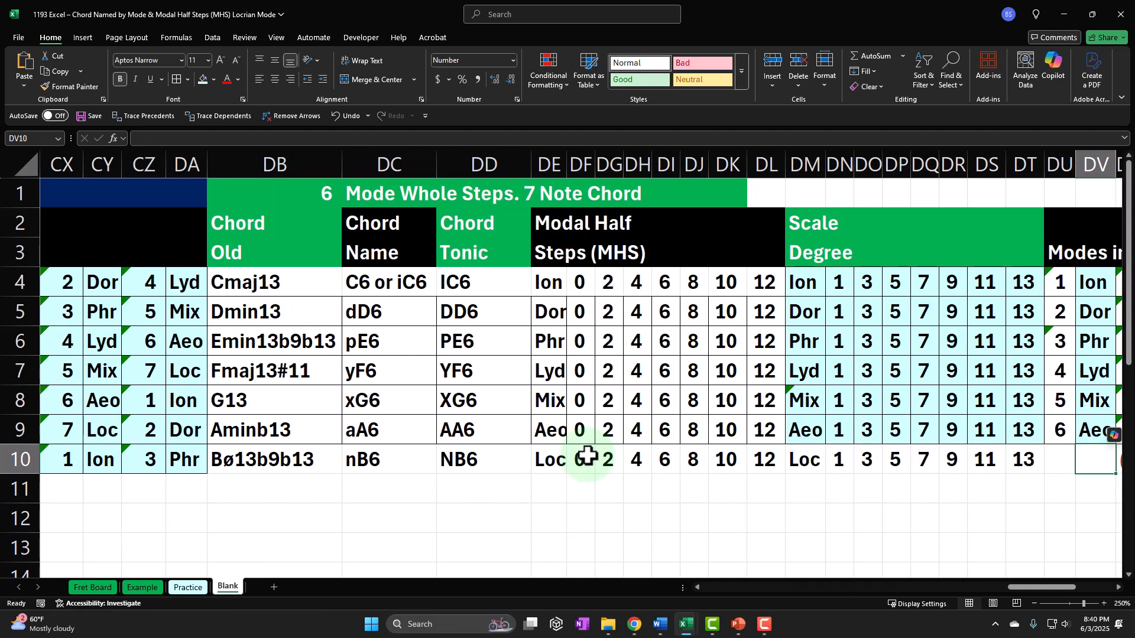
- Examine the Locrian scale-degree formulas in DO10:DT10 cell by cell
{"action": "key", "text": "Left"}
{"action": "key", "text": "Left"}
{"action": "key", "text": "Left"}
{"action": "key", "text": "Left"}
{"action": "key", "text": "Left"}
{"action": "key", "text": "Left"}
{"action": "key", "text": "Left"}
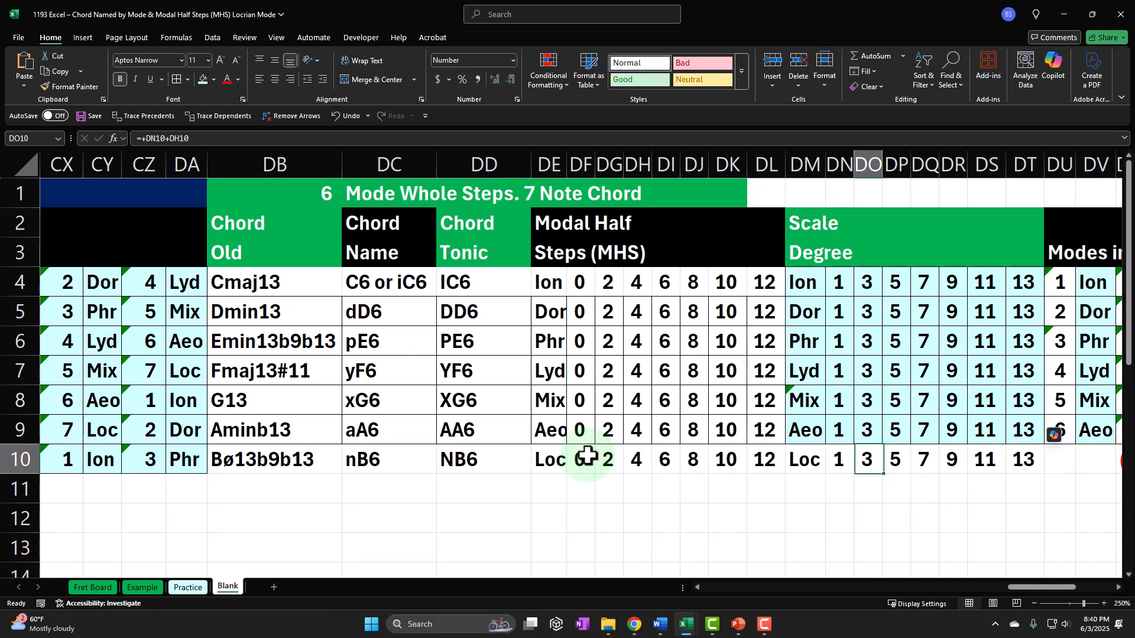
{"action": "key", "text": "Right"}
{"action": "key", "text": "Right"}
{"action": "key", "text": "Right"}
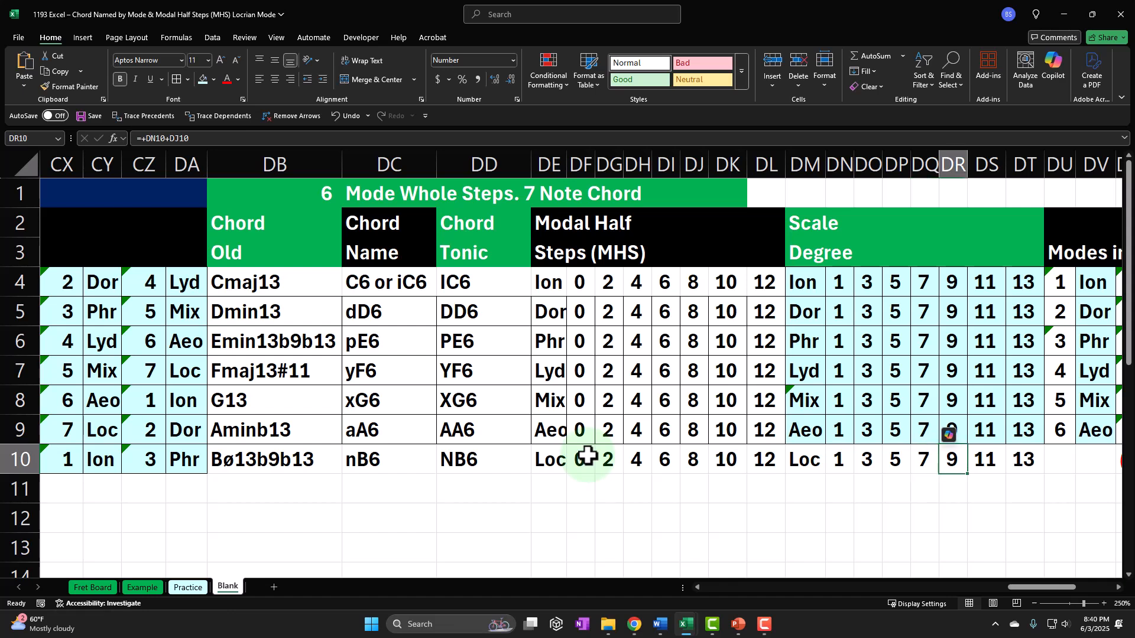
{"action": "key", "text": "Right"}
{"action": "key", "text": "Right"}
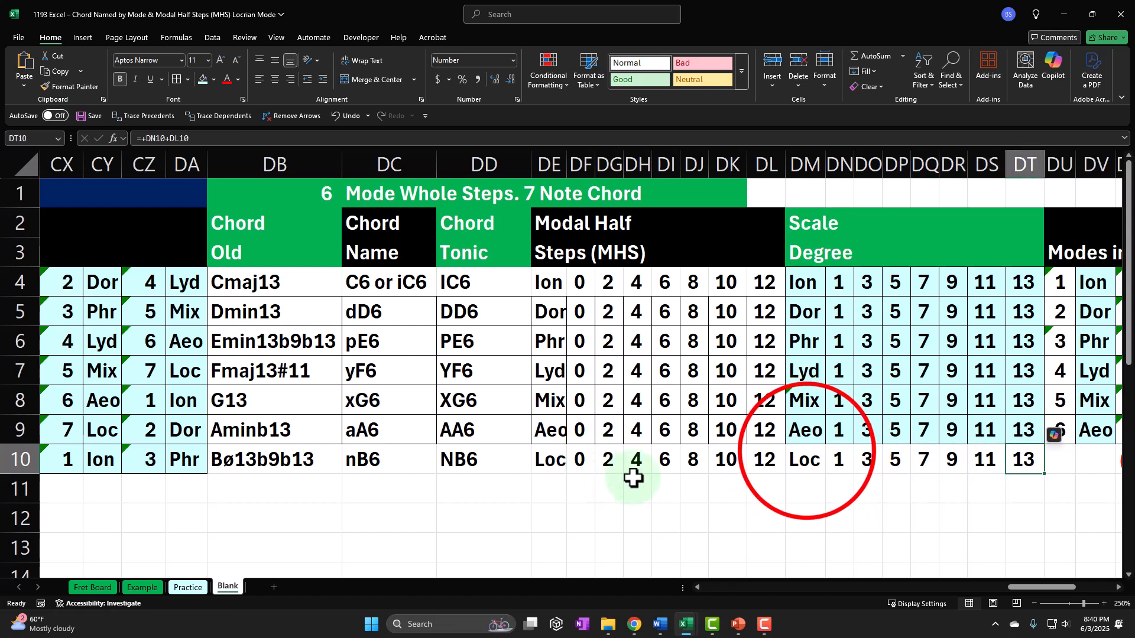
- Give the Locrian scale-degree cells DM10:DT10 cell borders and the light-blue fill of the rows above
{"action": "left_click_drag", "start_coordinate": [805, 459], "coordinate": [1042, 447]}
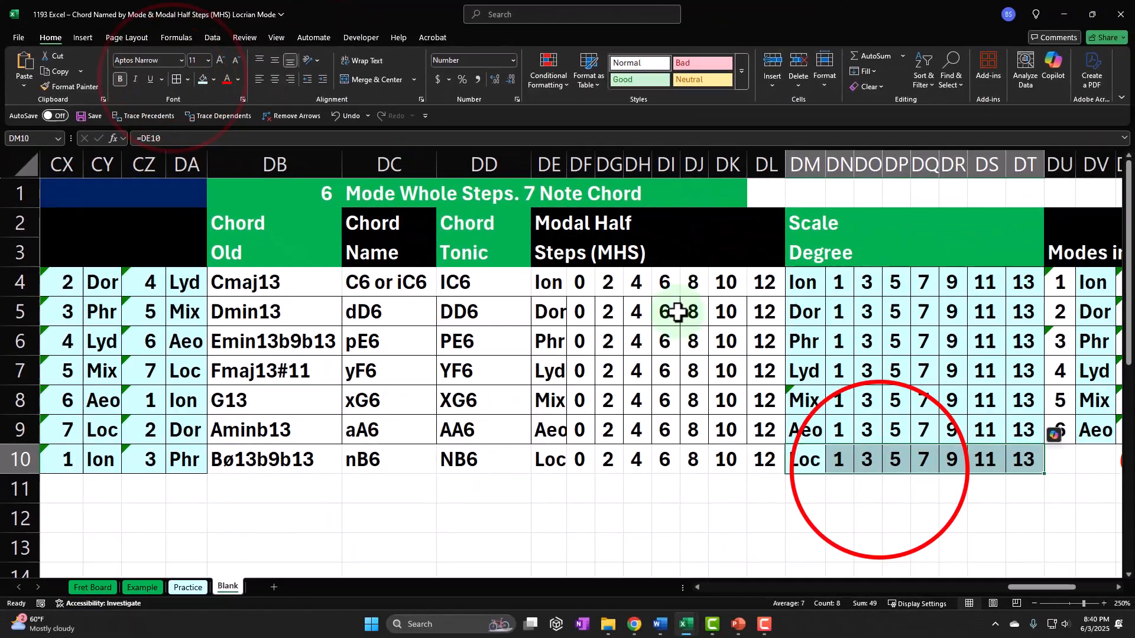
{"action": "left_click", "coordinate": [870, 462]}
- Clear the leftover contents of DW10:DX10 in the Locrian row of the seven-note chord's modes section
{"action": "key", "text": "Right"}
{"action": "key", "text": "Right"}
{"action": "key", "text": "Right"}
{"action": "key", "text": "Right"}
{"action": "key", "text": "Right"}
{"action": "key", "text": "Right"}
{"action": "key", "text": "Right"}
{"action": "key", "text": "Right"}
{"action": "key", "text": "Right"}
{"action": "key", "text": "Right"}
{"action": "key", "text": "Right"}
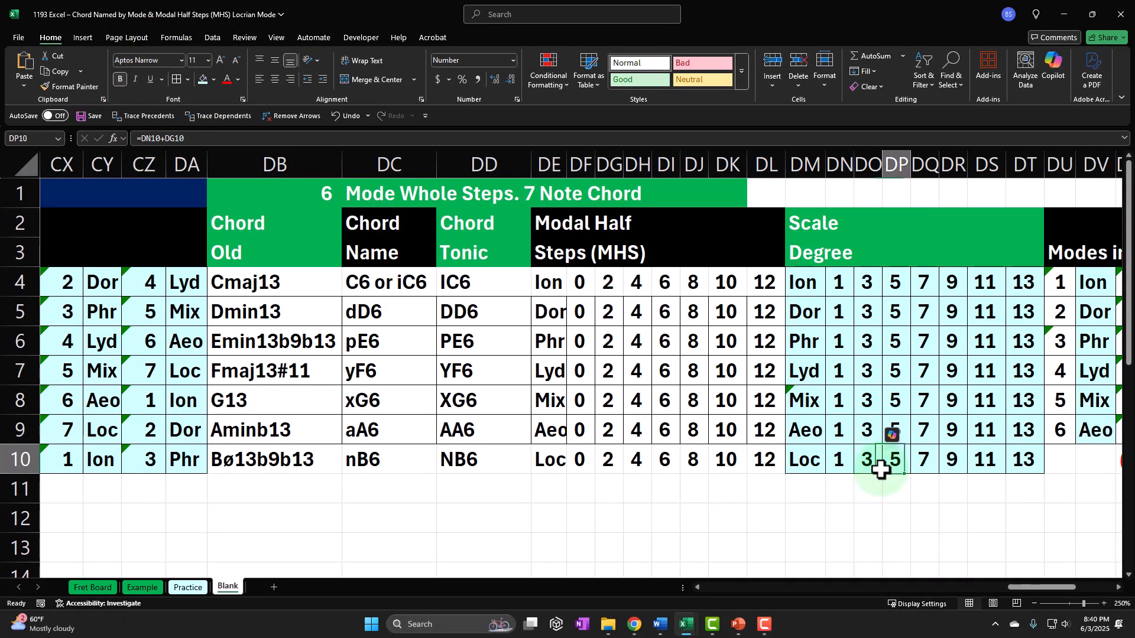
{"action": "key", "text": "Left"}
{"action": "key", "text": "Left"}
{"action": "key", "text": "Left"}
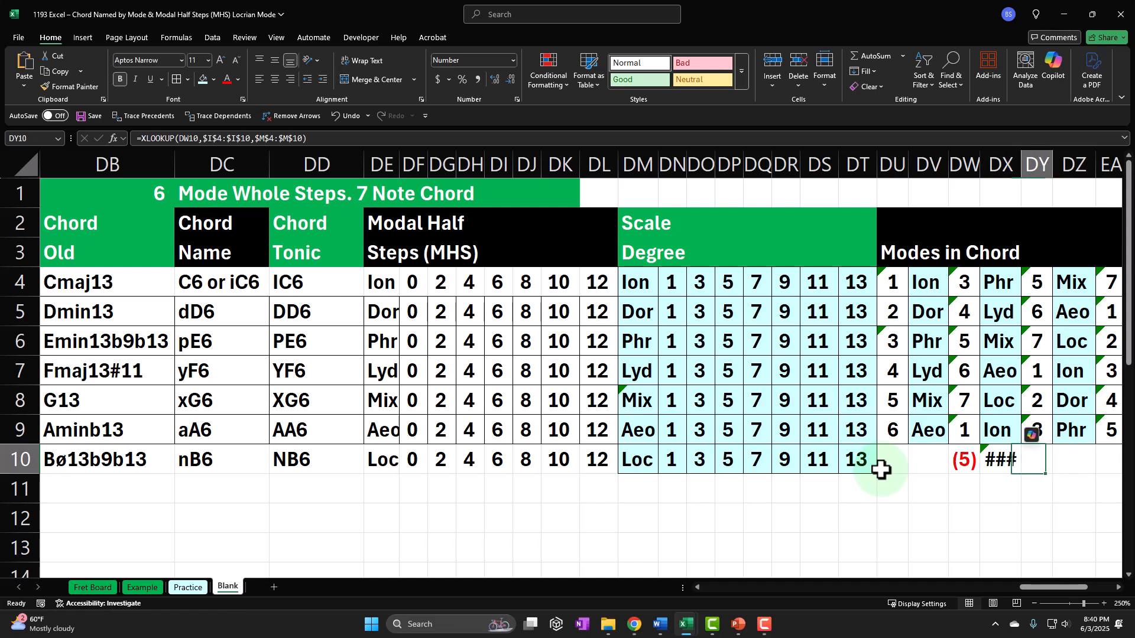
{"action": "key", "text": "shift+Right"}
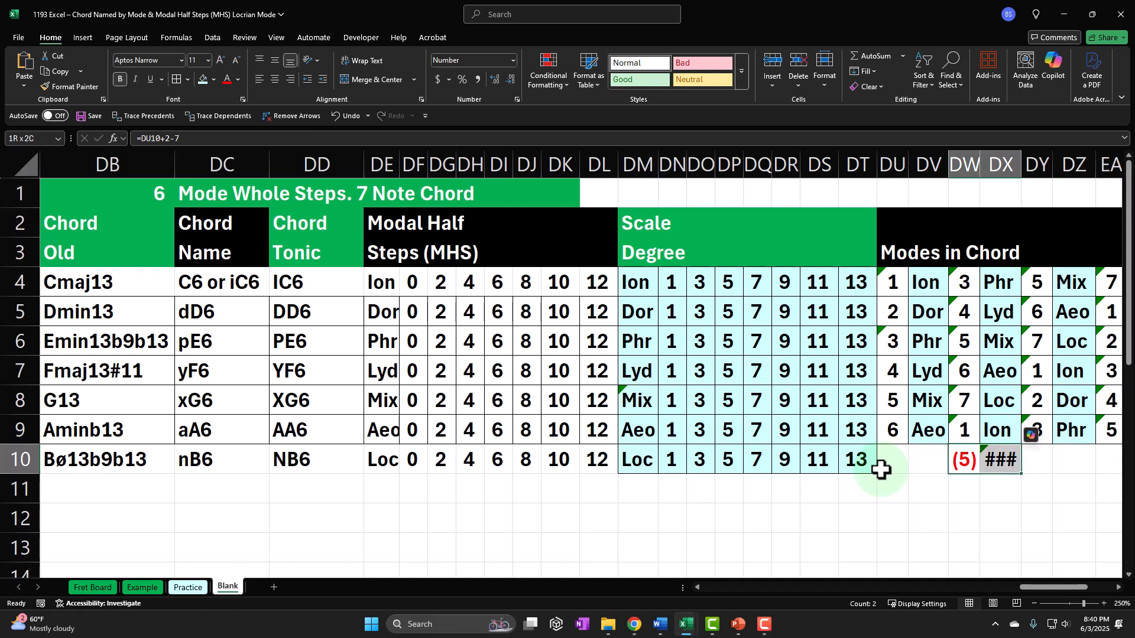
{"action": "key", "text": "Delete"}
- Enter =I10 in DU10 to reference the Locrian mode number from the mode list
{"action": "key", "text": "Left"}
{"action": "key", "text": "Left"}
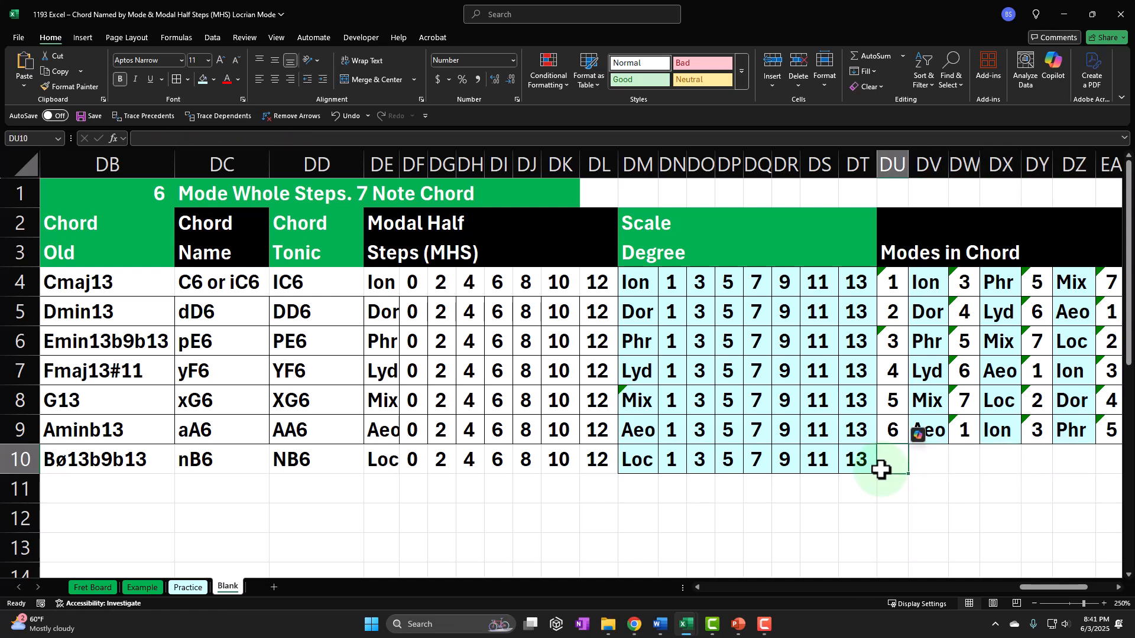
{"action": "type", "text": "="}
{"action": "key", "text": "Left"}
{"action": "key", "text": "Left"}
{"action": "key", "text": "Left"}
{"action": "key", "text": "Left"}
{"action": "key", "text": "Left"}
{"action": "key", "text": "Left"}
{"action": "key", "text": "Left"}
{"action": "key", "text": "Left"}
{"action": "key", "text": "Left"}
{"action": "key", "text": "Left"}
{"action": "key", "text": "Left"}
{"action": "key", "text": "Left"}
{"action": "key", "text": "Left"}
{"action": "key", "text": "Left"}
{"action": "key", "text": "Left"}
{"action": "key", "text": "Left"}
{"action": "key", "text": "Left"}
{"action": "key", "text": "Left"}
{"action": "key", "text": "Left"}
{"action": "key", "text": "Left"}
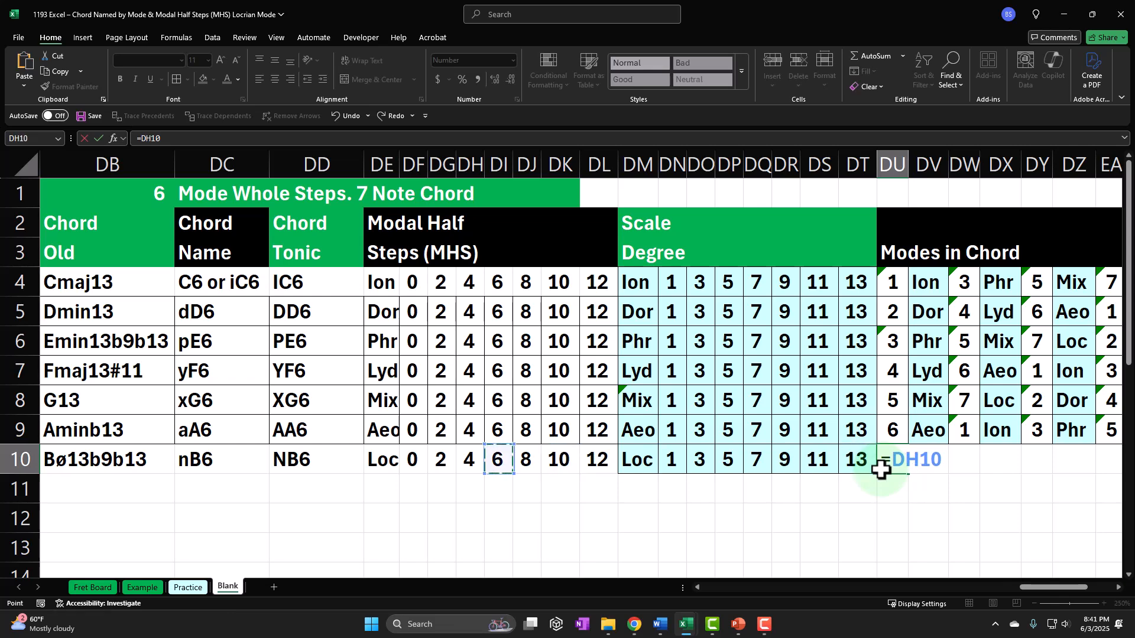
{"action": "key", "text": "Left"}
{"action": "key", "text": "Left"}
{"action": "key", "text": "Left"}
{"action": "key", "text": "Left"}
{"action": "key", "text": "Left"}
{"action": "key", "text": "Left"}
{"action": "key", "text": "Left"}
{"action": "key", "text": "Left"}
{"action": "key", "text": "Left"}
{"action": "key", "text": "Left"}
{"action": "key", "text": "Left"}
{"action": "key", "text": "Left"}
{"action": "key", "text": "Left"}
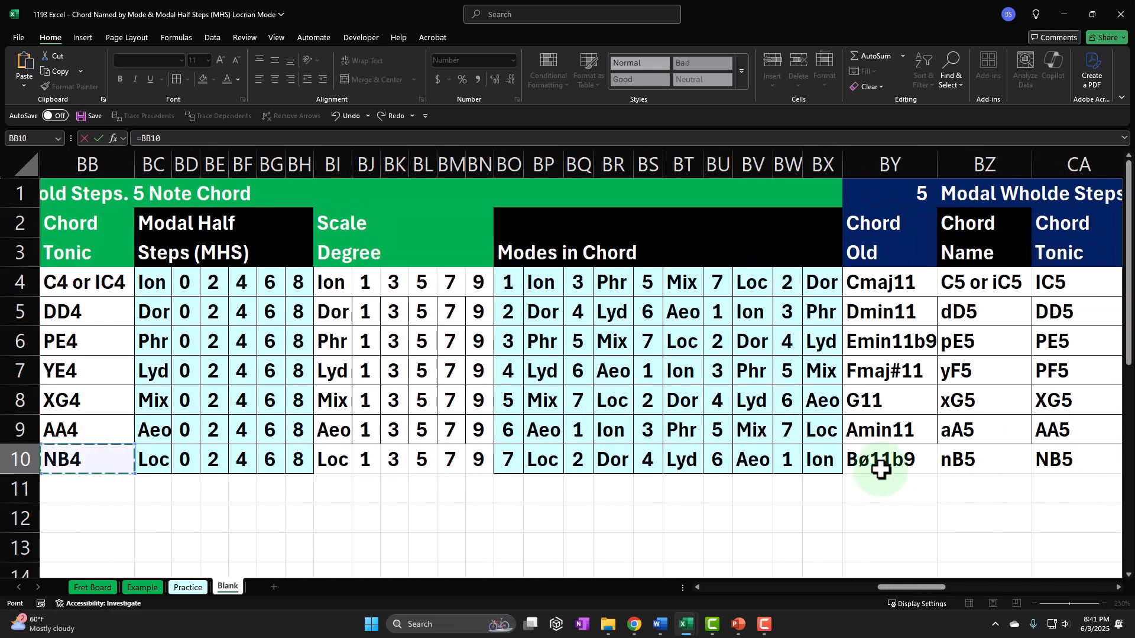
{"action": "key", "text": "Left"}
{"action": "key", "text": "Left"}
{"action": "key", "text": "Left"}
{"action": "key", "text": "Left"}
{"action": "key", "text": "Left"}
{"action": "key", "text": "Left"}
{"action": "key", "text": "Left"}
{"action": "key", "text": "Left"}
{"action": "key", "text": "Left"}
{"action": "key", "text": "Left"}
{"action": "key", "text": "Left"}
{"action": "key", "text": "Left"}
{"action": "key", "text": "Left"}
{"action": "key", "text": "Left"}
{"action": "key", "text": "Left"}
{"action": "key", "text": "Left"}
{"action": "key", "text": "Left"}
{"action": "key", "text": "Left"}
{"action": "key", "text": "Left"}
{"action": "key", "text": "Left"}
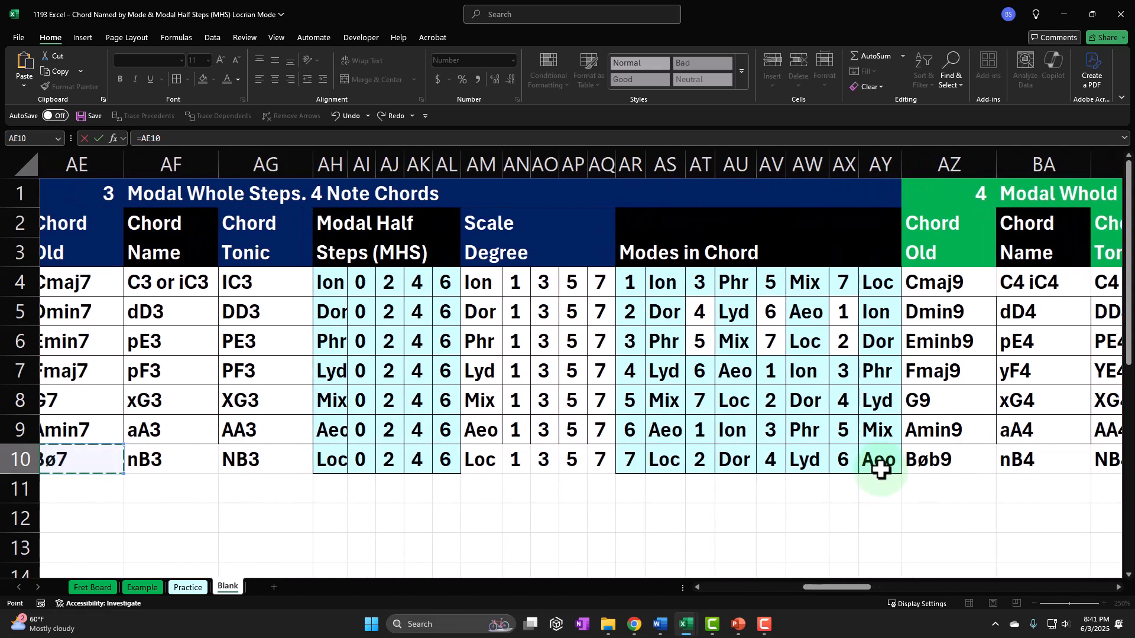
{"action": "key", "text": "Left"}
{"action": "key", "text": "Left"}
{"action": "key", "text": "Left"}
{"action": "key", "text": "Left"}
{"action": "key", "text": "Left"}
{"action": "key", "text": "Left"}
{"action": "key", "text": "Left"}
{"action": "key", "text": "Left"}
{"action": "key", "text": "Left"}
{"action": "key", "text": "Left"}
{"action": "key", "text": "Left"}
{"action": "key", "text": "Left"}
{"action": "key", "text": "Left"}
{"action": "key", "text": "Left"}
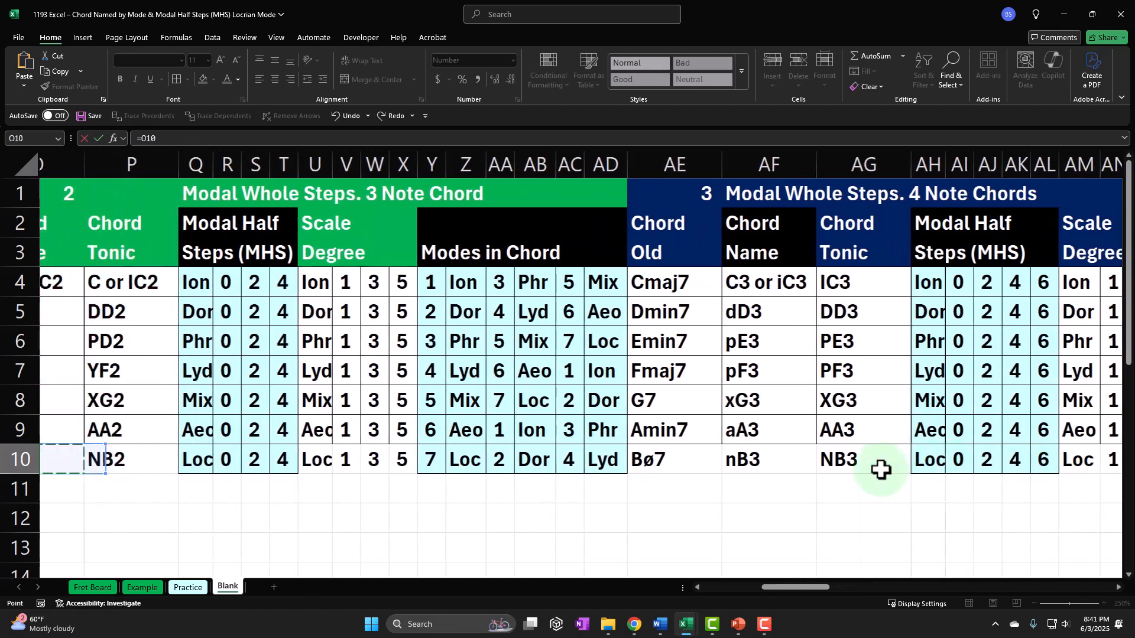
{"action": "key", "text": "Left"}
{"action": "key", "text": "Left"}
{"action": "key", "text": "Left"}
{"action": "key", "text": "Left"}
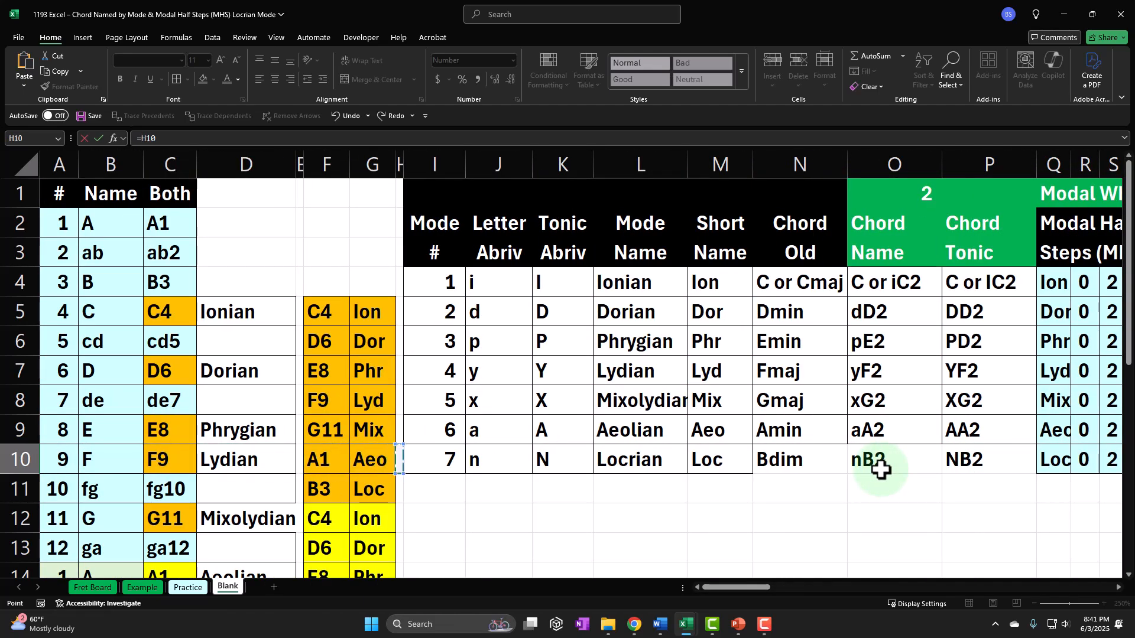
{"action": "key", "text": "Escape"}
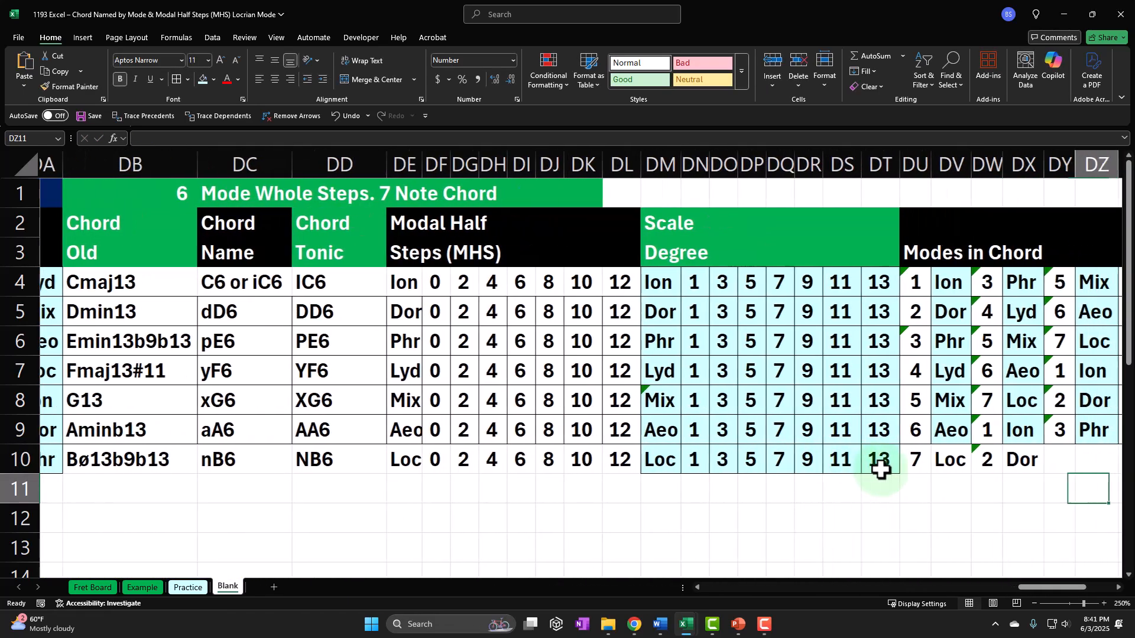
- Clear the auto-filled cells DV10:DX10 beside the Locrian mode number
{"action": "key", "text": "Right"}
{"action": "key", "text": "Right"}
{"action": "key", "text": "Right"}
{"action": "key", "text": "Right"}
{"action": "key", "text": "Right"}
{"action": "key", "text": "Right"}
{"action": "key", "text": "Right"}
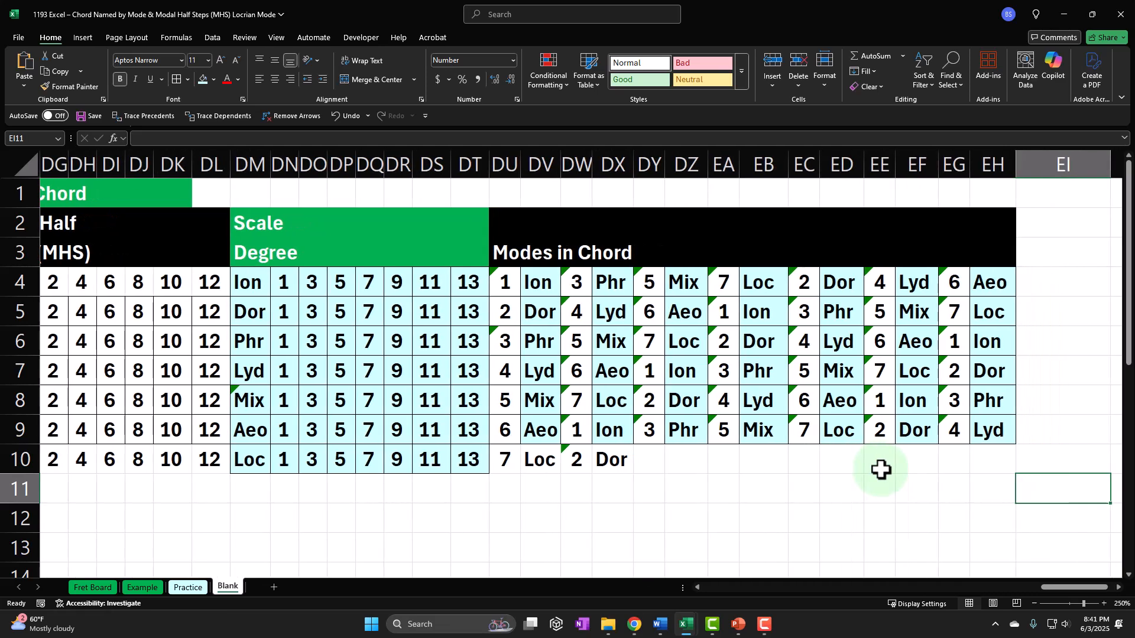
{"action": "left_click_drag", "start_coordinate": [539, 461], "coordinate": [611, 455]}
{"action": "key", "text": "Delete"}
- Enter =DU10+2-7 in DW10 for the Locrian chord's second mode number and clear the auto-filled DX10
{"action": "key", "text": "Down"}
{"action": "key", "text": "Up"}
{"action": "key", "text": "Right"}
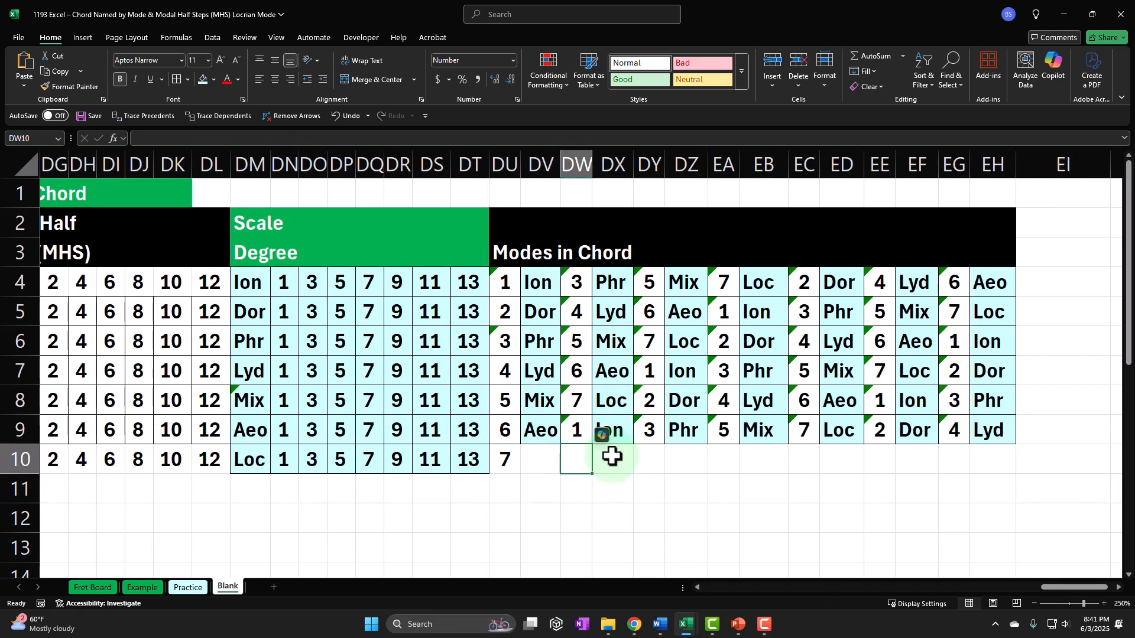
{"action": "type", "text": "=DU10+"}
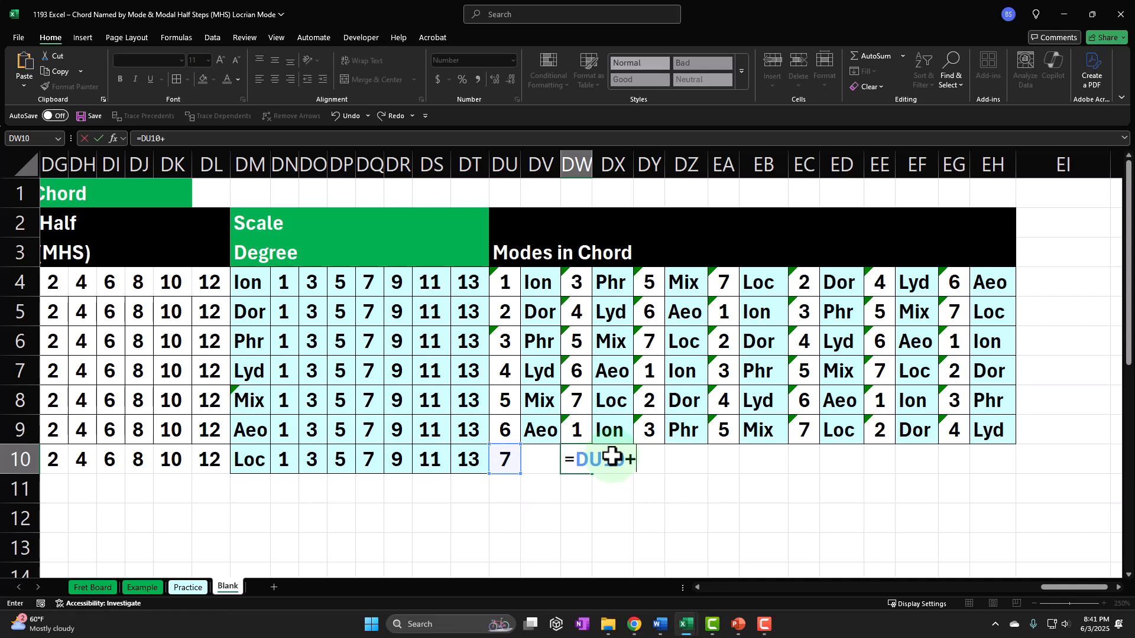
{"action": "type", "text": "2-7"}
{"action": "key", "text": "Return"}
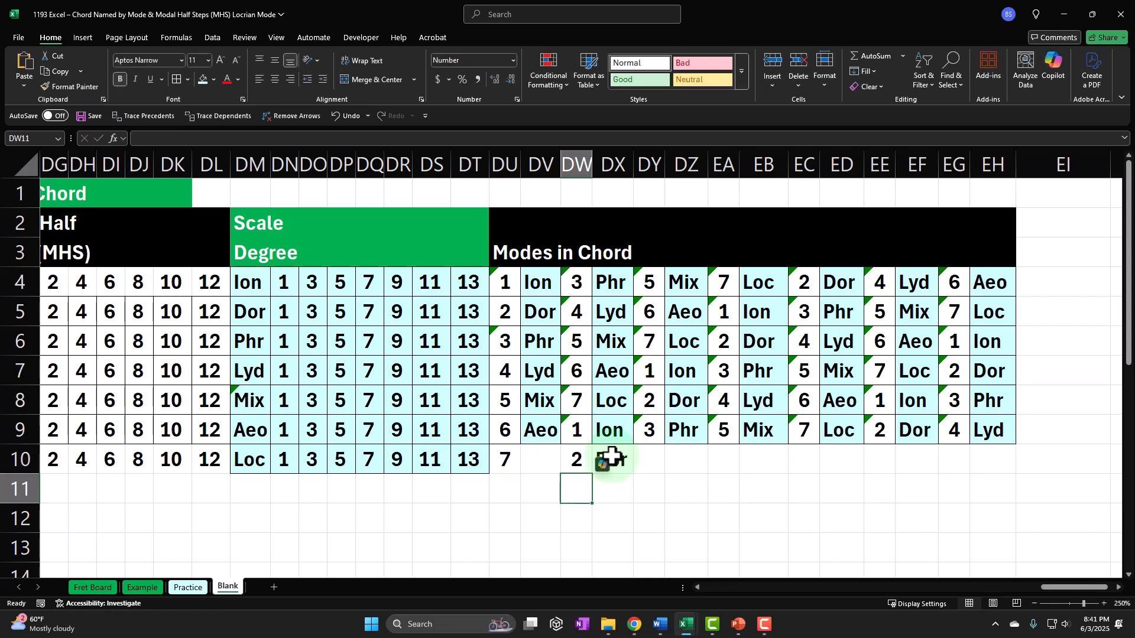
{"action": "key", "text": "Right"}
{"action": "key", "text": "Up"}
- Enter =DW10+2 in DY10 for the Locrian chord's third mode number, keeping DZ10 blank
{"action": "key", "text": "Right"}
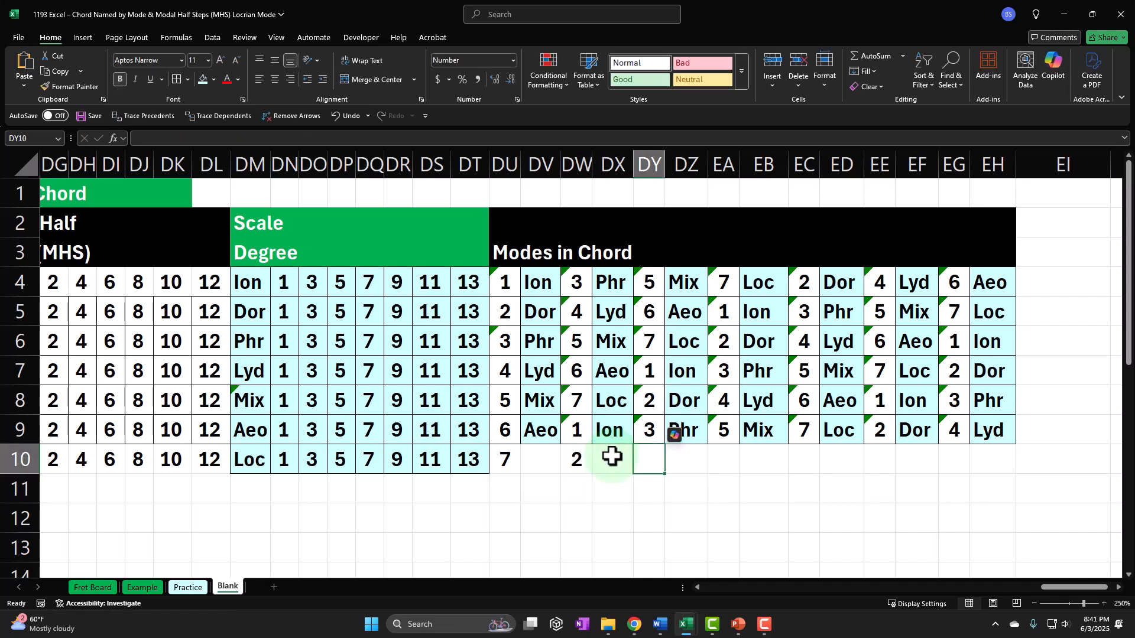
{"action": "type", "text": "="}
{"action": "left_click", "coordinate": [612, 456]}
{"action": "type", "text": "+2"}
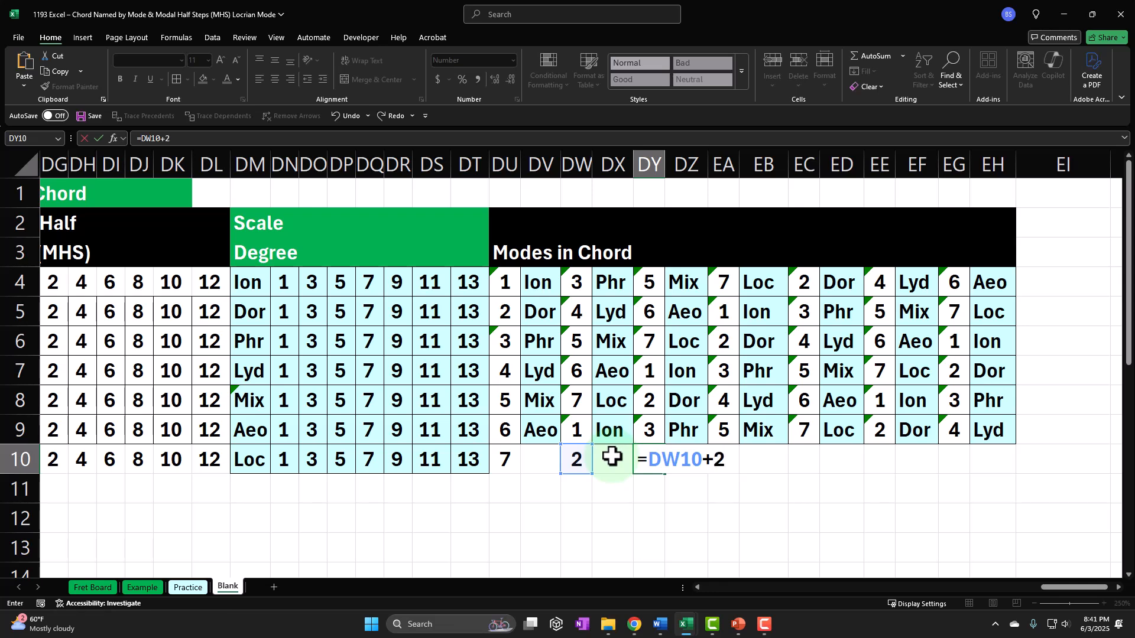
{"action": "key", "text": "Return"}
{"action": "key", "text": "Right"}
{"action": "key", "text": "Up"}
- Enter =DY10+2 in EA10 for the Locrian chord's fourth mode number
{"action": "key", "text": "Right"}
{"action": "type", "text": "="}
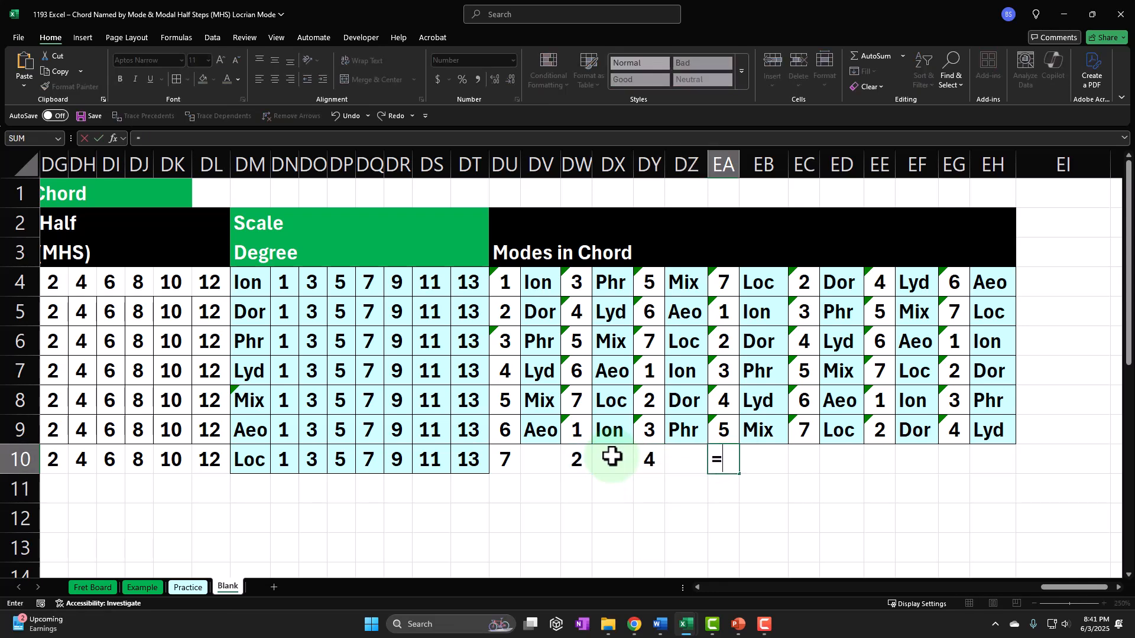
{"action": "key", "text": "Left"}
{"action": "key", "text": "Left"}
{"action": "type", "text": "+2"}
{"action": "key", "text": "Return"}
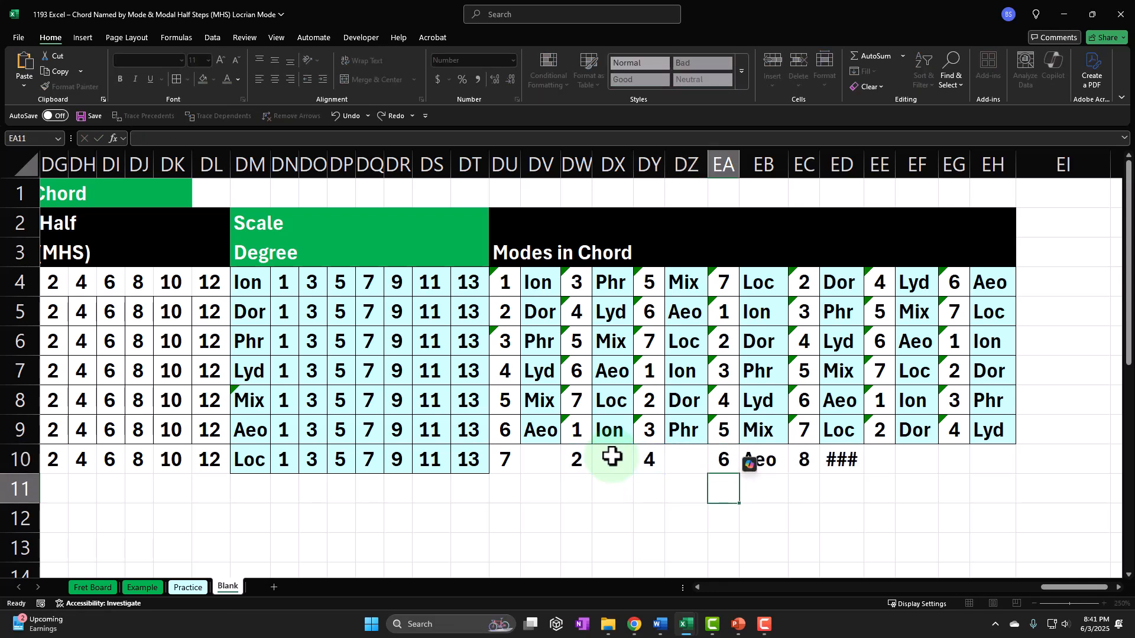
- Clear the auto-filled mode names in EB10 and ED10 of the Locrian row
{"action": "key", "text": "Right"}
{"action": "key", "text": "Right"}
{"action": "key", "text": "Up"}
{"action": "key", "text": "Left"}
{"action": "key", "text": "Delete"}
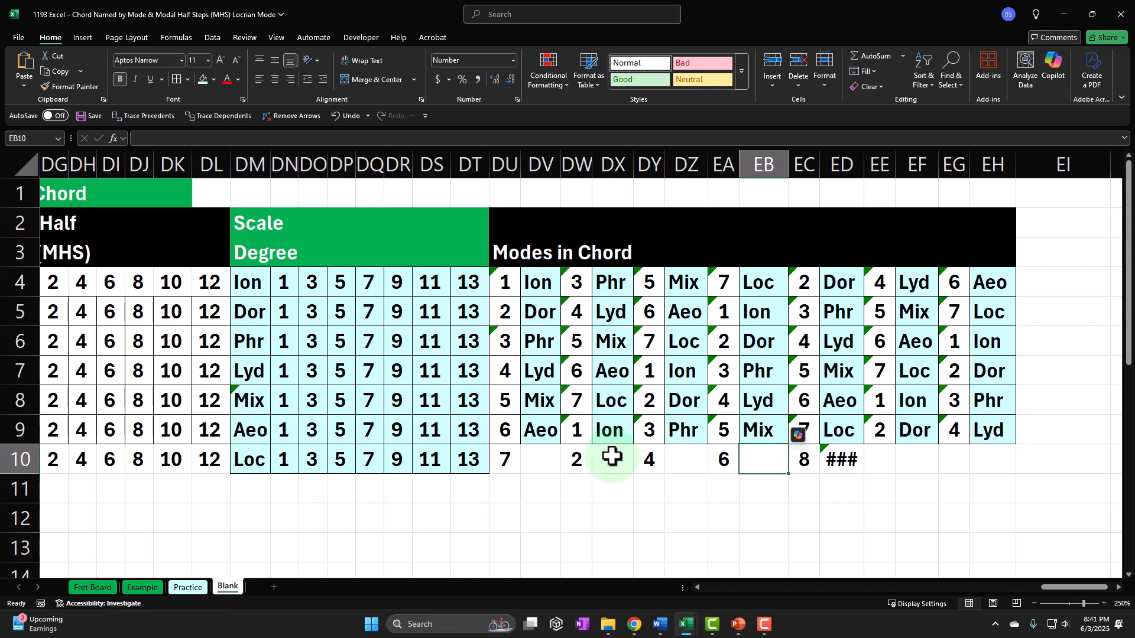
{"action": "key", "text": "Right"}
{"action": "key", "text": "Right"}
{"action": "key", "text": "Delete"}
- Replace EC10 with the formula =EA10+2-7 for the Locrian chord's fifth mode number
{"action": "key", "text": "Left"}
{"action": "type", "text": "="}
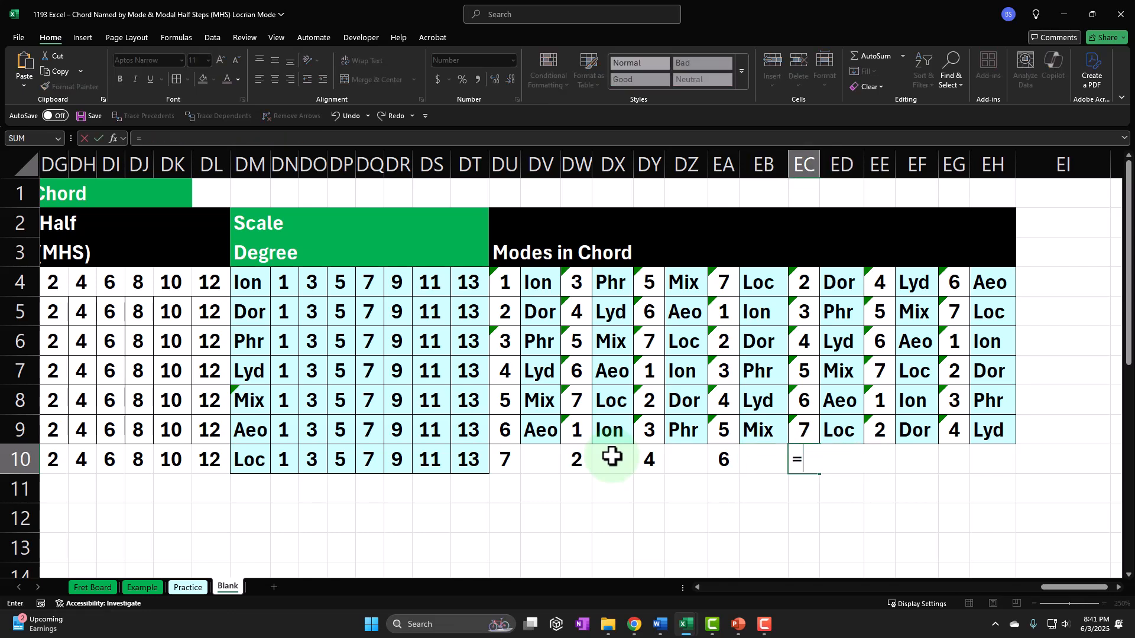
{"action": "key", "text": "Left"}
{"action": "key", "text": "Left"}
{"action": "type", "text": "+2-7"}
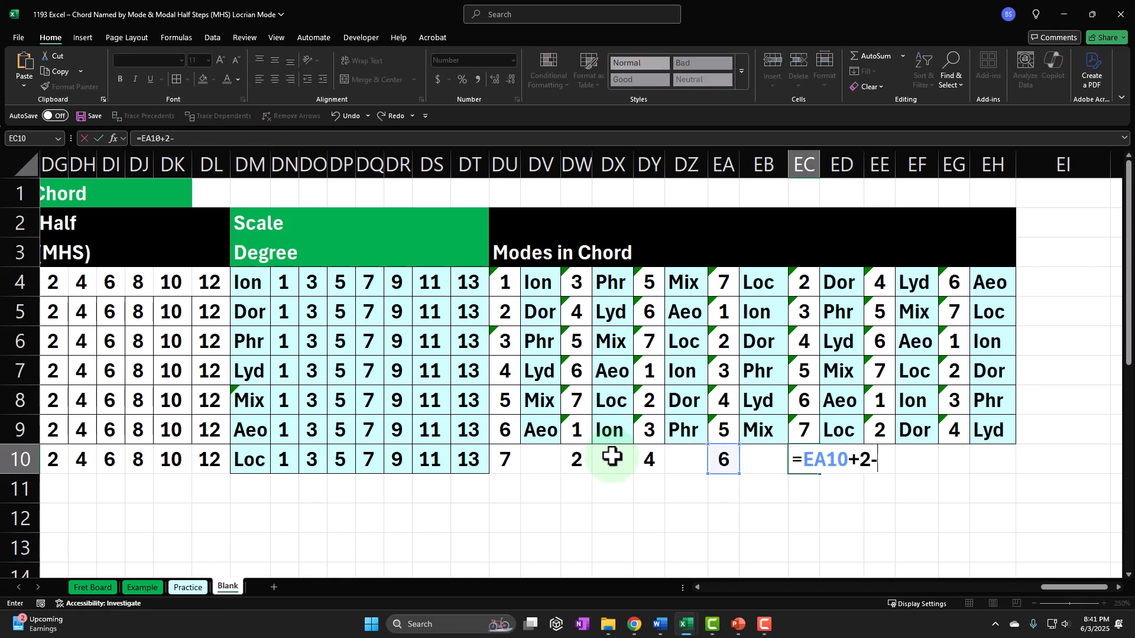
{"action": "key", "text": "Return"}
- Enter =EC10+2 in EE10 for the Locrian chord's sixth mode number
{"action": "key", "text": "Right"}
{"action": "key", "text": "Right"}
{"action": "key", "text": "Up"}
{"action": "type", "text": "="}
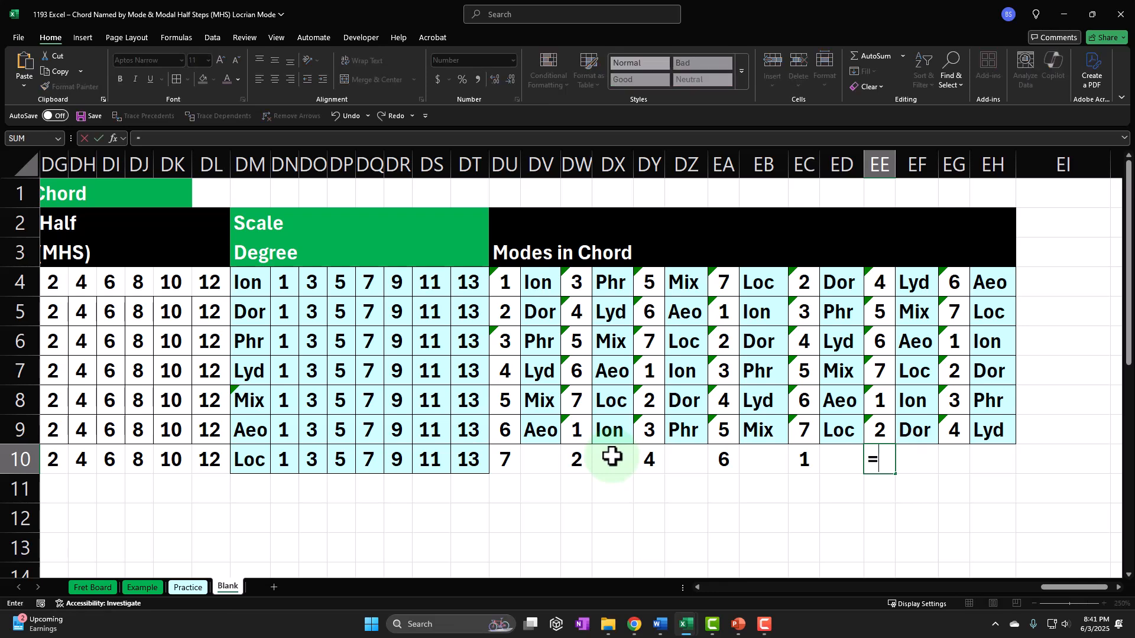
{"action": "key", "text": "Left"}
{"action": "key", "text": "Left"}
{"action": "type", "text": "+2"}
{"action": "key", "text": "Return"}
- Enter =EE10+2 in EG10 for the Locrian chord's seventh mode number
{"action": "key", "text": "Right"}
{"action": "key", "text": "Right"}
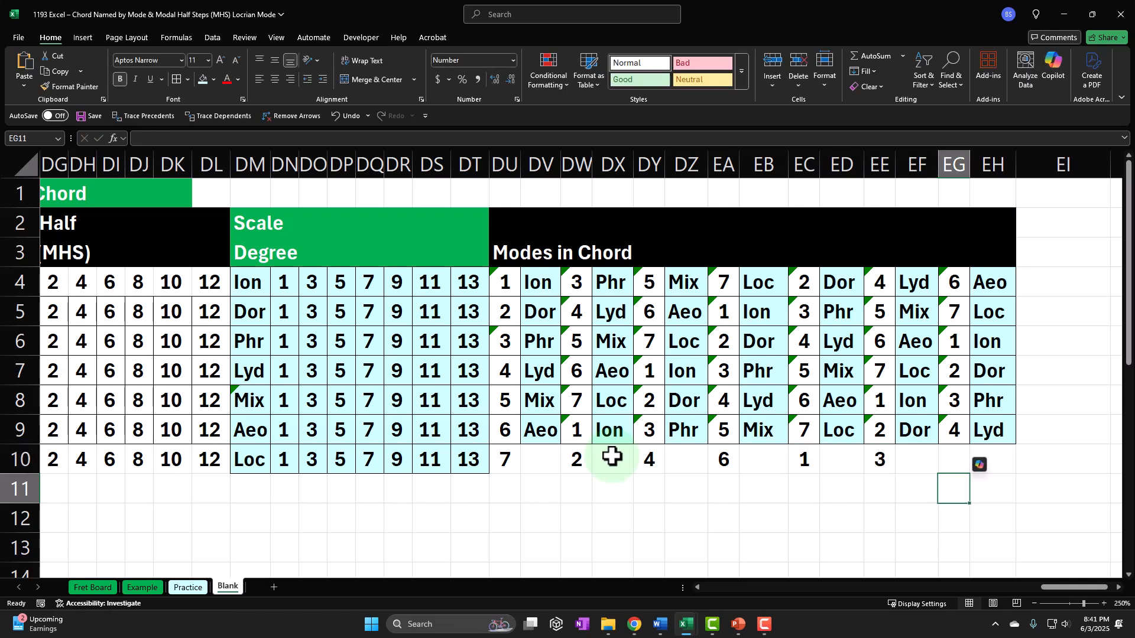
{"action": "key", "text": "Up"}
{"action": "type", "text": "="}
{"action": "key", "text": "Left"}
{"action": "key", "text": "Left"}
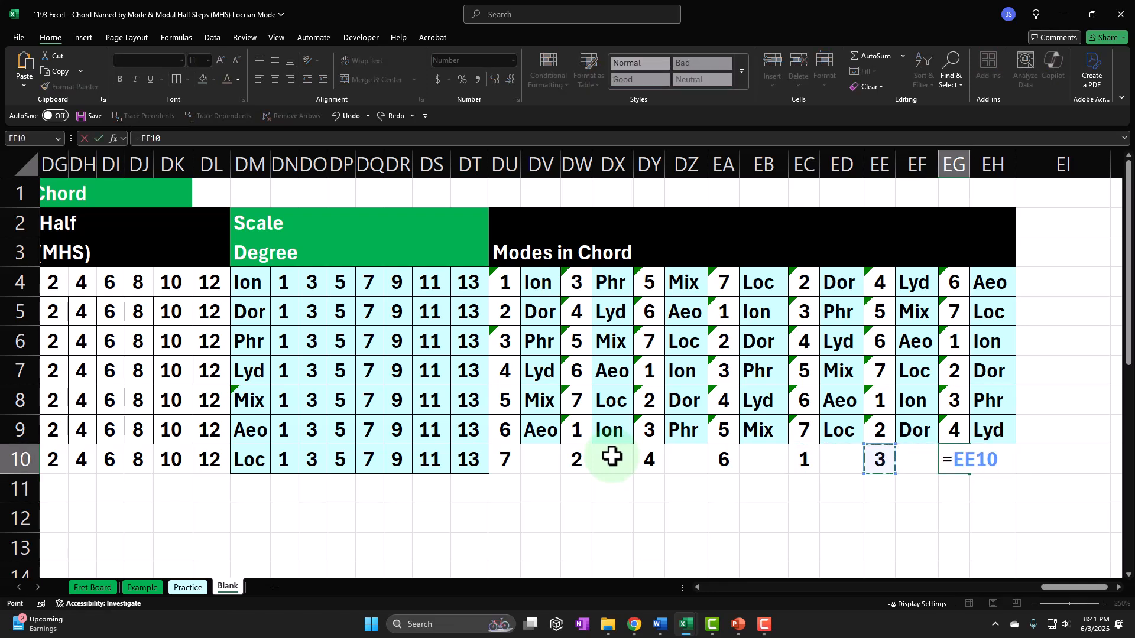
{"action": "type", "text": "+2"}
{"action": "key", "text": "Return"}
{"action": "left_click", "coordinate": [504, 461]}
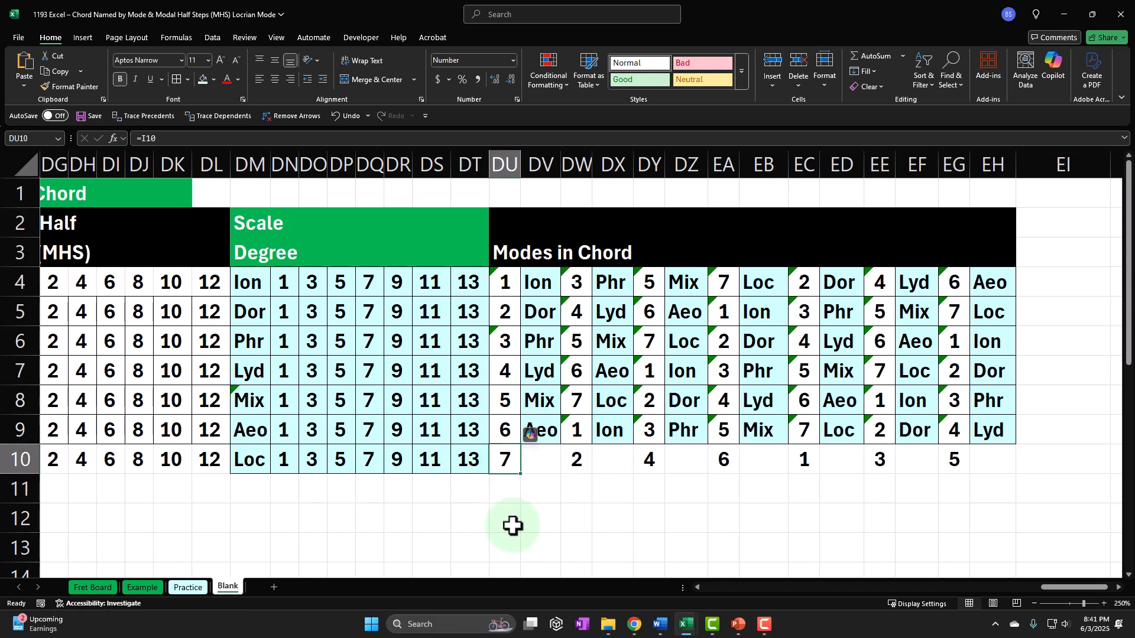
{"action": "left_click_drag", "start_coordinate": [615, 462], "coordinate": [762, 459]}
{"action": "left_click", "coordinate": [506, 463]}
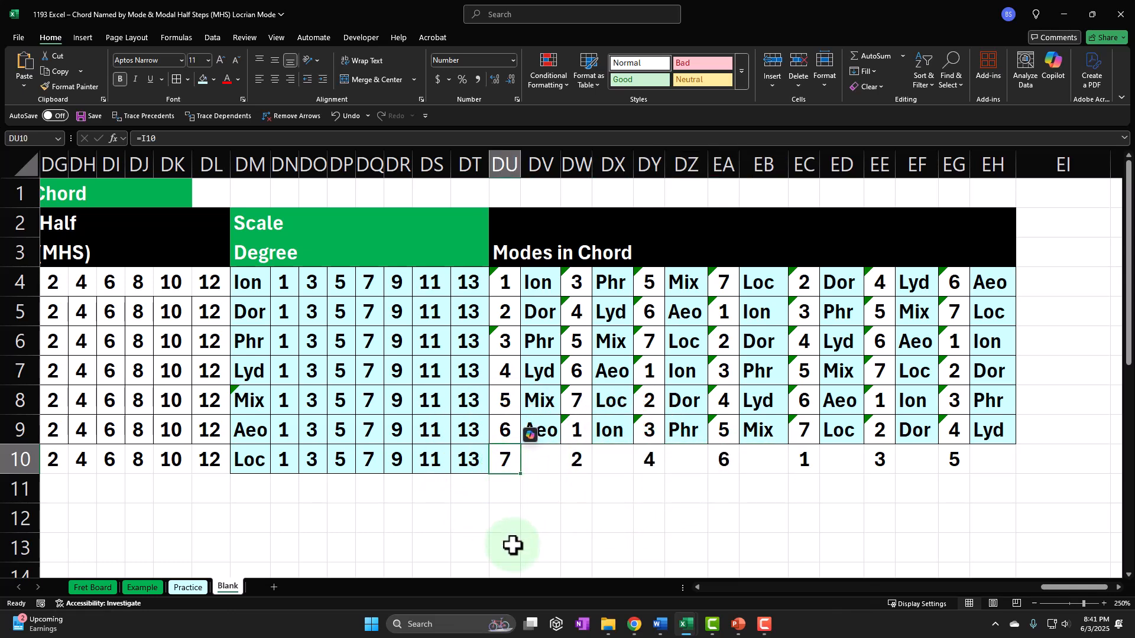
- Review the Locrian chord's mode number formulas across row 10, from DU10 to EF10
{"action": "key", "text": "Right"}
{"action": "key", "text": "Right"}
{"action": "key", "text": "Right"}
{"action": "key", "text": "Right"}
{"action": "key", "text": "Right"}
{"action": "key", "text": "Right"}
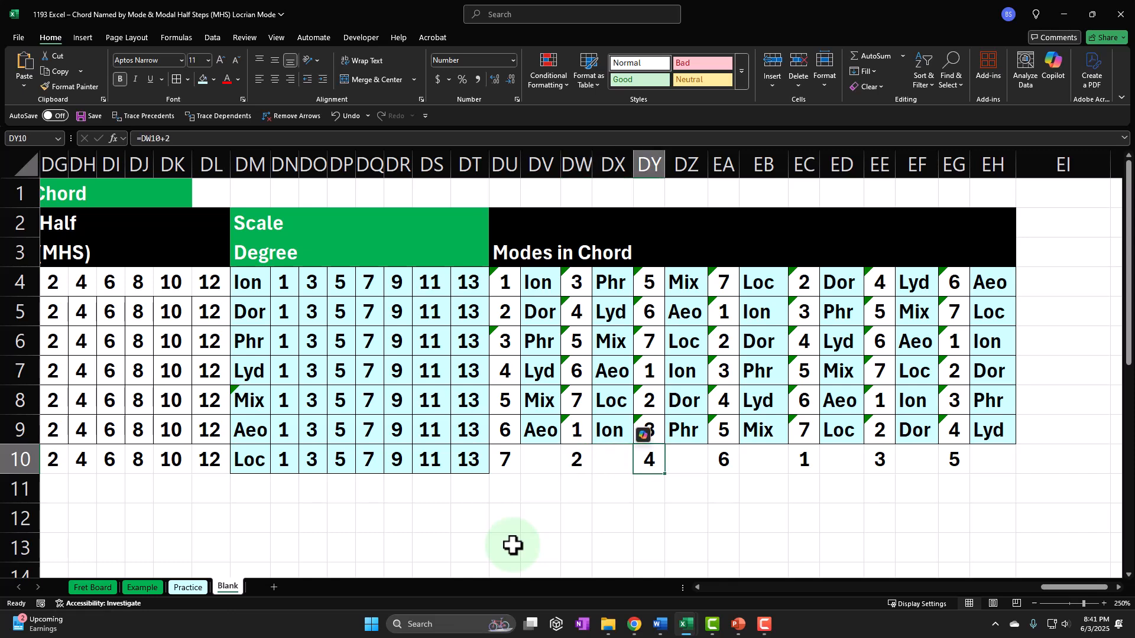
{"action": "key", "text": "Right"}
{"action": "key", "text": "Right"}
{"action": "key", "text": "Right"}
{"action": "key", "text": "Right"}
{"action": "key", "text": "Right"}
{"action": "key", "text": "Right"}
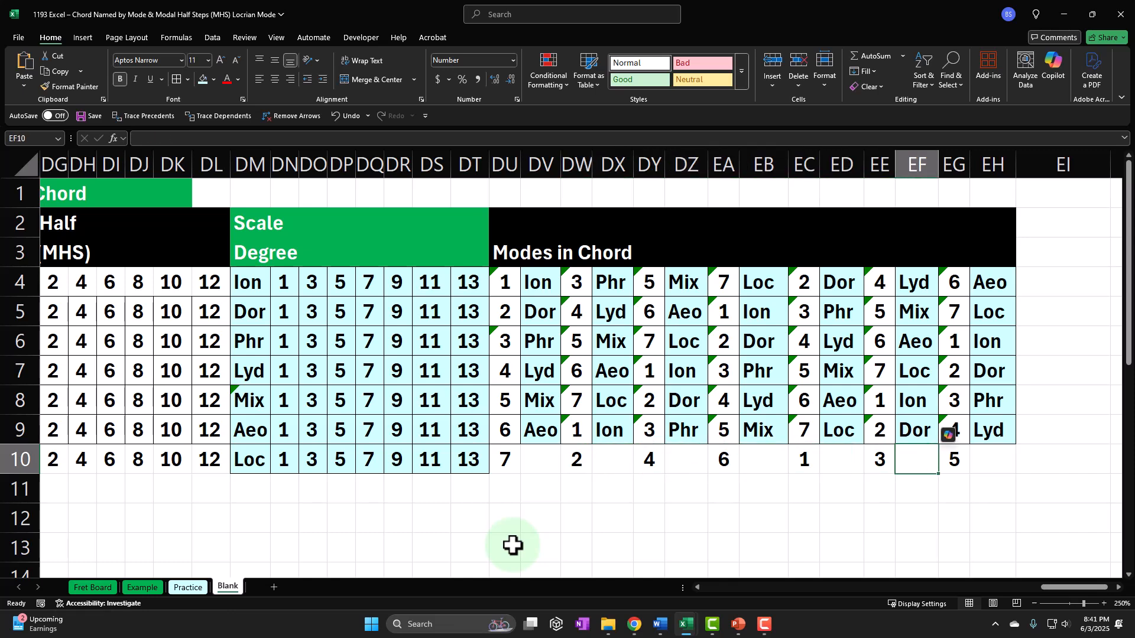
- Copy the mode name lookup from DV9 into DV10, DX10 and DZ10 of the Locrian row
{"action": "left_click", "coordinate": [539, 430]}
{"action": "key", "text": "ctrl+c"}
{"action": "left_click", "coordinate": [529, 447]}
{"action": "key", "text": "ctrl+v"}
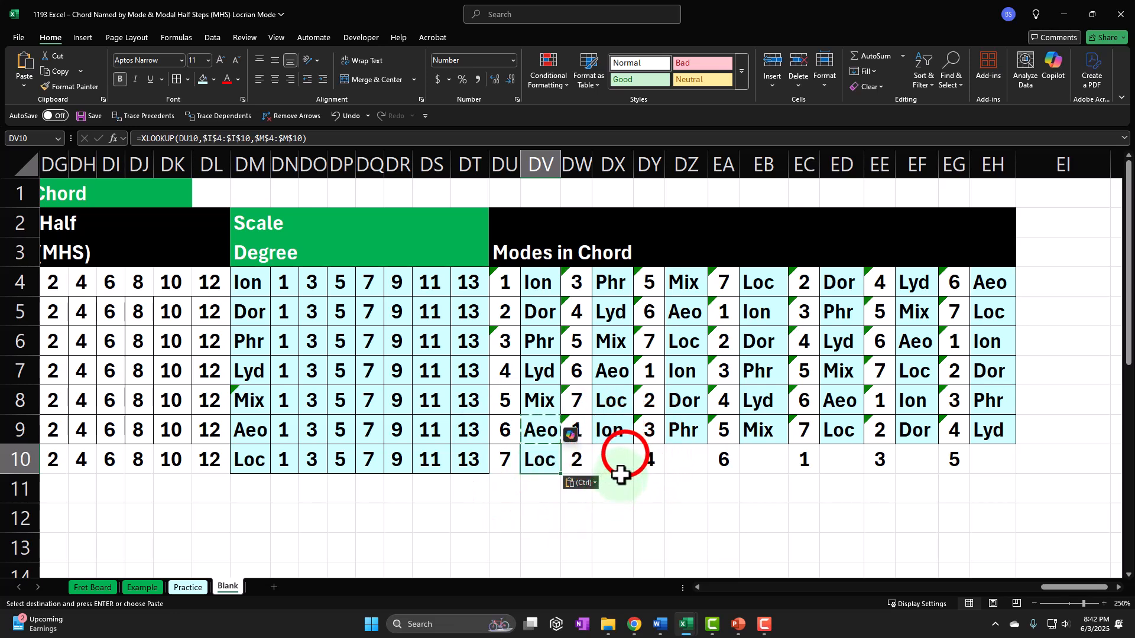
{"action": "left_click", "coordinate": [622, 458]}
{"action": "key", "text": "ctrl+v"}
{"action": "left_click", "coordinate": [674, 463]}
{"action": "key", "text": "ctrl+v"}
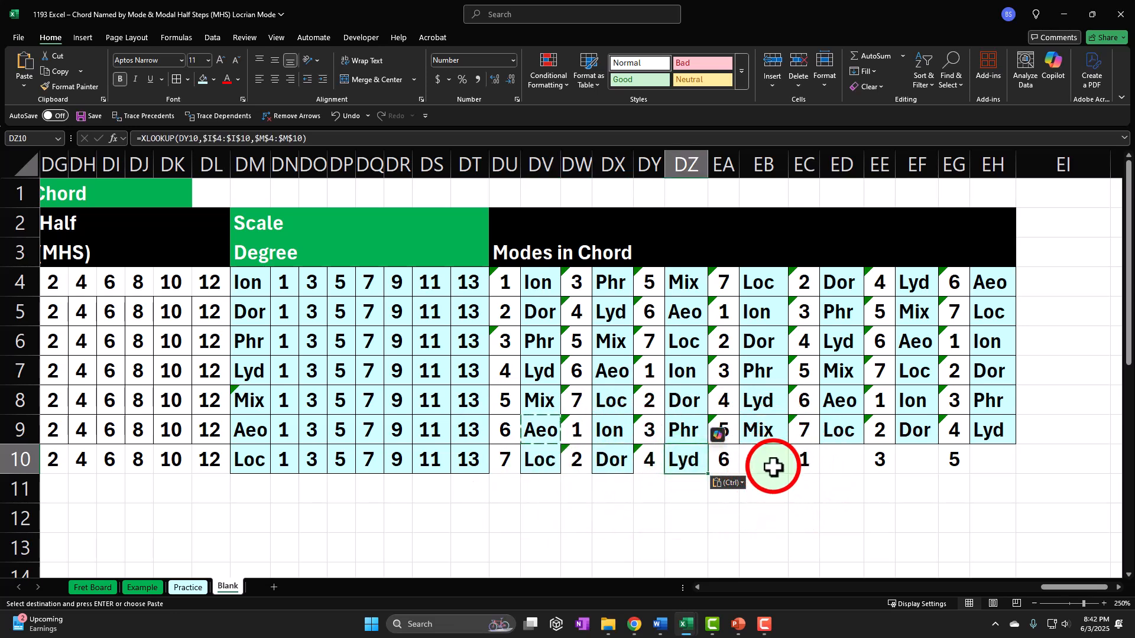
- Paste the same mode name lookup into EB10, ED10, EF10 and EH10 to complete the Locrian row
{"action": "left_click", "coordinate": [768, 463]}
{"action": "key", "text": "ctrl+v"}
{"action": "left_click", "coordinate": [828, 462]}
{"action": "key", "text": "ctrl+v"}
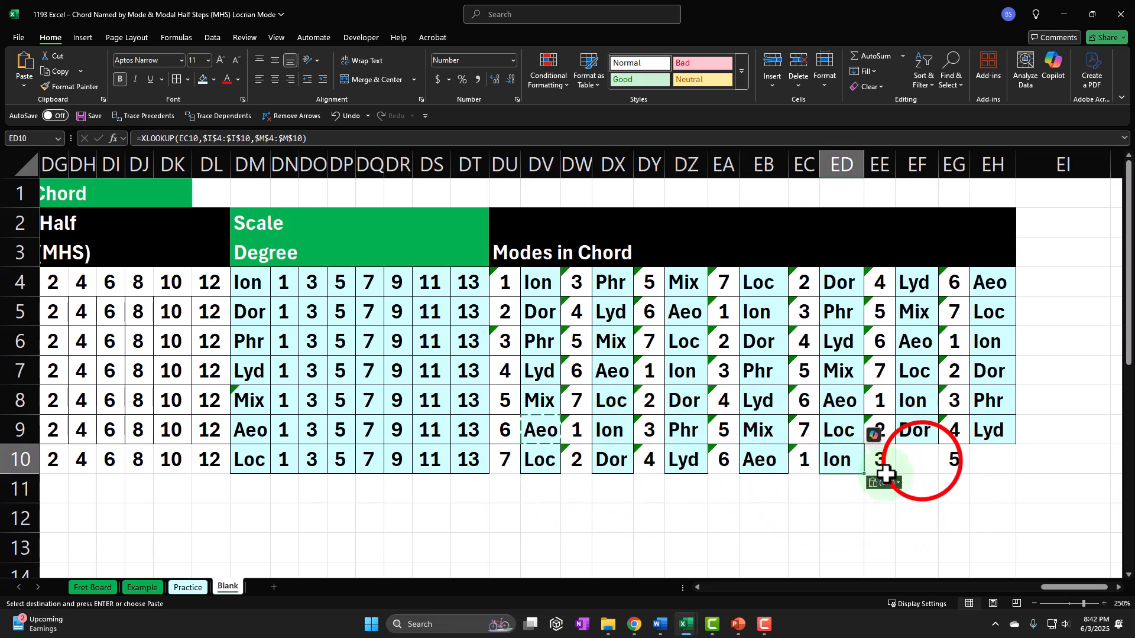
{"action": "left_click", "coordinate": [922, 461]}
{"action": "key", "text": "ctrl+v"}
{"action": "left_click", "coordinate": [981, 462]}
{"action": "key", "text": "ctrl+v"}
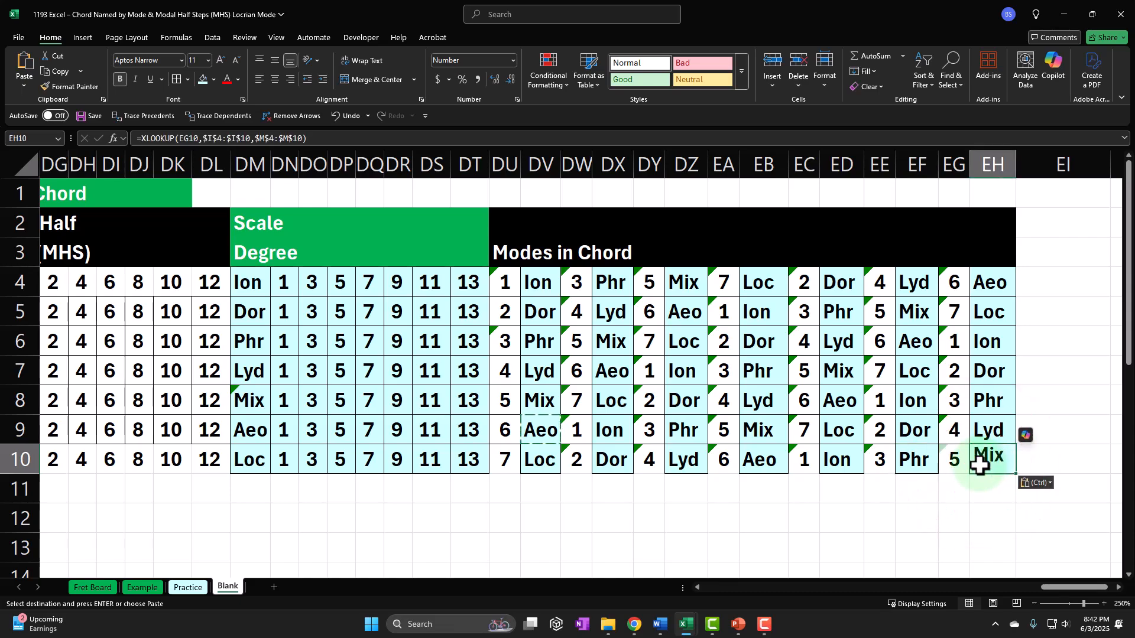
- Examine the mode table in columns I to O, comparing mode numbers, abbreviations, mode names, short names and chord names
{"action": "left_click_drag", "start_coordinate": [1063, 585], "coordinate": [491, 633]}
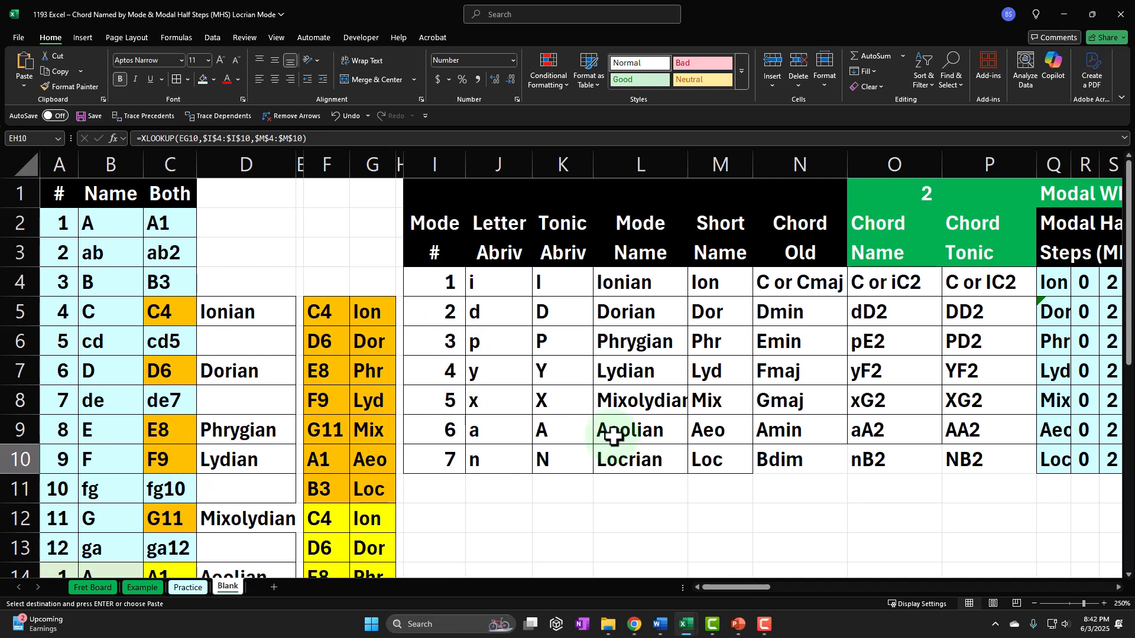
{"action": "left_click", "coordinate": [449, 430]}
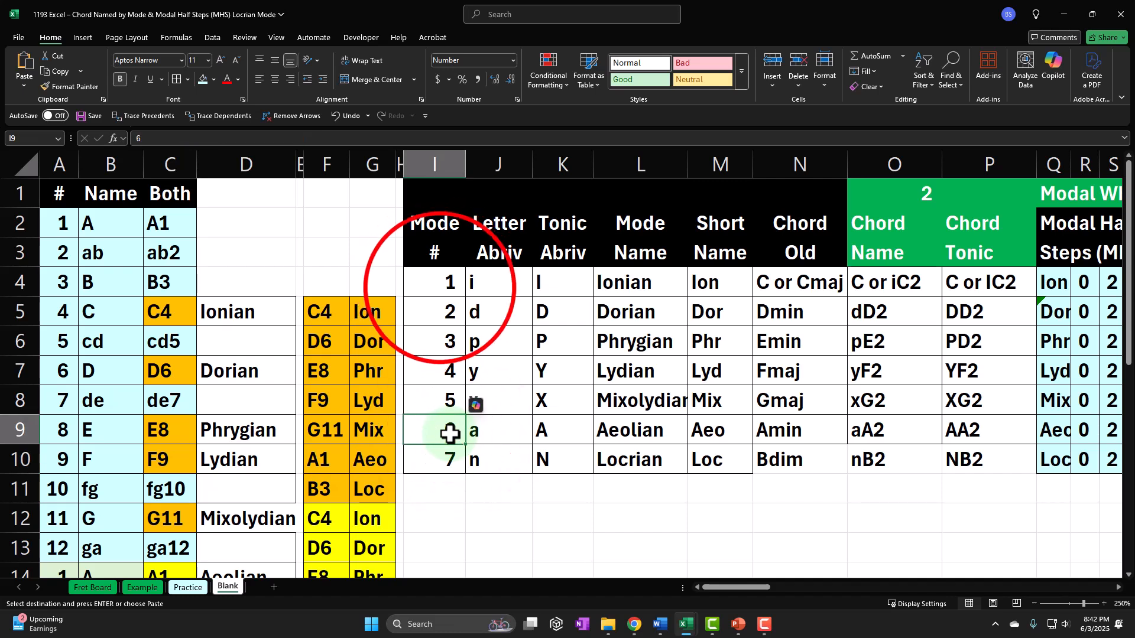
{"action": "left_click_drag", "start_coordinate": [440, 286], "coordinate": [435, 471]}
{"action": "left_click_drag", "start_coordinate": [718, 281], "coordinate": [697, 444]}
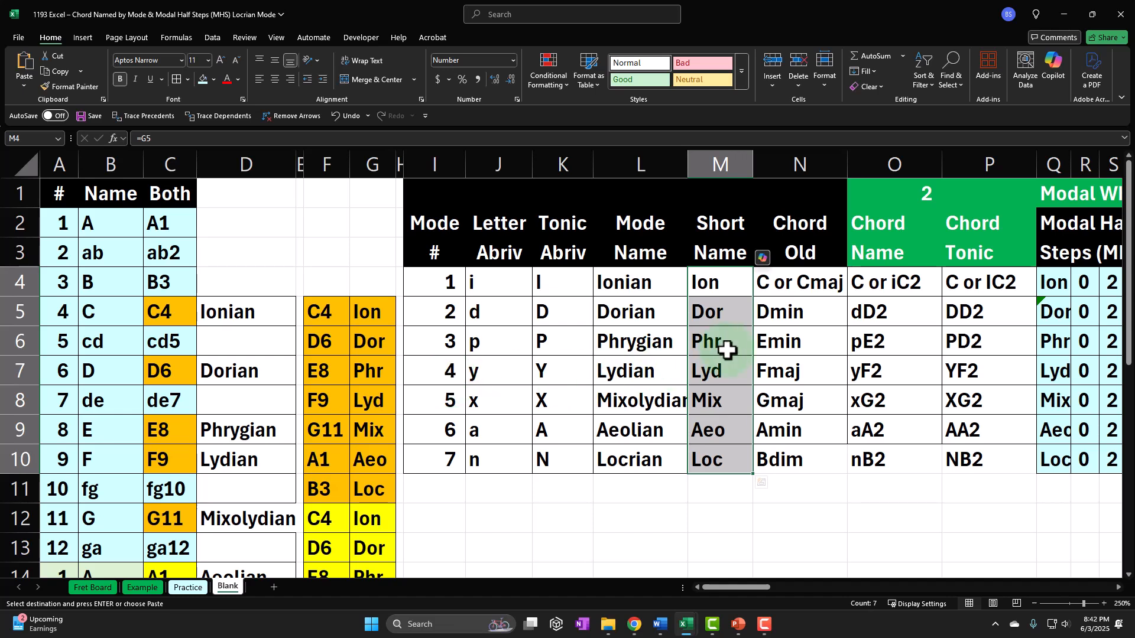
{"action": "left_click", "coordinate": [448, 286]}
{"action": "left_click", "coordinate": [436, 372], "text": "ctrl"}
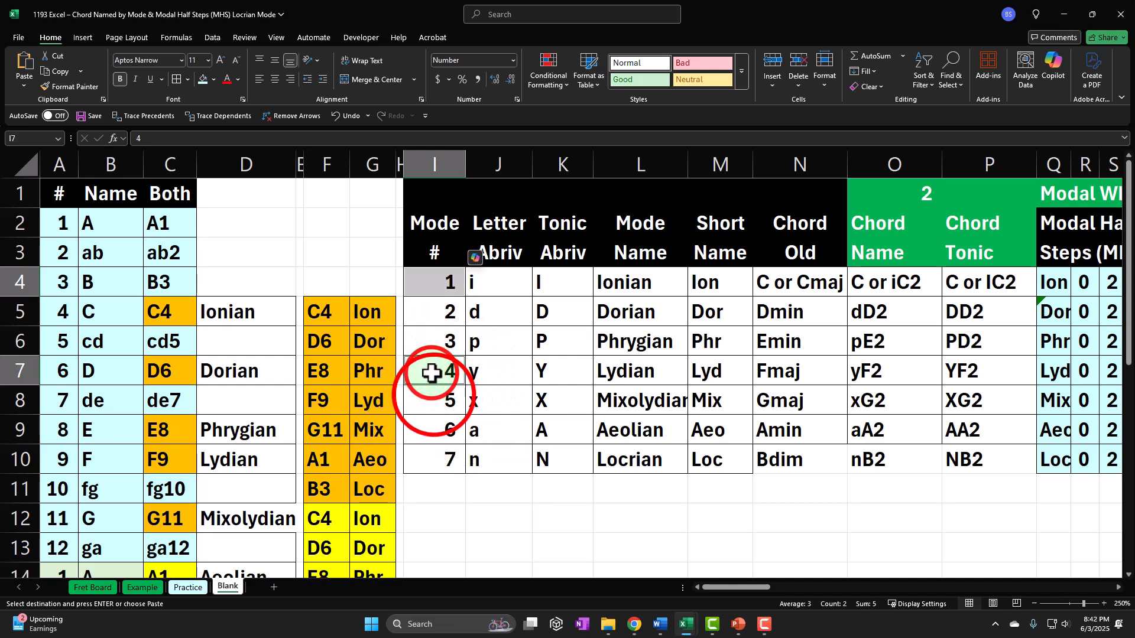
{"action": "left_click", "coordinate": [435, 392], "text": "ctrl"}
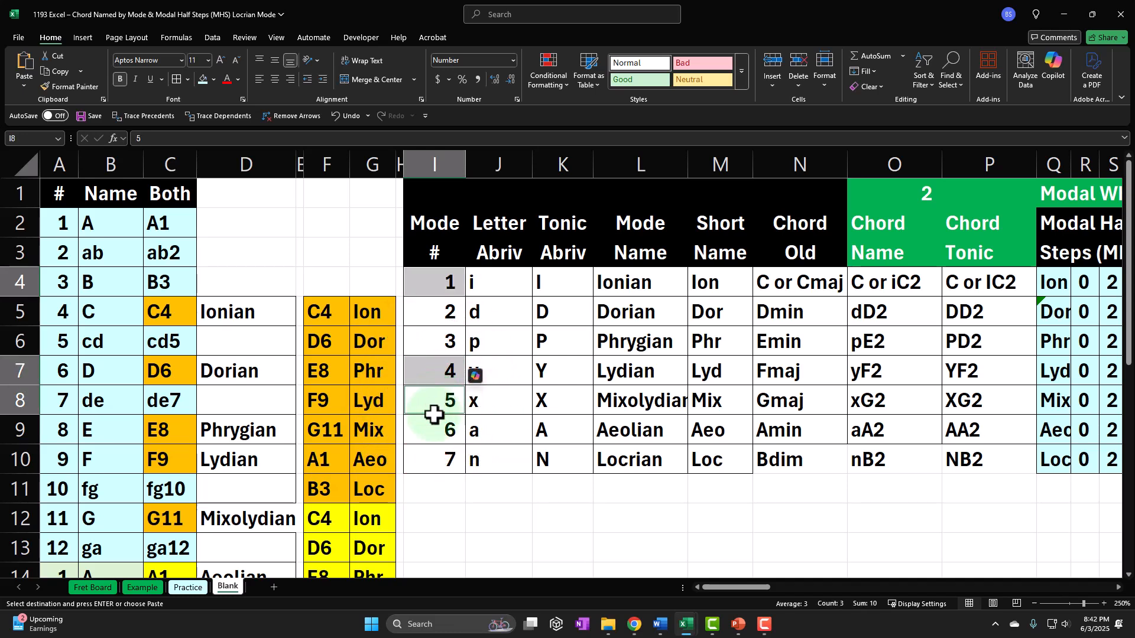
{"action": "left_click", "coordinate": [434, 408]}
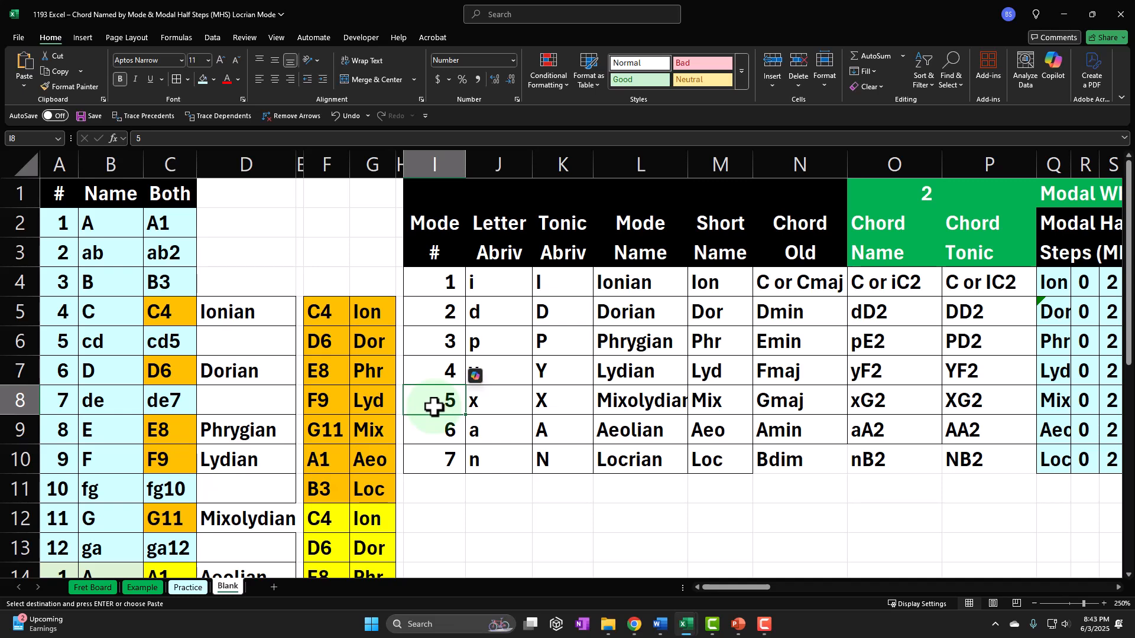
{"action": "left_click_drag", "start_coordinate": [452, 280], "coordinate": [656, 469]}
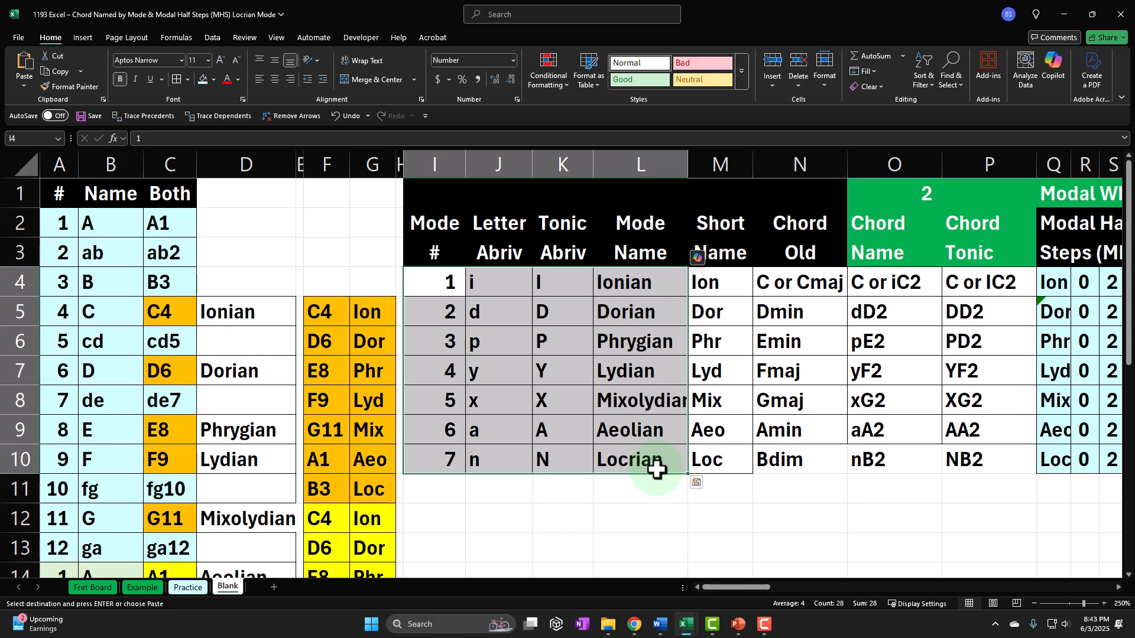
{"action": "right_click", "coordinate": [439, 287]}
{"action": "left_click_drag", "start_coordinate": [443, 283], "coordinate": [742, 283]}
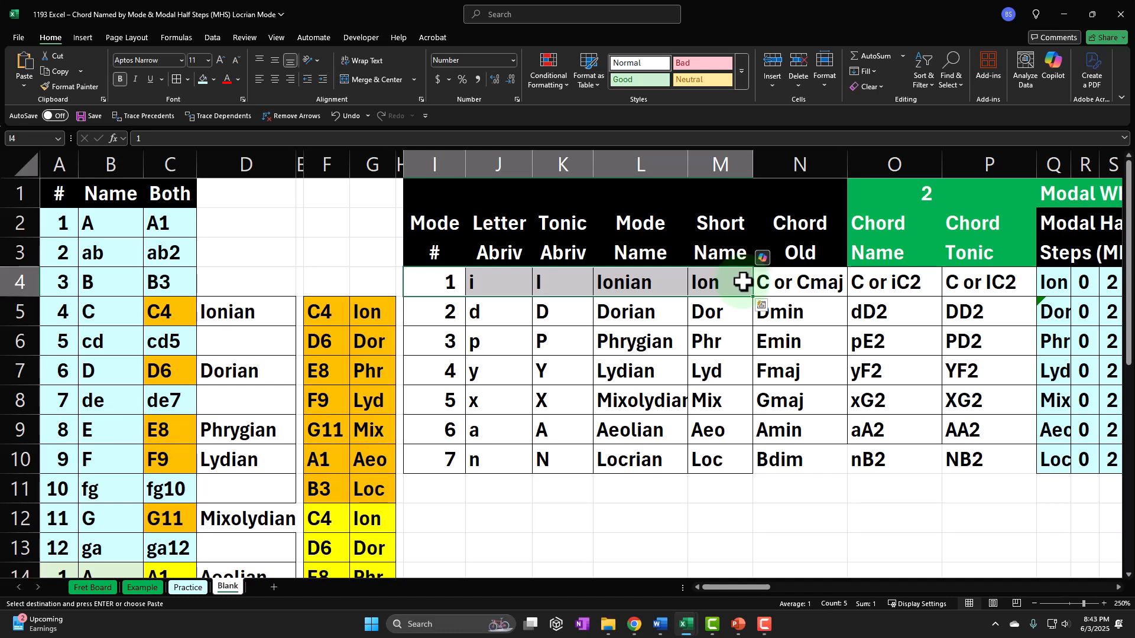
{"action": "left_click_drag", "start_coordinate": [443, 282], "coordinate": [887, 282]}
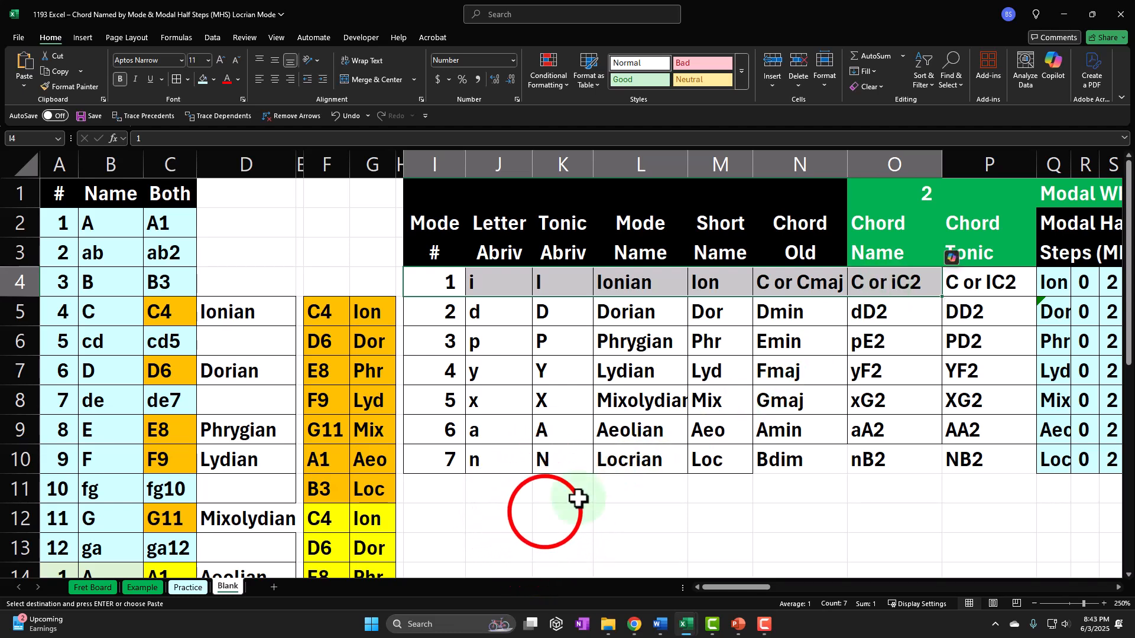
{"action": "left_click", "coordinate": [545, 512]}
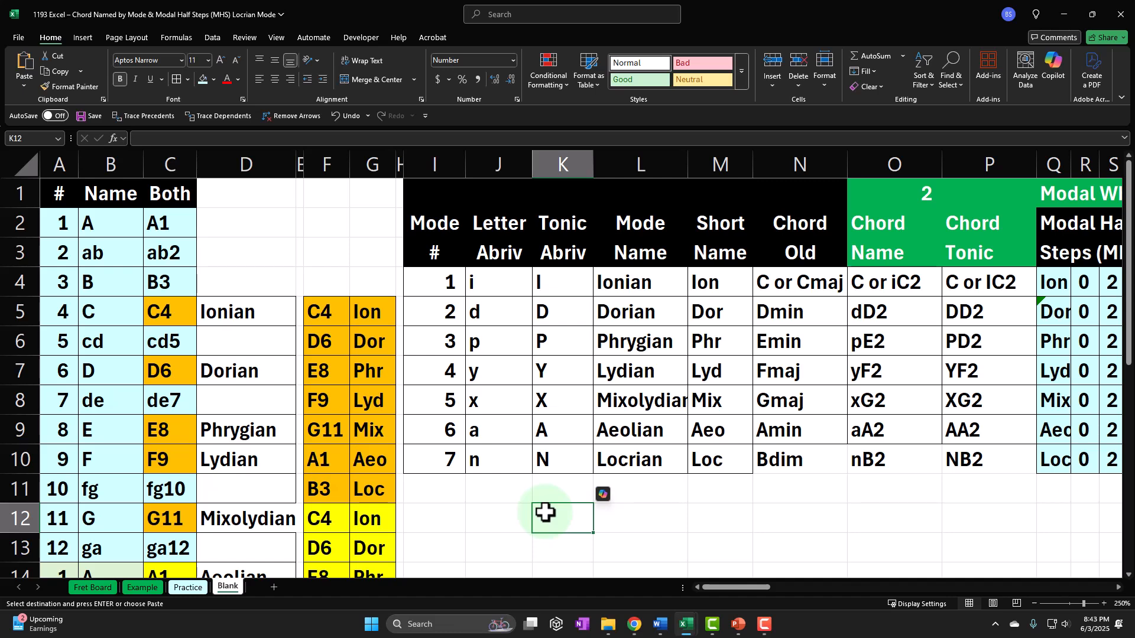